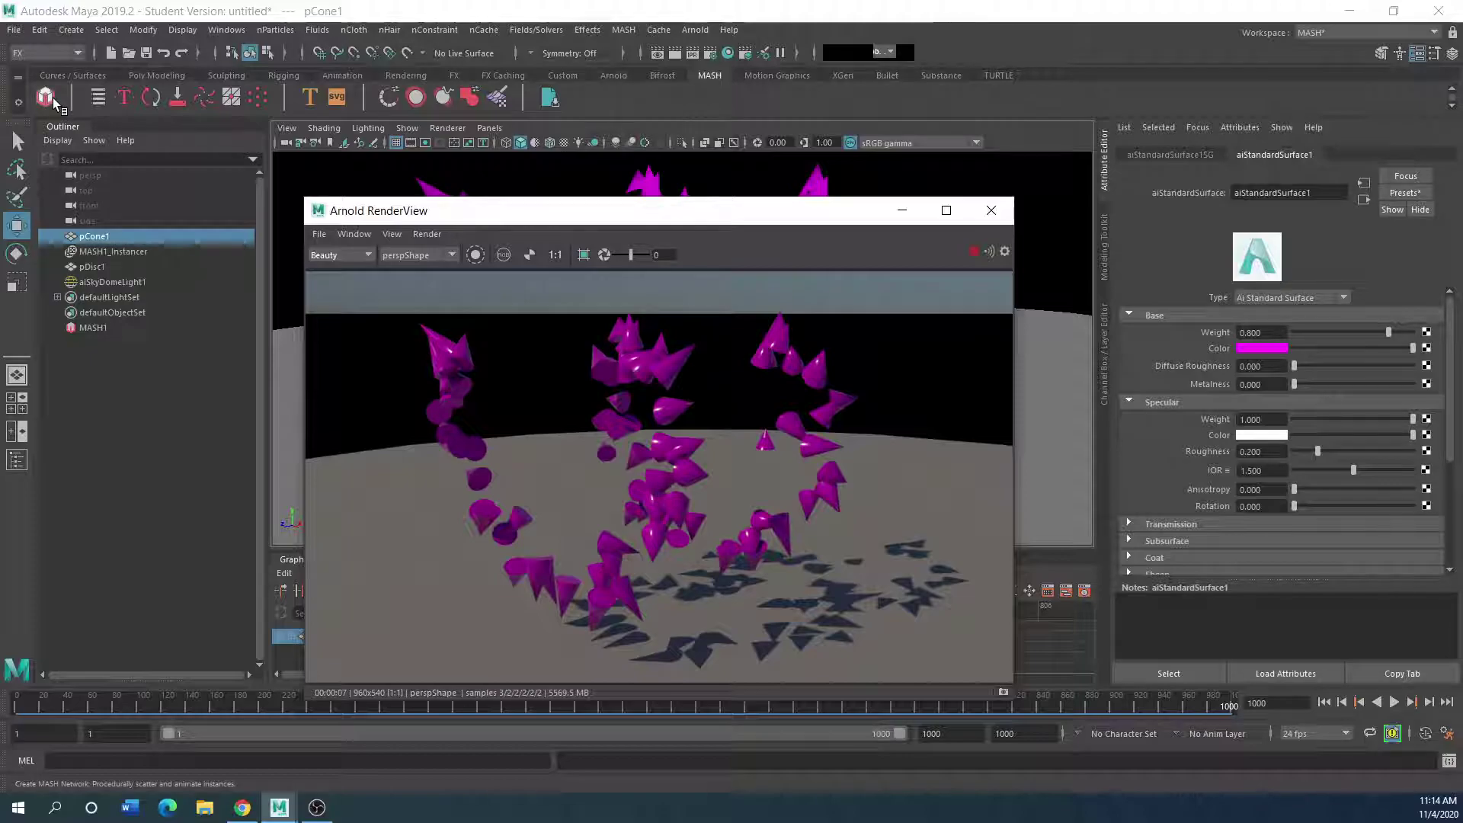
# Step: Move the Arnold RenderView window clear of the viewport and play back the MASH cone animation
pyautogui.moveTo(499, 213); pyautogui.dragTo(482, 190)
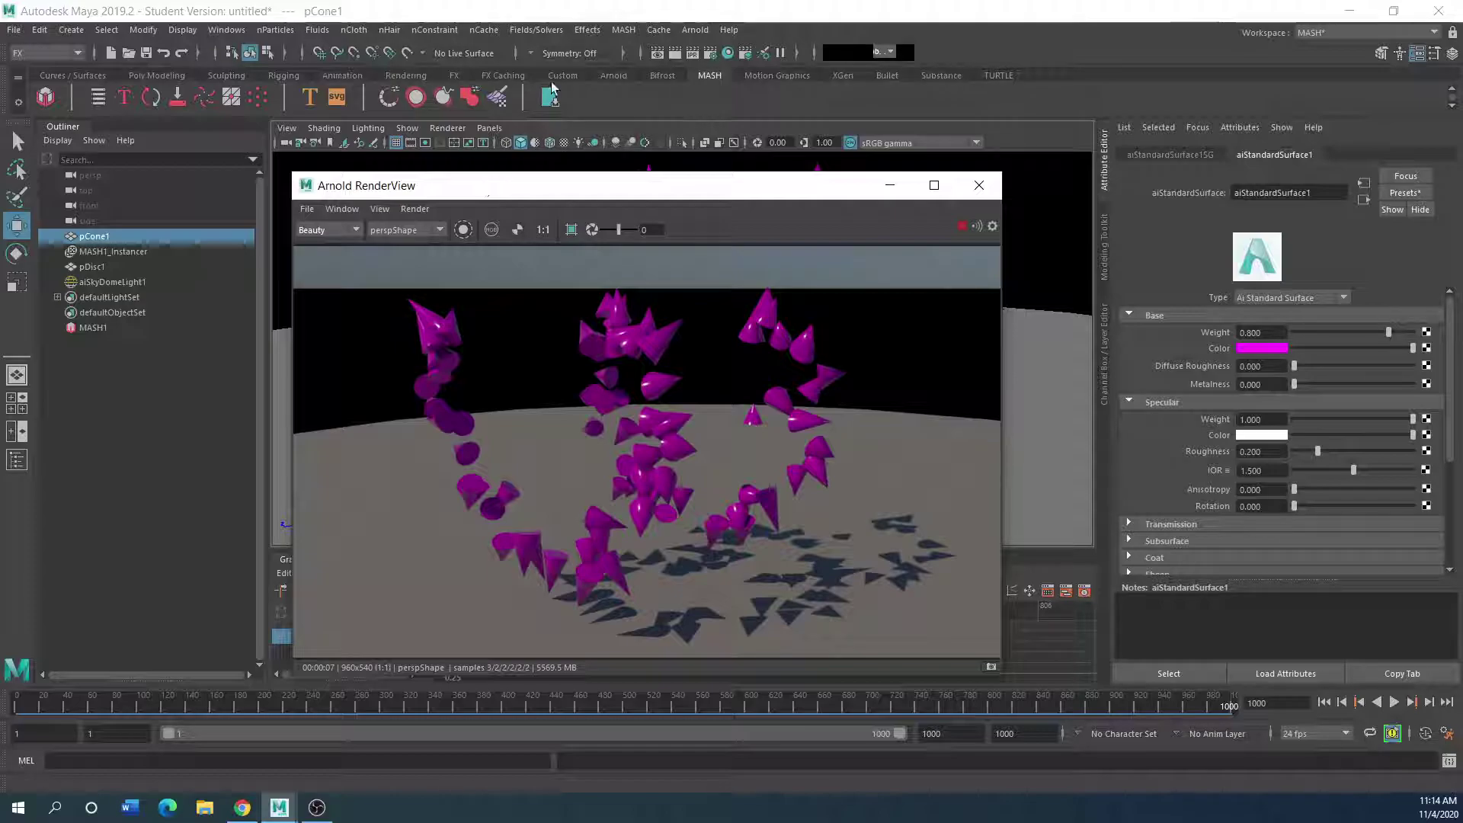
pyautogui.moveTo(601, 199); pyautogui.dragTo(691, 232)
pyautogui.moveTo(490, 229); pyautogui.dragTo(0, 312)
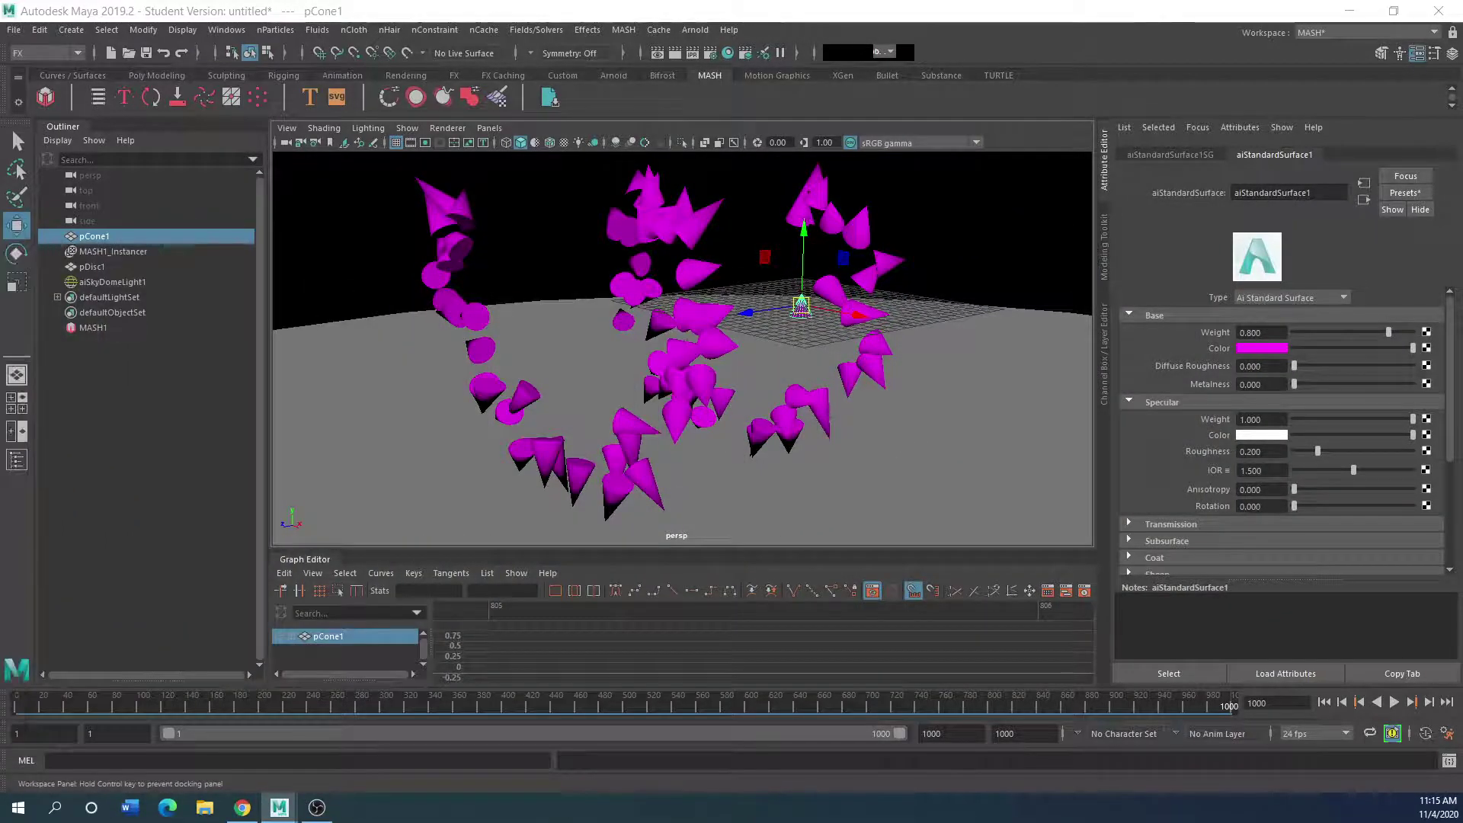
pyautogui.click(1400, 703)
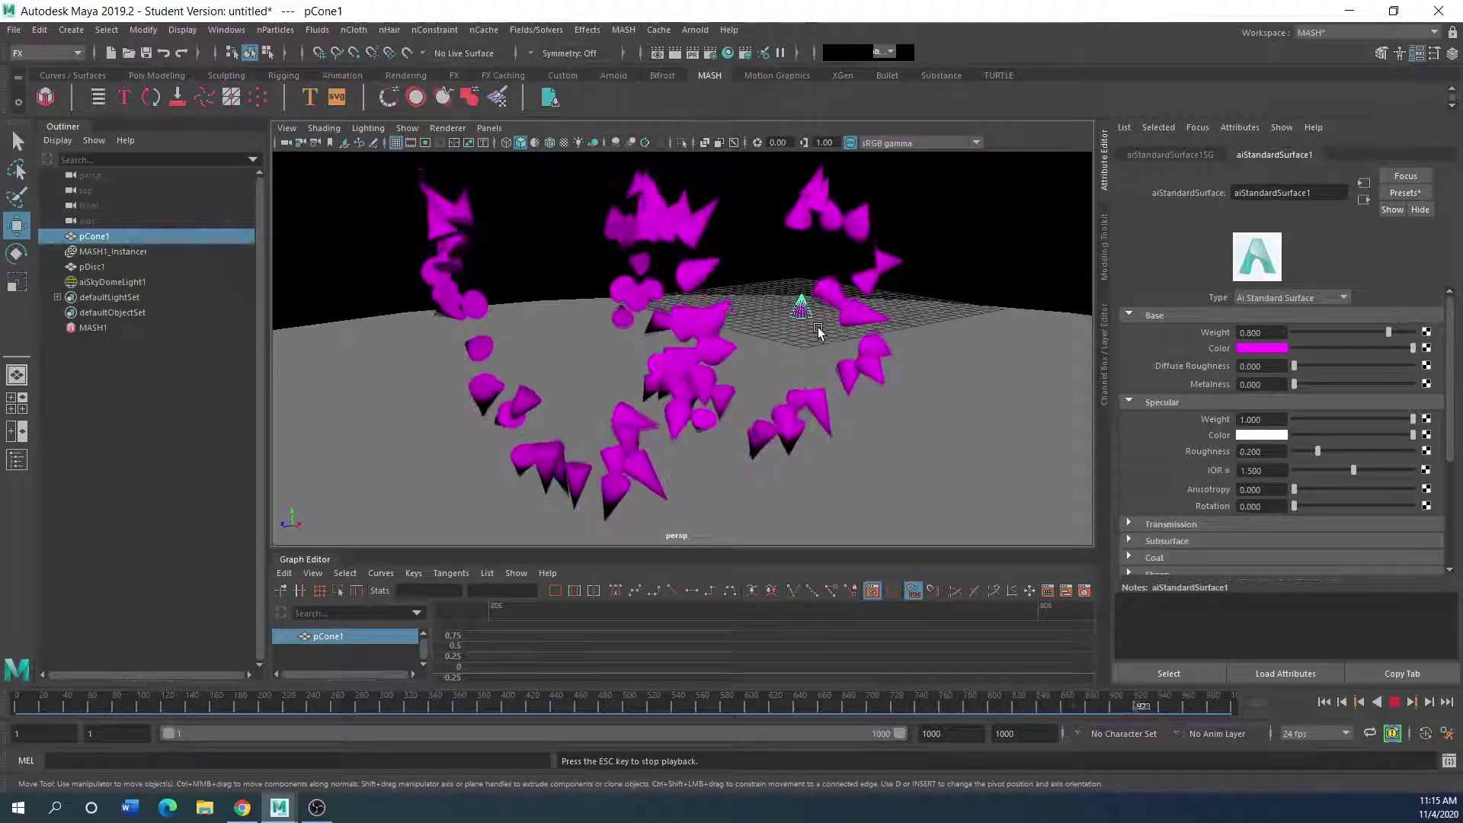
# Step: Stop the playback and set Rotation Z to about 37.34 on the Random node of the MASH1 network
pyautogui.click(111, 253)
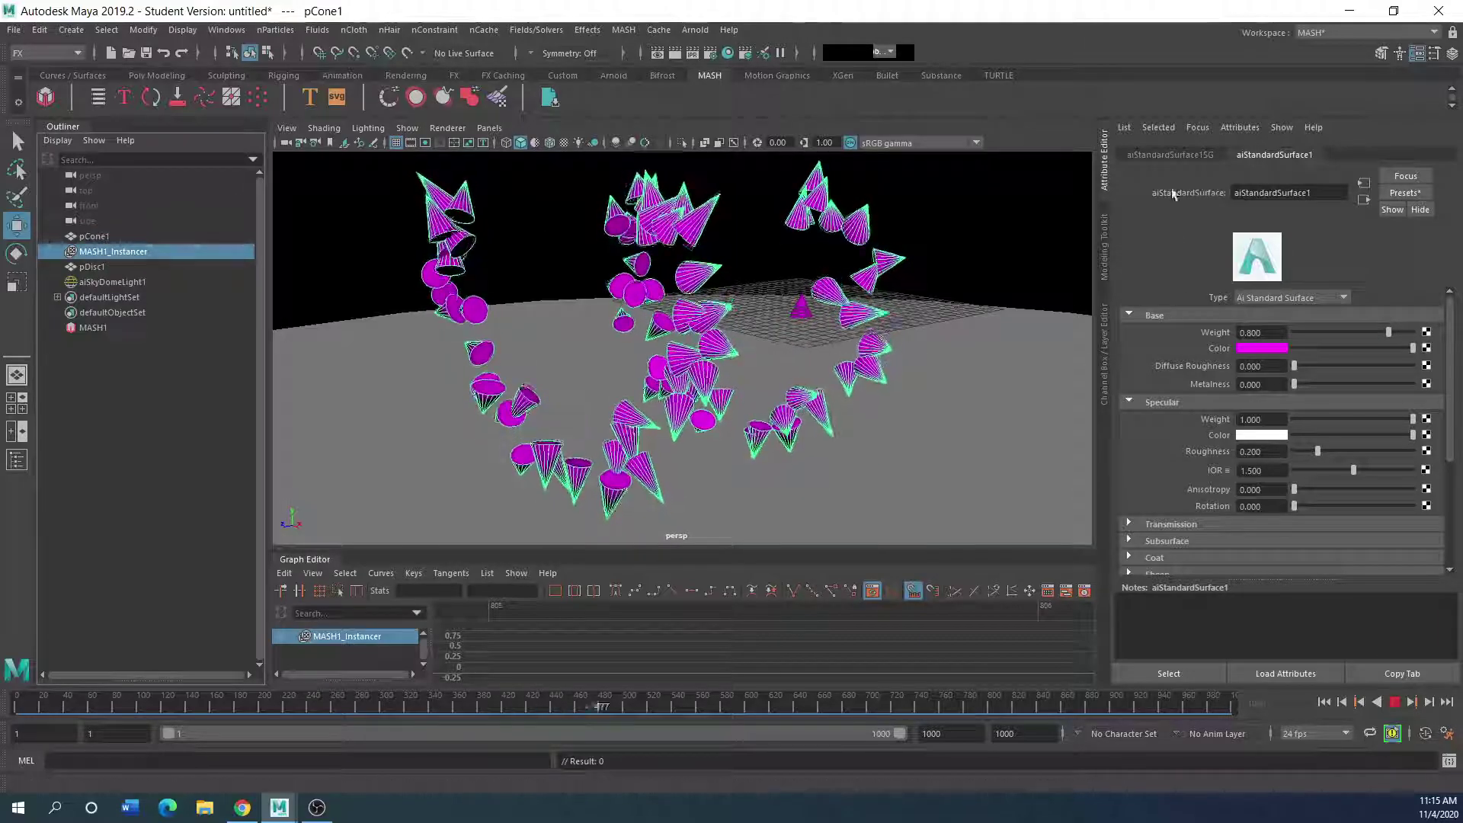
pyautogui.click(94, 328)
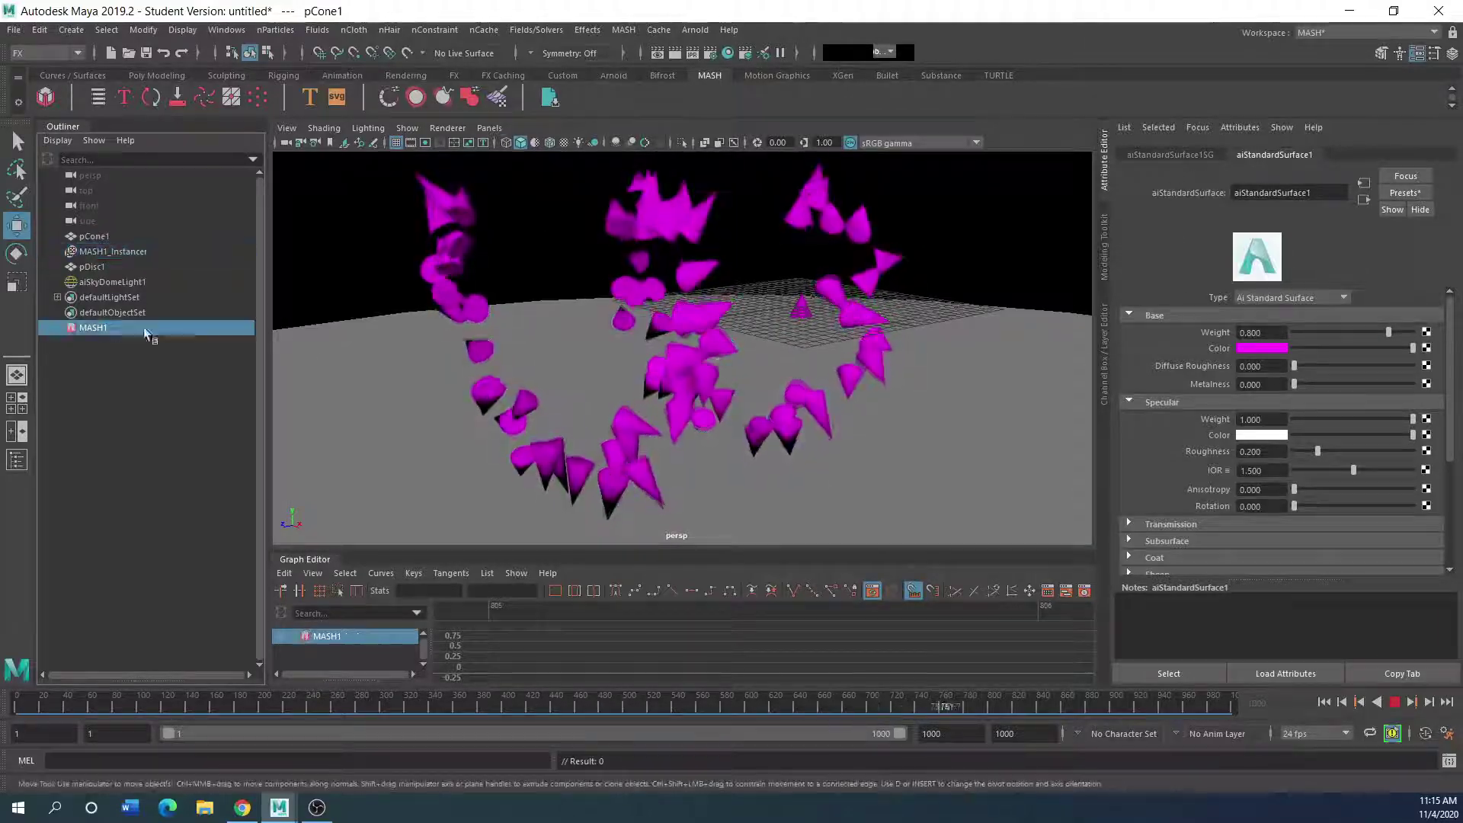
pyautogui.click(1395, 702)
pyautogui.click(1205, 154)
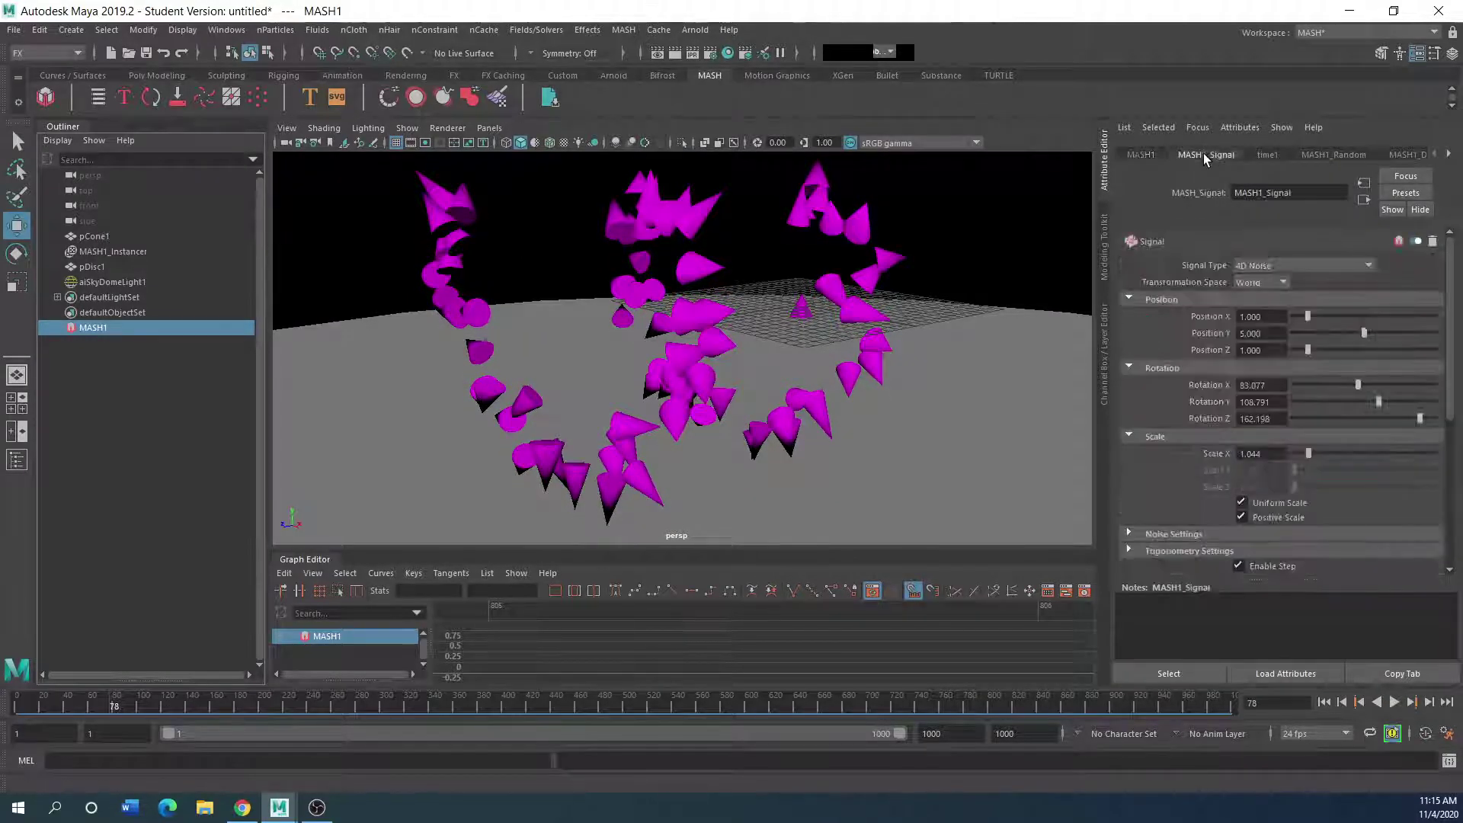
pyautogui.click(1347, 154)
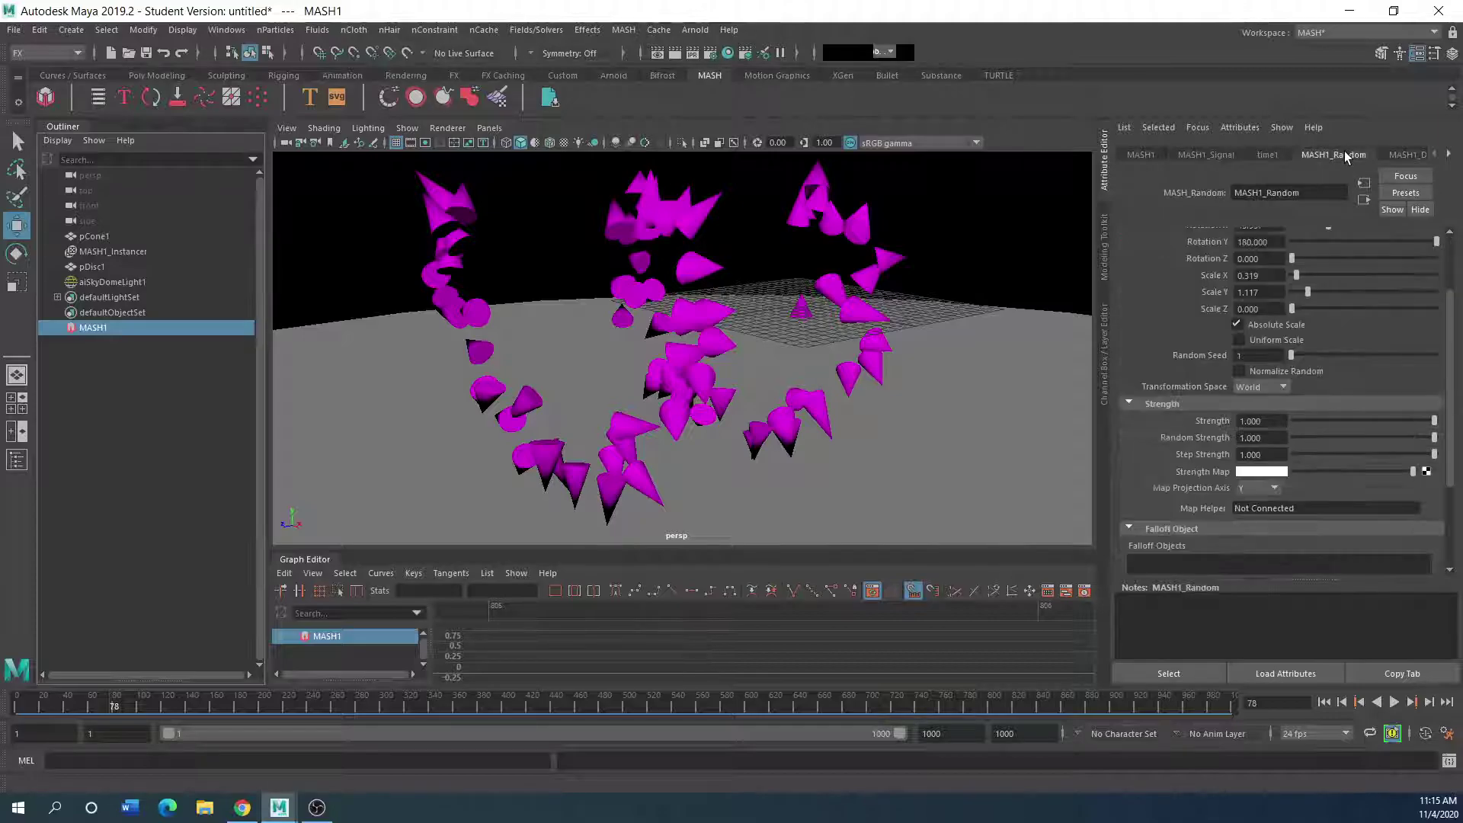
pyautogui.moveTo(1297, 261); pyautogui.dragTo(1322, 262)
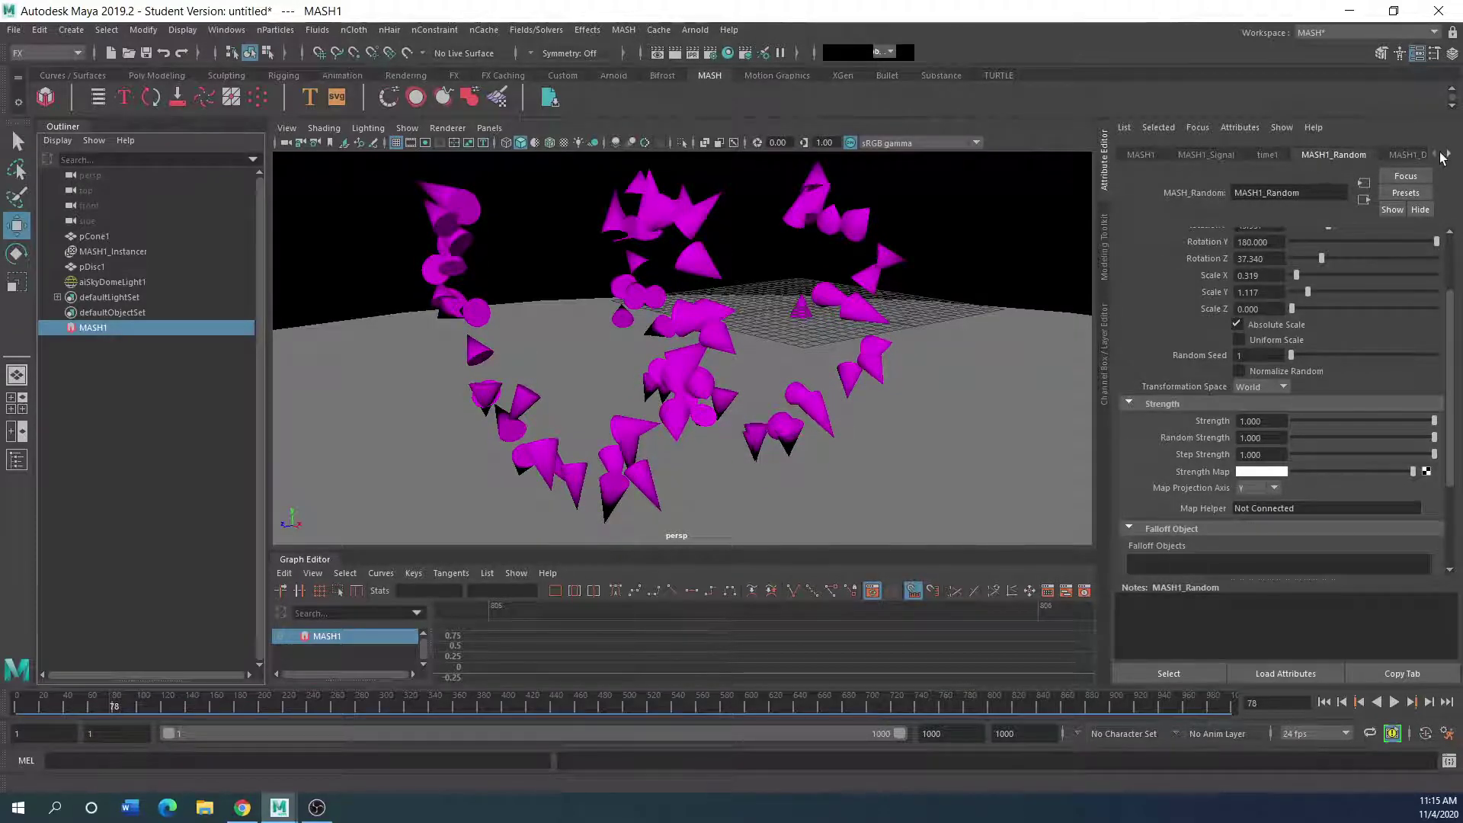
# Step: Set the MASH1 Distribute node's distribution type to Spherical and play the animation
pyautogui.click(1408, 154)
pyautogui.click(1309, 285)
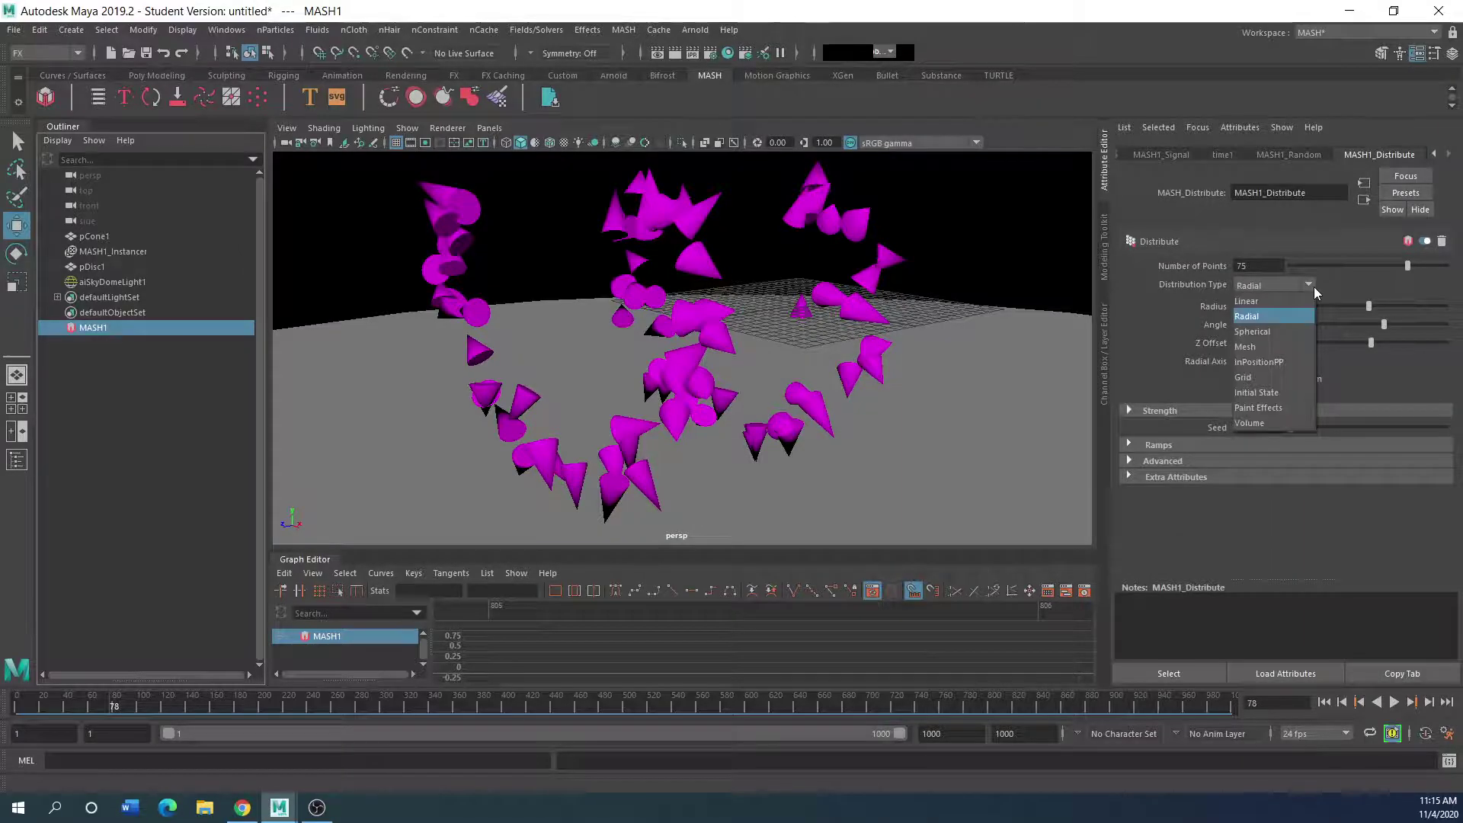
pyautogui.click(1265, 333)
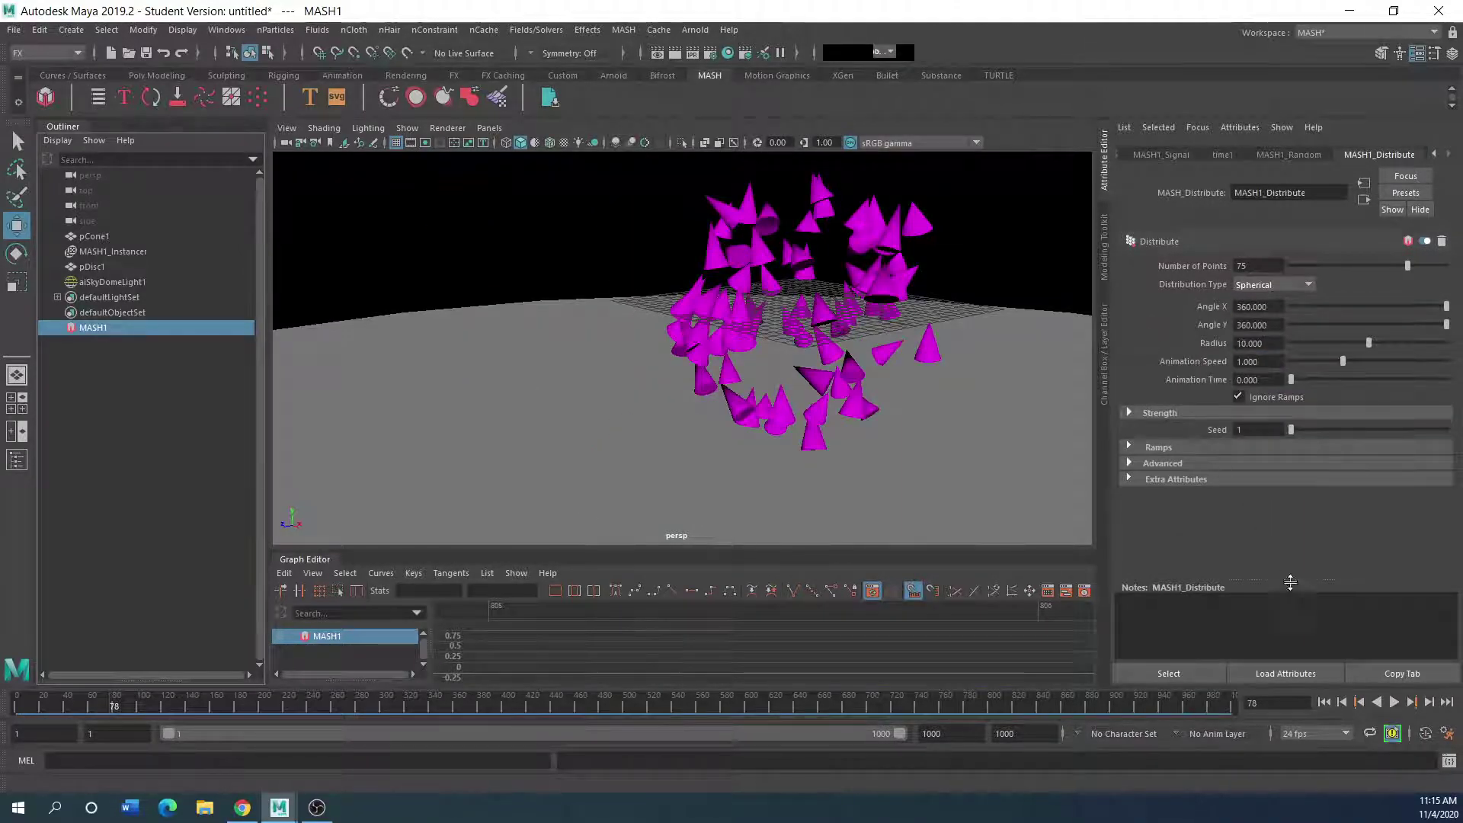
pyautogui.click(1396, 701)
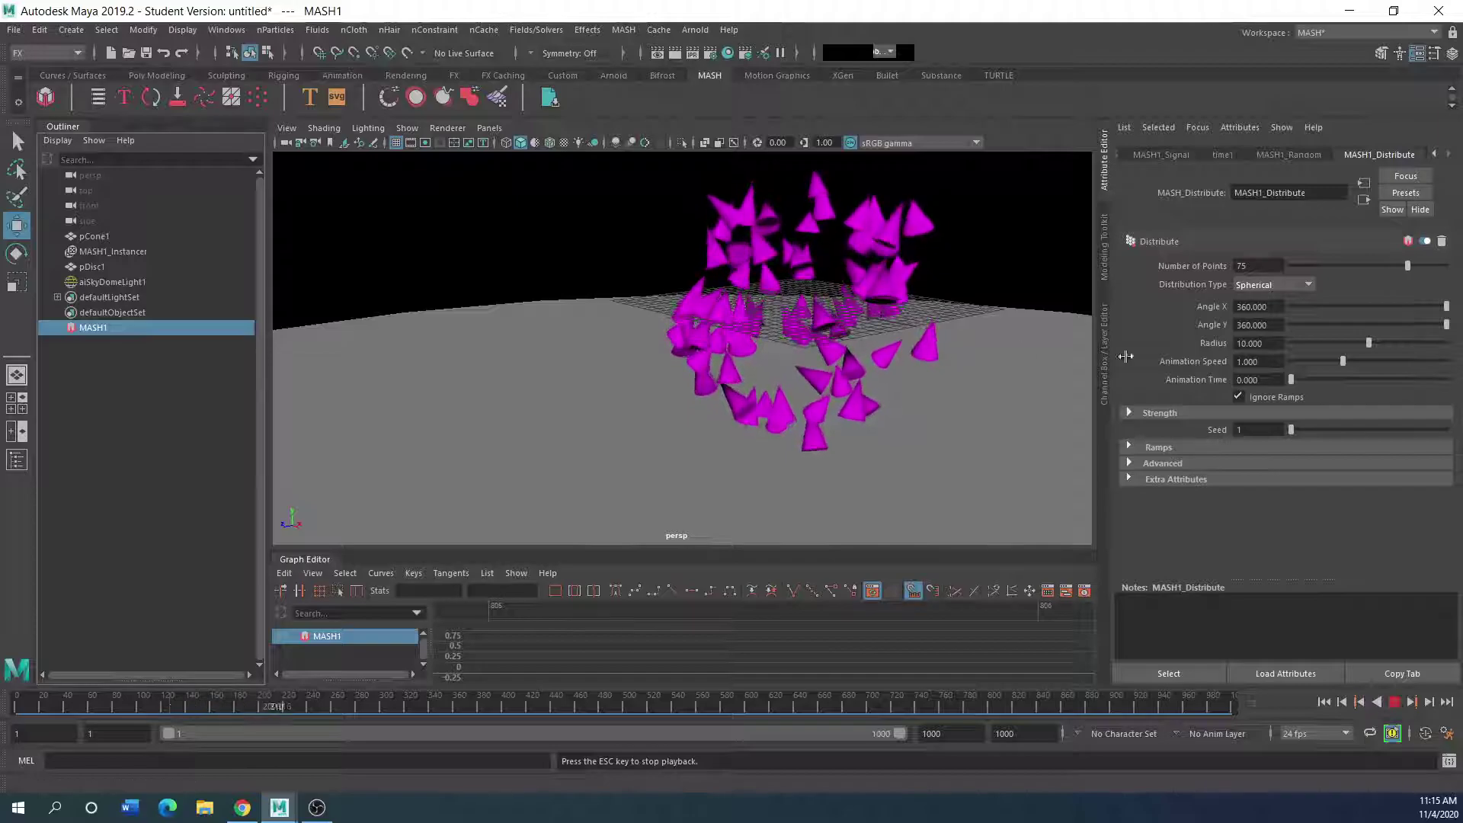
# Step: Switch the distribution type to Linear and reduce the number of points to 30
pyautogui.click(1295, 285)
pyautogui.click(1287, 302)
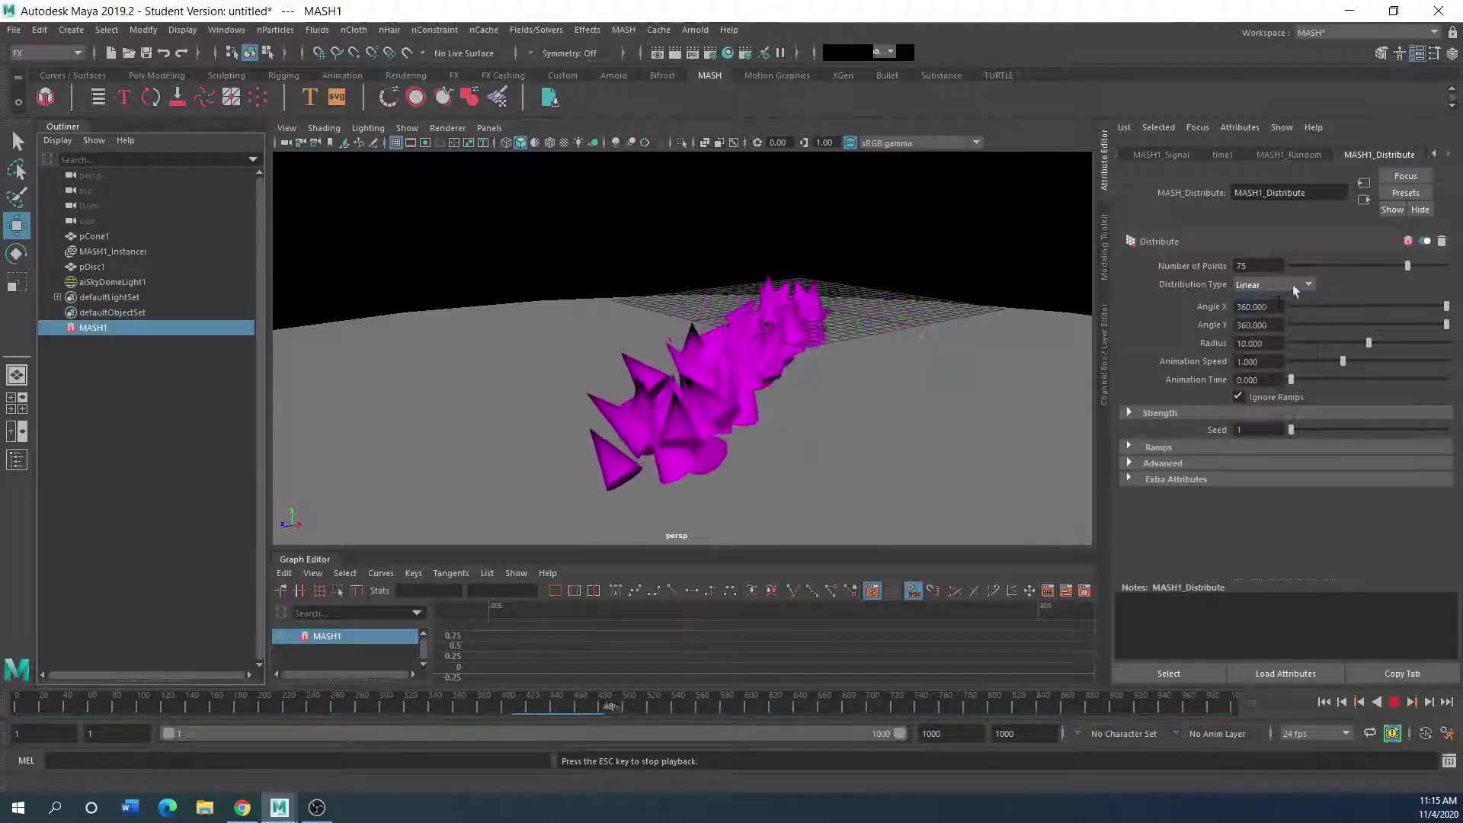
pyautogui.moveTo(1408, 266); pyautogui.dragTo(1337, 271)
# Step: Make the distribution Radial, set Angle X to 89.109, Angle Y to 153.267 and Radius to 3.564, and stop the playback
pyautogui.click(1273, 285)
pyautogui.click(1265, 309)
pyautogui.click(1359, 326)
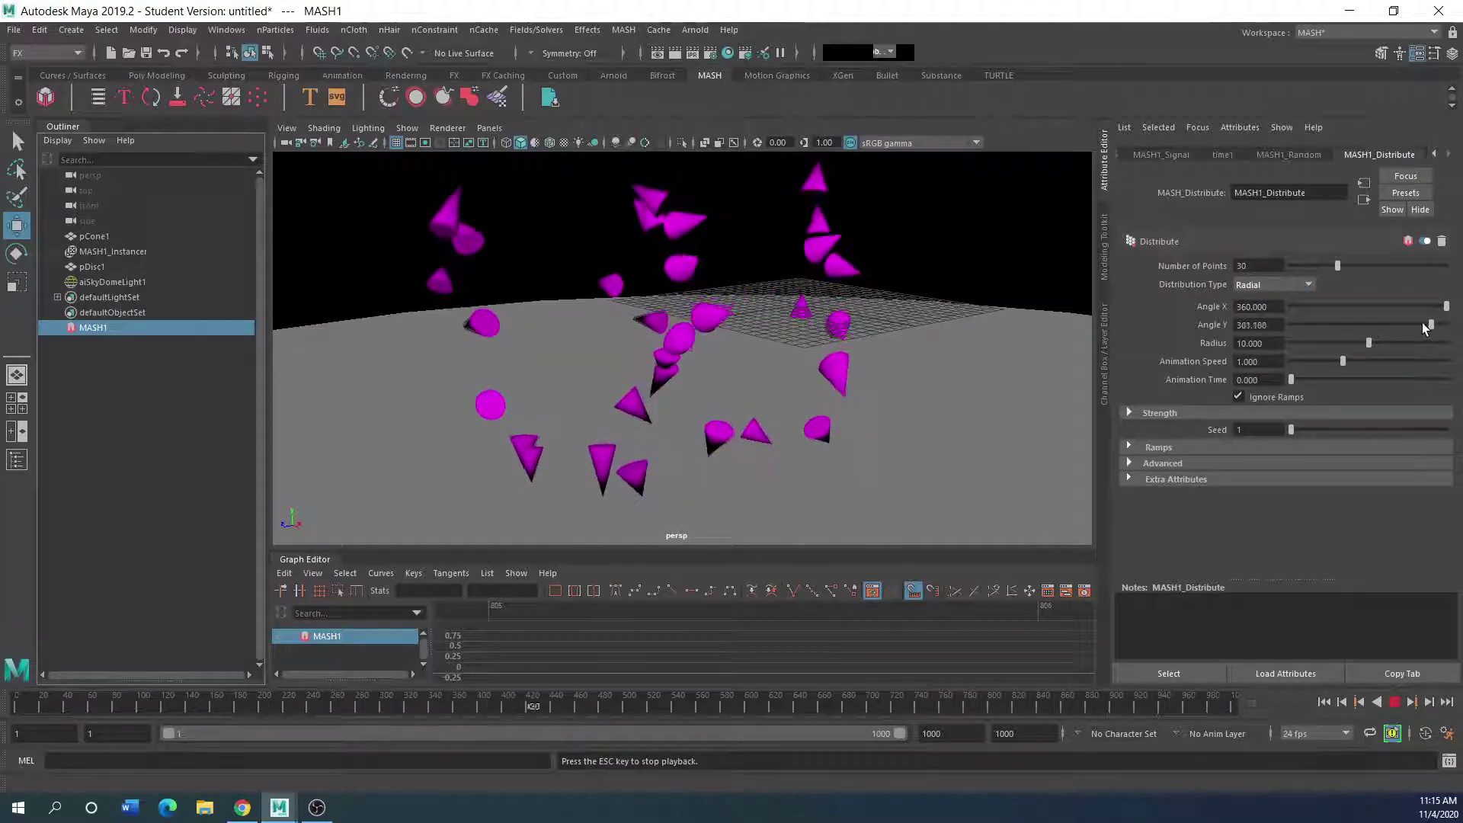
pyautogui.click(1329, 306)
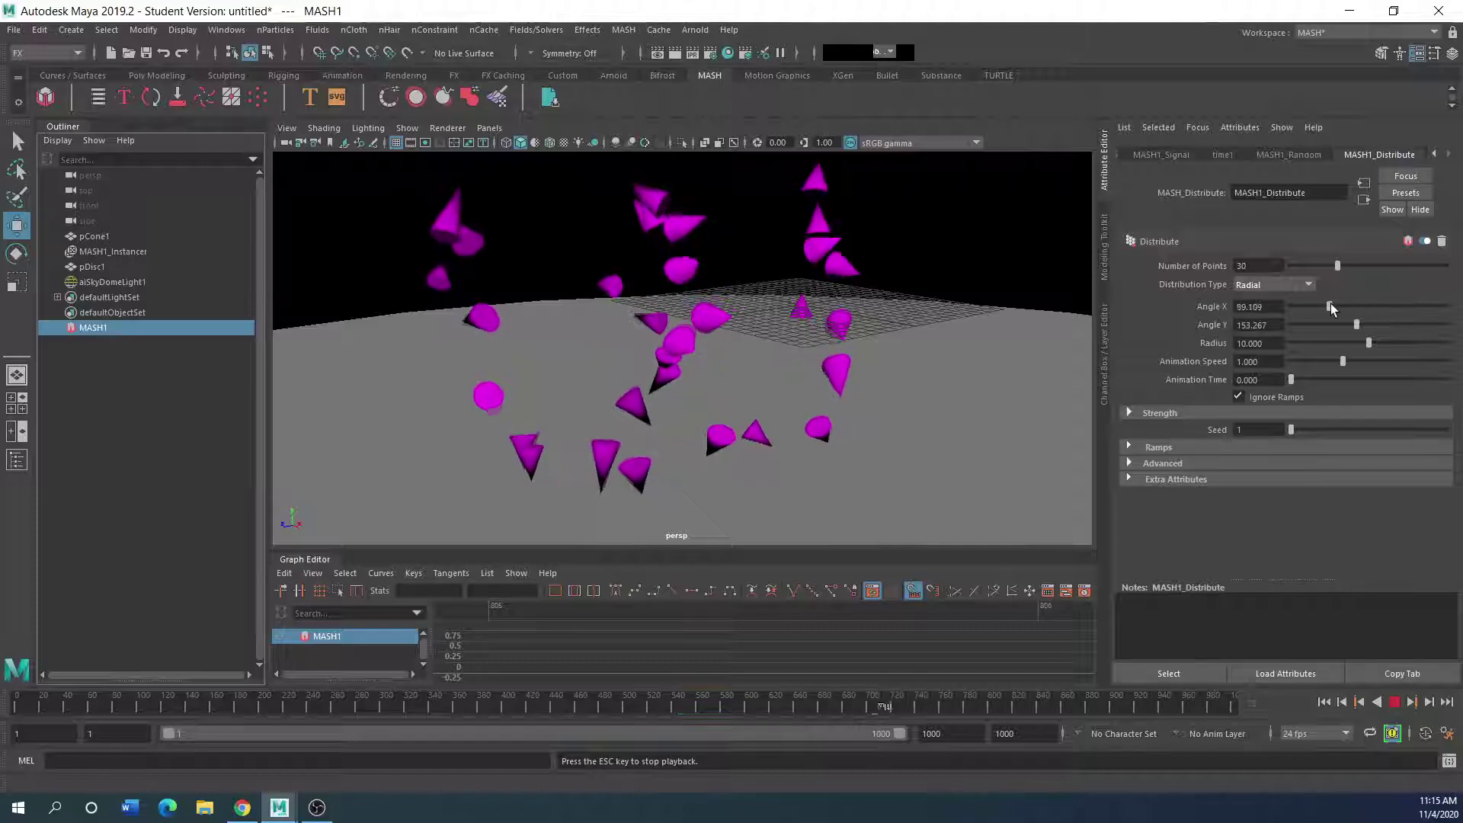
pyautogui.moveTo(1369, 342); pyautogui.dragTo(1318, 343)
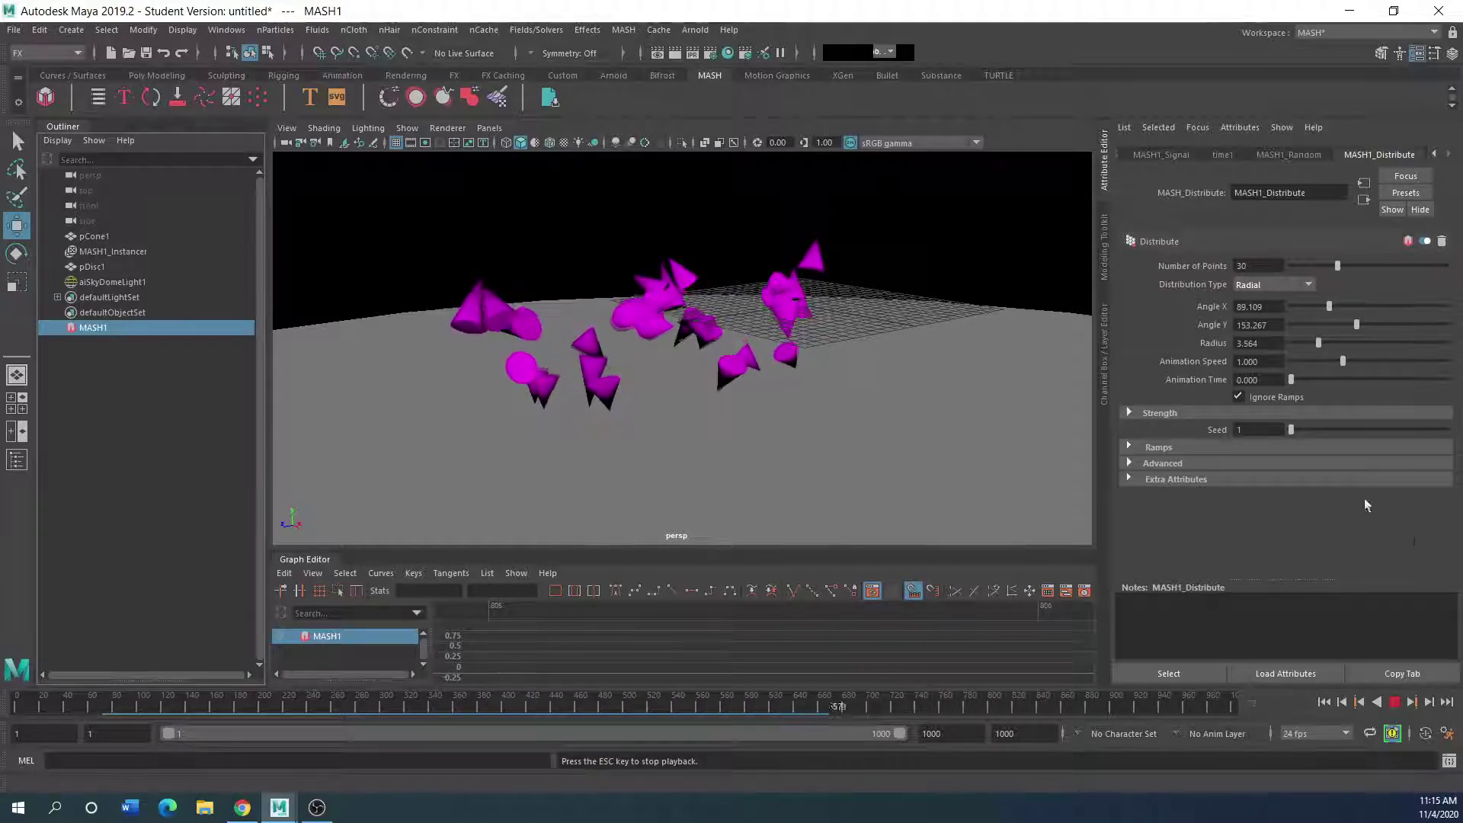
pyautogui.click(1397, 705)
# Step: Start a new scene without saving the current one, using the MASH workspace
pyautogui.click(14, 29)
pyautogui.click(33, 64)
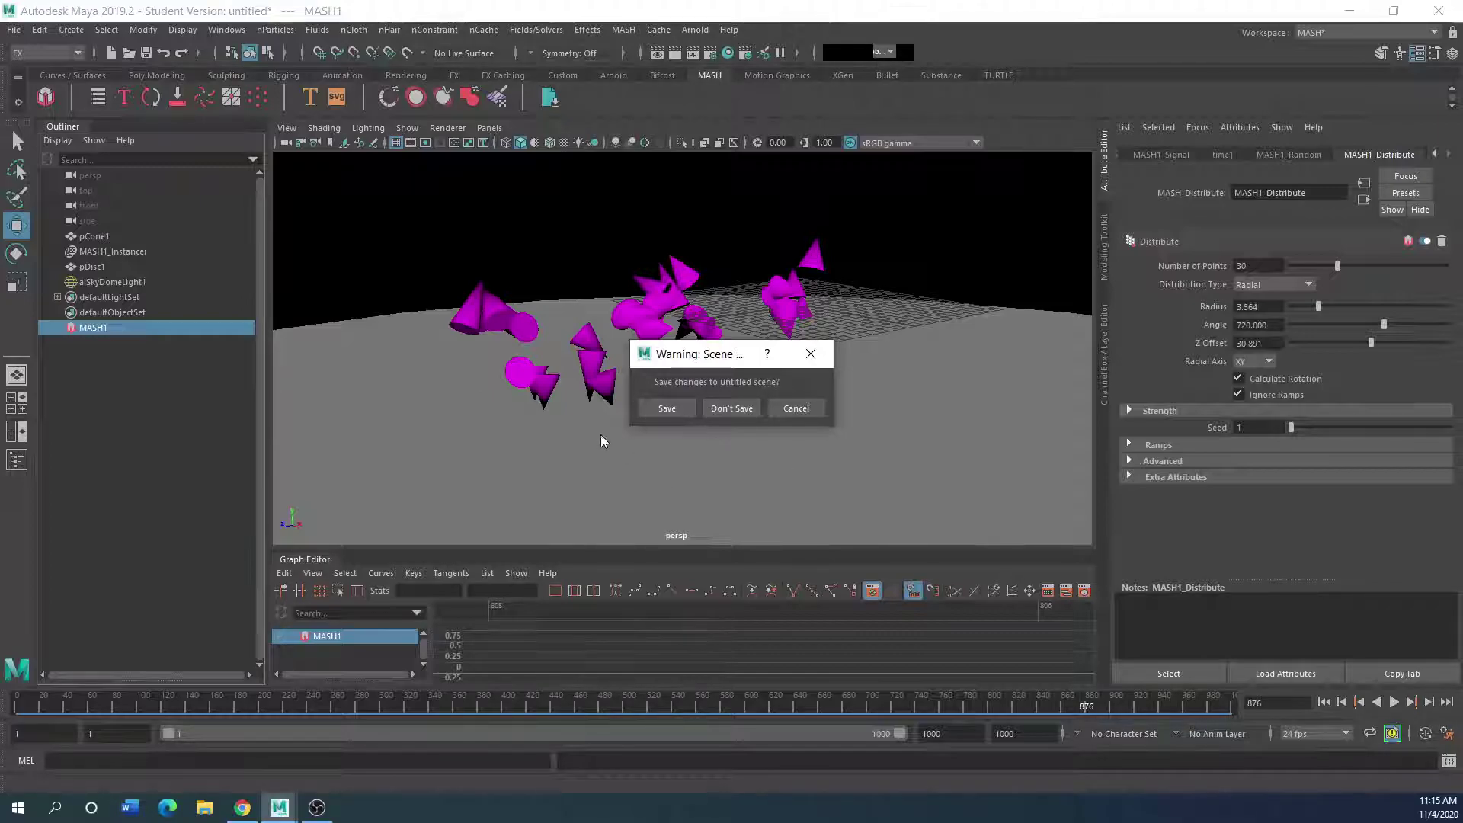
pyautogui.click(748, 417)
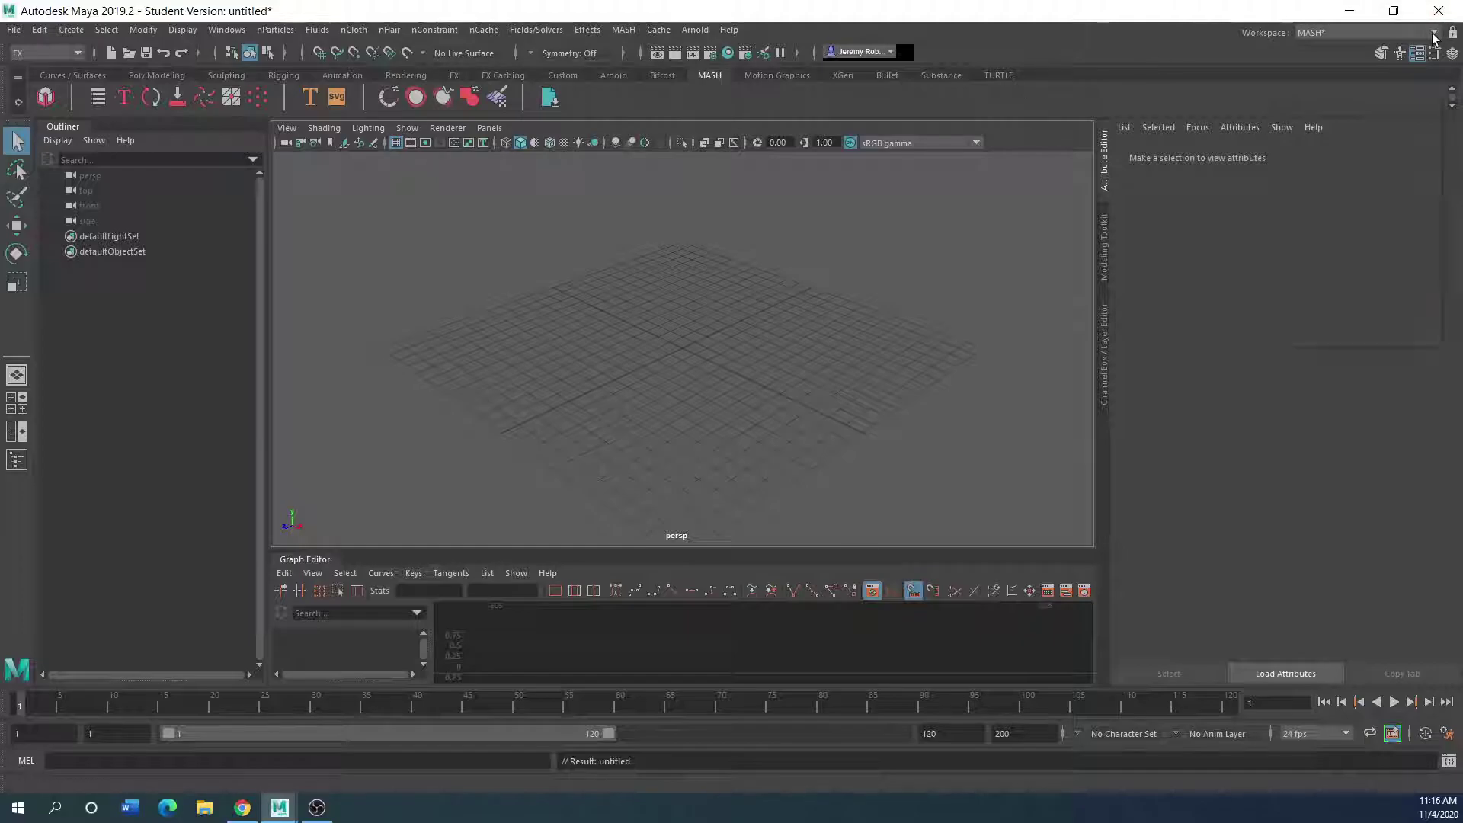
pyautogui.click(1394, 33)
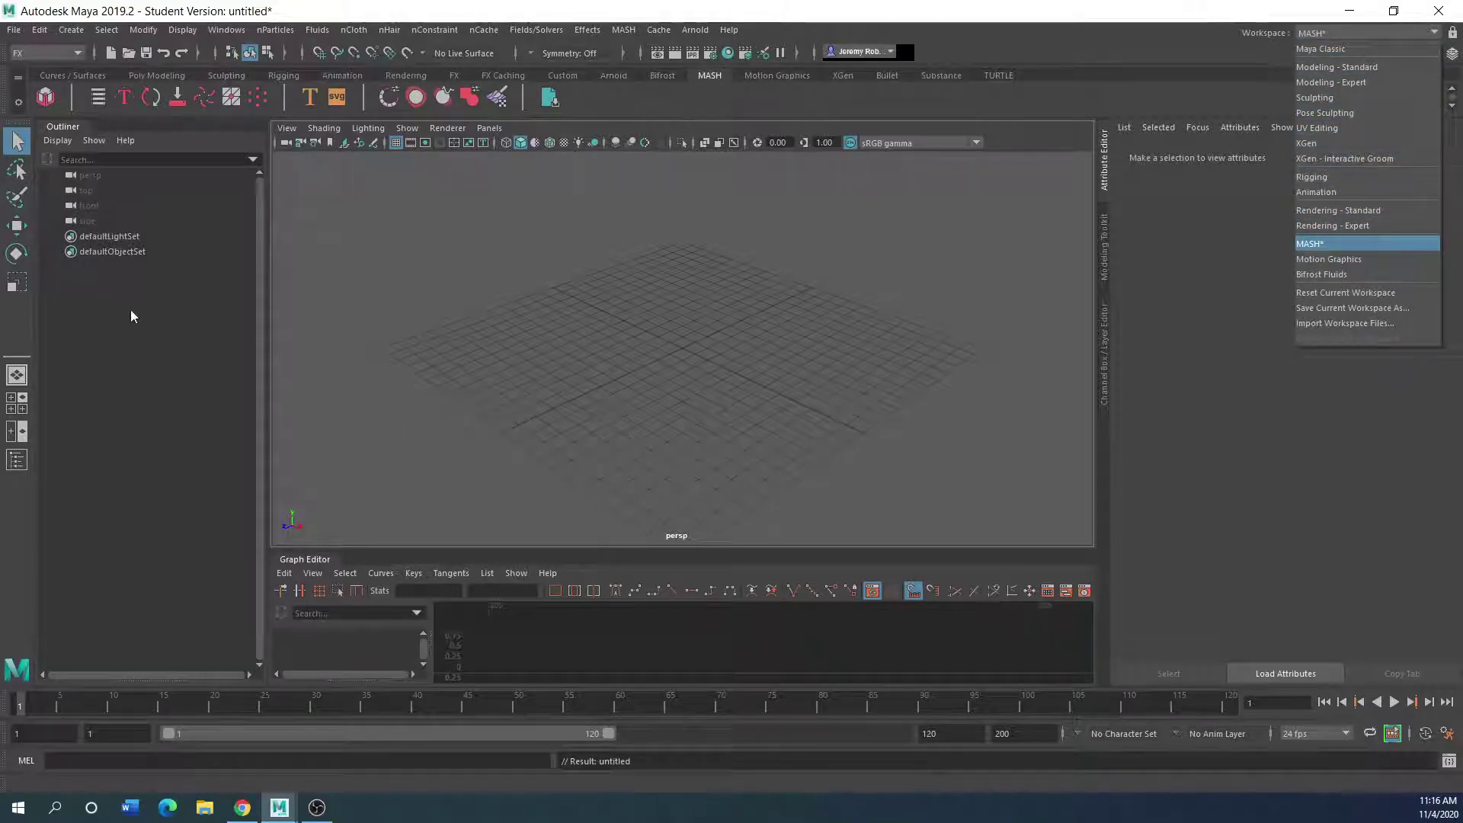
pyautogui.click(1311, 244)
# Step: Create a polygon cone at the grid's centre and move it up slightly along the vertical axis
pyautogui.click(98, 75)
pyautogui.click(157, 75)
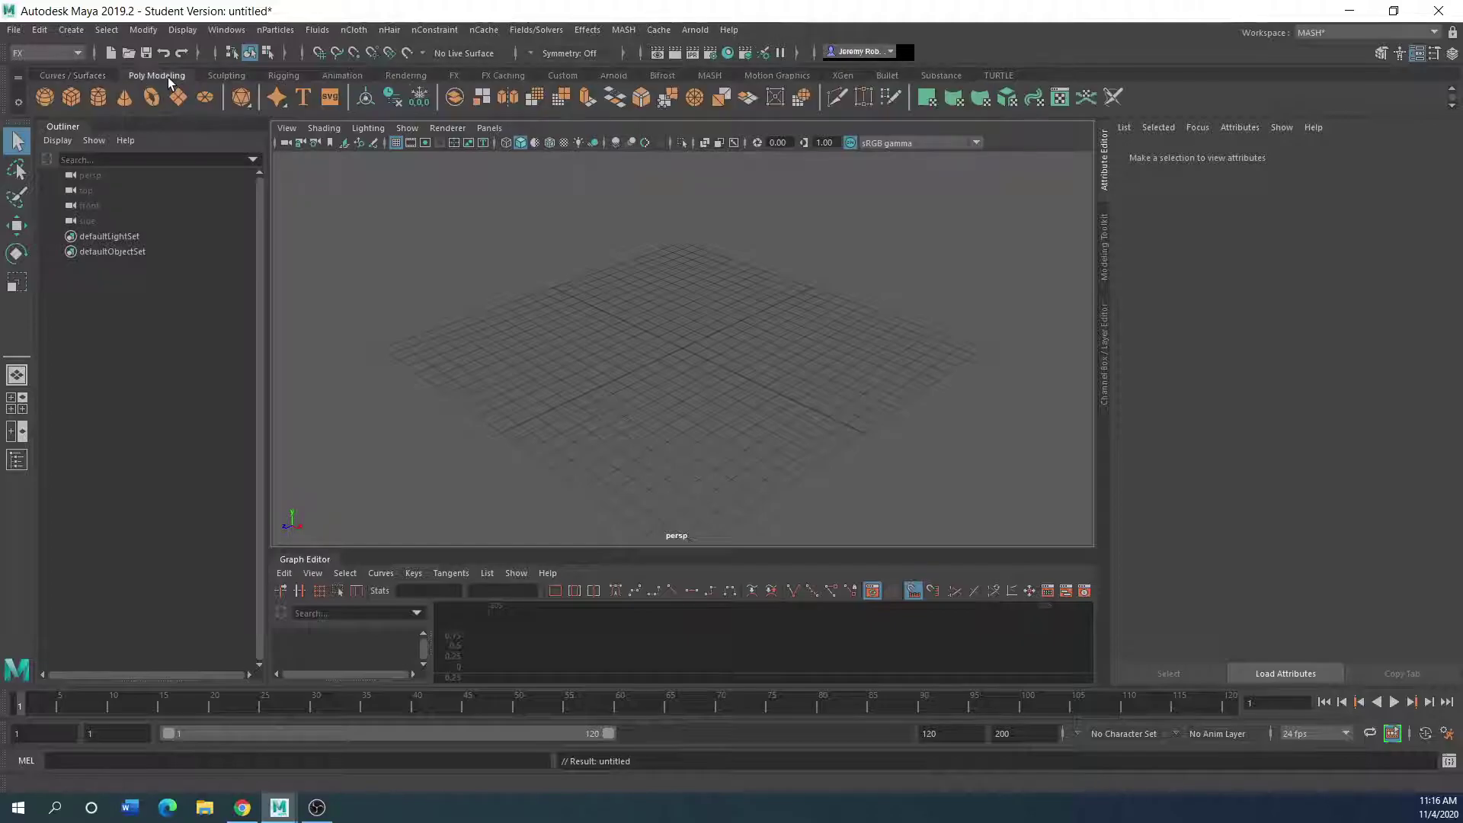
pyautogui.click(125, 98)
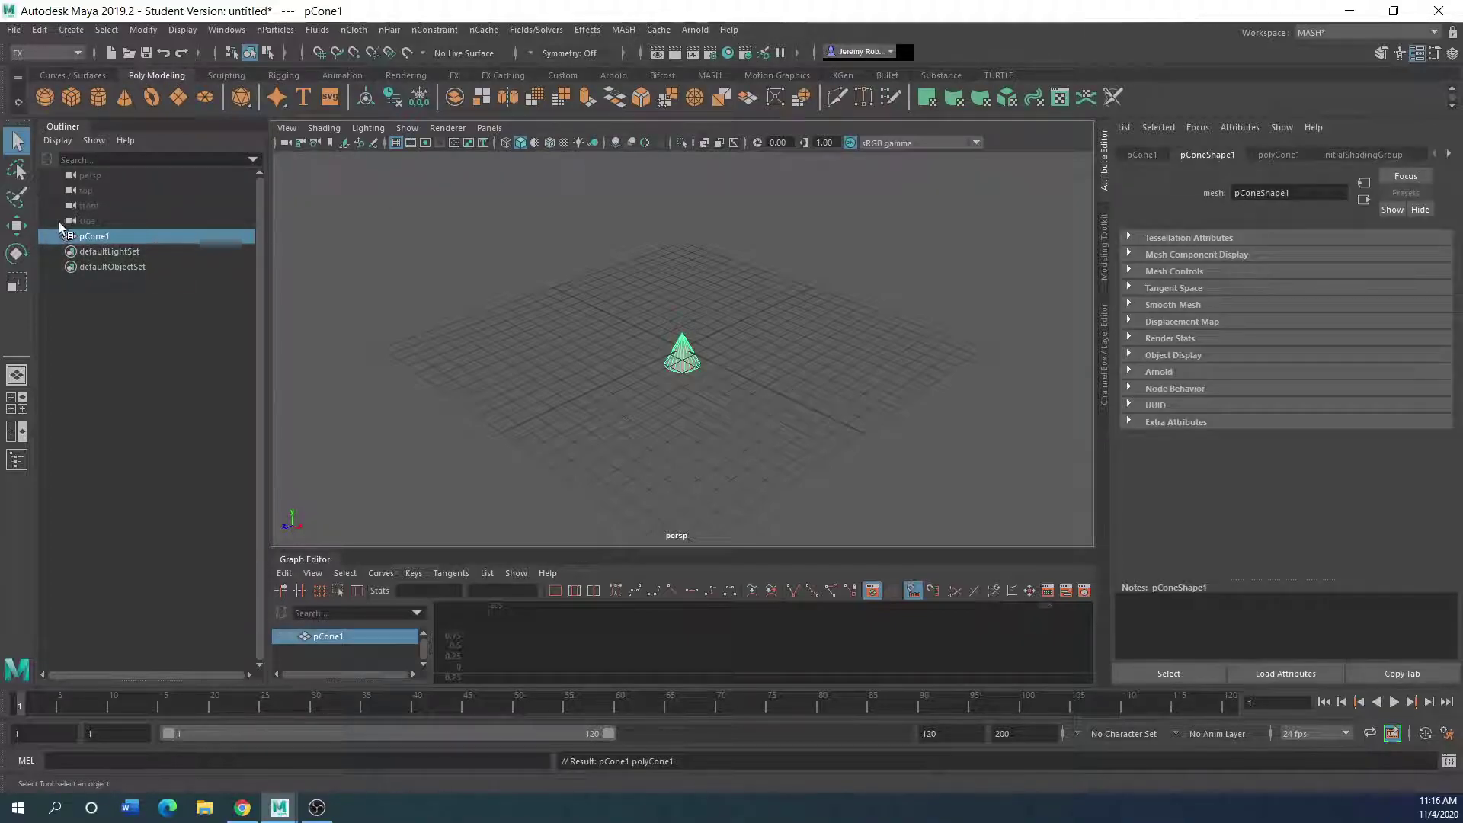
pyautogui.click(17, 224)
pyautogui.moveTo(682, 316); pyautogui.dragTo(679, 301)
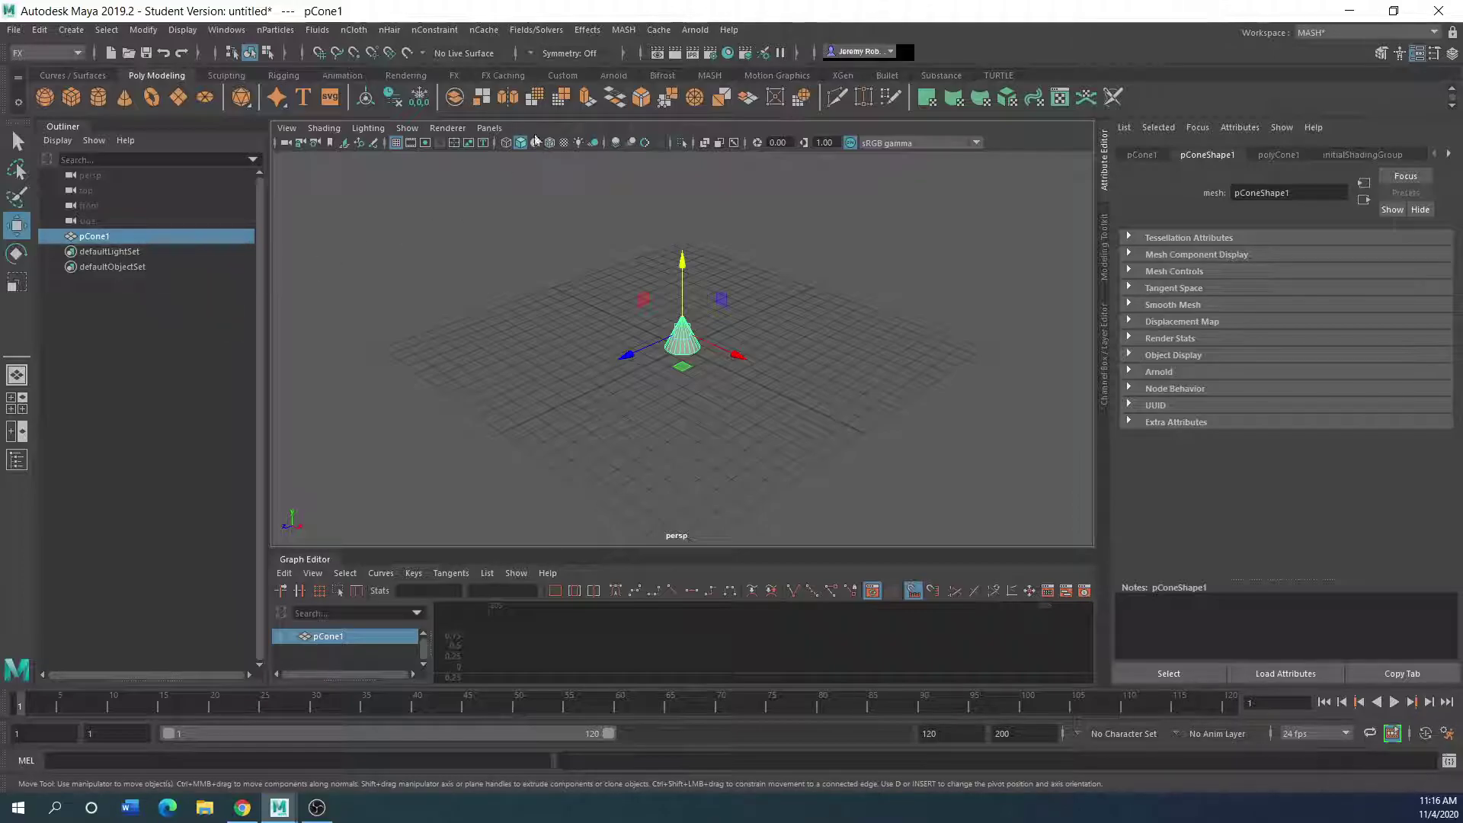
# Step: Create a MASH network from the cone with Instancer geometry, Grid distribution and hidden source object, and close the options dialog
pyautogui.click(709, 75)
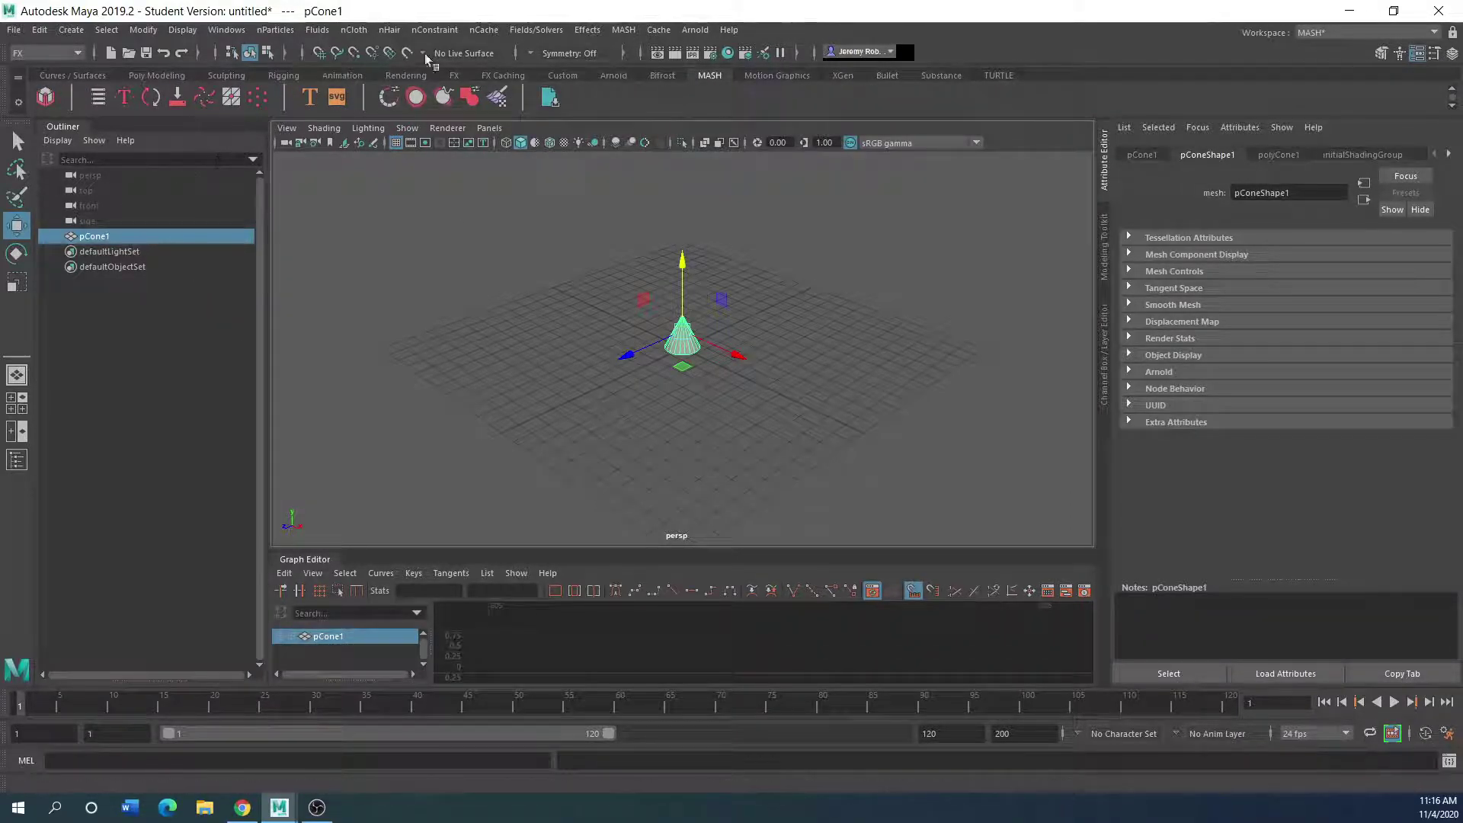
pyautogui.click(623, 29)
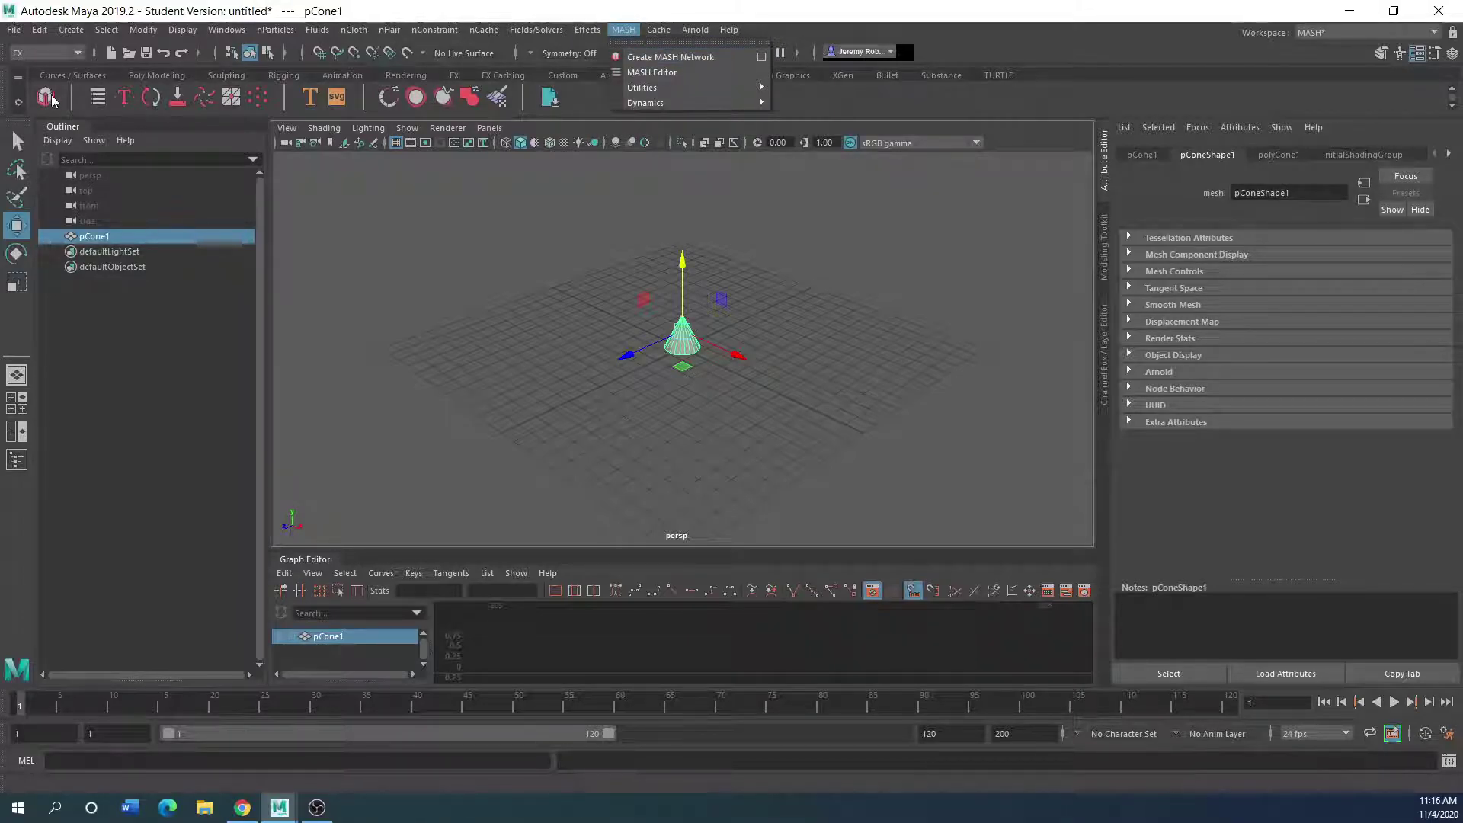
pyautogui.click(766, 56)
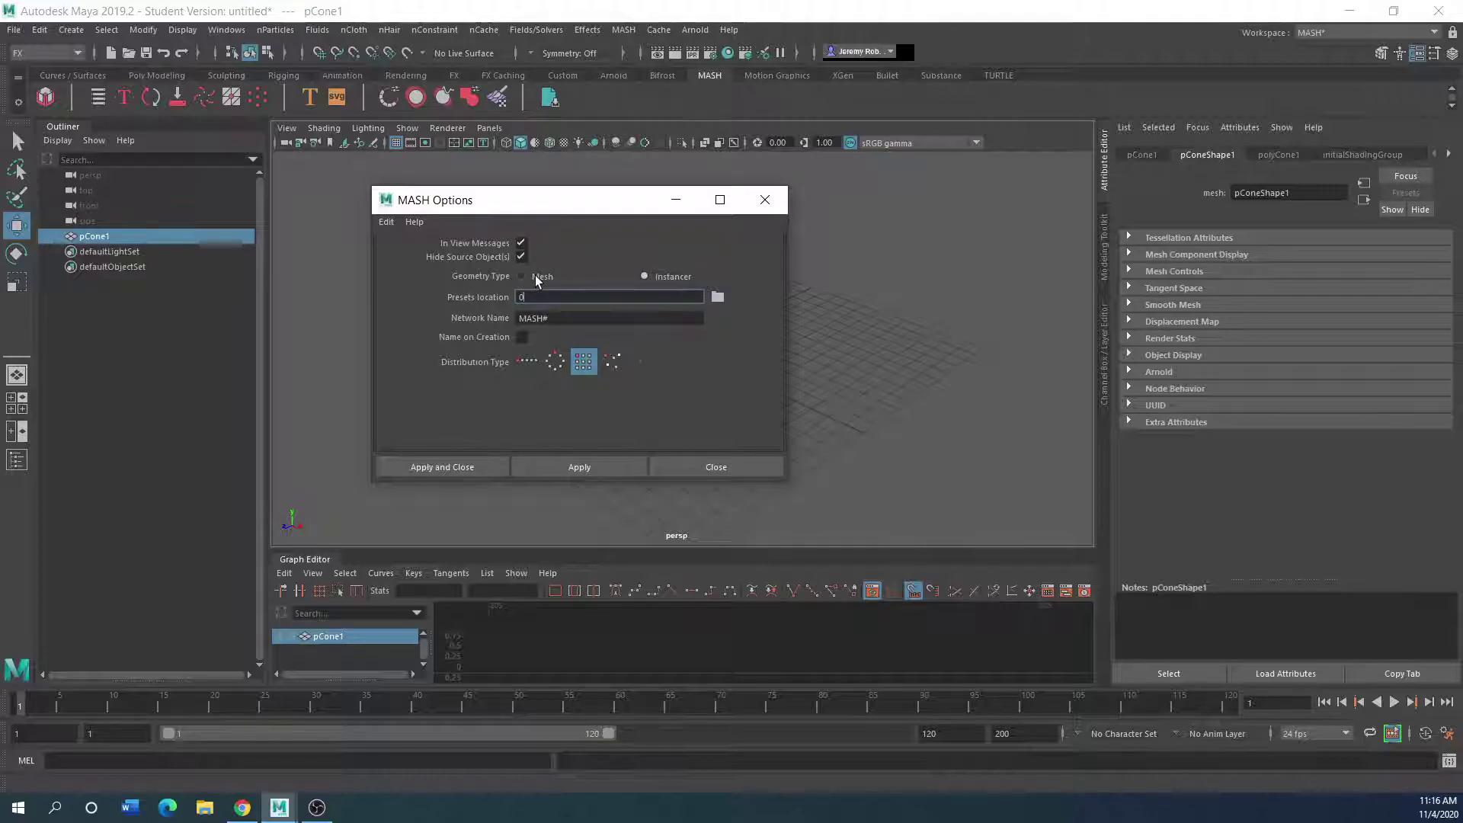
pyautogui.moveTo(533, 199); pyautogui.dragTo(947, 190)
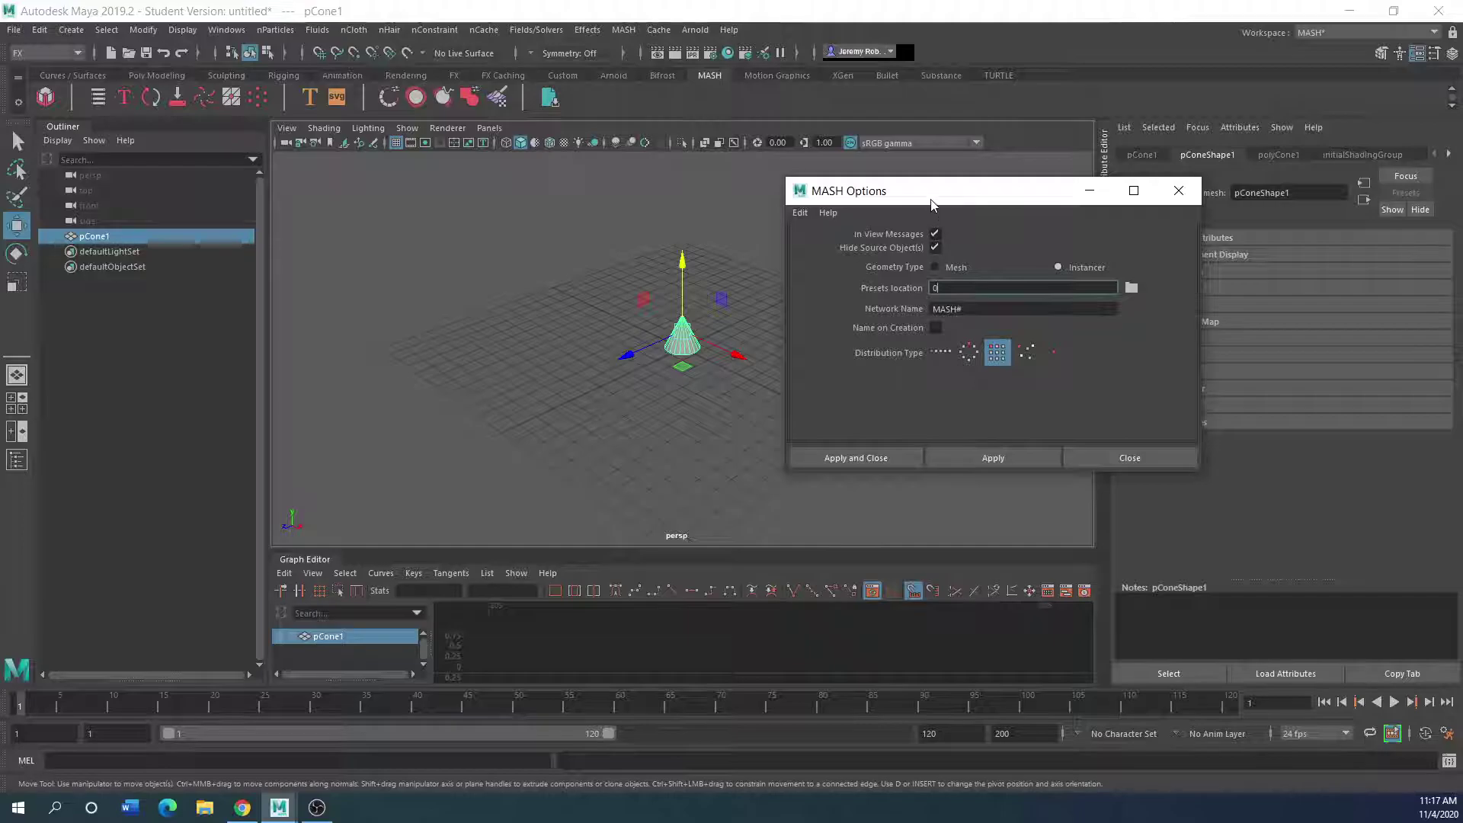
pyautogui.moveTo(931, 199); pyautogui.dragTo(949, 210)
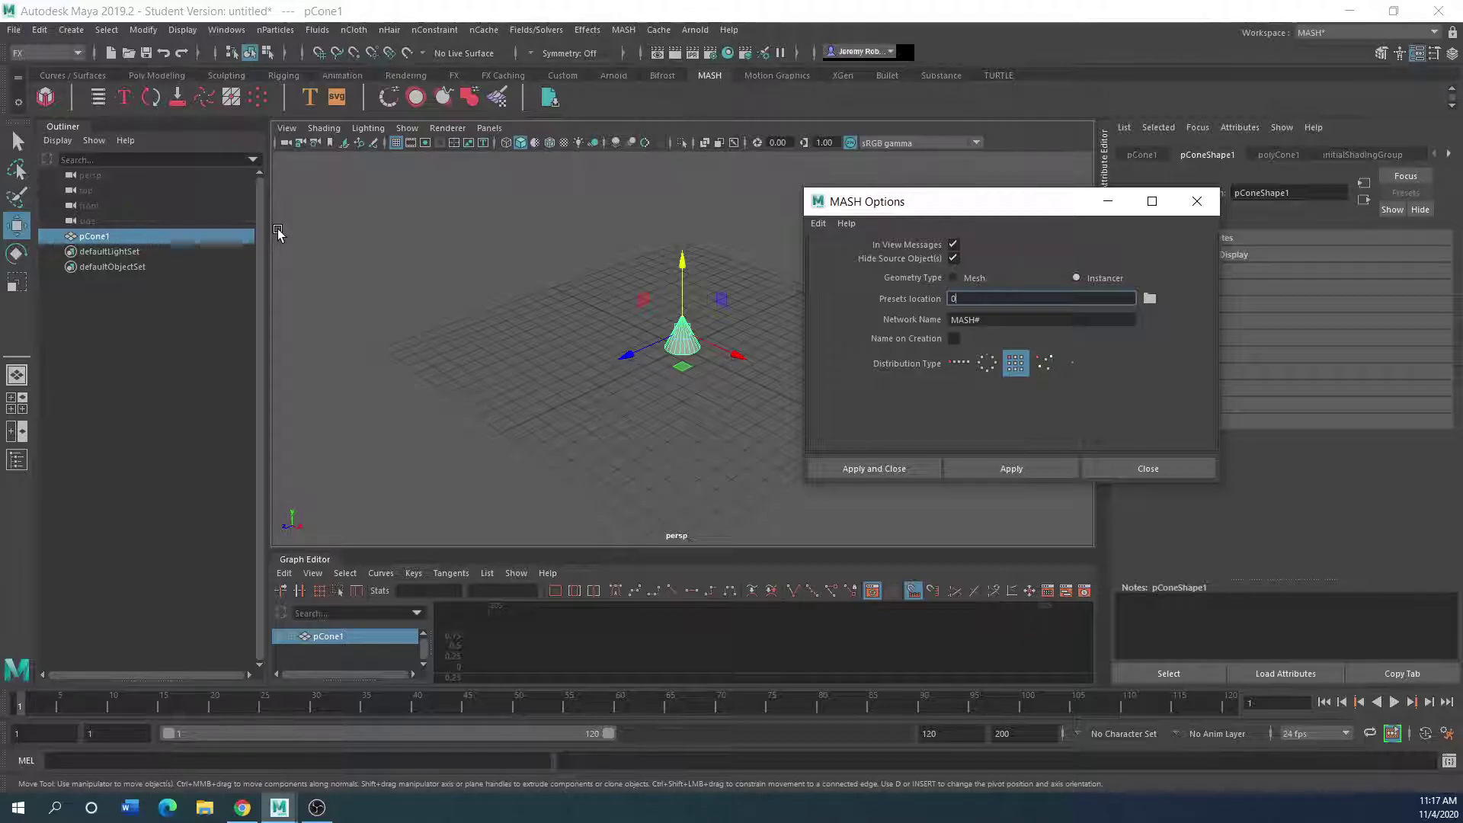
pyautogui.click(989, 470)
pyautogui.moveTo(936, 207); pyautogui.dragTo(355, 431)
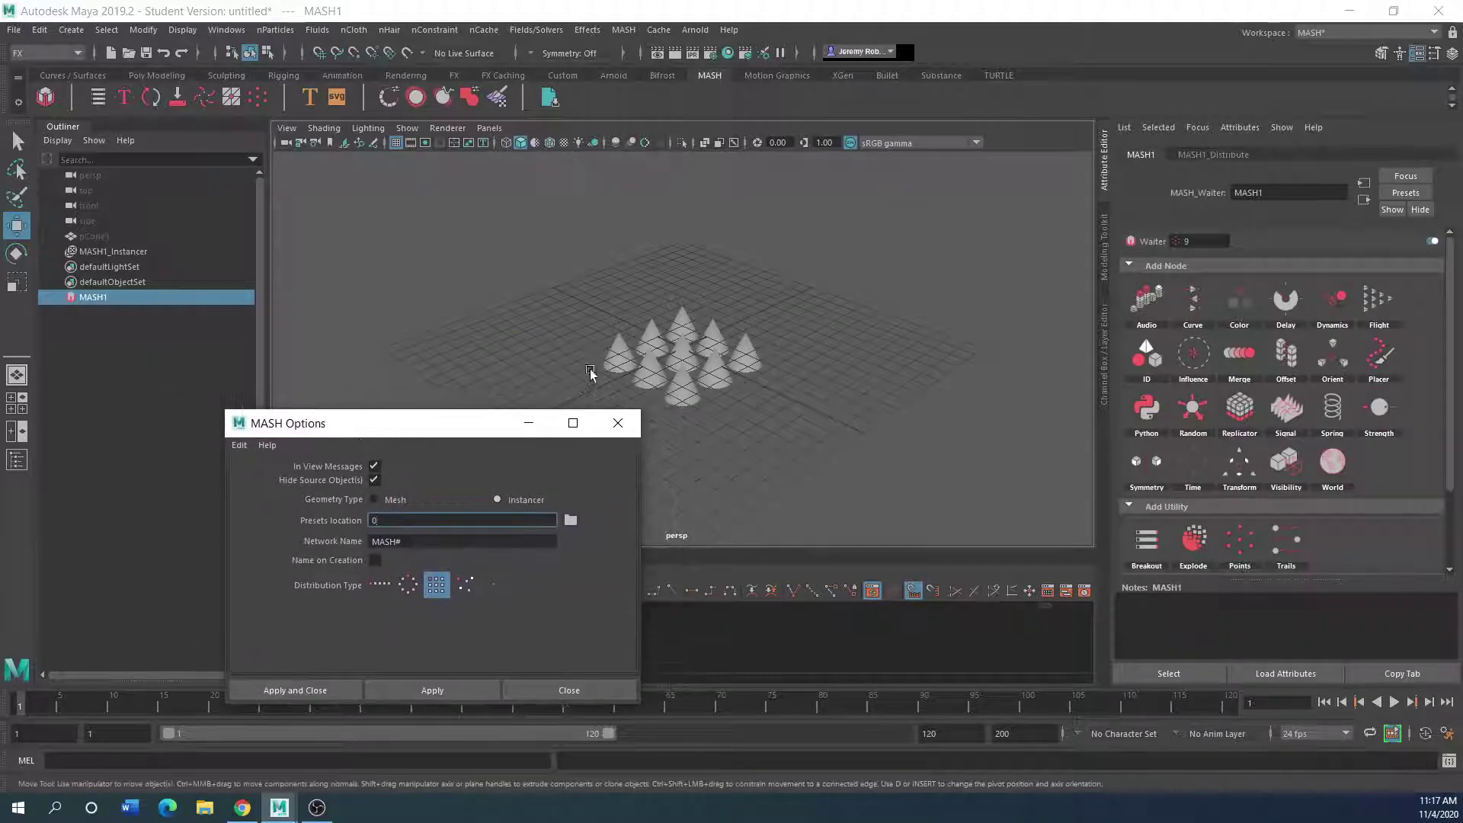
pyautogui.moveTo(450, 418); pyautogui.dragTo(339, 405)
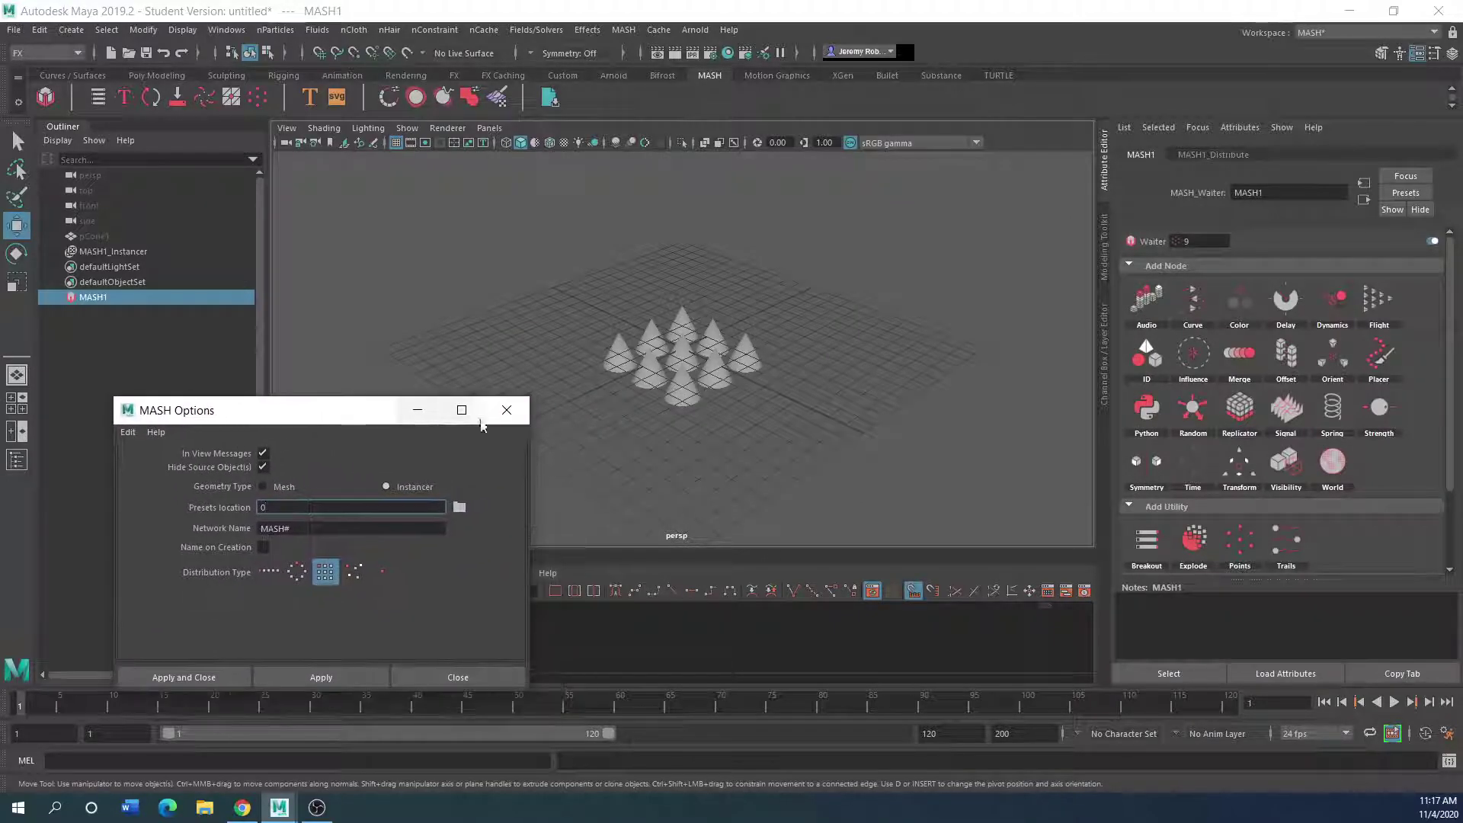
pyautogui.click(507, 411)
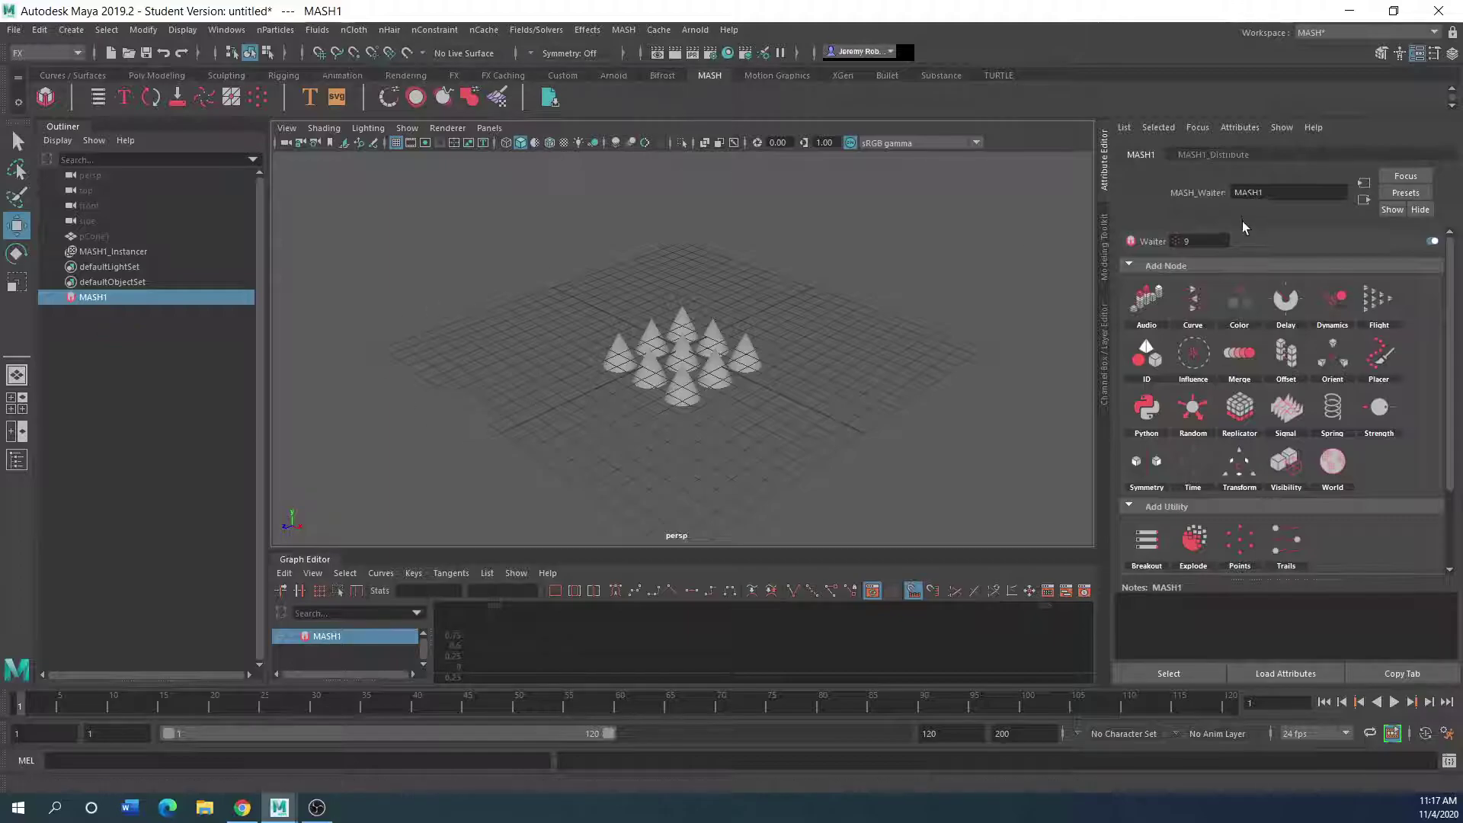
# Step: Change the new network's distribution type to Radial and set the number of points to 23
pyautogui.click(1195, 154)
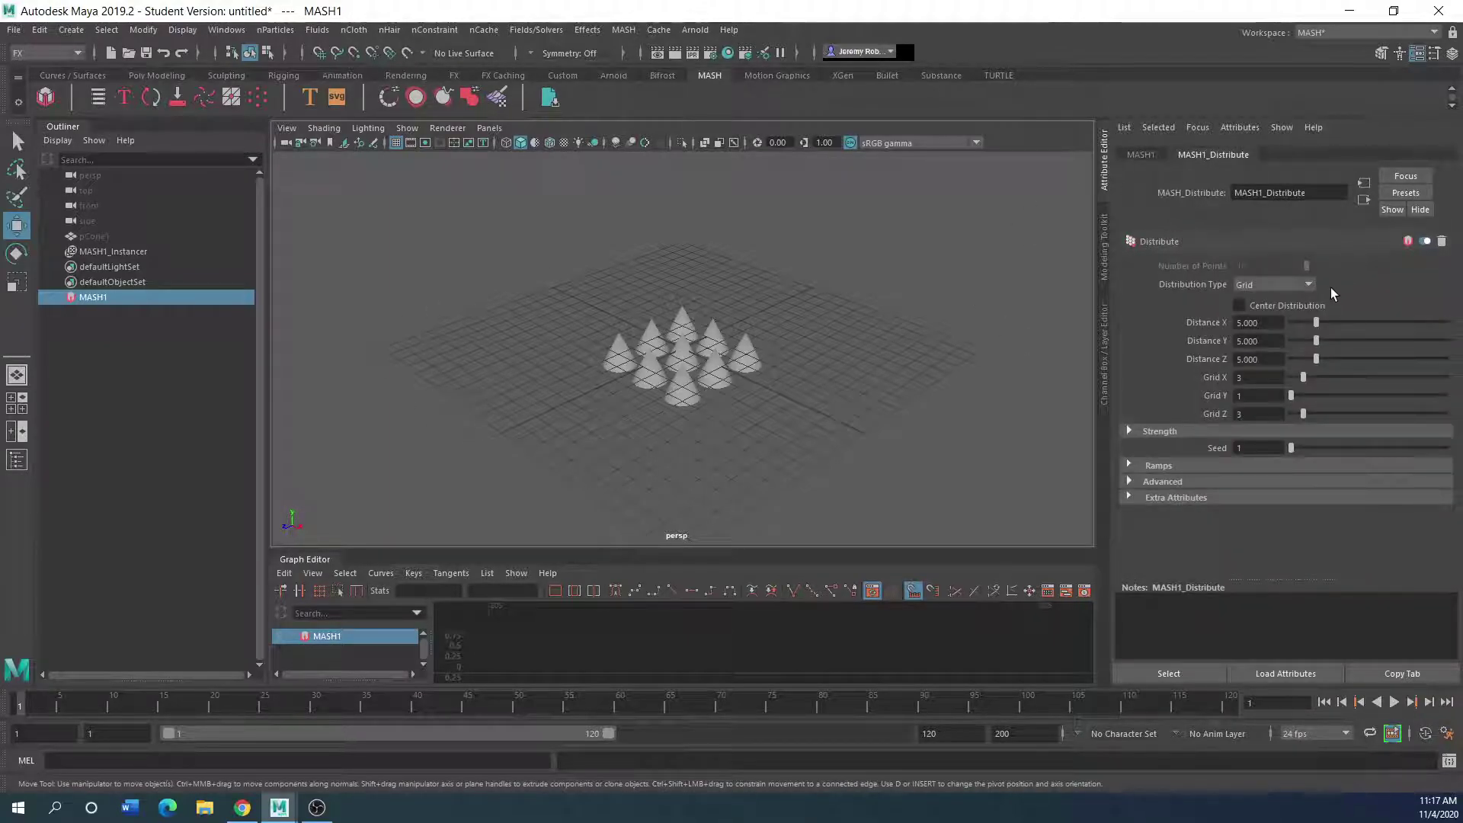
pyautogui.click(1306, 284)
pyautogui.click(1283, 305)
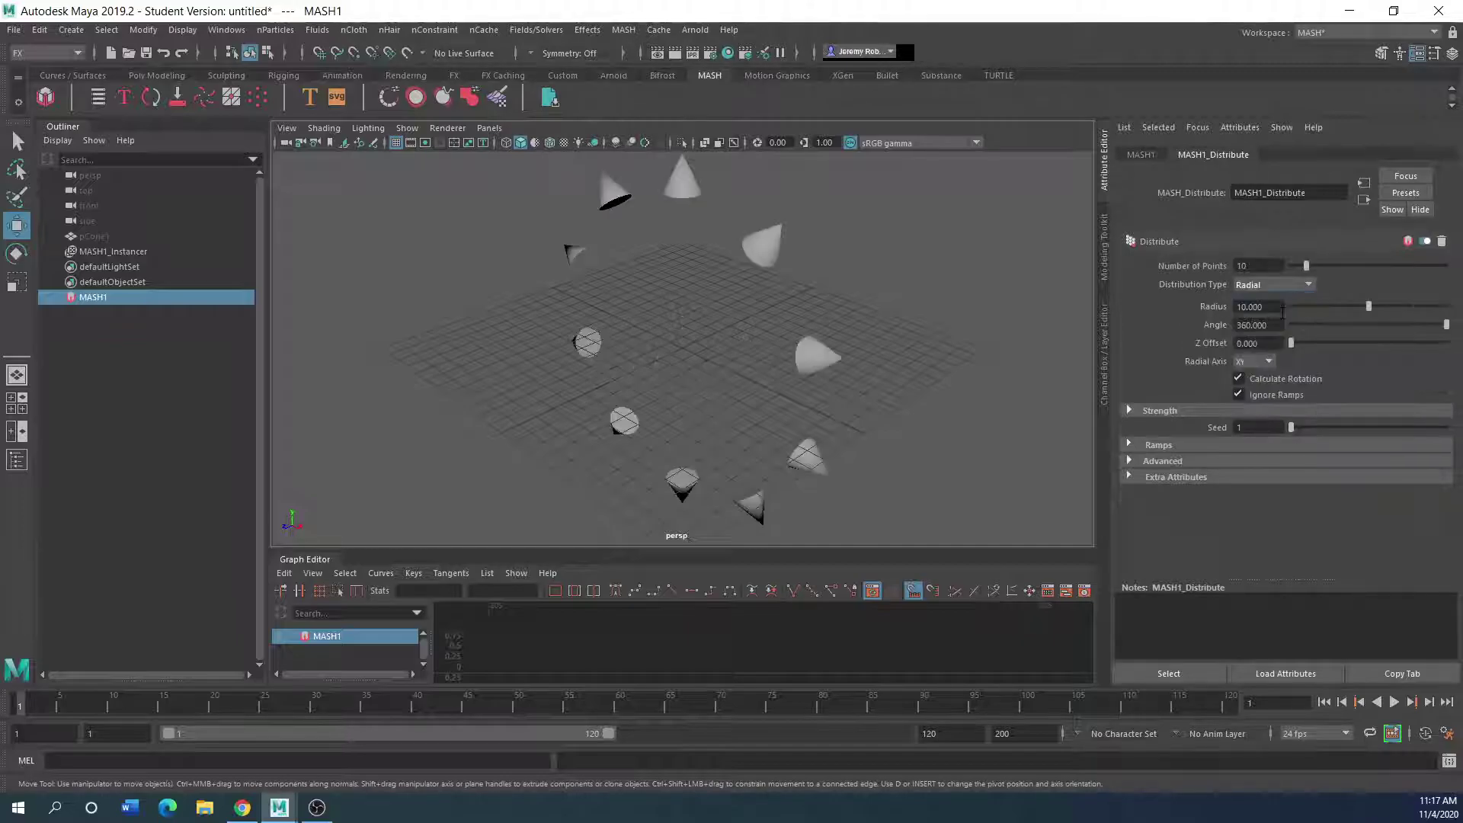
pyautogui.moveTo(1306, 265); pyautogui.dragTo(1325, 266)
# Step: Set the distribution type to Spherical and raise the number of points to 100
pyautogui.click(1297, 285)
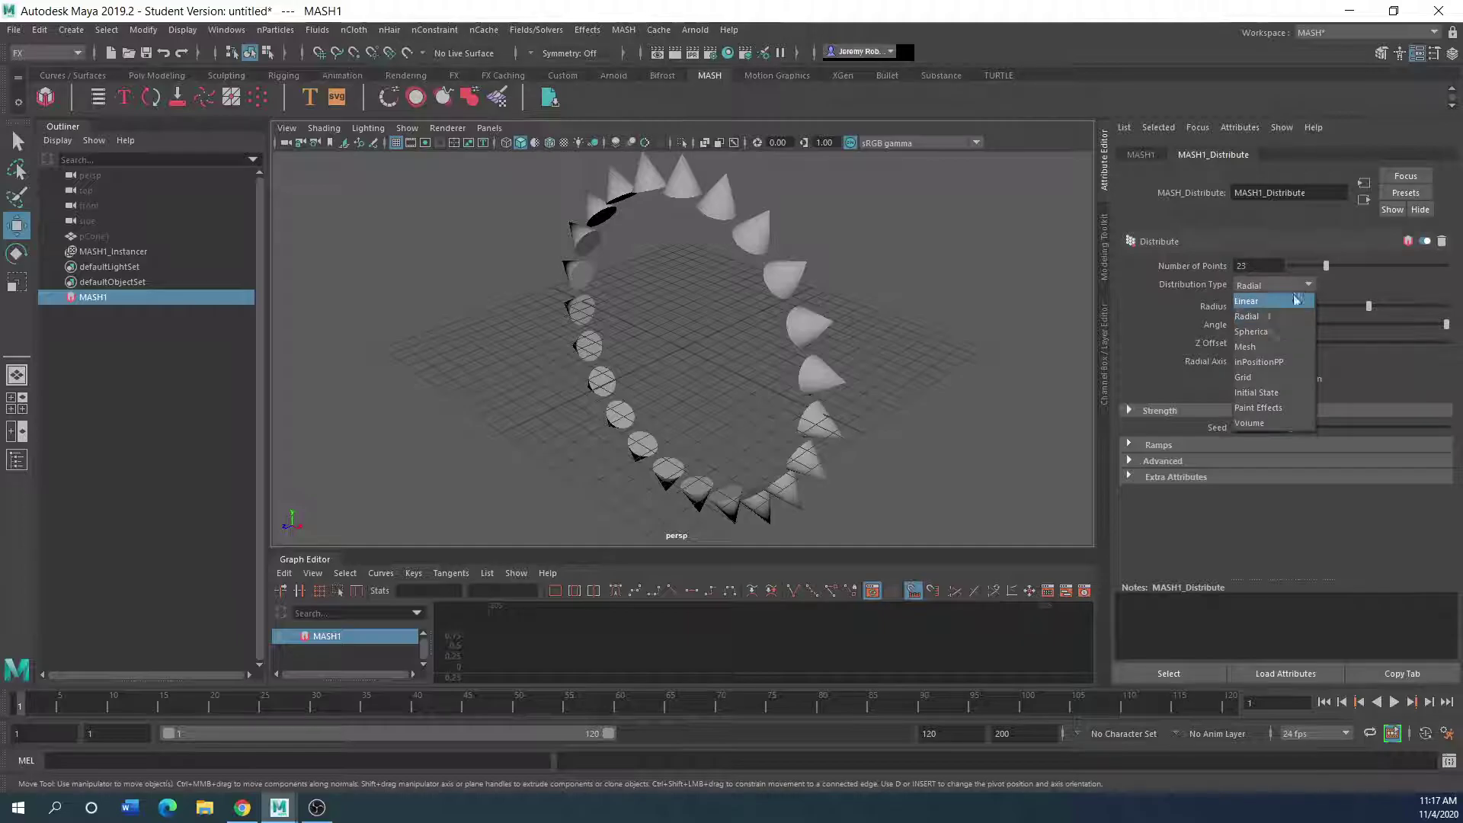
pyautogui.click(1267, 332)
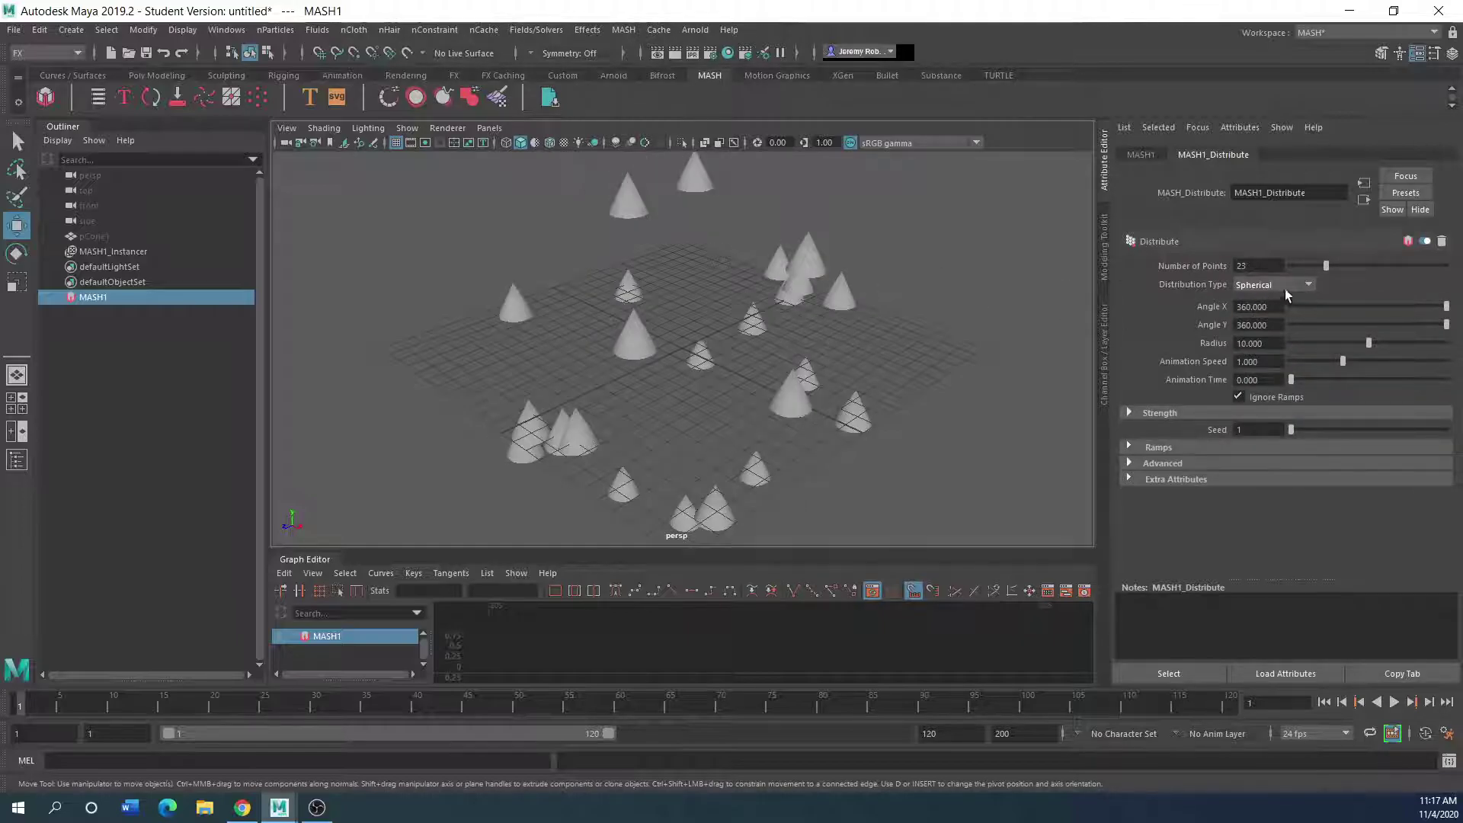
pyautogui.moveTo(1325, 265); pyautogui.dragTo(1448, 267)
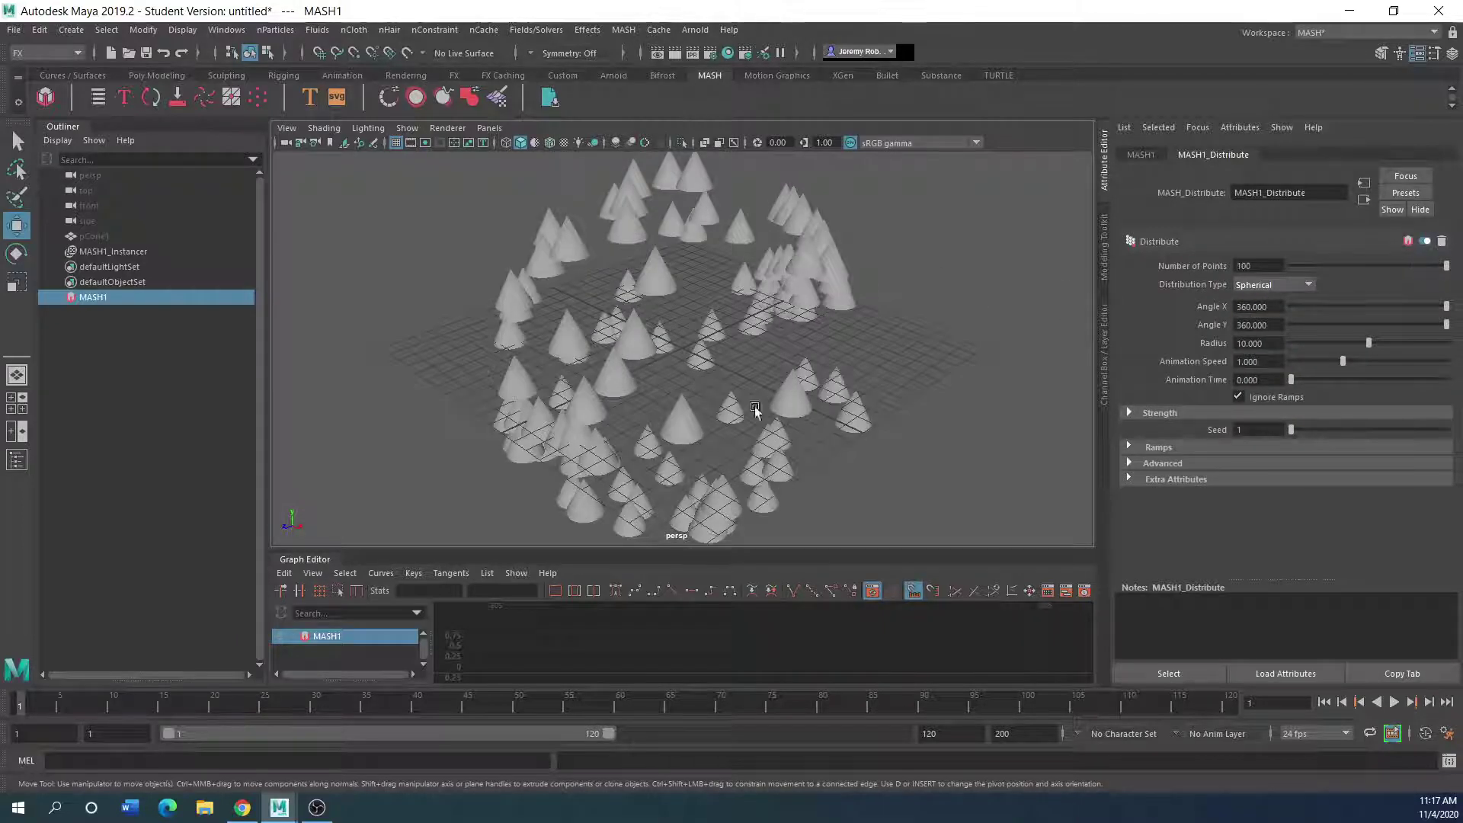
# Step: Reduce the number of points to 24 and change the distribution type to Grid
pyautogui.keyDown('alt'); pyautogui.moveTo(674, 424); pyautogui.dragTo(686, 358); pyautogui.keyUp('alt')
pyautogui.moveTo(1446, 266); pyautogui.dragTo(1330, 268)
pyautogui.click(1308, 284)
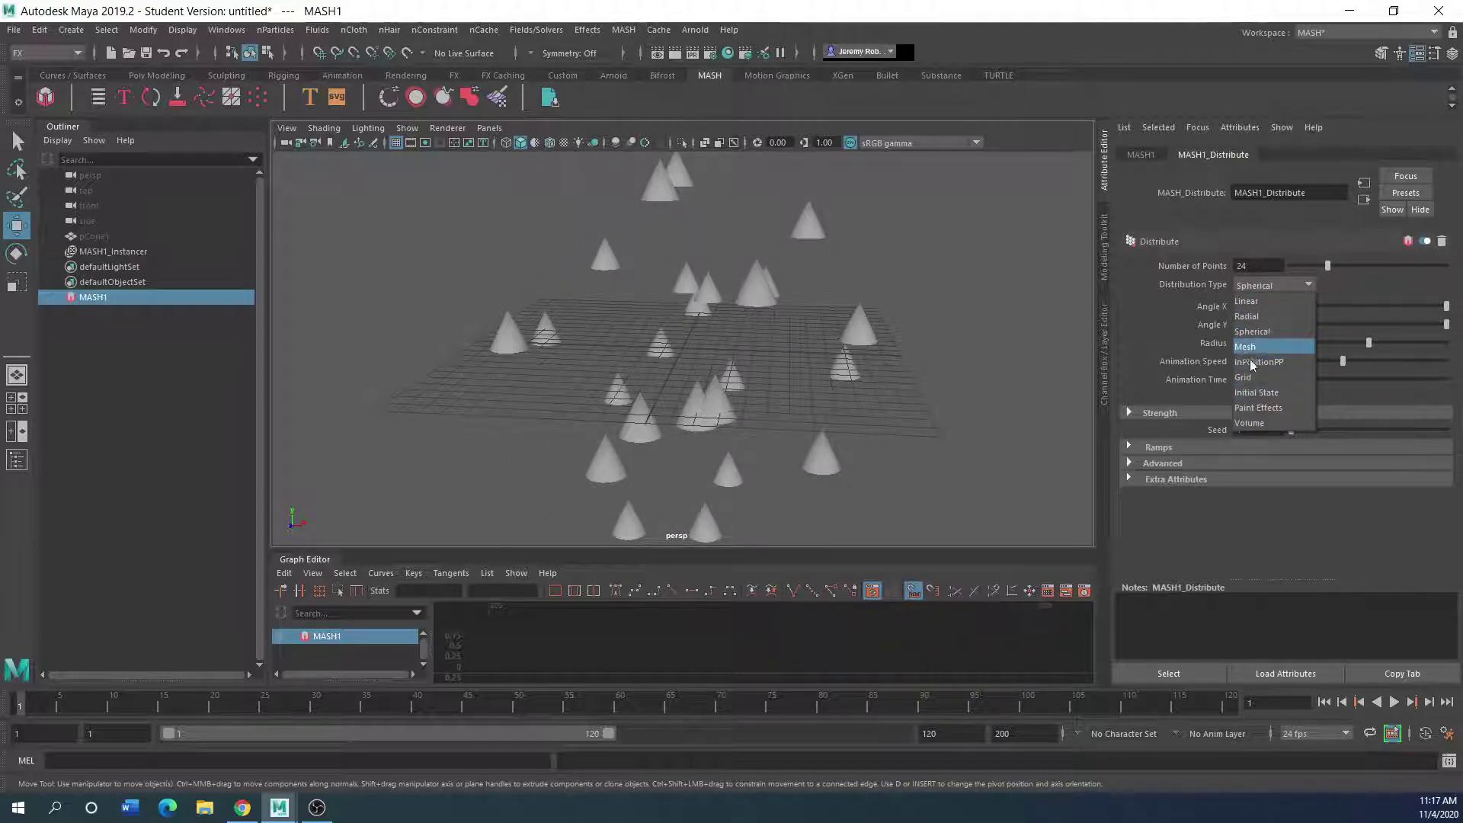
pyautogui.click(1242, 376)
pyautogui.keyDown('alt'); pyautogui.moveTo(816, 381); pyautogui.dragTo(718, 387); pyautogui.keyUp('alt')
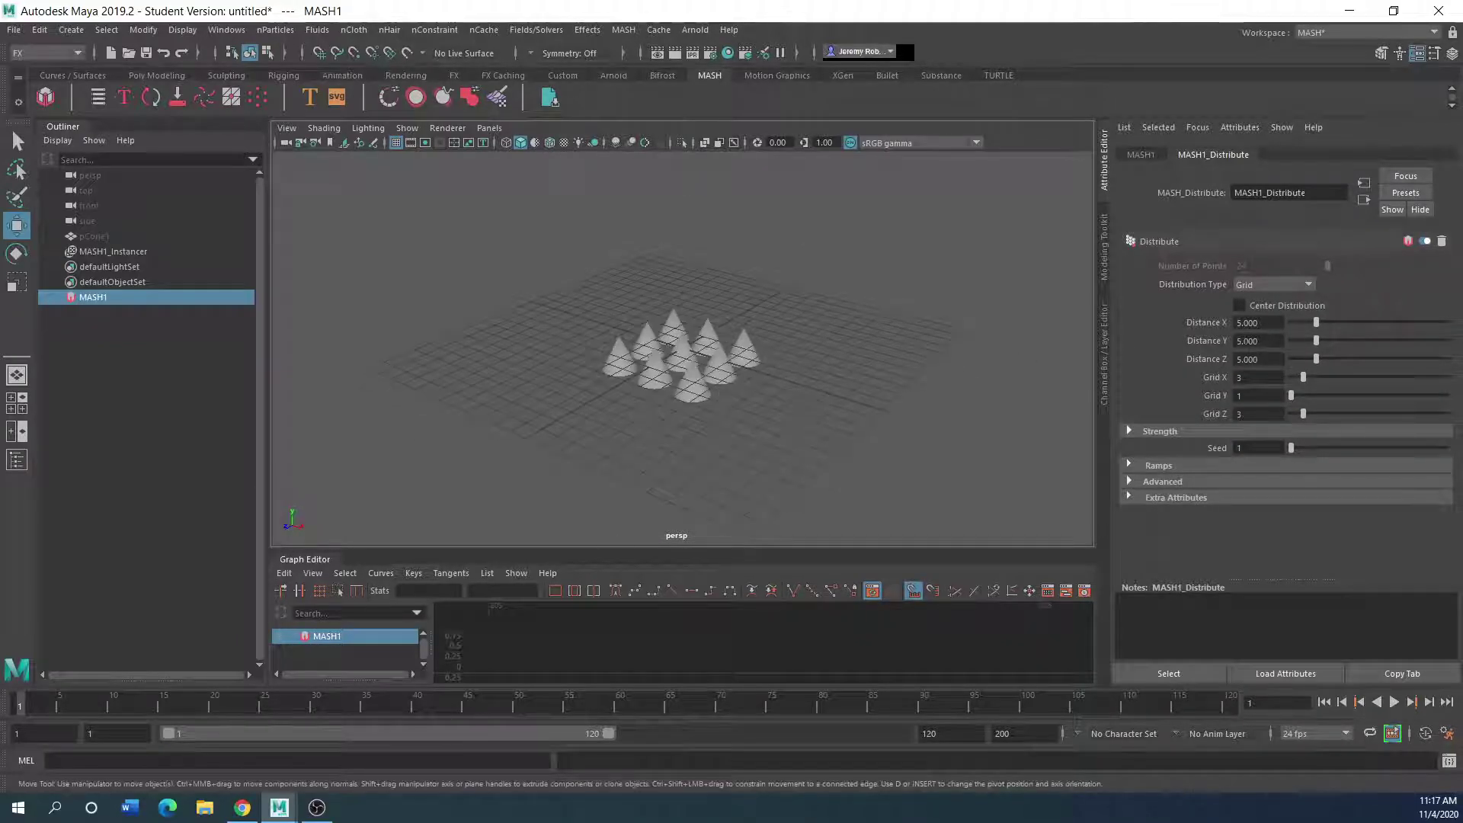
# Step: Set the distribution's Grid X, Grid Y and Grid Z counts to 5 each
pyautogui.click(1253, 377)
pyautogui.write('5')
pyautogui.press('Tab')
pyautogui.write('5')
pyautogui.press('Tab')
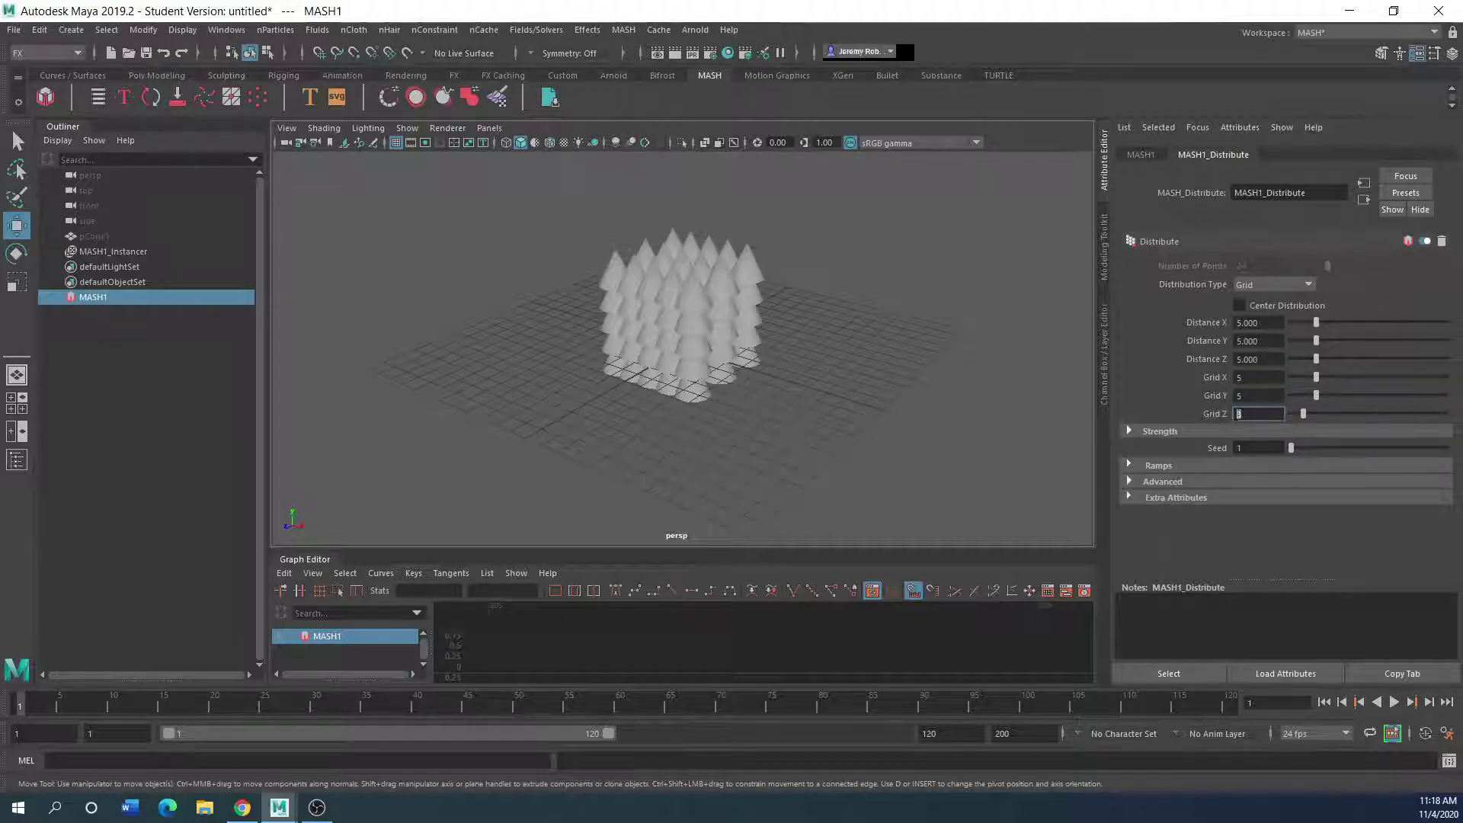
pyautogui.write('5')
pyautogui.press('Return')
# Step: Set Distance X, Distance Y and Distance Z of the grid distribution to 15 and frame the whole network
pyautogui.click(1257, 322)
pyautogui.write('15')
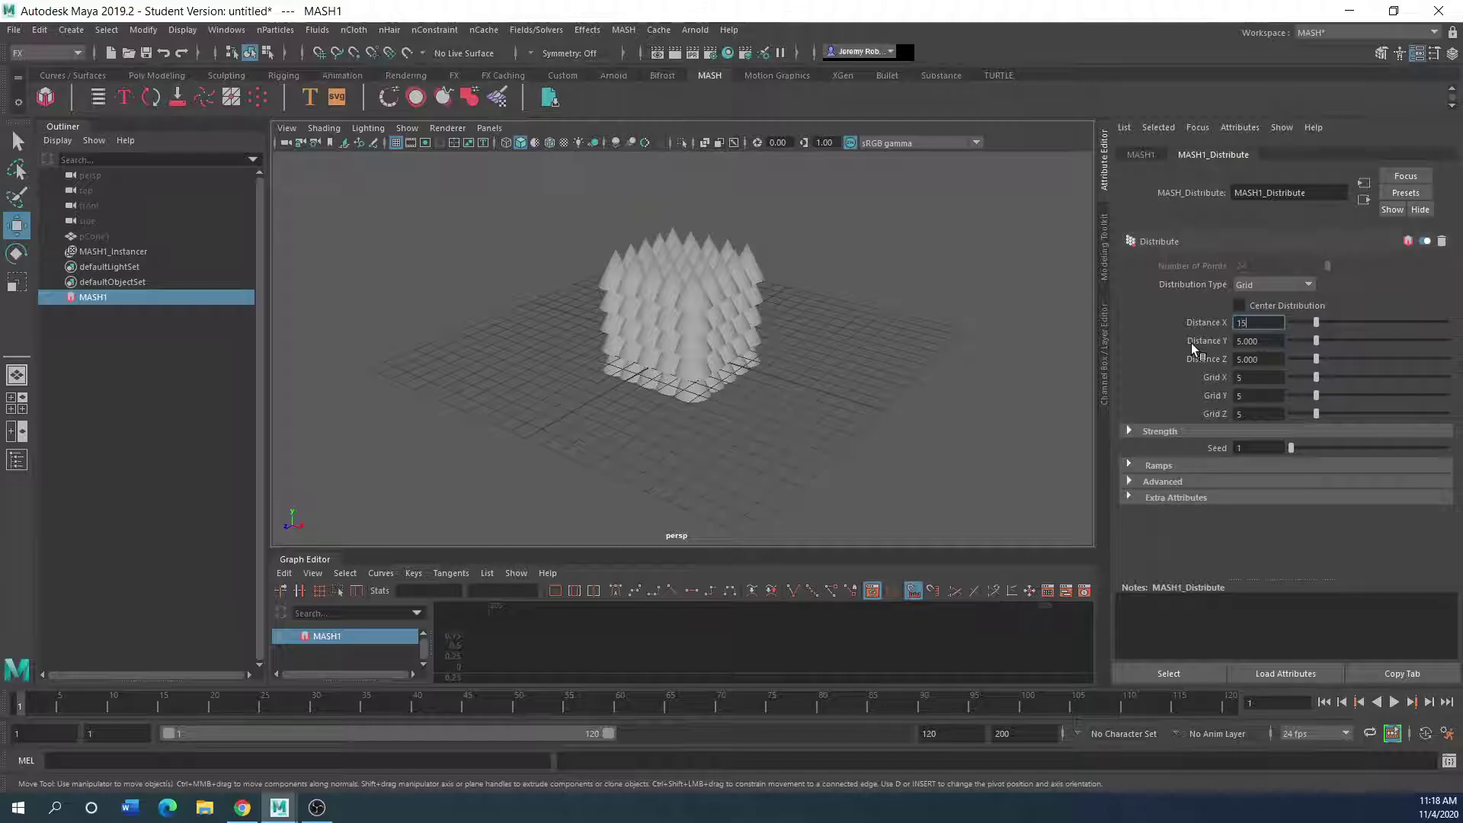
pyautogui.press('Return')
pyautogui.click(1250, 341)
pyautogui.write('1')
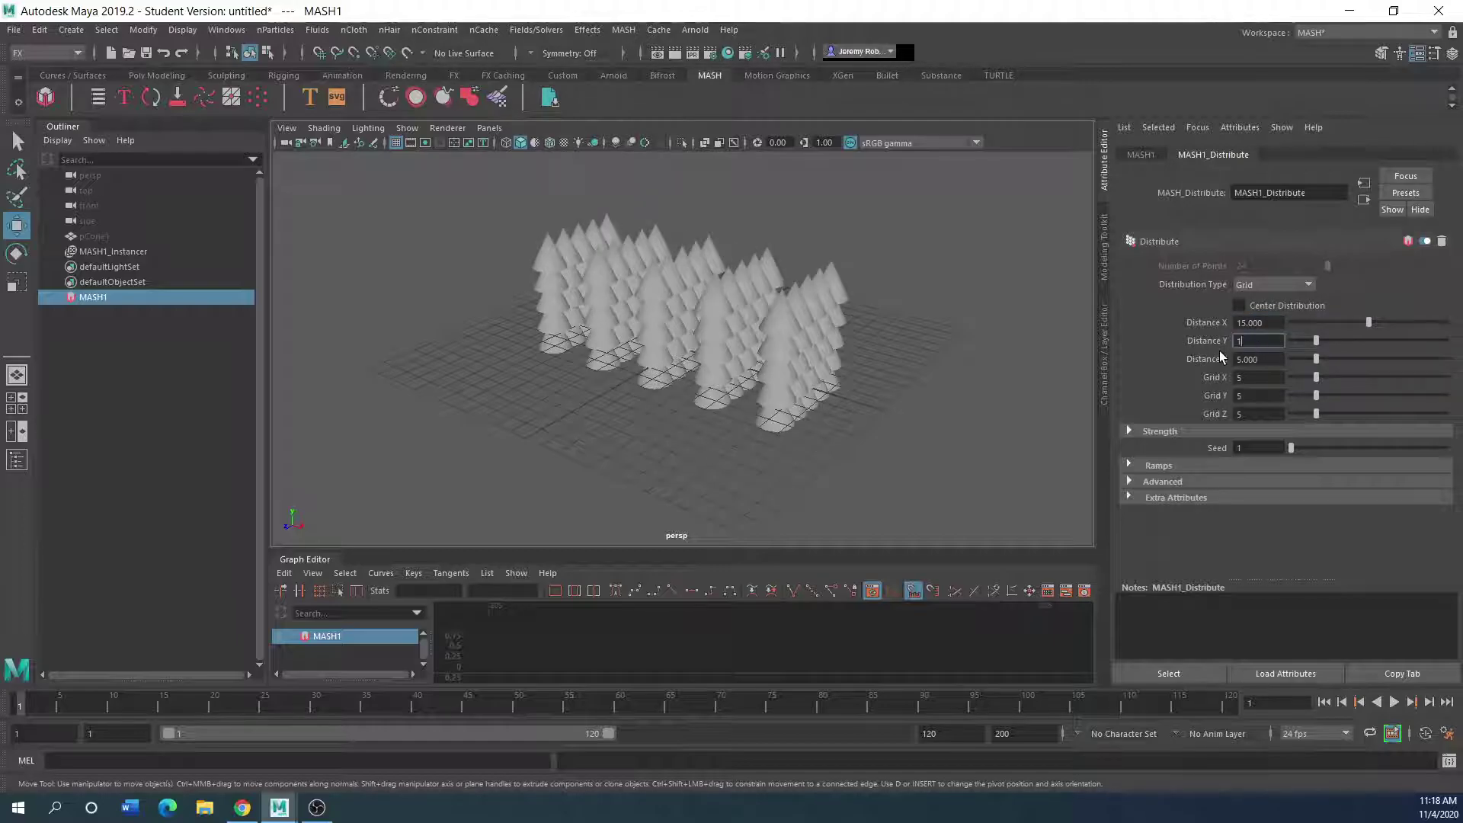
pyautogui.write('5')
pyautogui.press('Return')
pyautogui.click(1253, 359)
pyautogui.write('1')
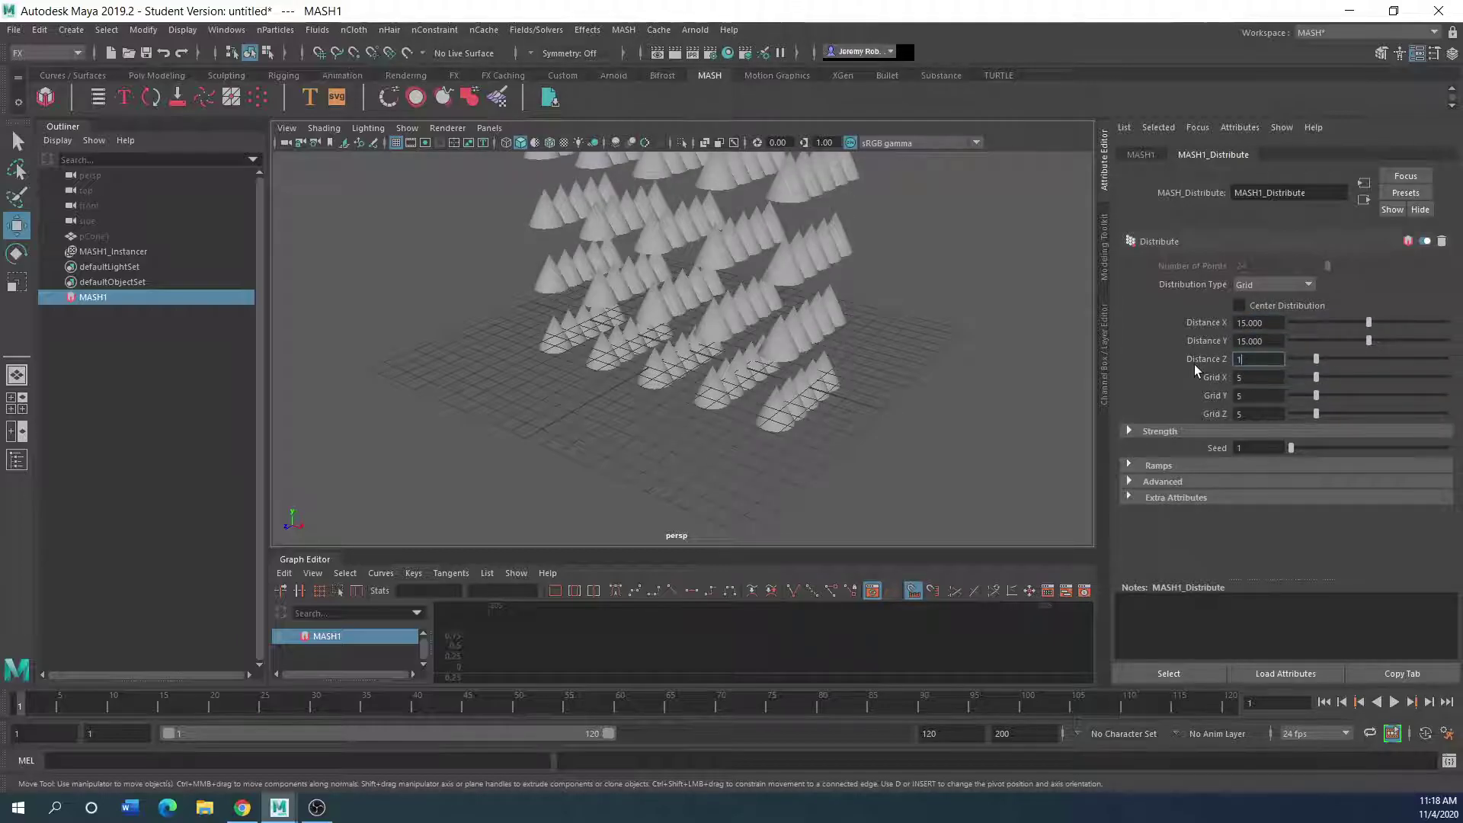
pyautogui.write('5')
pyautogui.press('Return')
pyautogui.press('f')
# Step: Set the Grid X, Grid Y and Grid Z counts to 8 each
pyautogui.press('Tab')
pyautogui.write('10')
pyautogui.press('Return')
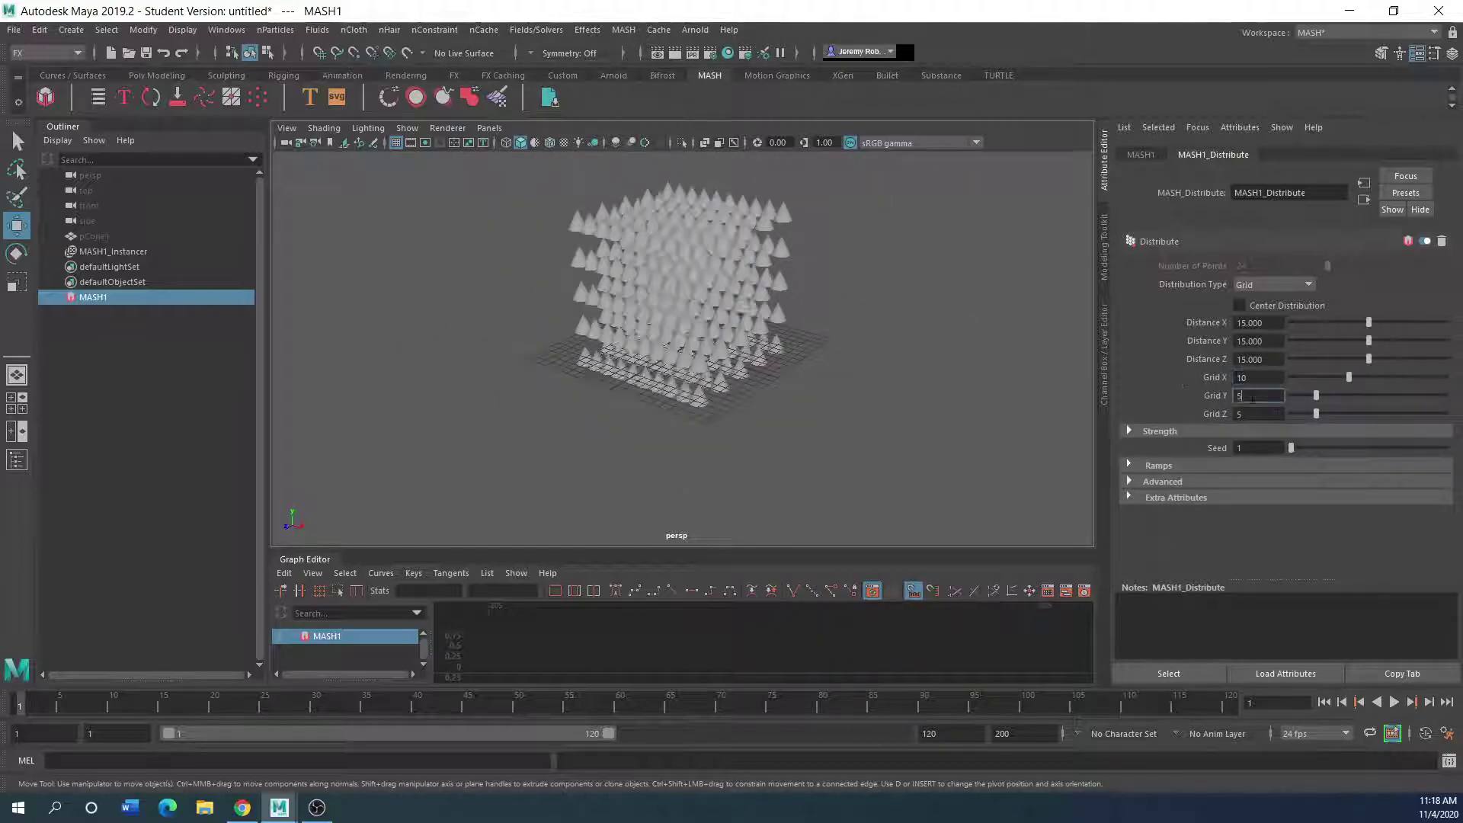
pyautogui.write('8')
pyautogui.press('Tab')
pyautogui.write('8')
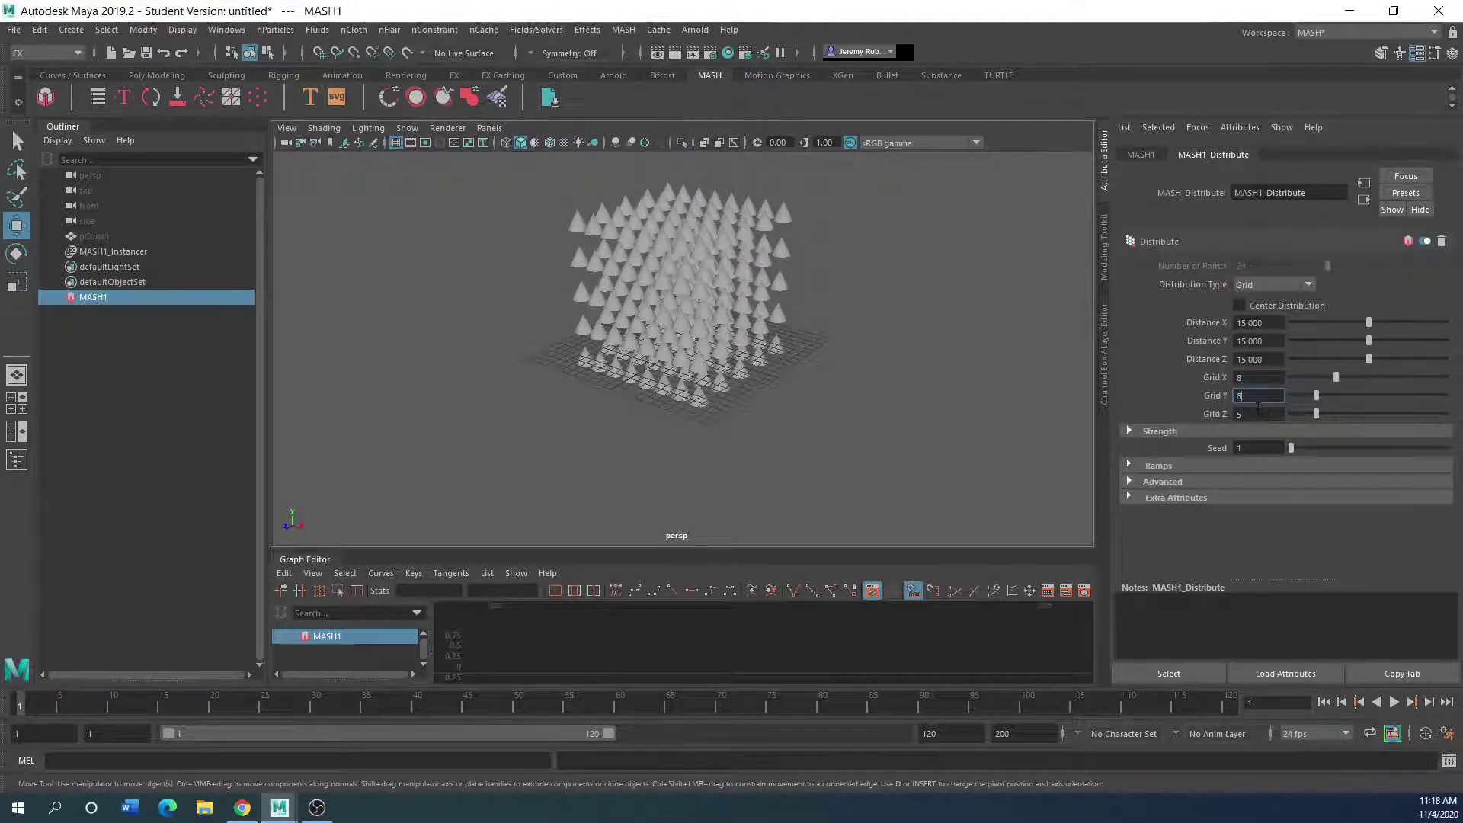
pyautogui.press('Tab')
pyautogui.write('8')
pyautogui.press('Return')
pyautogui.keyDown('alt'); pyautogui.moveTo(707, 339); pyautogui.dragTo(675, 309); pyautogui.keyUp('alt')
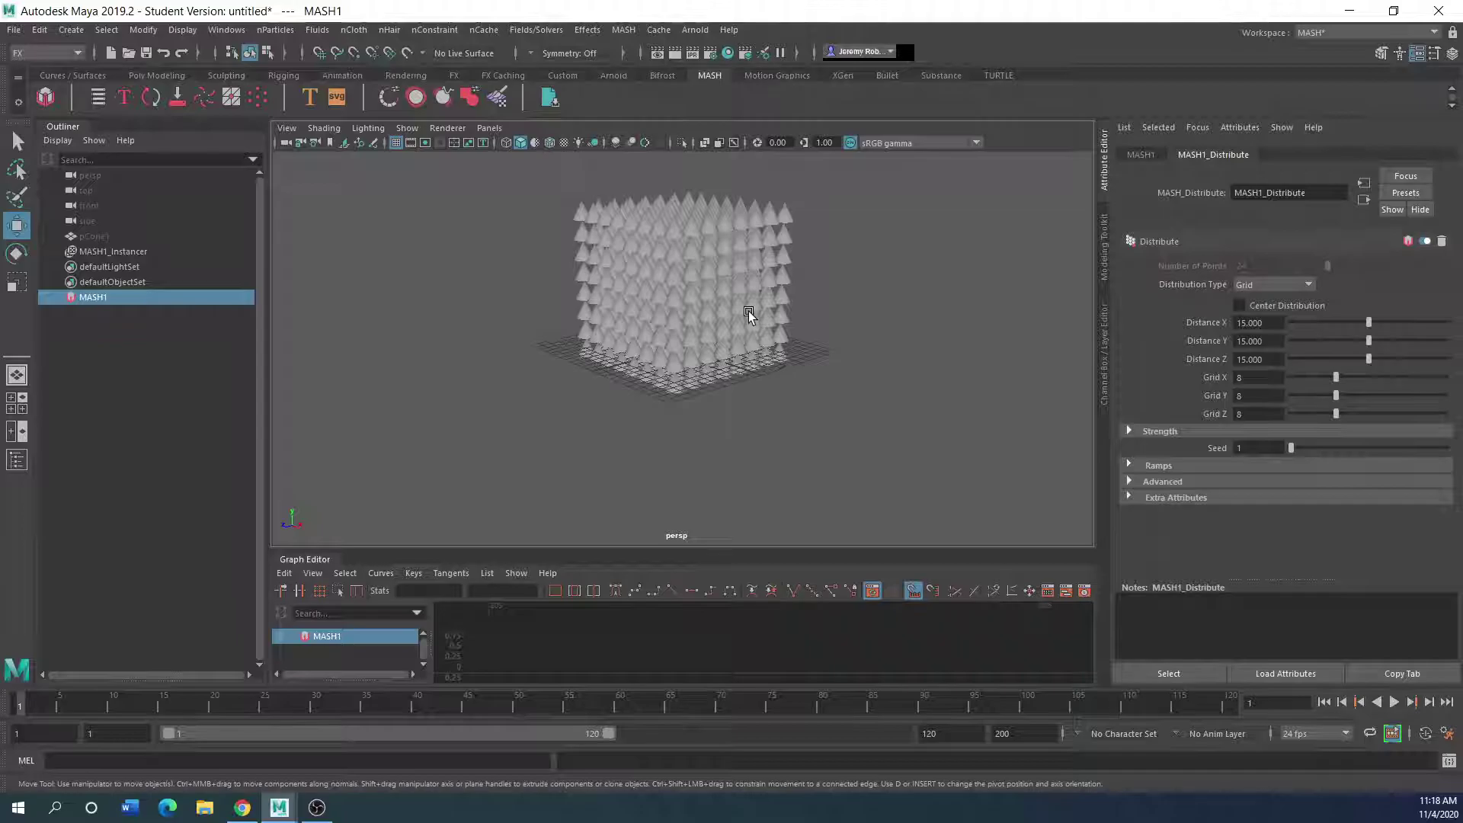
# Step: Look at the MASH1_Instancer attributes and the MASH1 network's available nodes, continuing past the student version notice
pyautogui.click(99, 252)
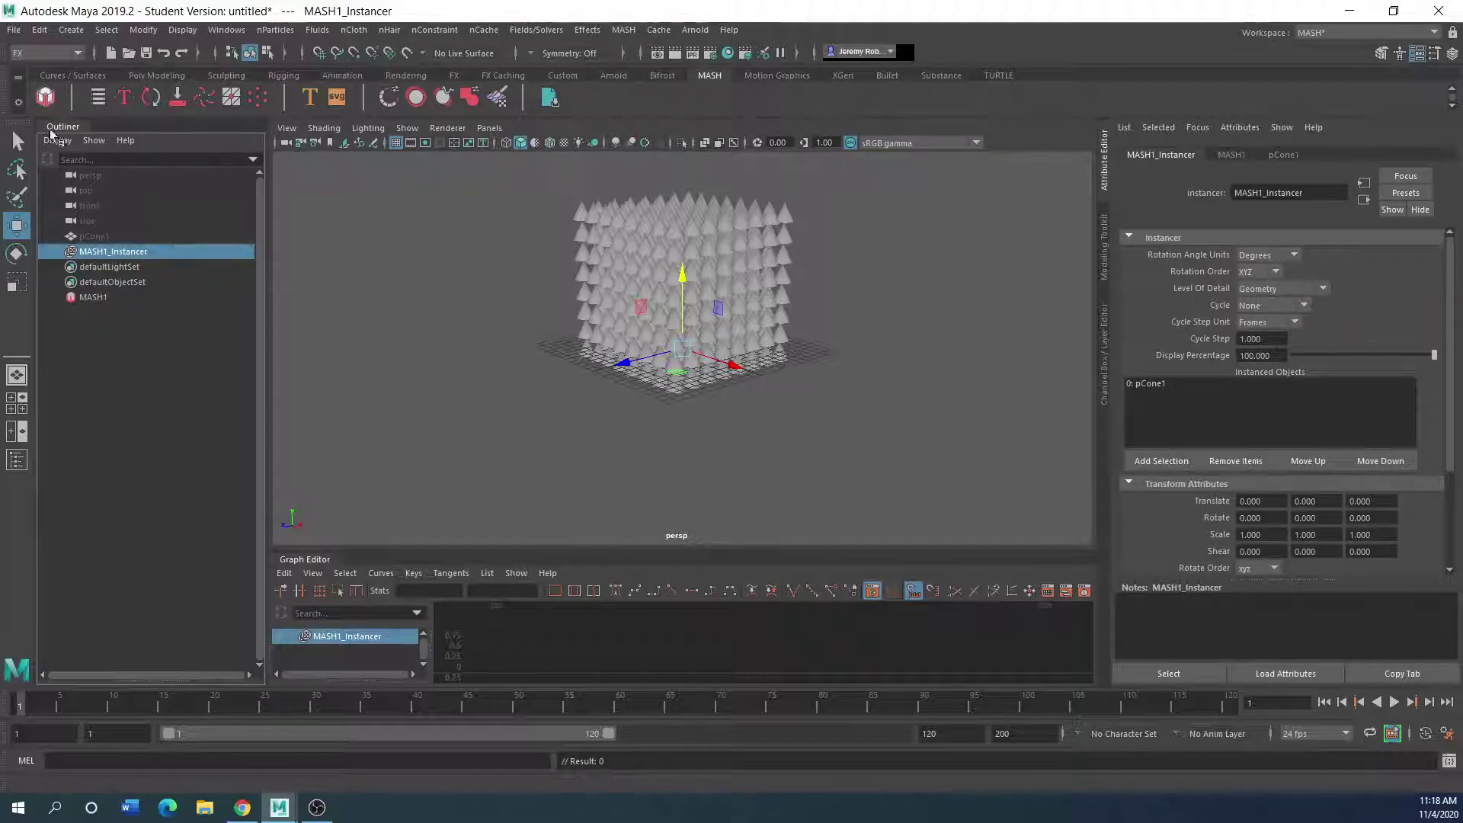
pyautogui.click(96, 298)
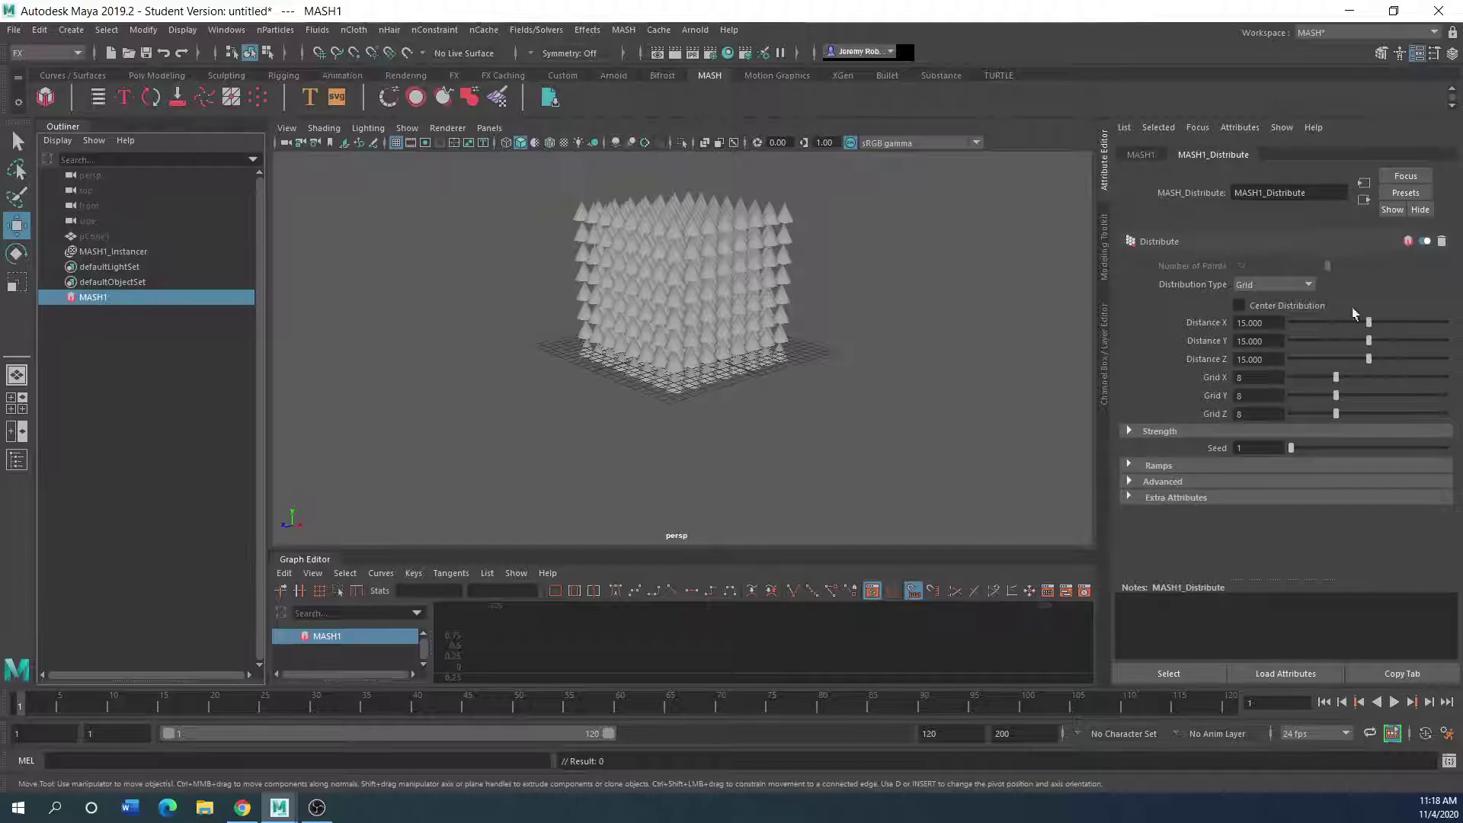
pyautogui.click(1141, 155)
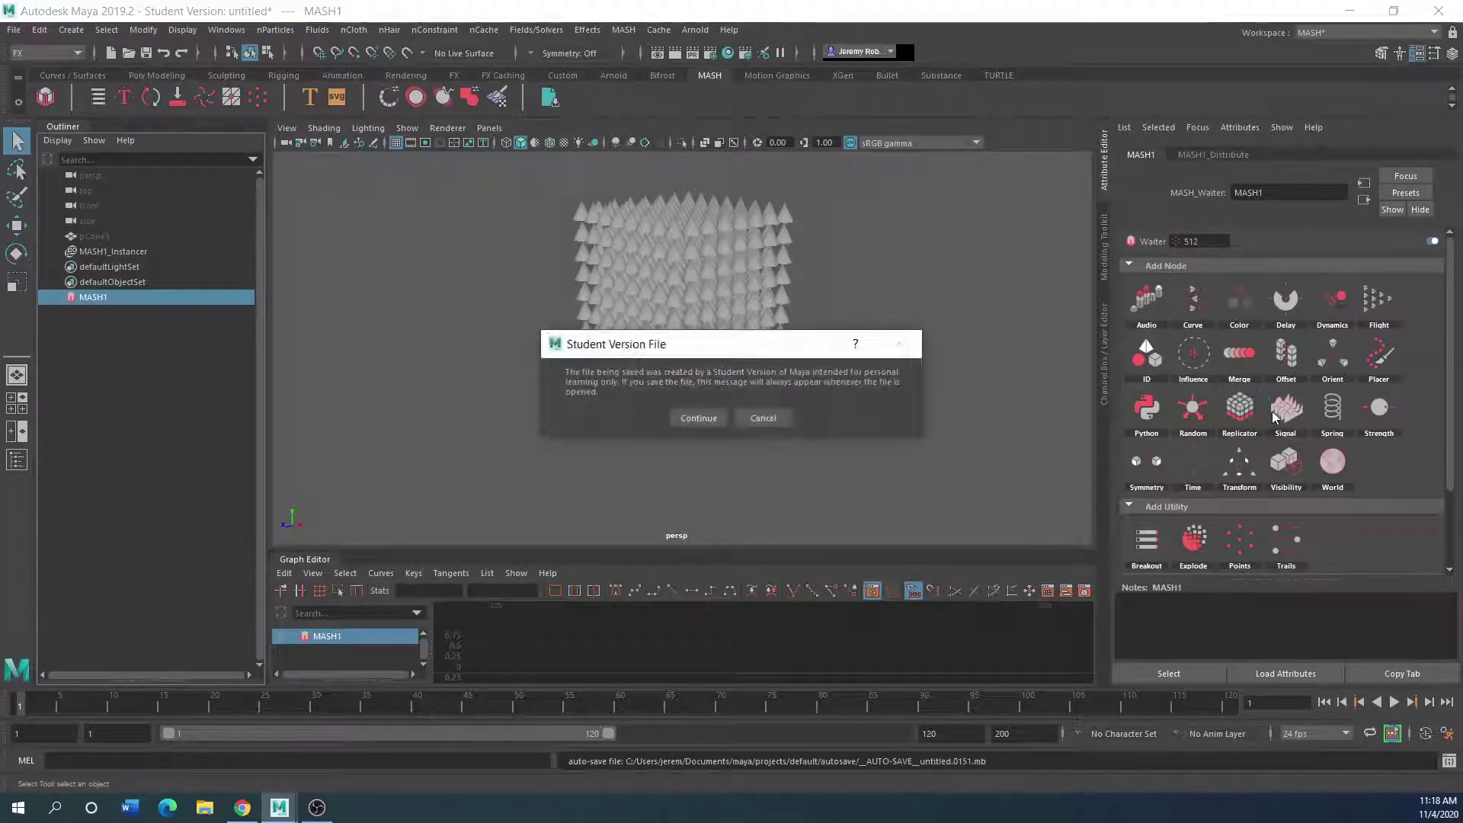
pyautogui.click(705, 418)
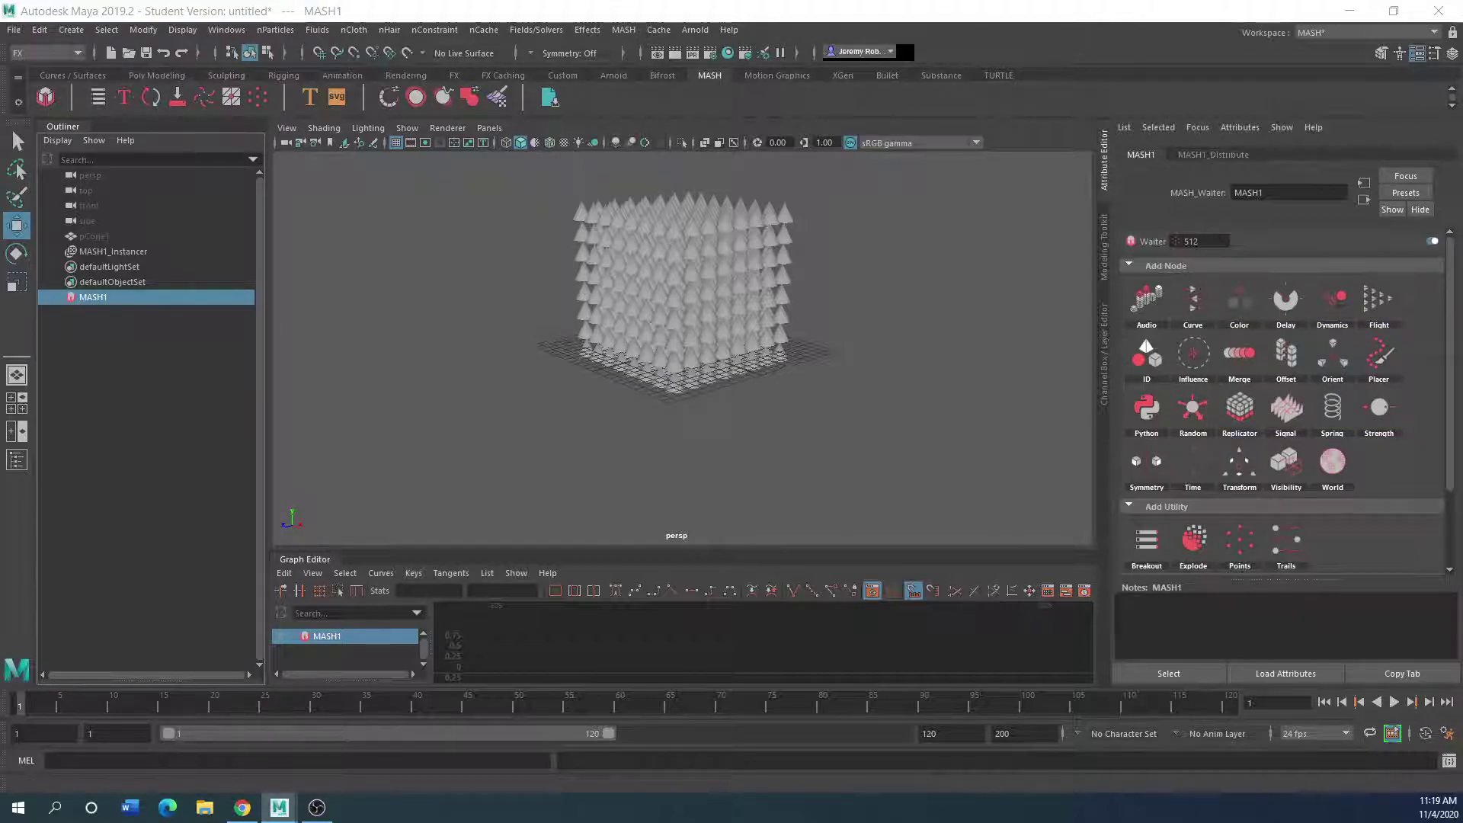
# Step: Open the MASH Editor, place it clear of the cone grid and select the MASH1_Distribute node in it
pyautogui.moveTo(0, 417); pyautogui.dragTo(516, 334)
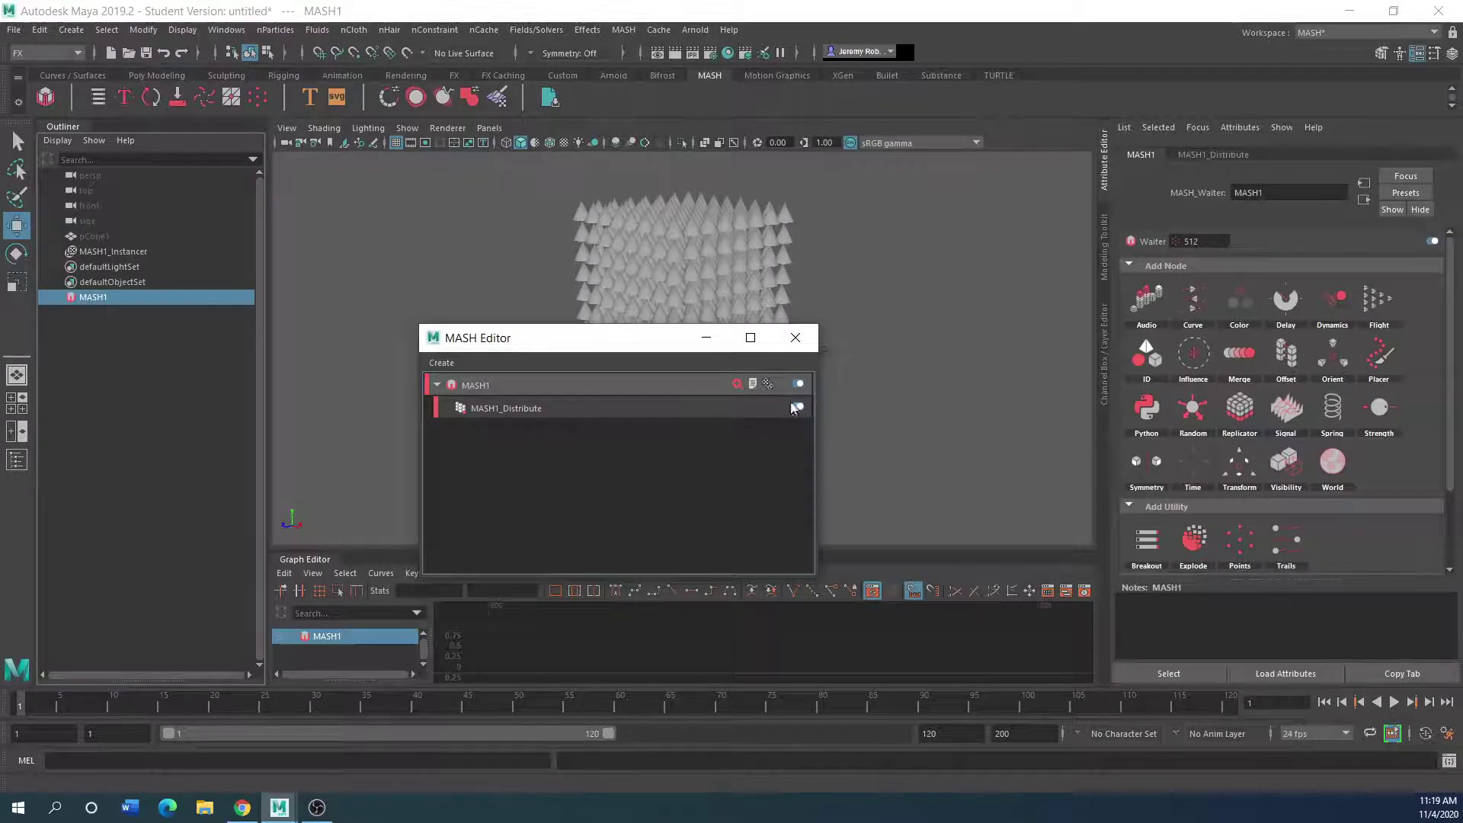
pyautogui.moveTo(536, 341); pyautogui.dragTo(308, 440)
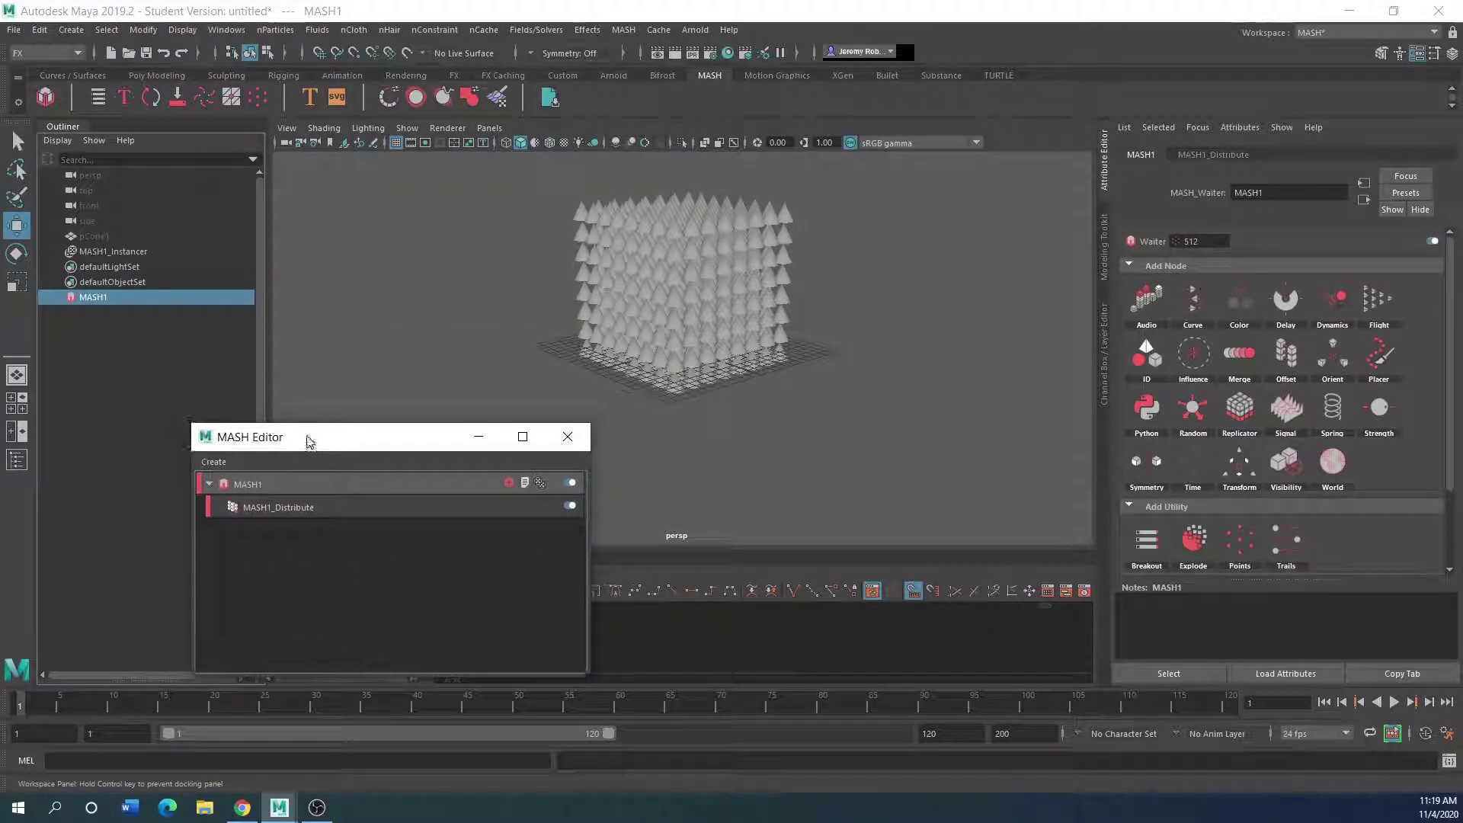
pyautogui.click(313, 507)
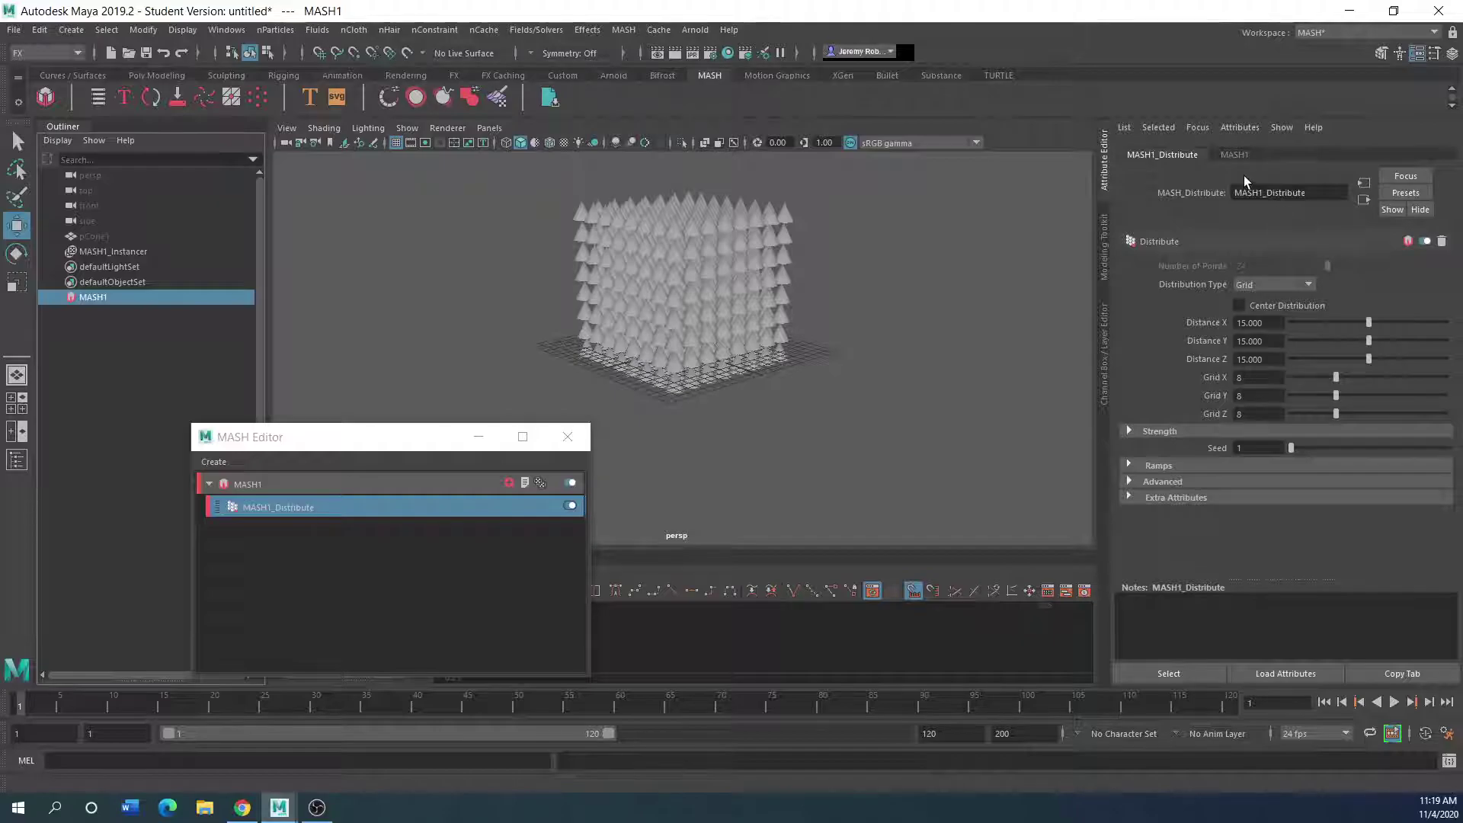
pyautogui.moveTo(331, 436); pyautogui.dragTo(240, 375)
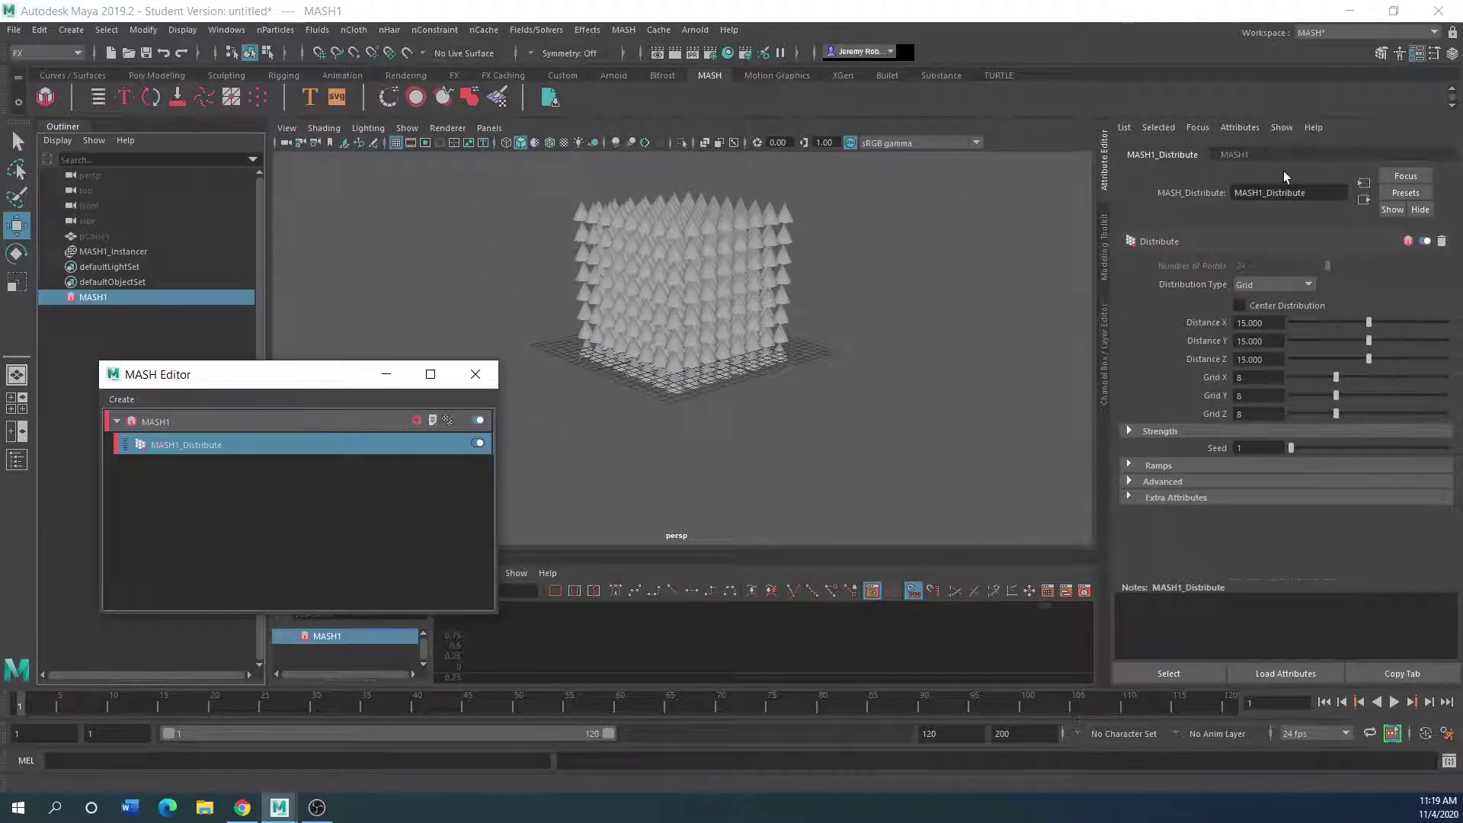
# Step: Add a Random node to MASH1 with position X 6.330, Y 3.936, Z 4.734 and rotation X 54.574, Y 79.468, Z 50.745
pyautogui.click(1235, 154)
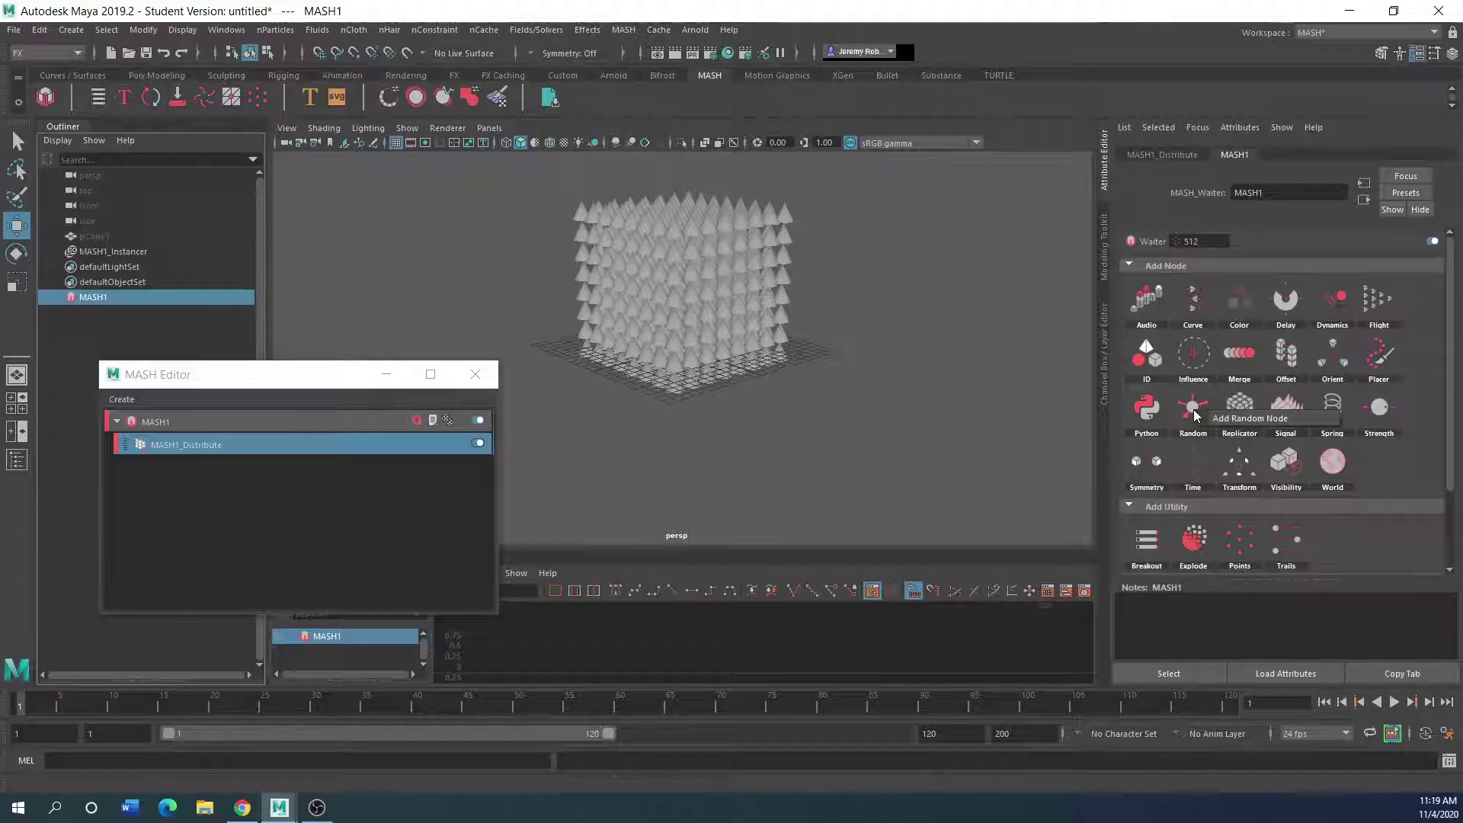
pyautogui.click(1241, 424)
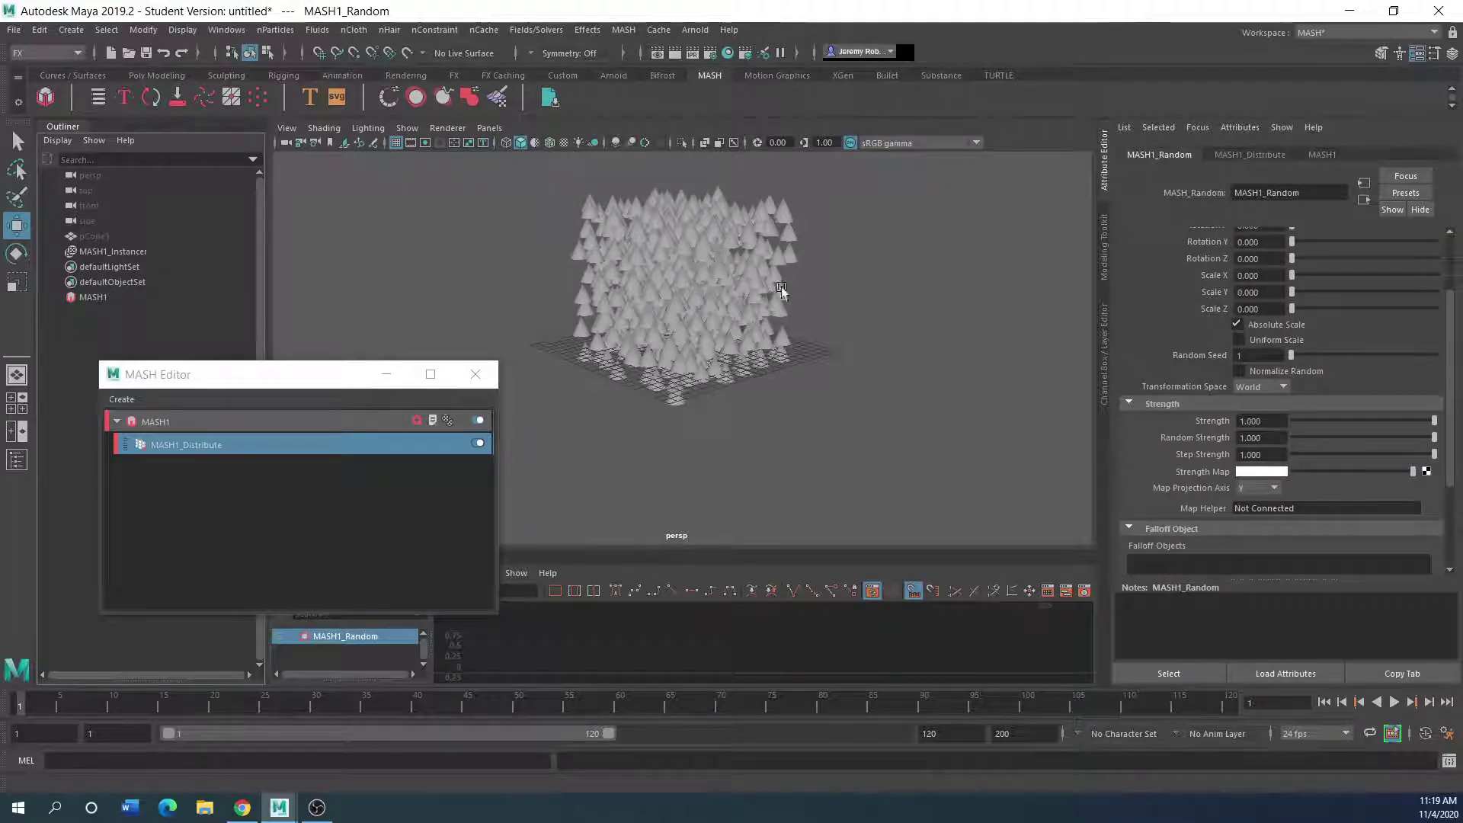
pyautogui.scroll(3, 1187, 356)
pyautogui.moveTo(1306, 268); pyautogui.dragTo(1293, 369)
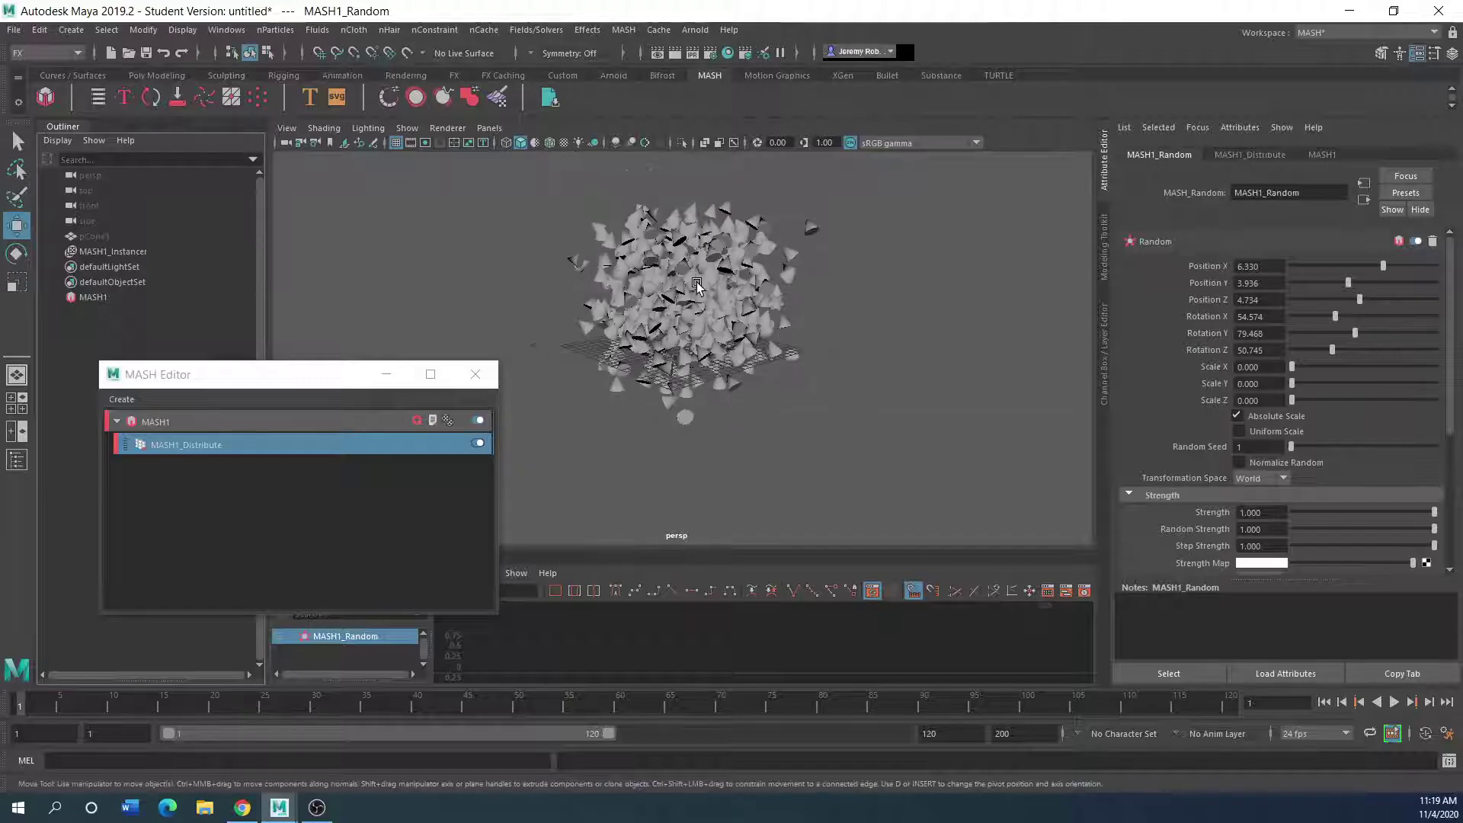
pyautogui.keyDown('alt'); pyautogui.moveTo(691, 285); pyautogui.dragTo(556, 313); pyautogui.keyUp('alt')
# Step: Review the Distribute node's settings and return to the Random node's attributes
pyautogui.moveTo(272, 383); pyautogui.dragTo(433, 302)
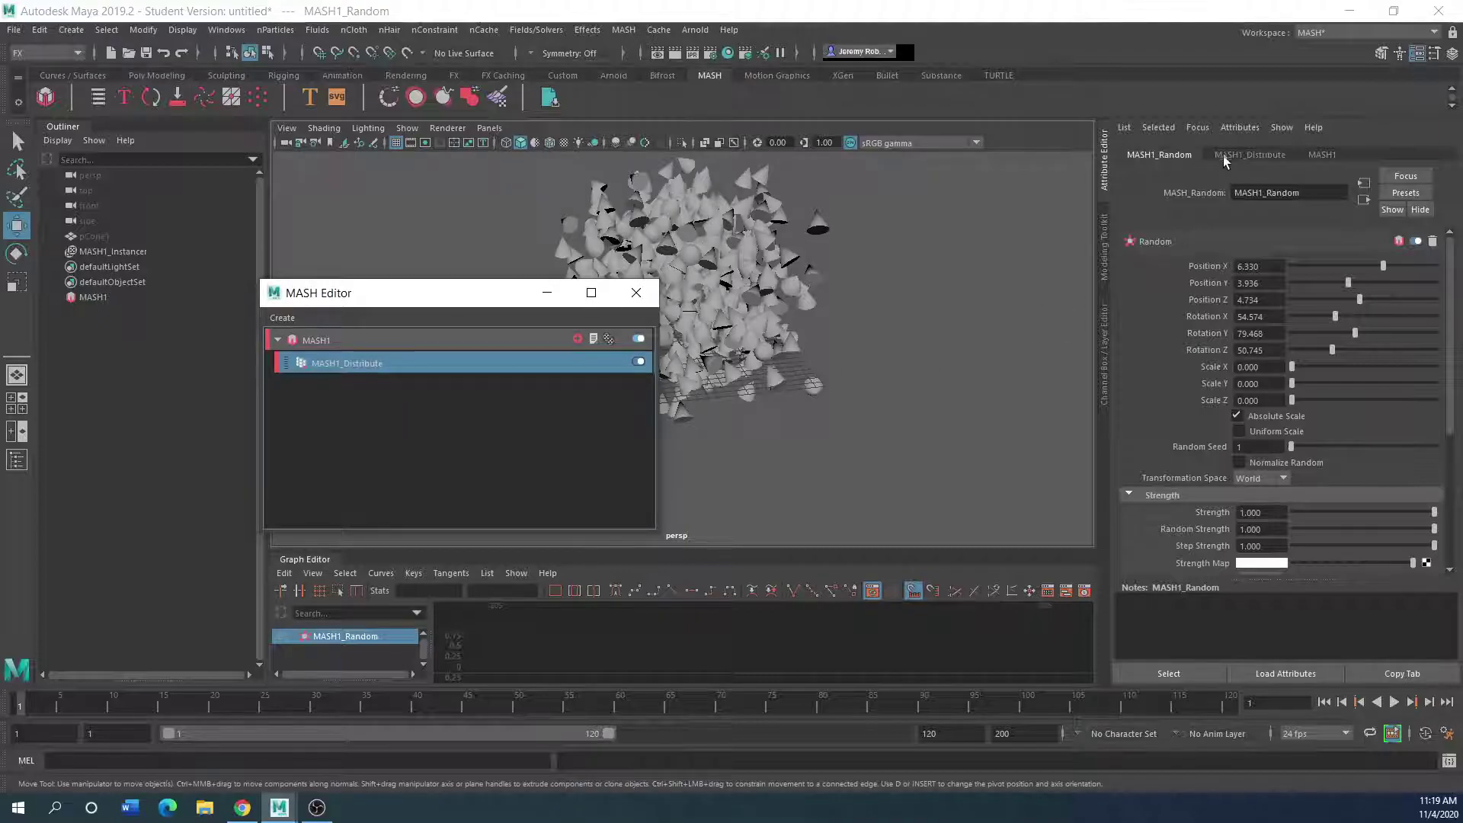
pyautogui.moveTo(372, 304); pyautogui.dragTo(346, 313)
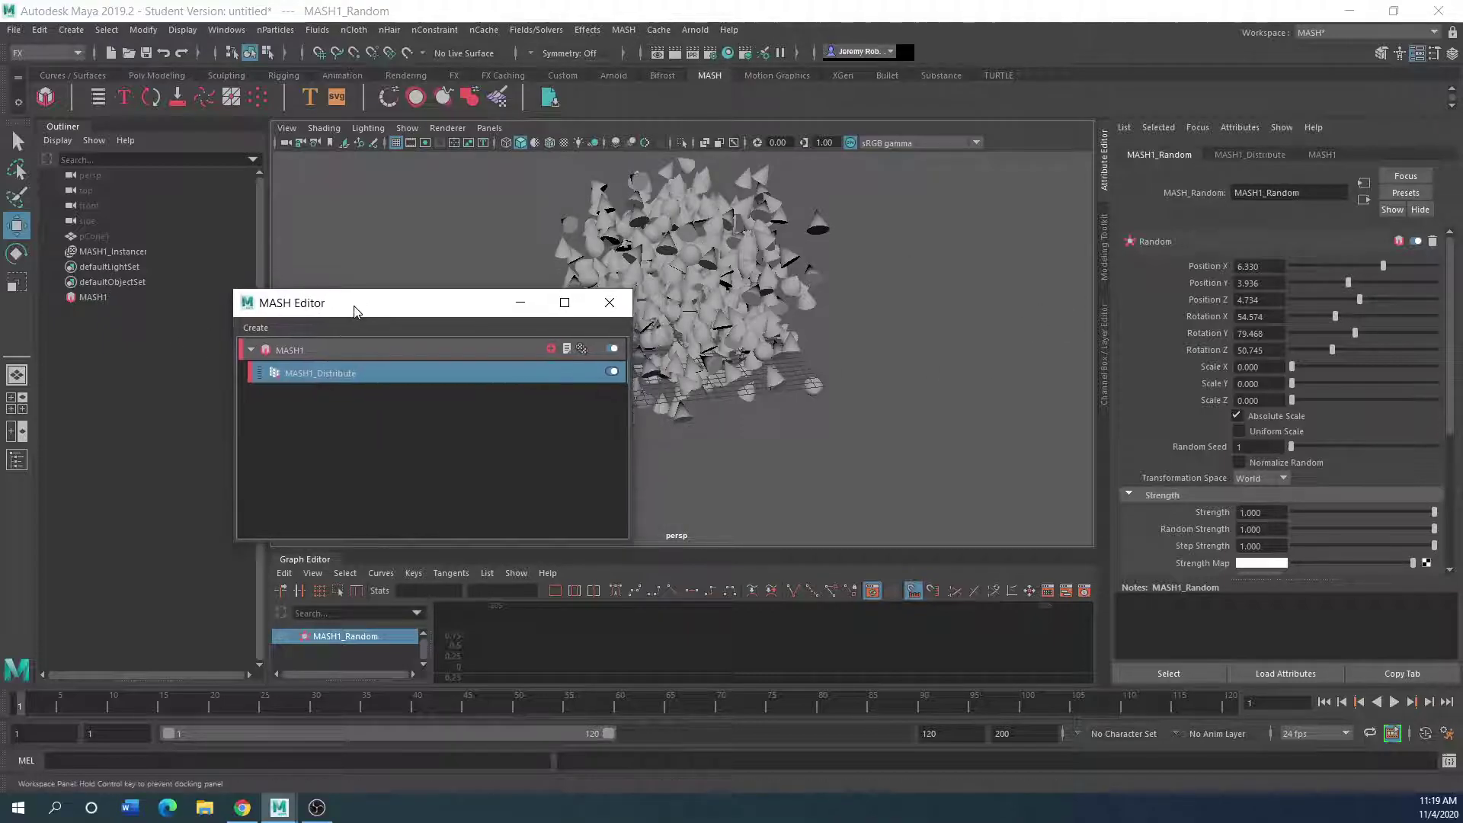
pyautogui.click(1256, 153)
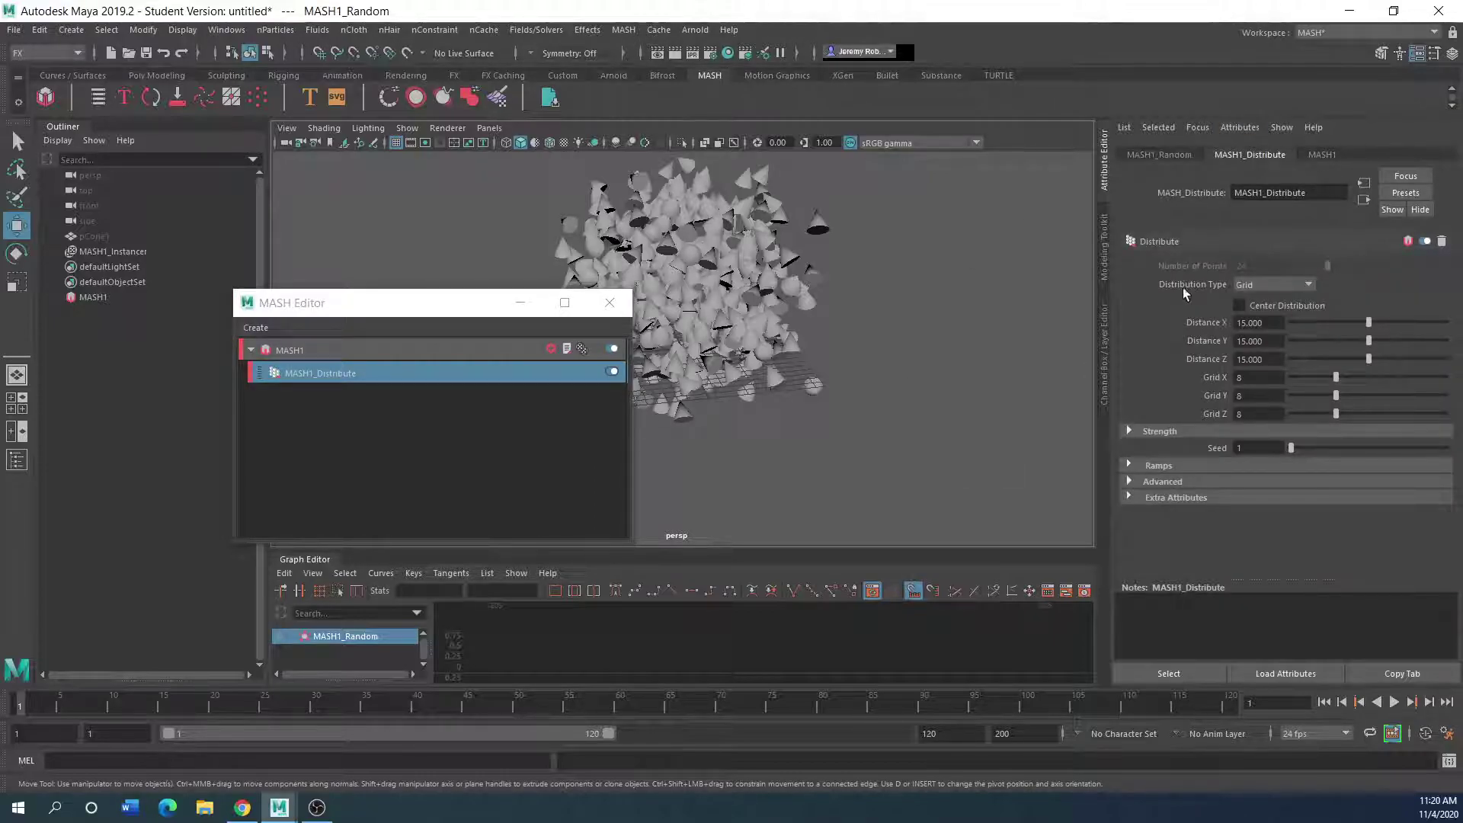
pyautogui.click(1153, 153)
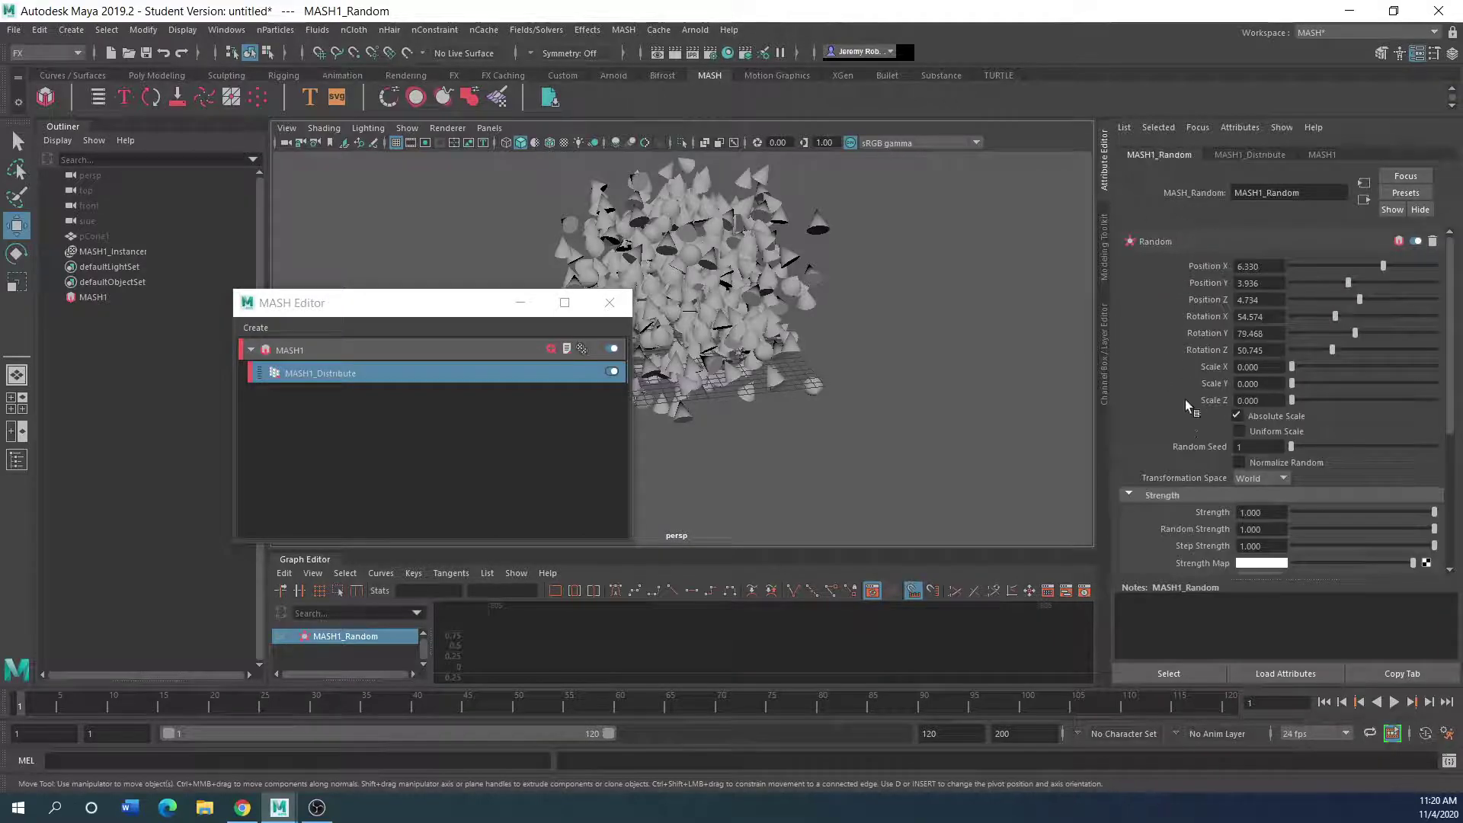
# Step: Lower the Random node's strength to 0.555 and move the MASH Editor away from the cones
pyautogui.scroll(-2, 1170, 518)
pyautogui.moveTo(1434, 422); pyautogui.dragTo(1369, 410)
pyautogui.moveTo(369, 297); pyautogui.dragTo(237, 308)
# Step: Create a falloff object for the Random node and move it outside the cone grid
pyautogui.scroll(-2, 1187, 432)
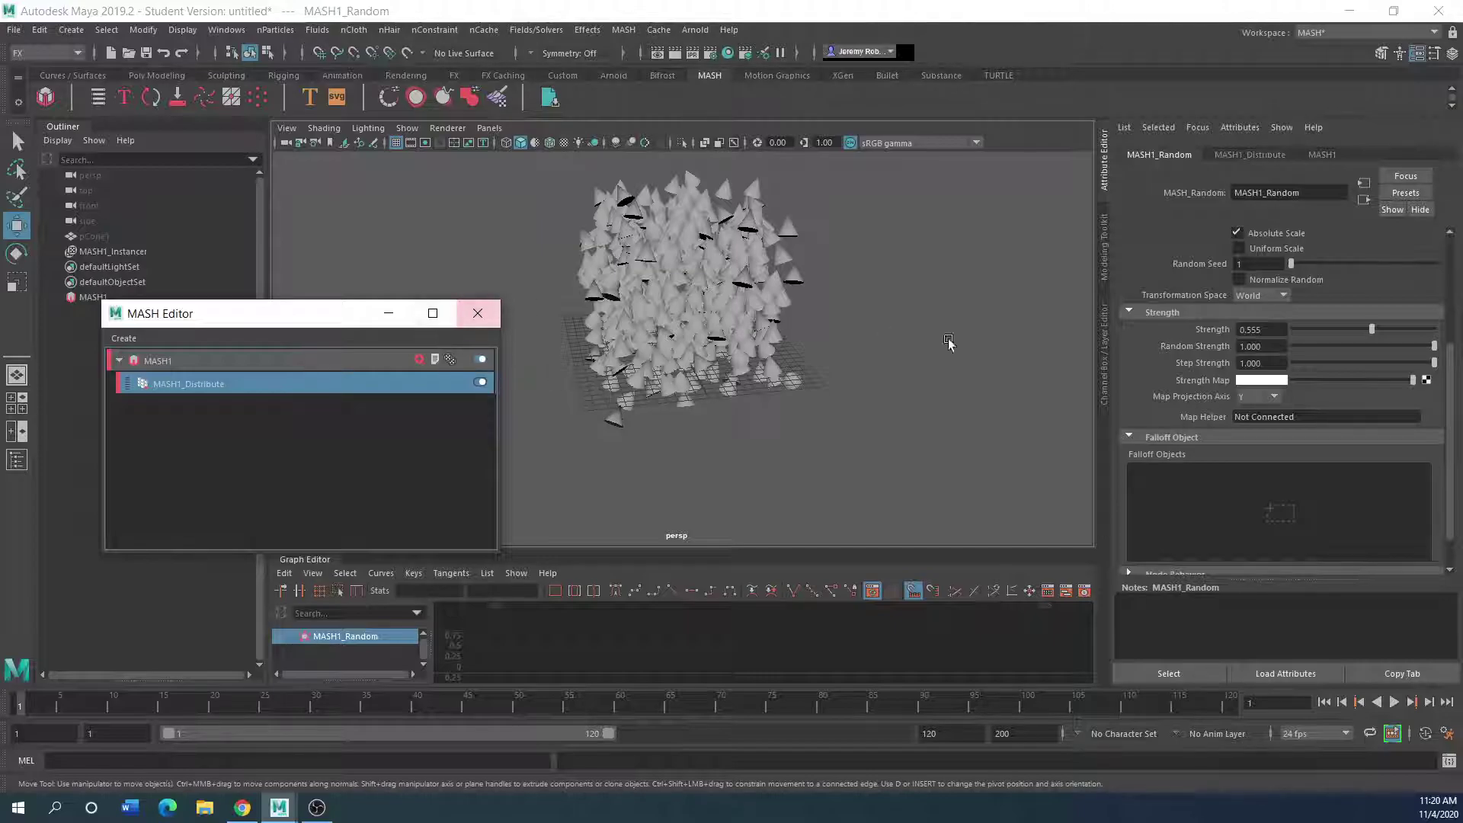
pyautogui.click(1204, 502)
pyautogui.rightClick(1204, 500)
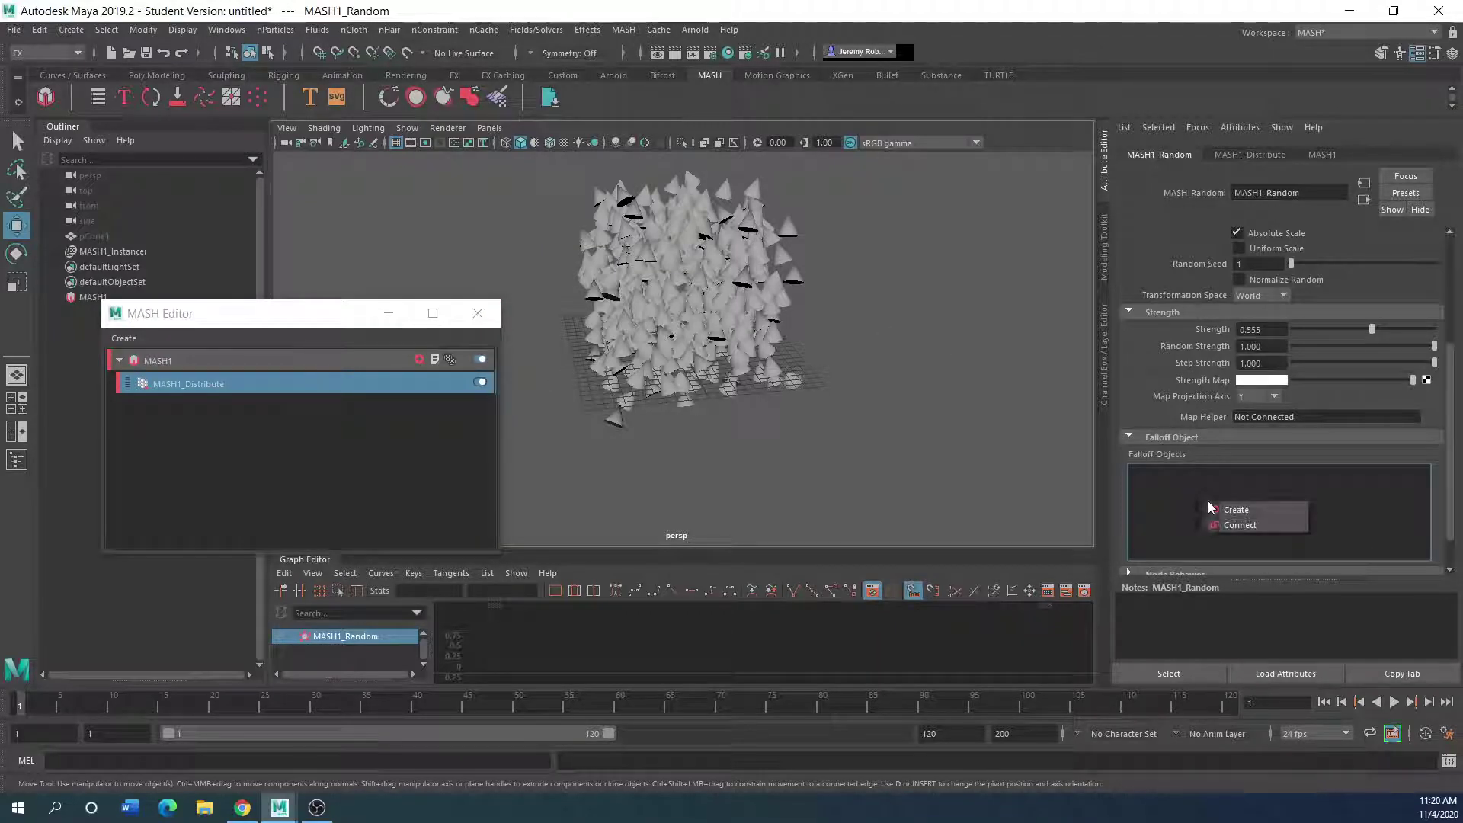
pyautogui.click(1226, 509)
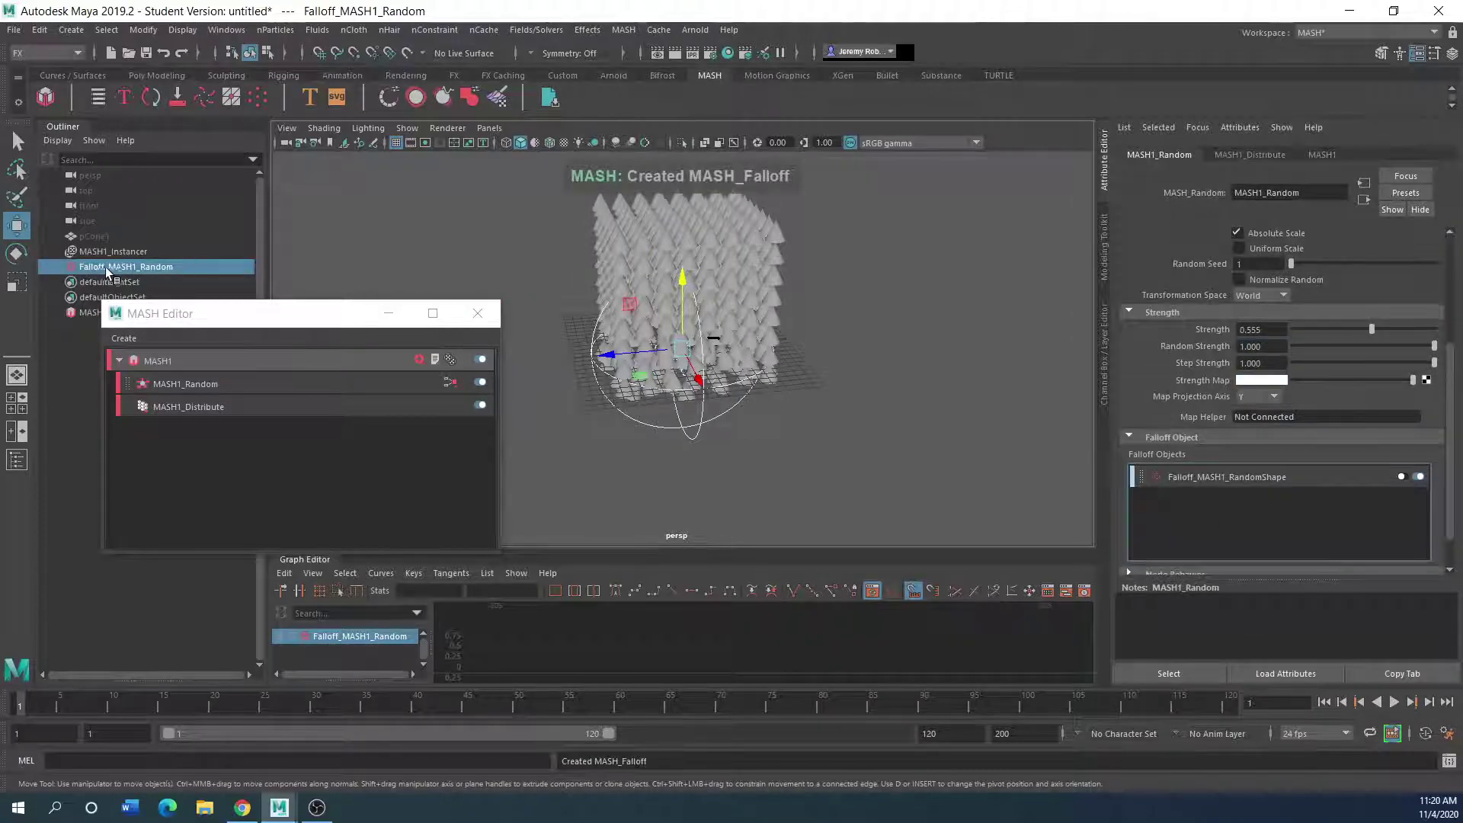
pyautogui.moveTo(621, 356); pyautogui.dragTo(792, 320)
pyautogui.scroll(5, 1225, 311)
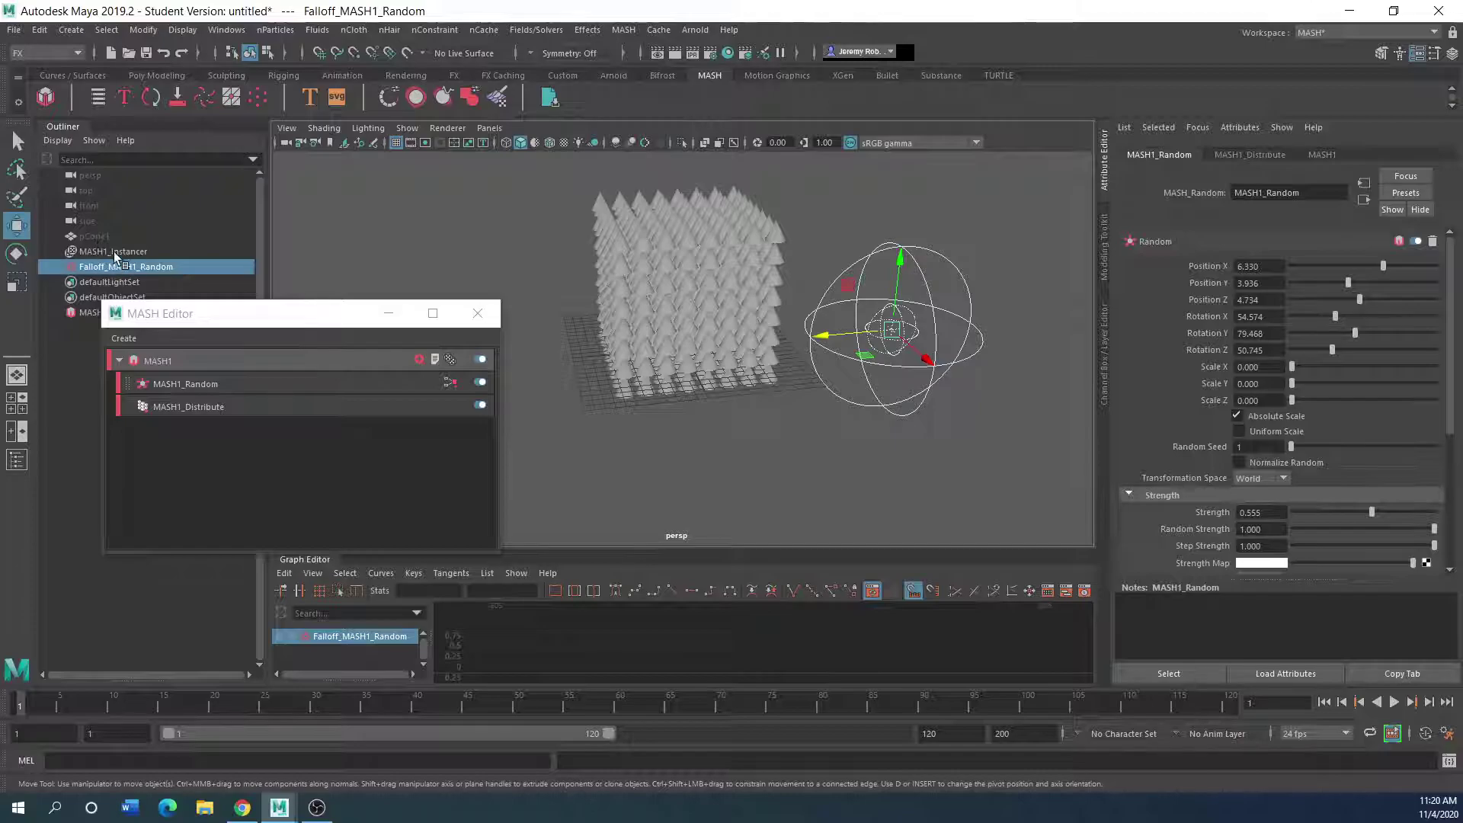
# Step: Change the falloff object's shape to Cube and shift it to about -27.8 along Z
pyautogui.click(148, 268)
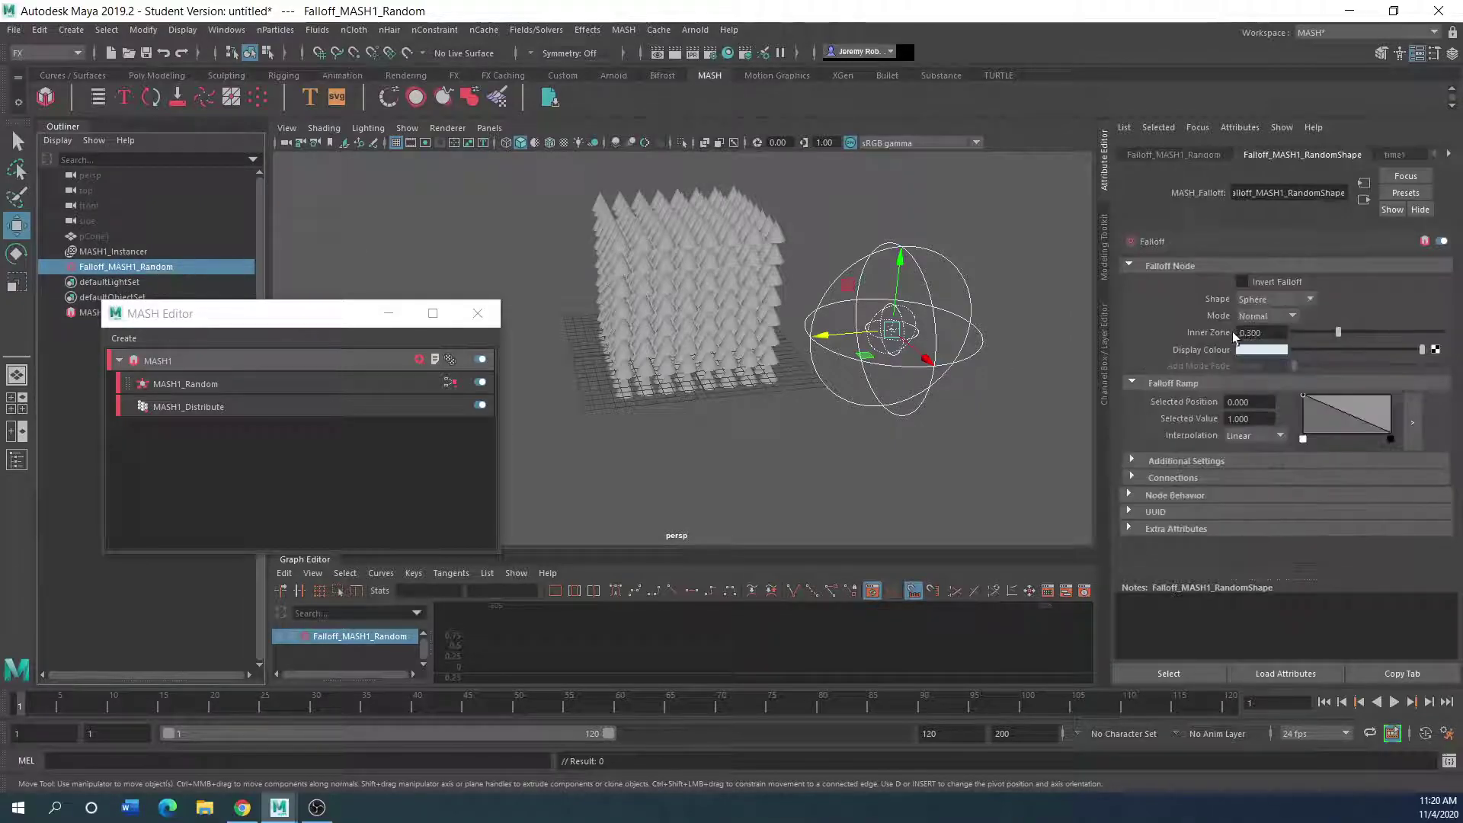
pyautogui.click(1311, 298)
pyautogui.click(1266, 330)
pyautogui.moveTo(851, 350)
pyautogui.mouseDown()
pyautogui.moveTo(533, 359)
pyautogui.moveTo(846, 335)
pyautogui.mouseUp()
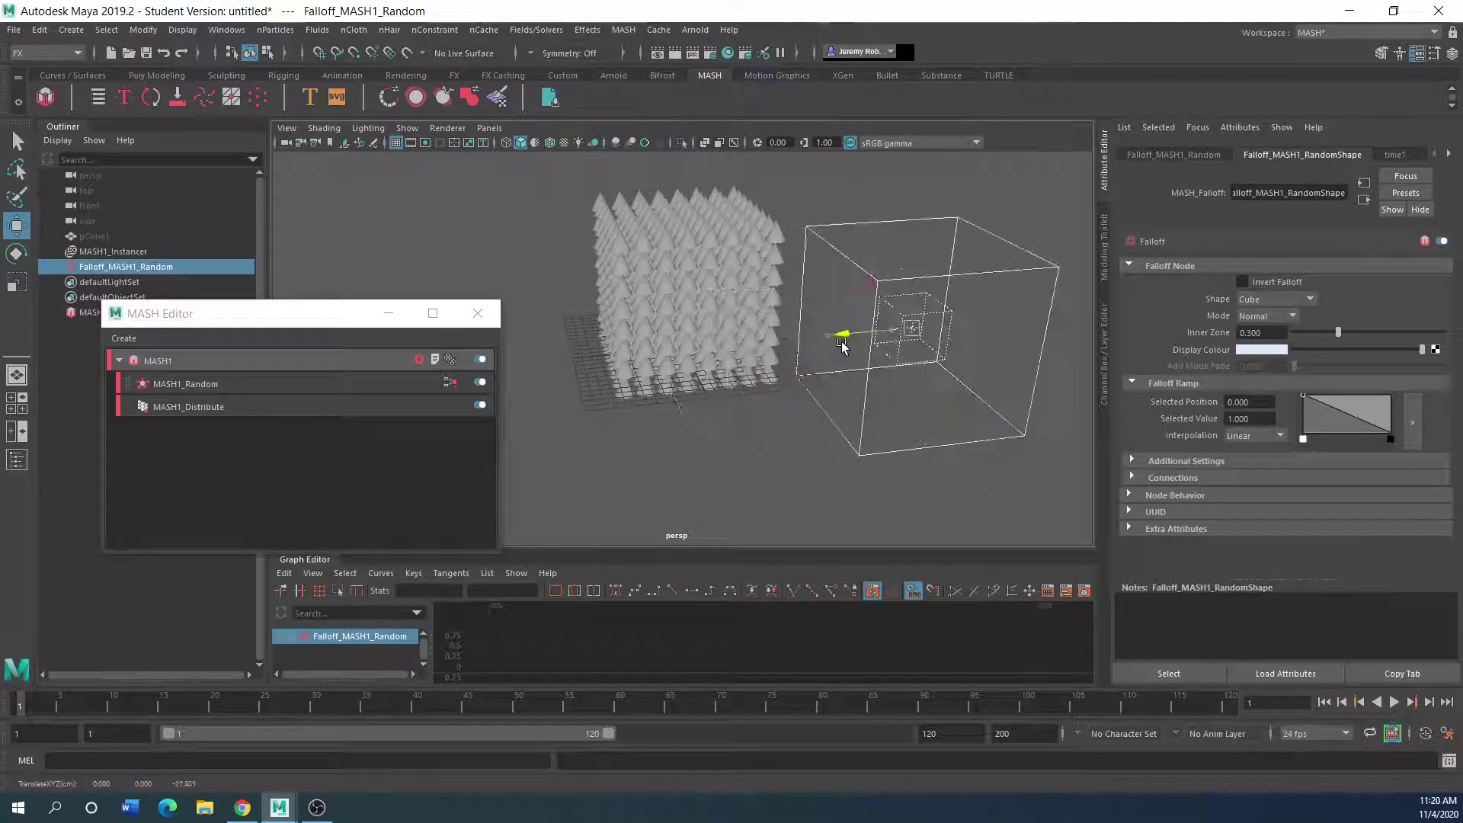
# Step: Position the cube falloff at the grid's lower front corner, scaled uniformly by about 4.187 with an inner zone of 0.619
pyautogui.keyDown('alt'); pyautogui.moveTo(710, 379); pyautogui.dragTo(778, 369); pyautogui.keyUp('alt')
pyautogui.moveTo(791, 316); pyautogui.dragTo(599, 356)
pyautogui.moveTo(644, 294); pyautogui.dragTo(645, 275)
pyautogui.click(22, 287)
pyautogui.moveTo(645, 346); pyautogui.dragTo(610, 372)
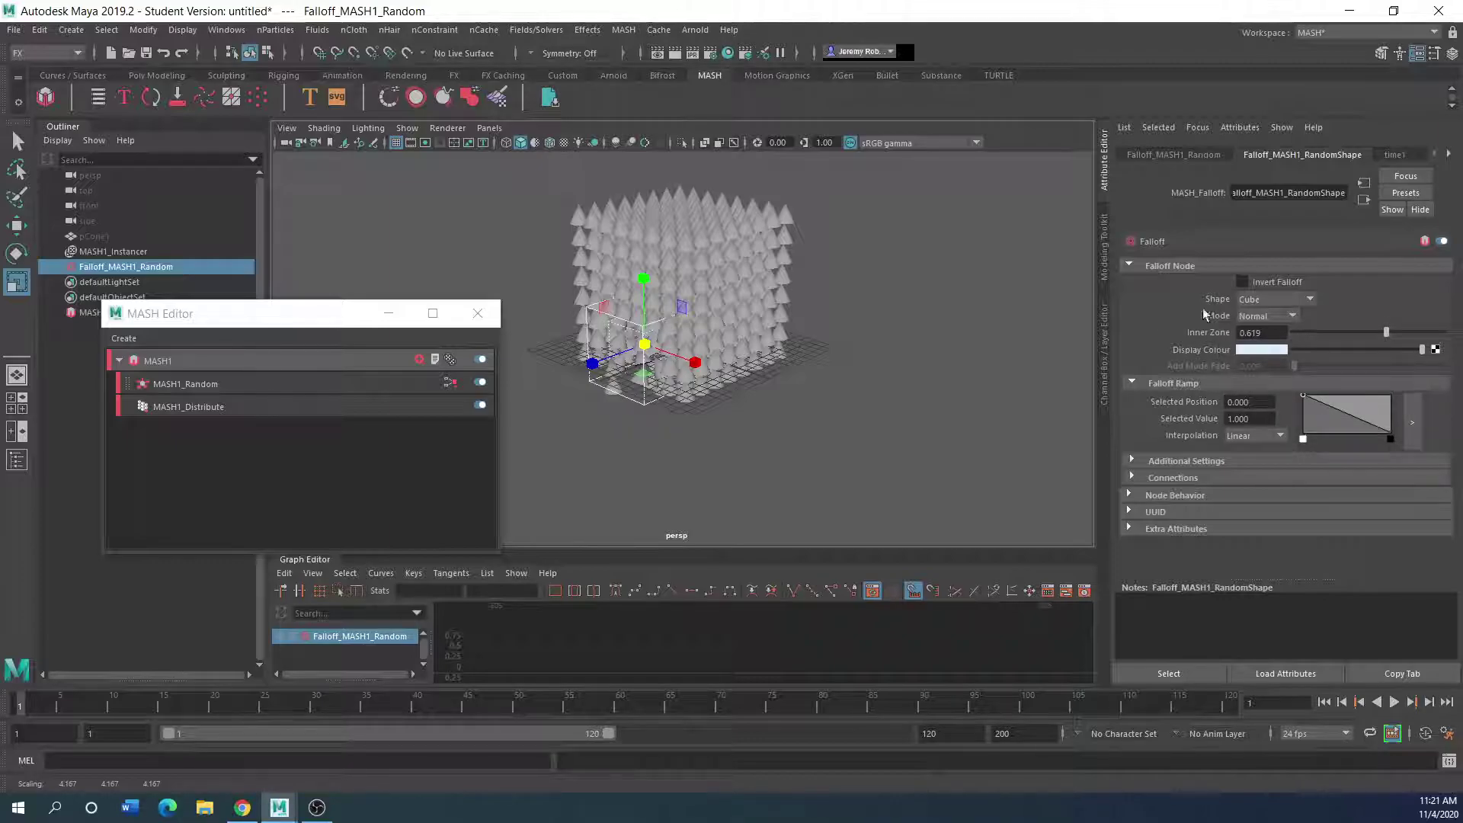
# Step: Try inverting the falloff while moving it outside the cone grid, and switch the inversion off again
pyautogui.click(1242, 281)
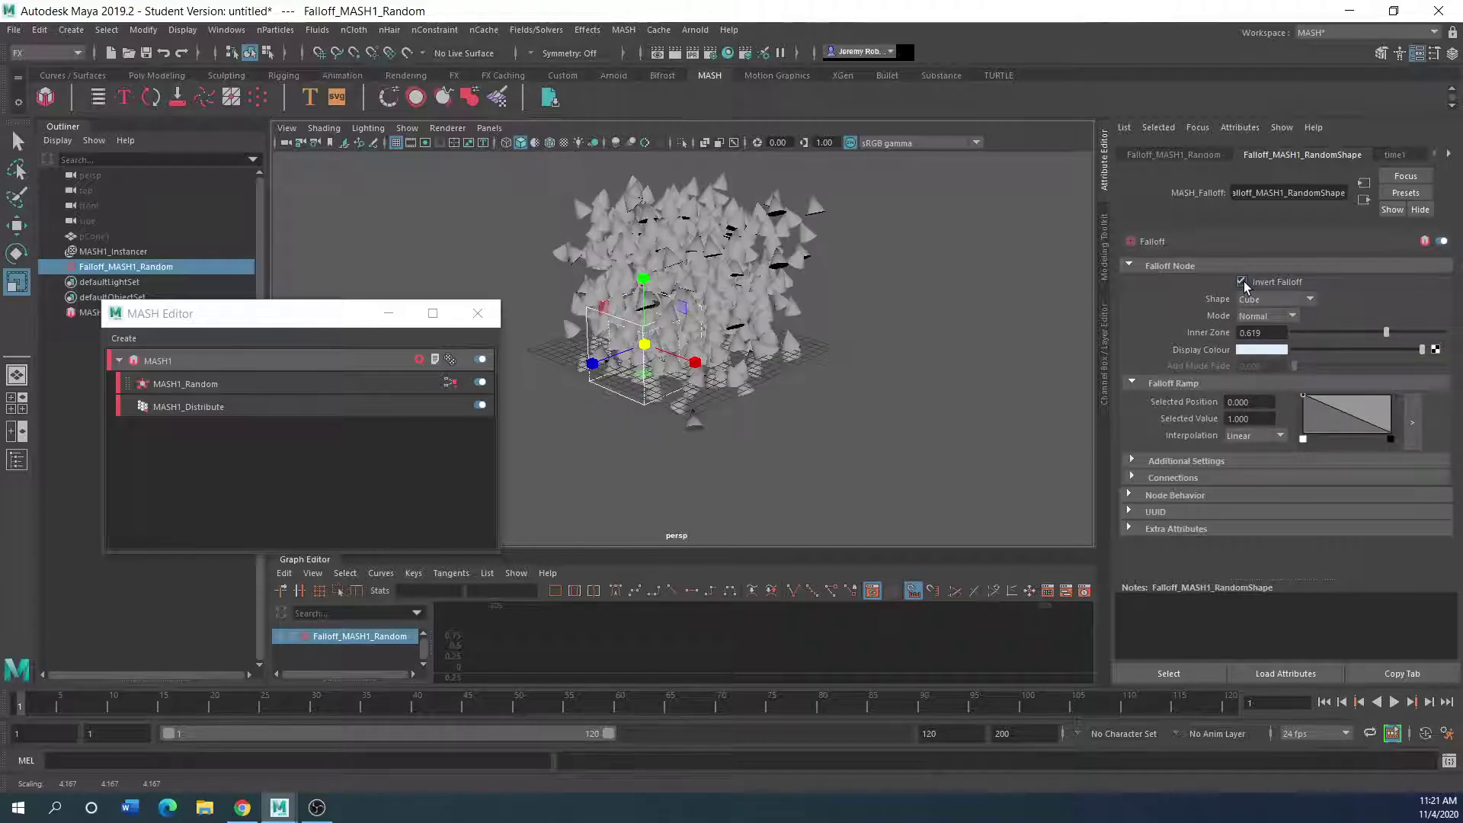
pyautogui.moveTo(602, 365); pyautogui.dragTo(812, 293)
pyautogui.click(17, 227)
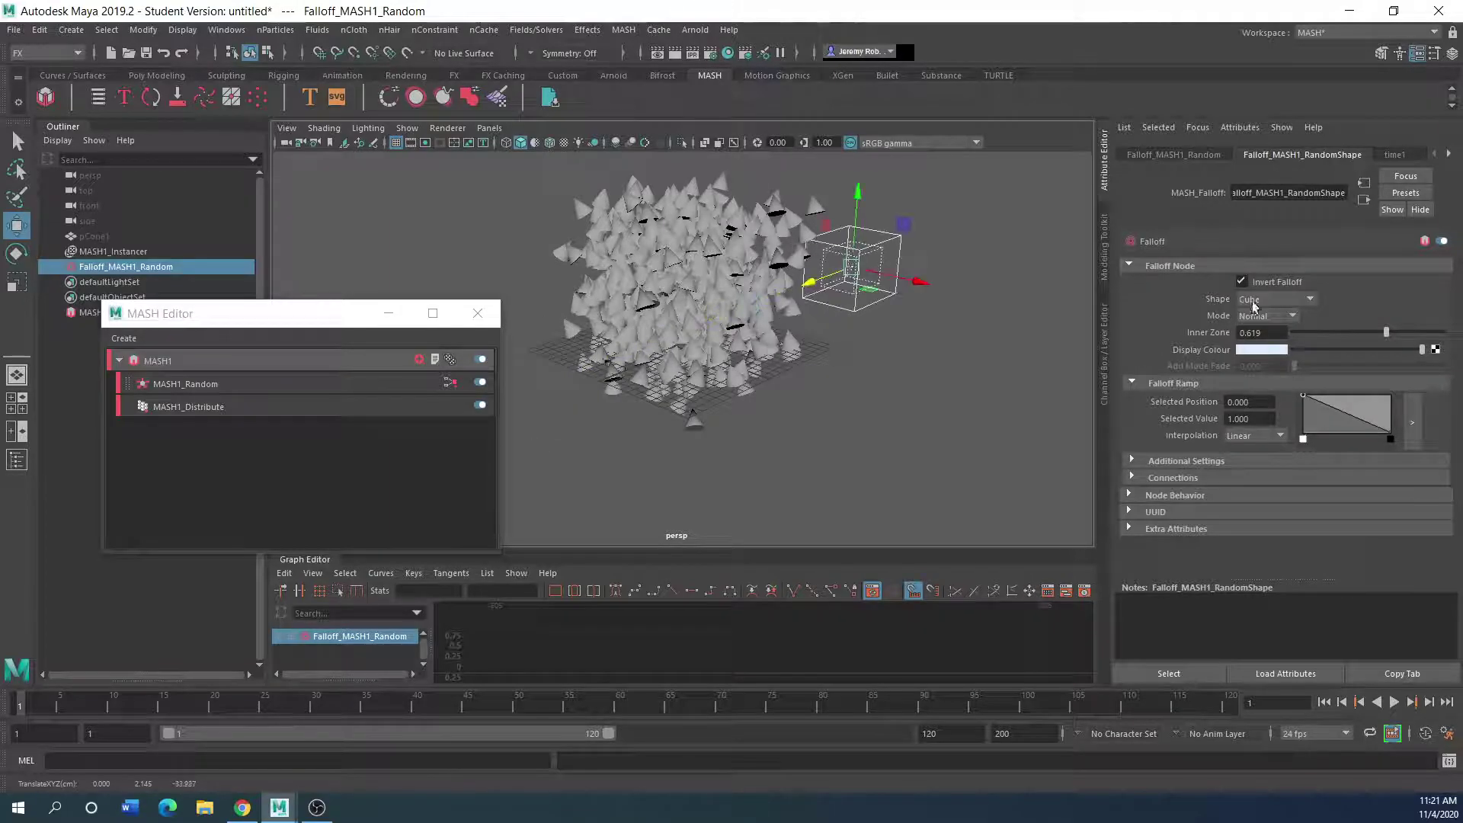
pyautogui.click(1242, 282)
# Step: Set the falloff mode to Remove and move the cube across the cone grid to just beyond its lower front corner
pyautogui.click(1293, 315)
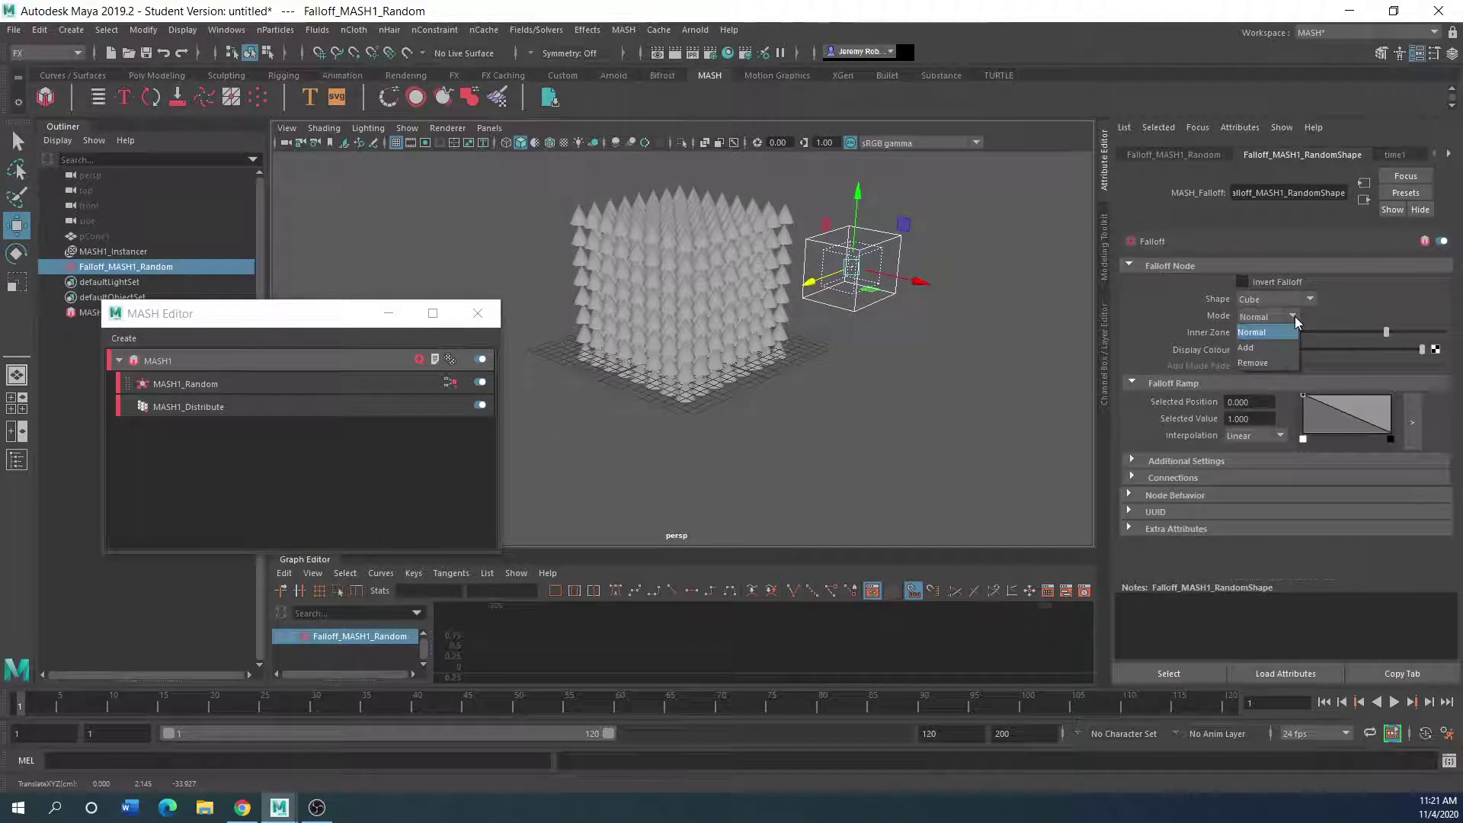
pyautogui.click(1265, 362)
pyautogui.moveTo(820, 281); pyautogui.dragTo(524, 390)
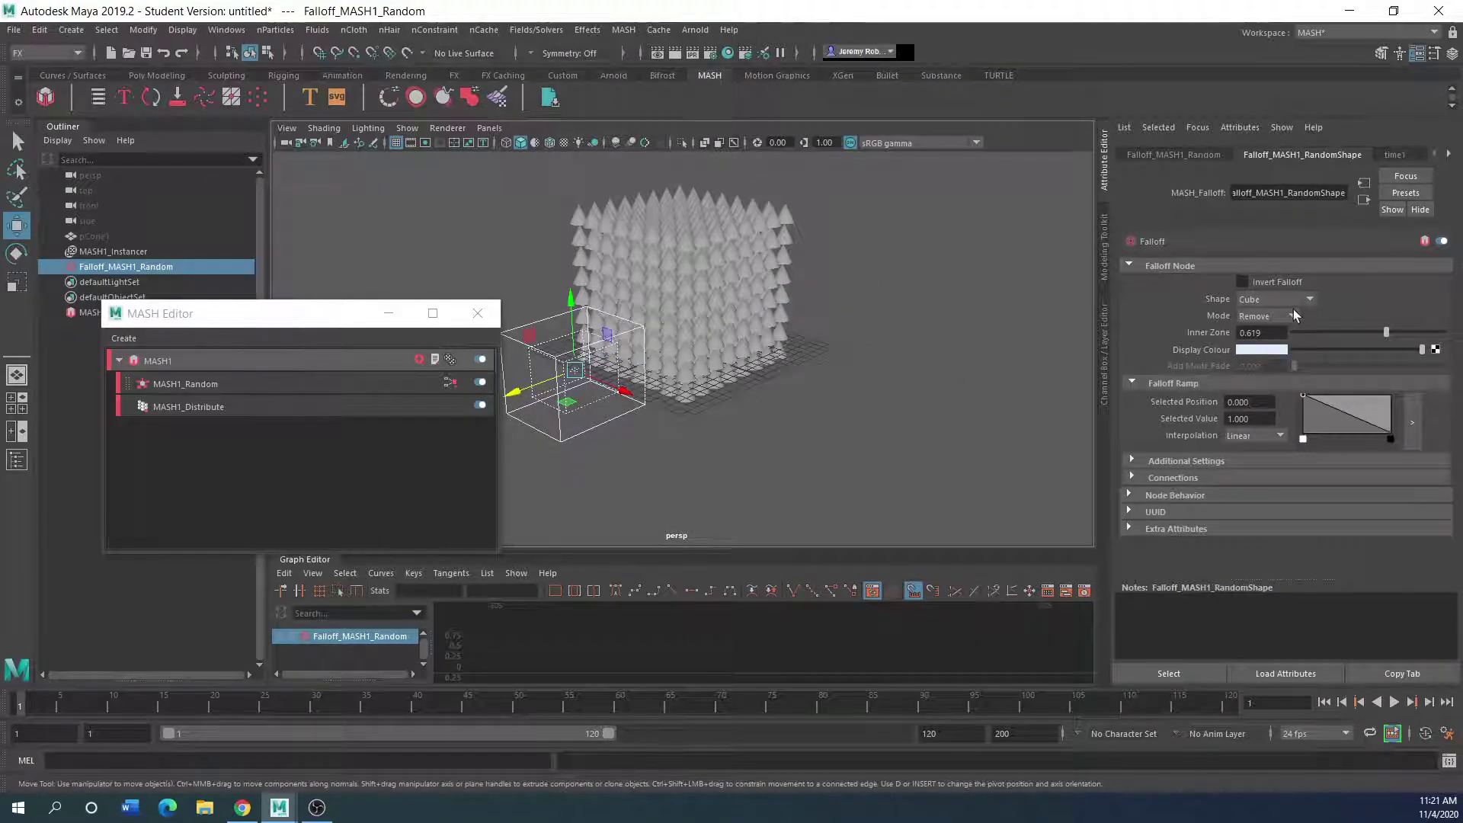
# Step: Try the Add falloff mode while moving the cube across and out beyond the cone grid
pyautogui.click(1259, 349)
pyautogui.moveTo(515, 391); pyautogui.dragTo(568, 339)
pyautogui.moveTo(865, 370)
pyautogui.mouseDown()
pyautogui.moveTo(563, 320)
pyautogui.moveTo(860, 368)
pyautogui.mouseUp()
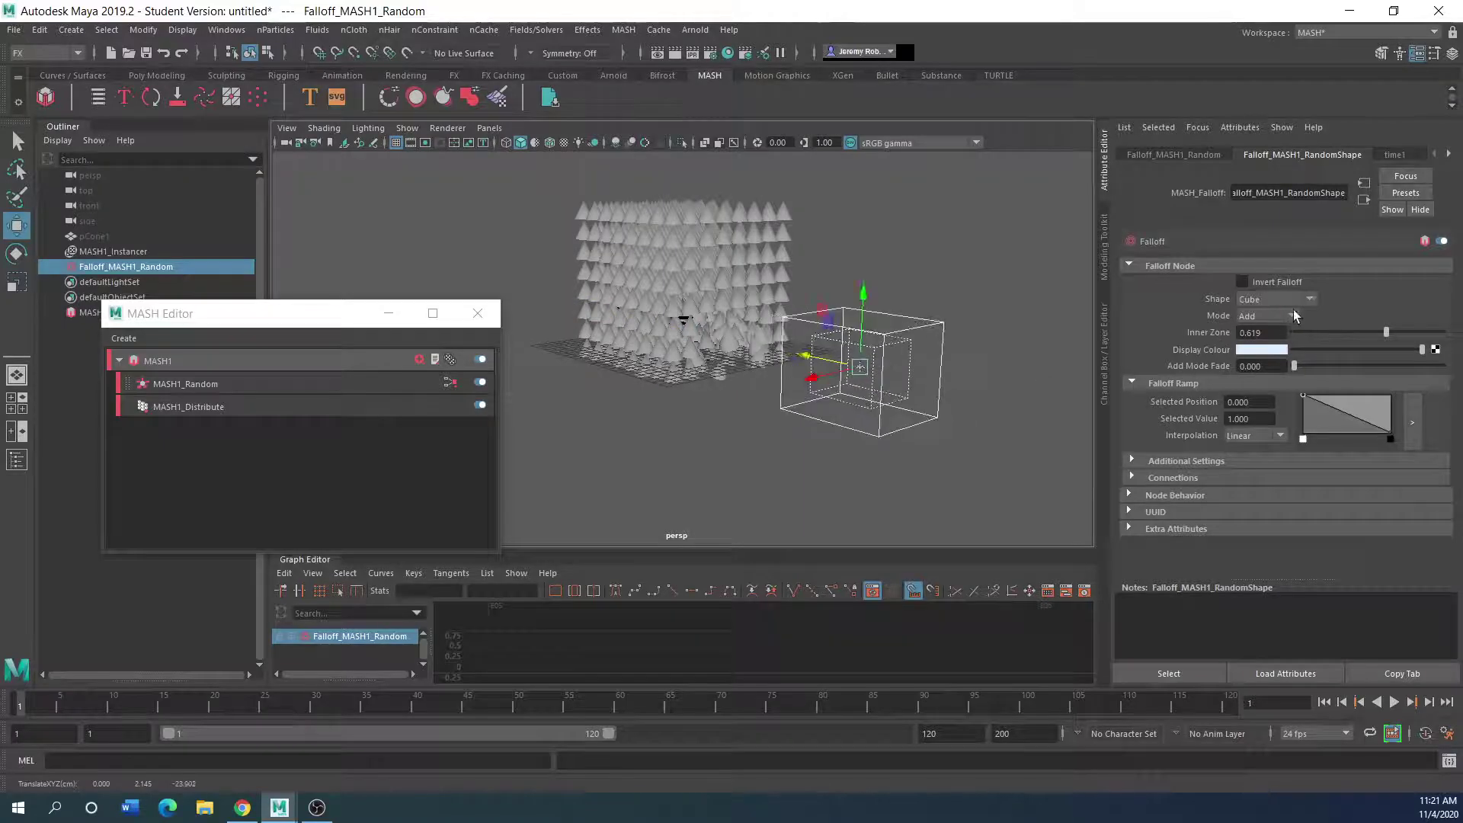
# Step: Undo the recent cube moves and mode changes back to the Normal falloff mode
pyautogui.hotkey('ctrl', 'z')
pyautogui.hotkey('ctrl', 'z')
pyautogui.hotkey('ctrl', 'z')
pyautogui.hotkey('ctrl', 'z')
pyautogui.hotkey('ctrl', 'z')
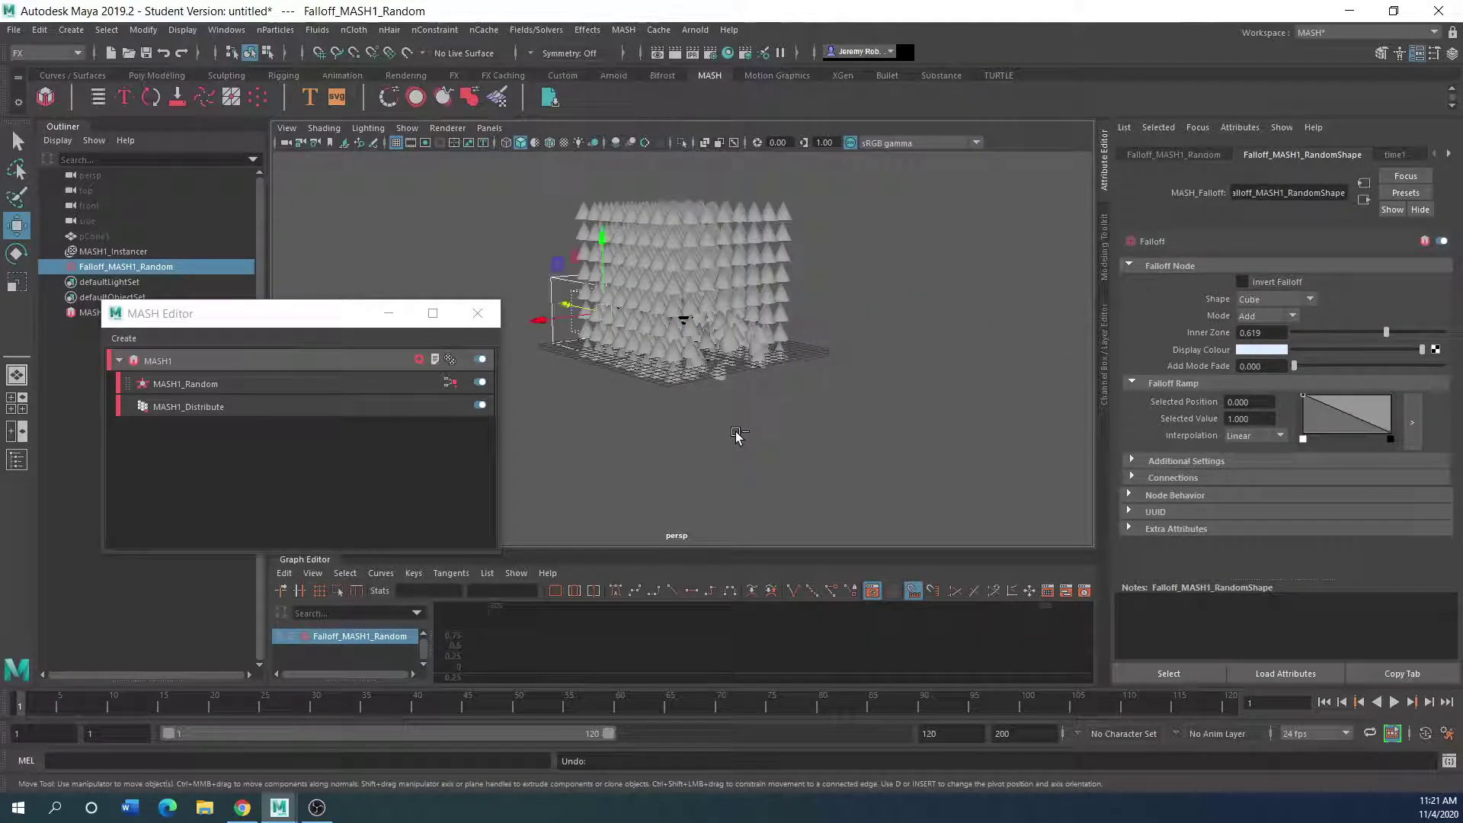
# Step: Move the cube falloff back into the cone grid, to about 1.8 along Z
pyautogui.keyDown('alt'); pyautogui.moveTo(740, 409); pyautogui.dragTo(899, 430); pyautogui.keyUp('alt')
pyautogui.moveTo(907, 316); pyautogui.dragTo(691, 293)
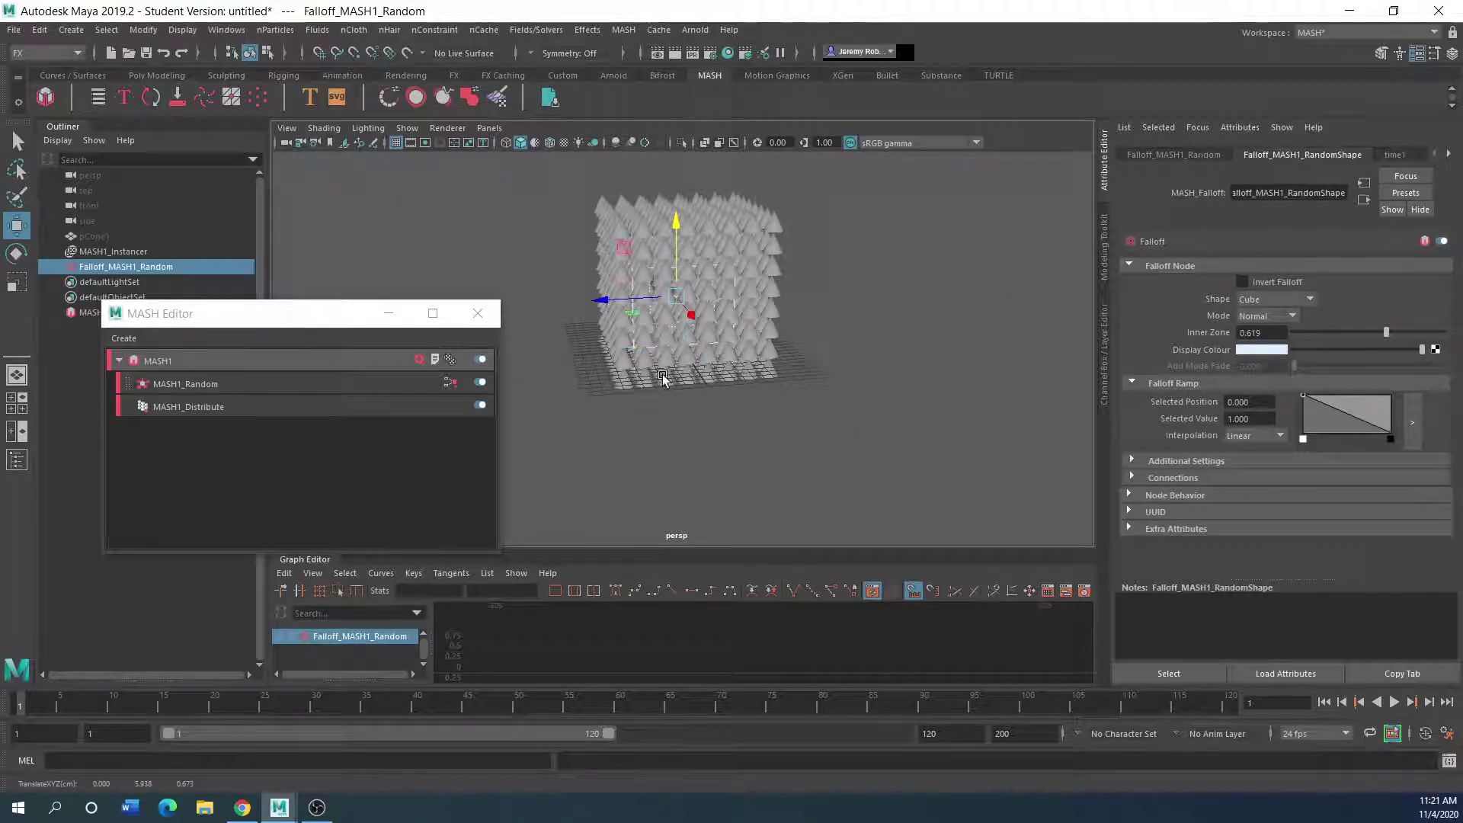
pyautogui.keyDown('alt'); pyautogui.moveTo(663, 378); pyautogui.dragTo(694, 341); pyautogui.keyUp('alt')
pyautogui.moveTo(636, 300); pyautogui.dragTo(711, 288)
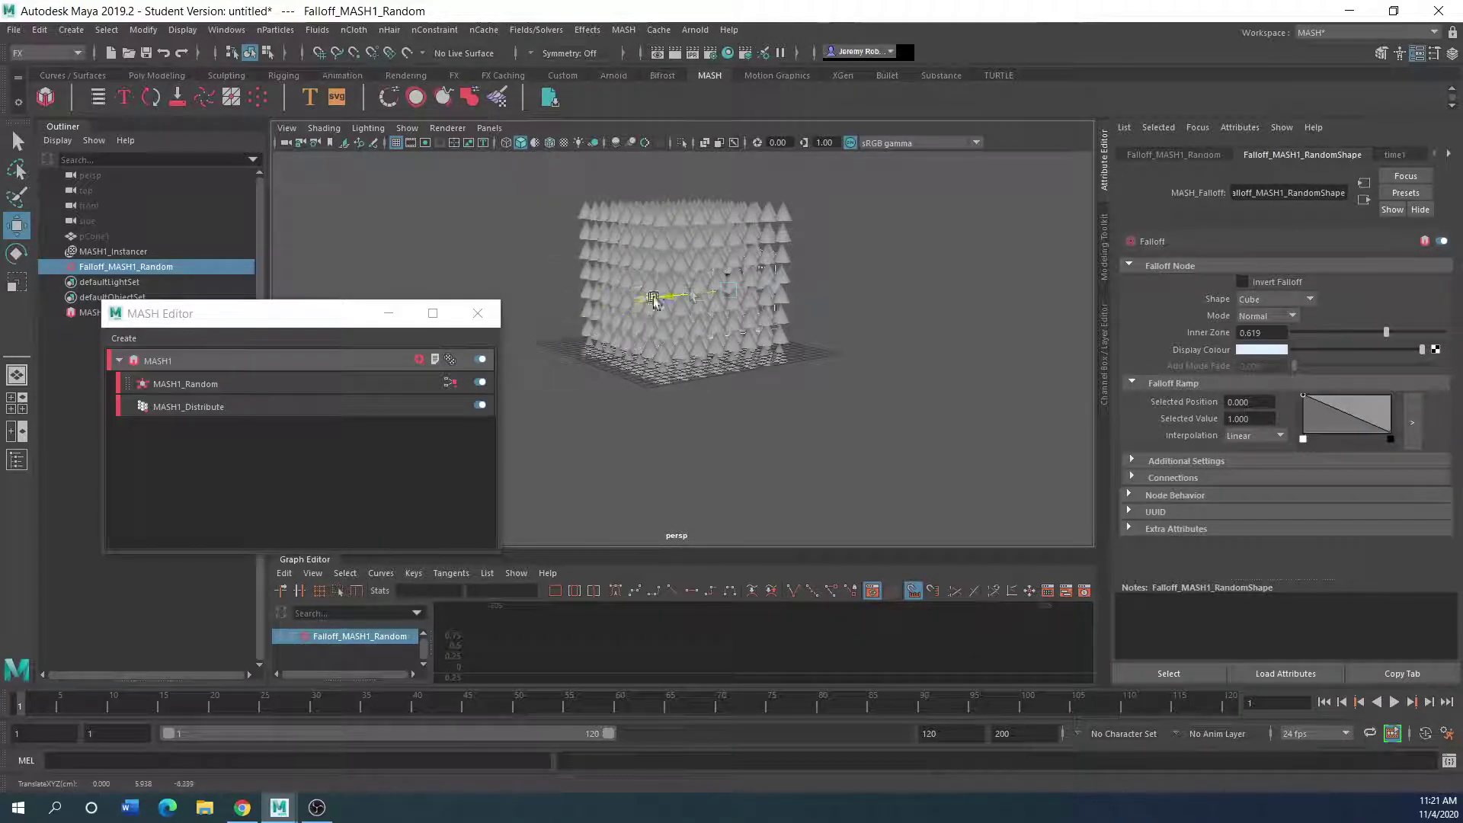
pyautogui.moveTo(658, 288); pyautogui.dragTo(629, 293)
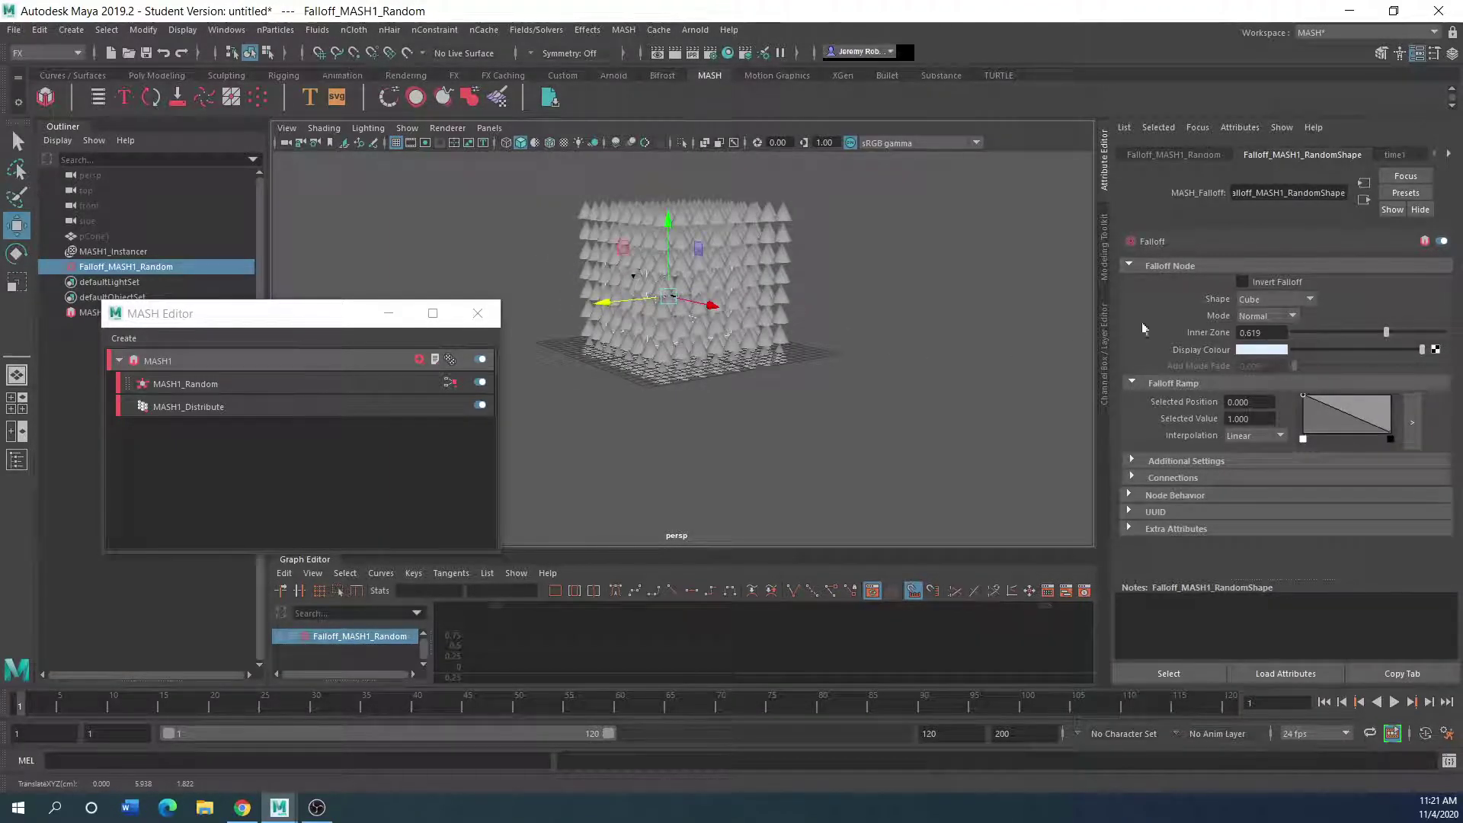
# Step: Set the falloff's inner zone to 0.613, then enlarge the cube to about 6.528 × 6.528 × 8.320 and slide it partly out of the grid along Z
pyautogui.moveTo(1388, 334); pyautogui.dragTo(1385, 333)
pyautogui.press('r')
pyautogui.moveTo(672, 299); pyautogui.dragTo(698, 297)
pyautogui.scroll(2, 641, 390)
pyautogui.keyDown('alt'); pyautogui.moveTo(641, 390); pyautogui.dragTo(674, 475, button='middle'); pyautogui.keyUp('alt')
pyautogui.keyDown('alt'); pyautogui.moveTo(674, 476); pyautogui.dragTo(691, 468); pyautogui.keyUp('alt')
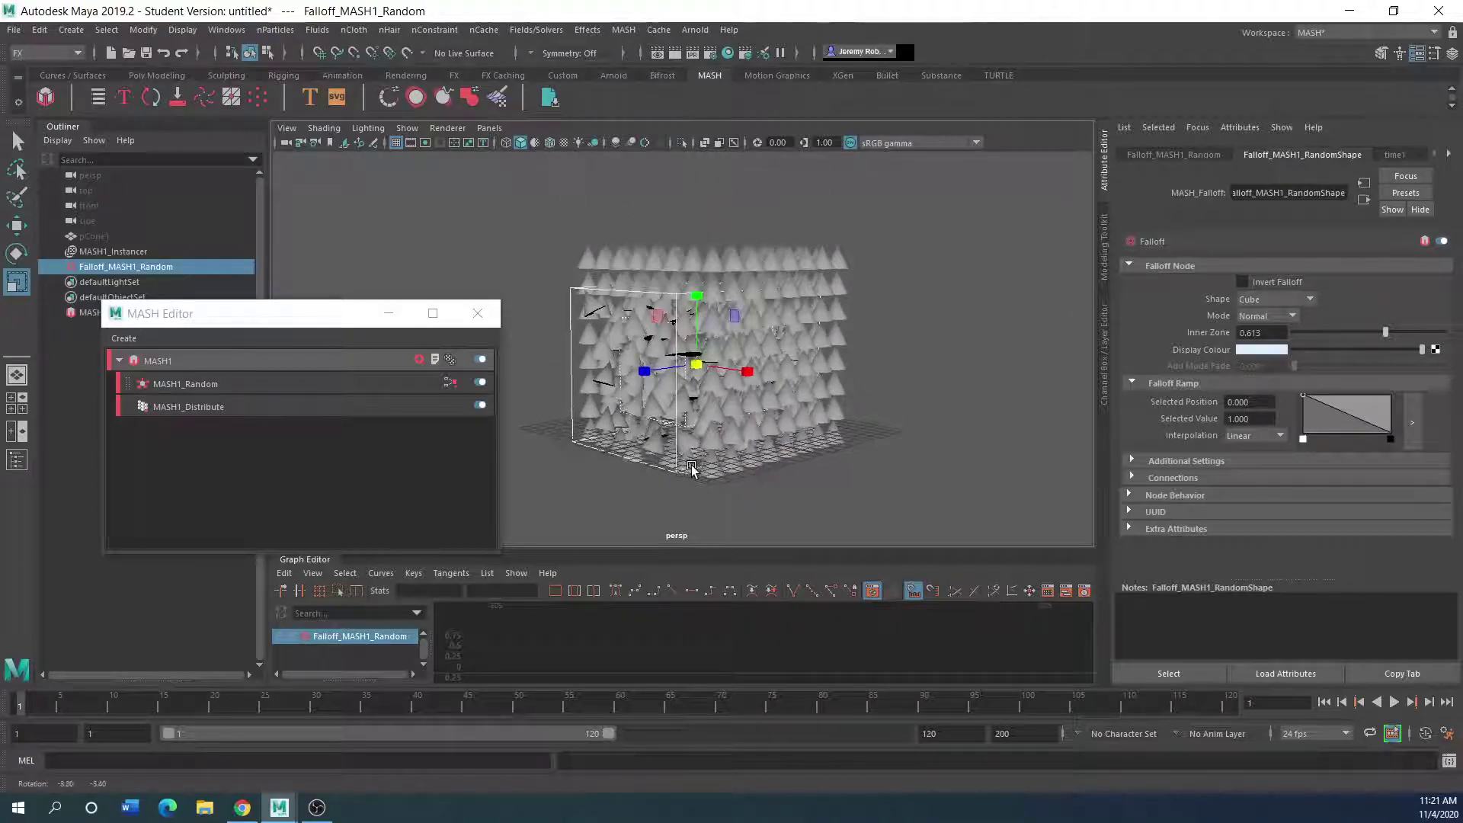
pyautogui.click(25, 230)
pyautogui.moveTo(644, 378); pyautogui.dragTo(581, 393)
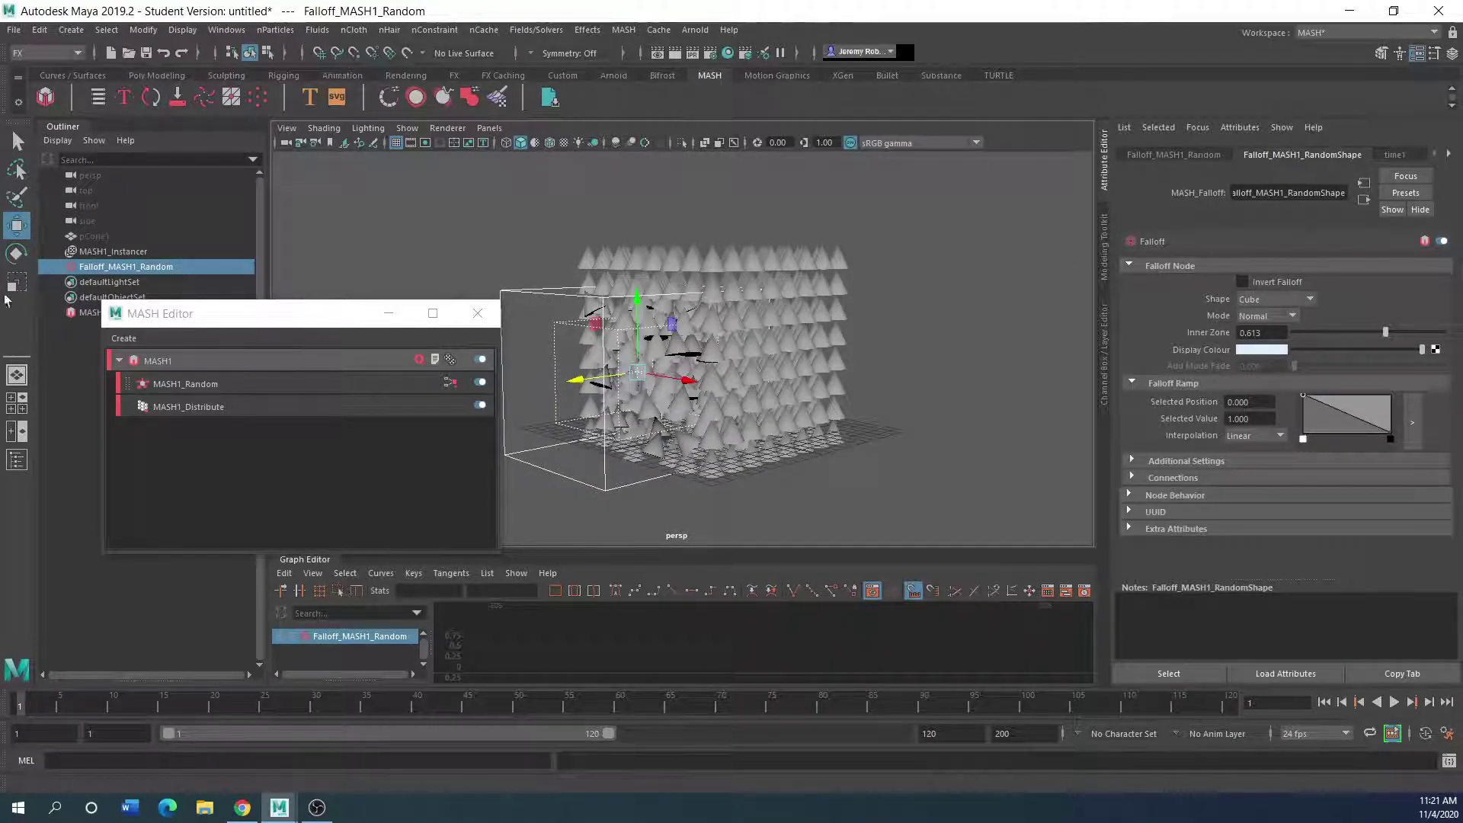
# Step: Add a Spring node to the MASH1 network
pyautogui.moveTo(211, 314); pyautogui.dragTo(125, 512)
pyautogui.click(93, 311)
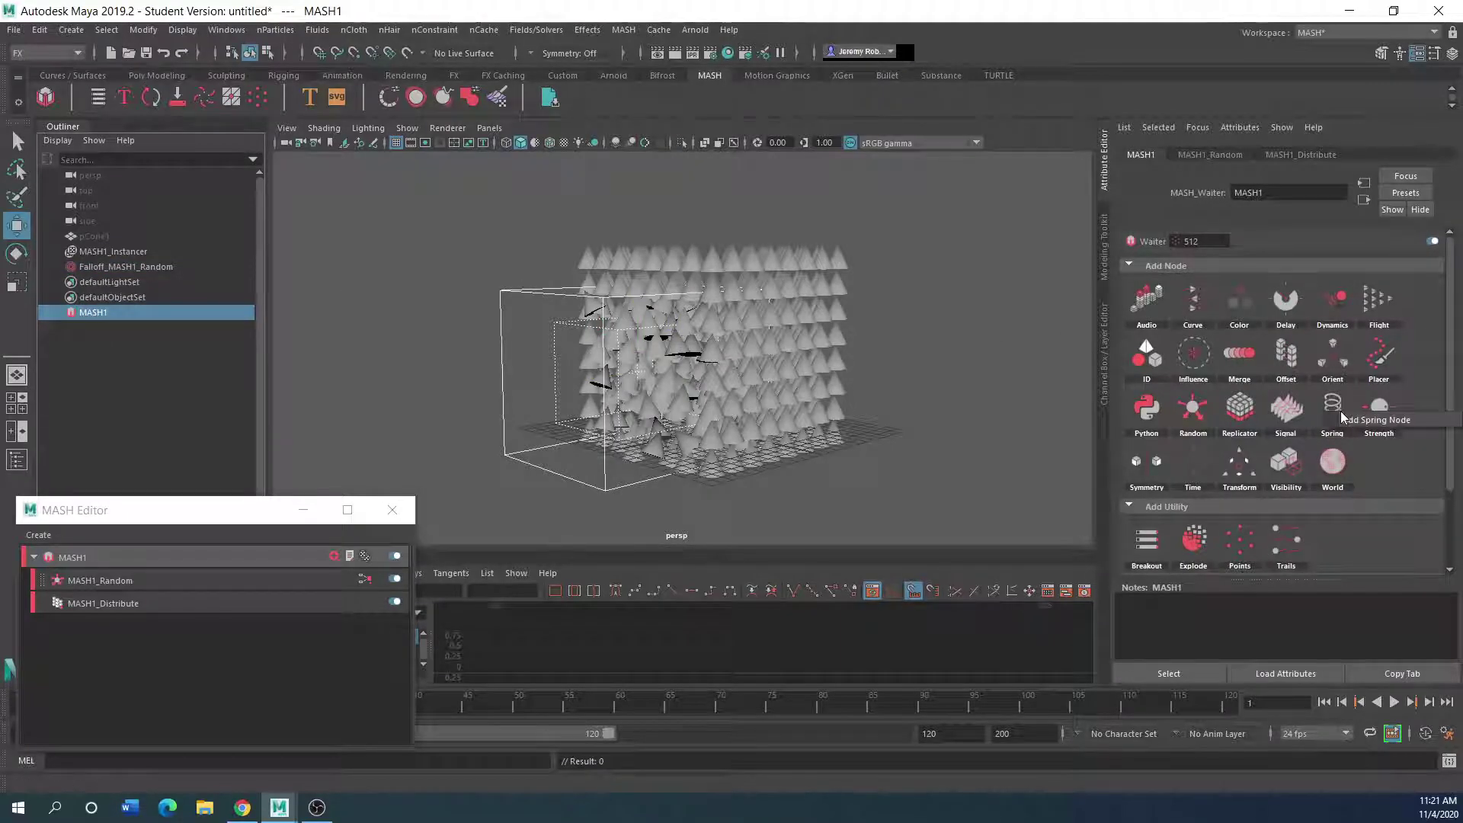
pyautogui.click(1374, 421)
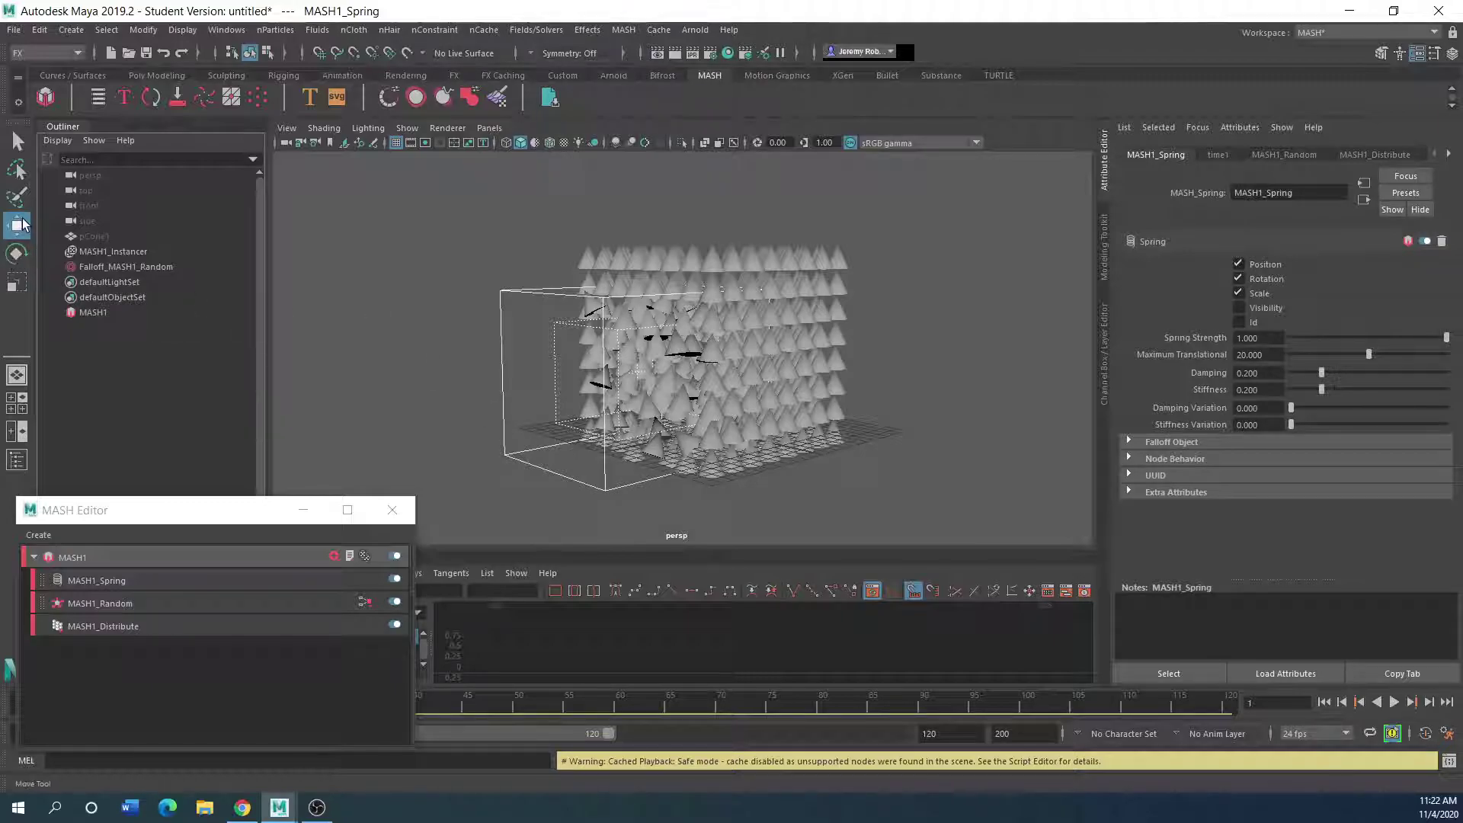
# Step: Raise the cube falloff to about 7.078 in Y and sweep it through the cones to about -42.3 along Z
pyautogui.click(583, 387)
pyautogui.moveTo(588, 389); pyautogui.dragTo(410, 375)
pyautogui.moveTo(471, 336)
pyautogui.mouseDown()
pyautogui.moveTo(473, 298)
pyautogui.moveTo(471, 313)
pyautogui.mouseUp()
pyautogui.moveTo(492, 378); pyautogui.dragTo(942, 259)
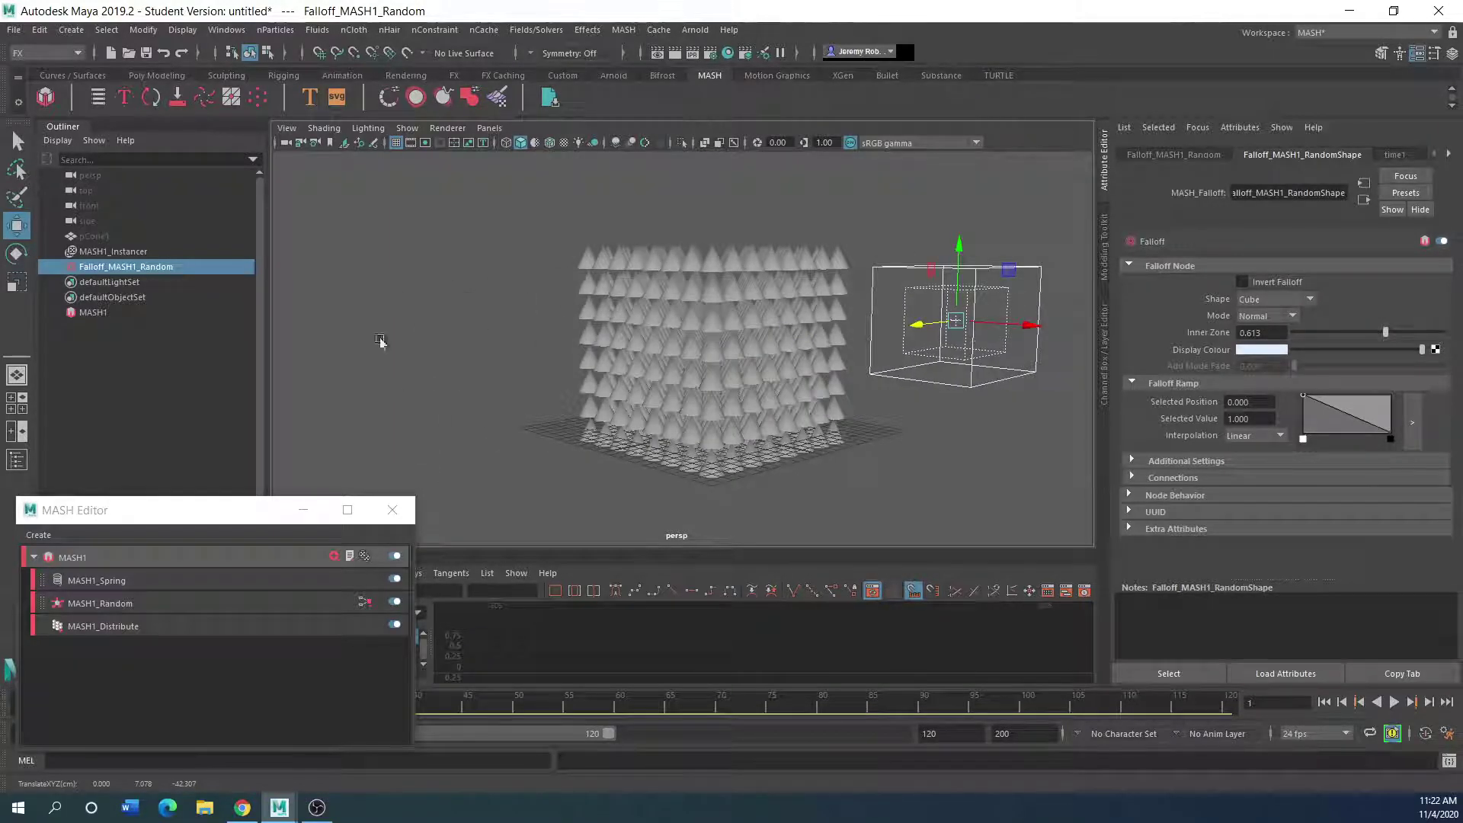
# Step: Select the MASH1 network and extend the playback range to end at frame 1000
pyautogui.moveTo(161, 524); pyautogui.dragTo(508, 392)
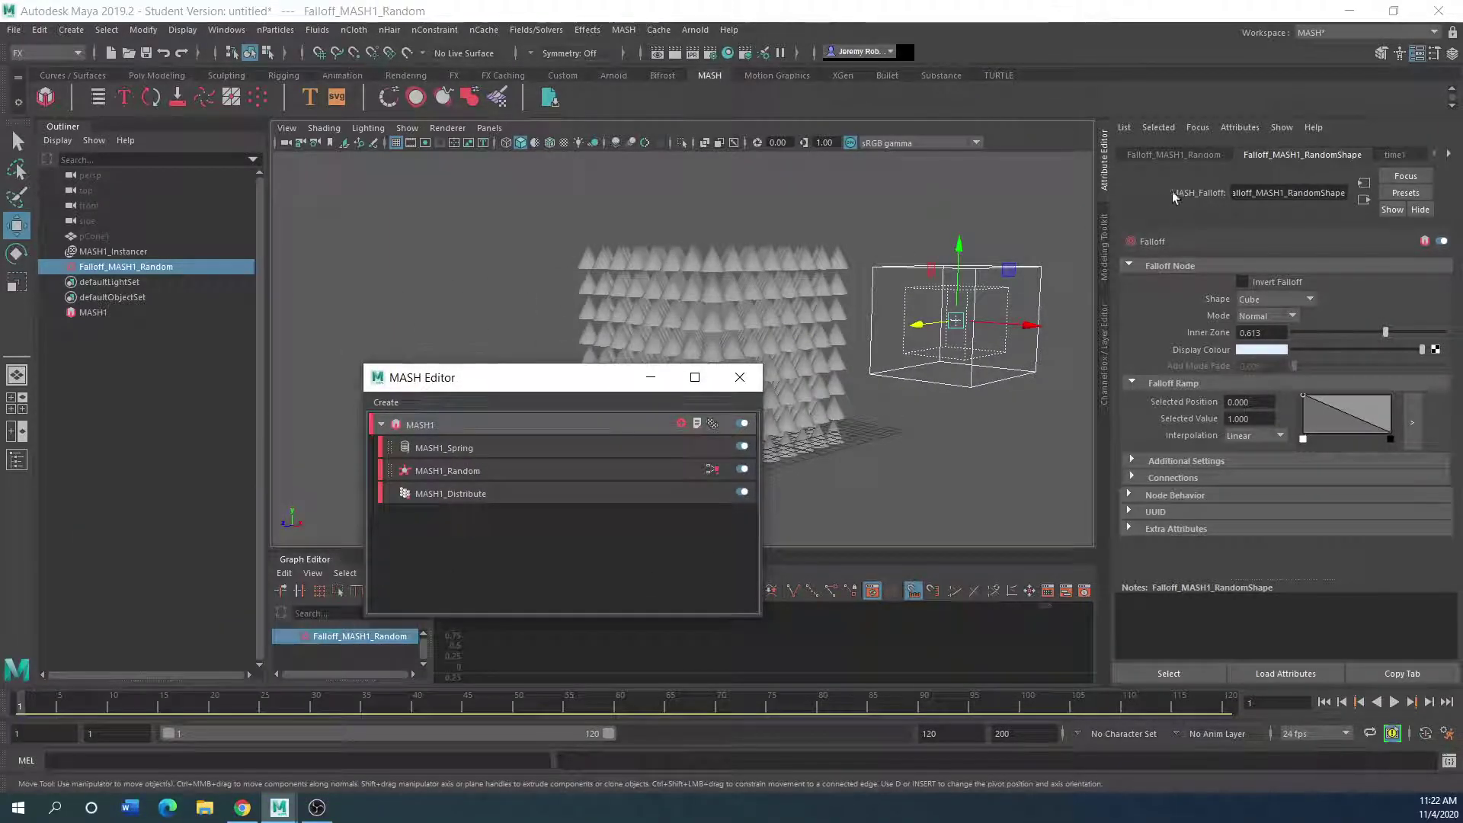
pyautogui.click(1183, 154)
pyautogui.click(93, 313)
pyautogui.moveTo(469, 381); pyautogui.dragTo(253, 366)
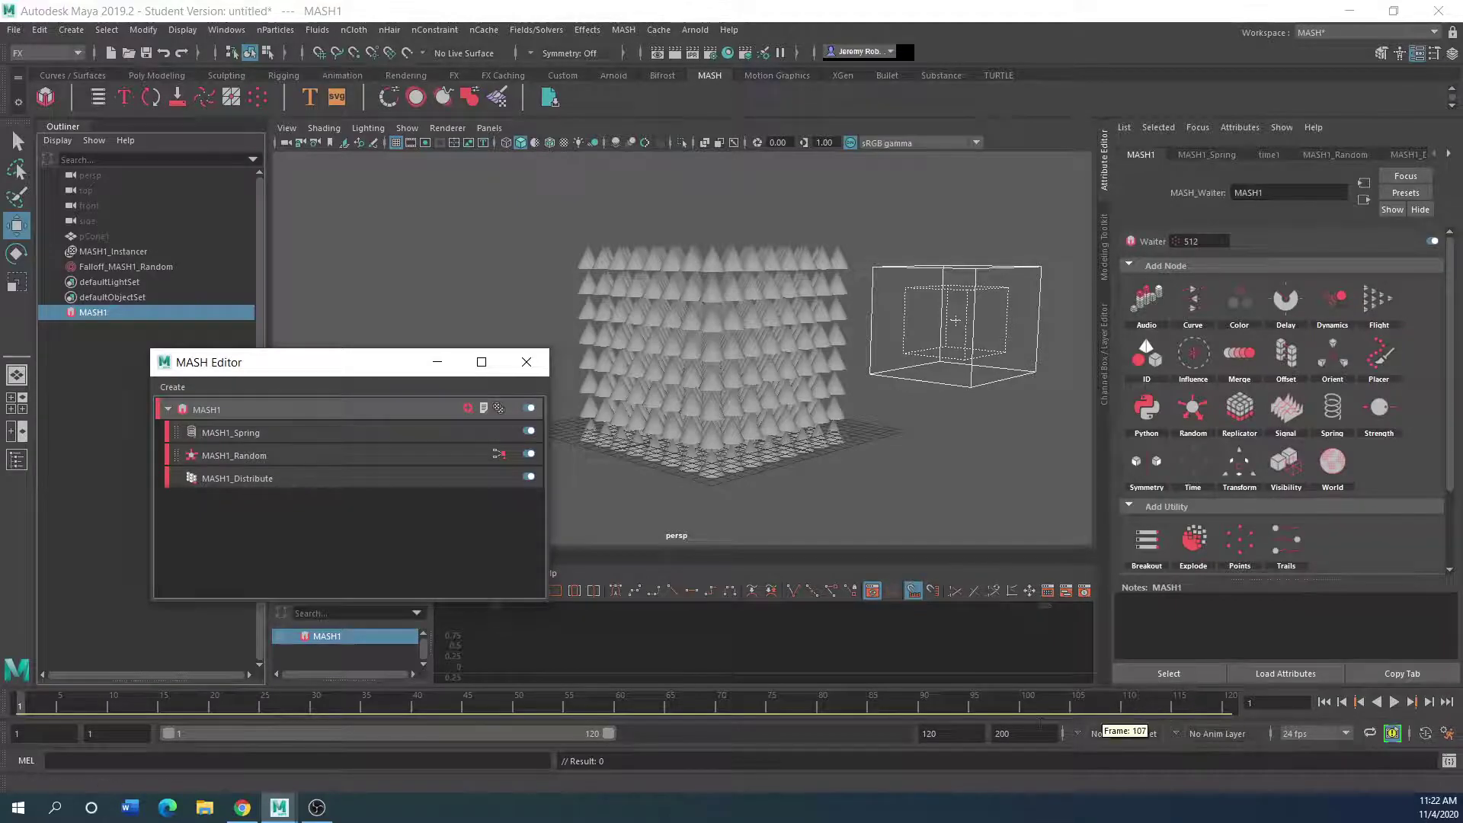
pyautogui.click(962, 733)
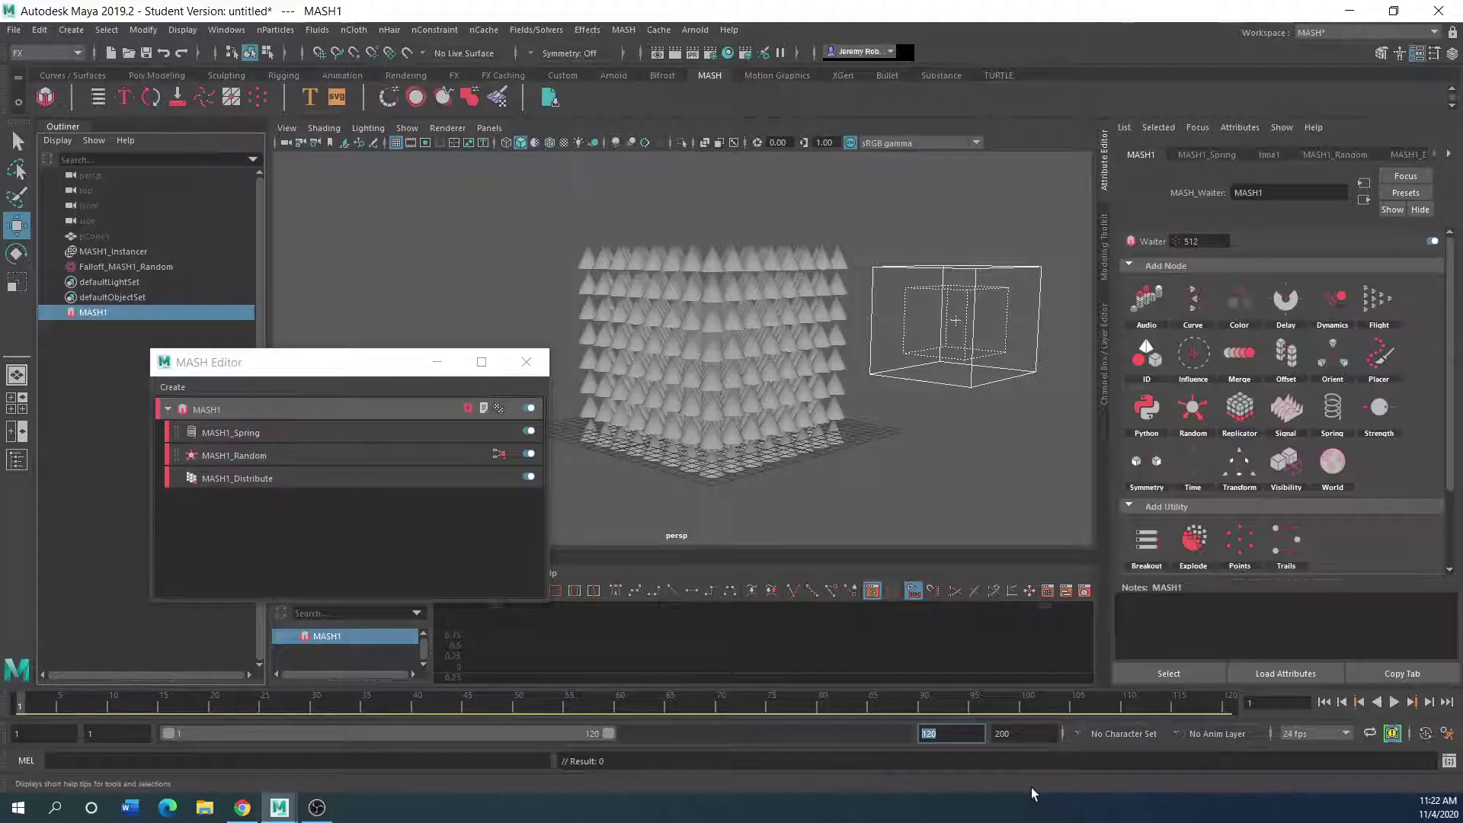
pyautogui.write('1')
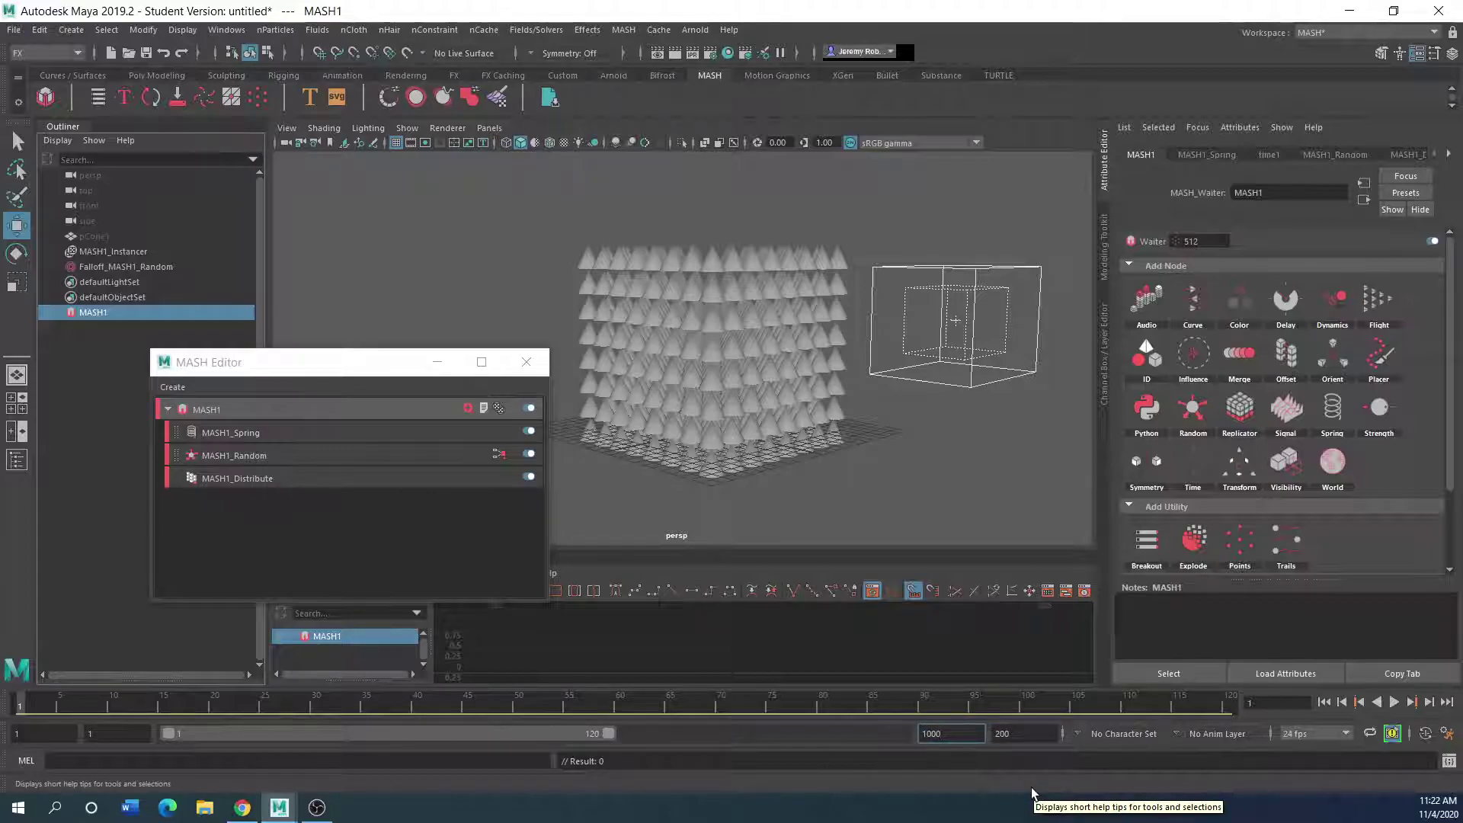
pyautogui.write('000')
pyautogui.press('Return')
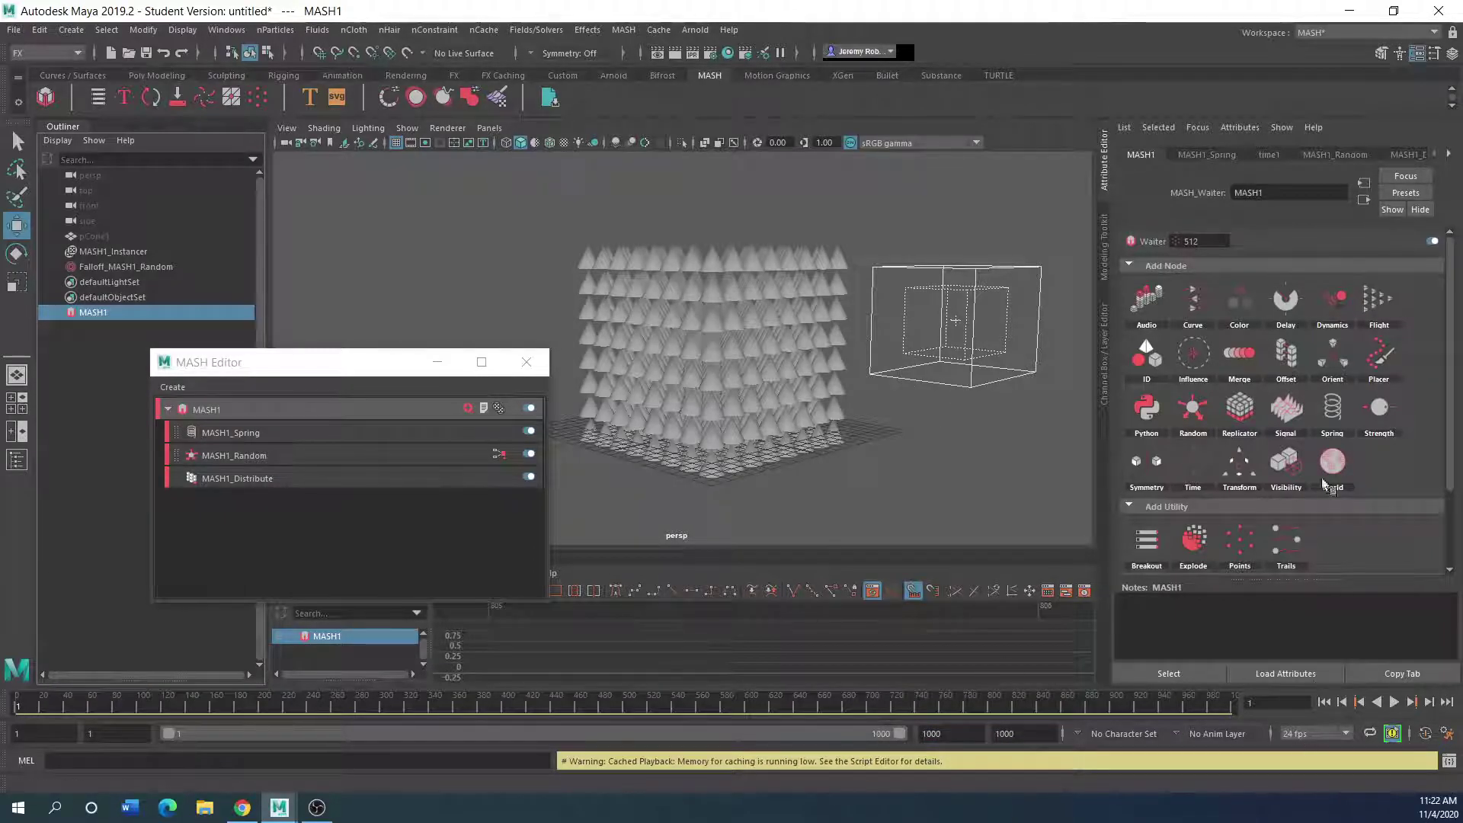
# Step: Add a Signal node to the MASH1 network and keep its signal type at 4D Noise
pyautogui.moveTo(1295, 410)
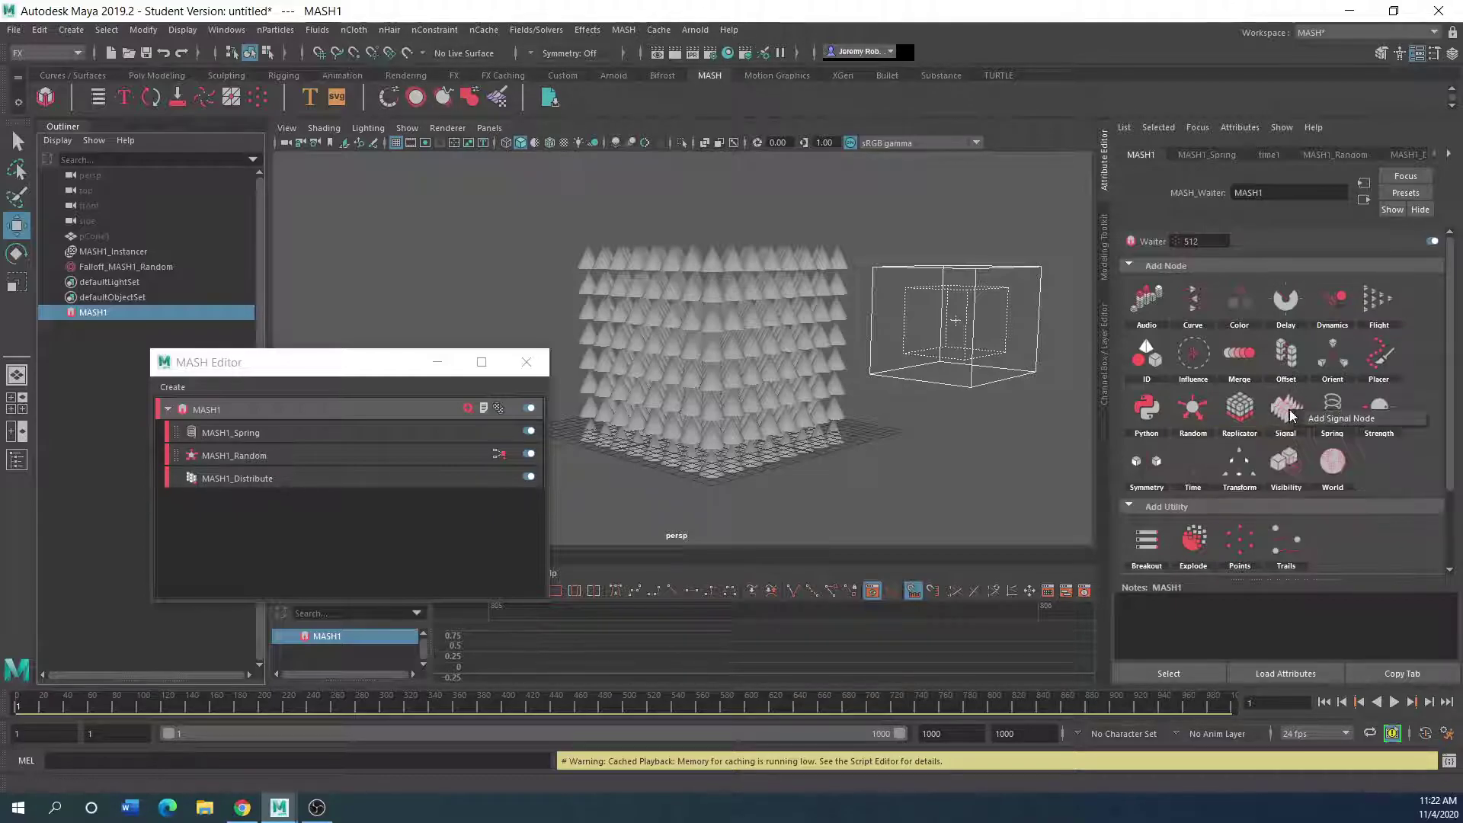
pyautogui.click(1332, 412)
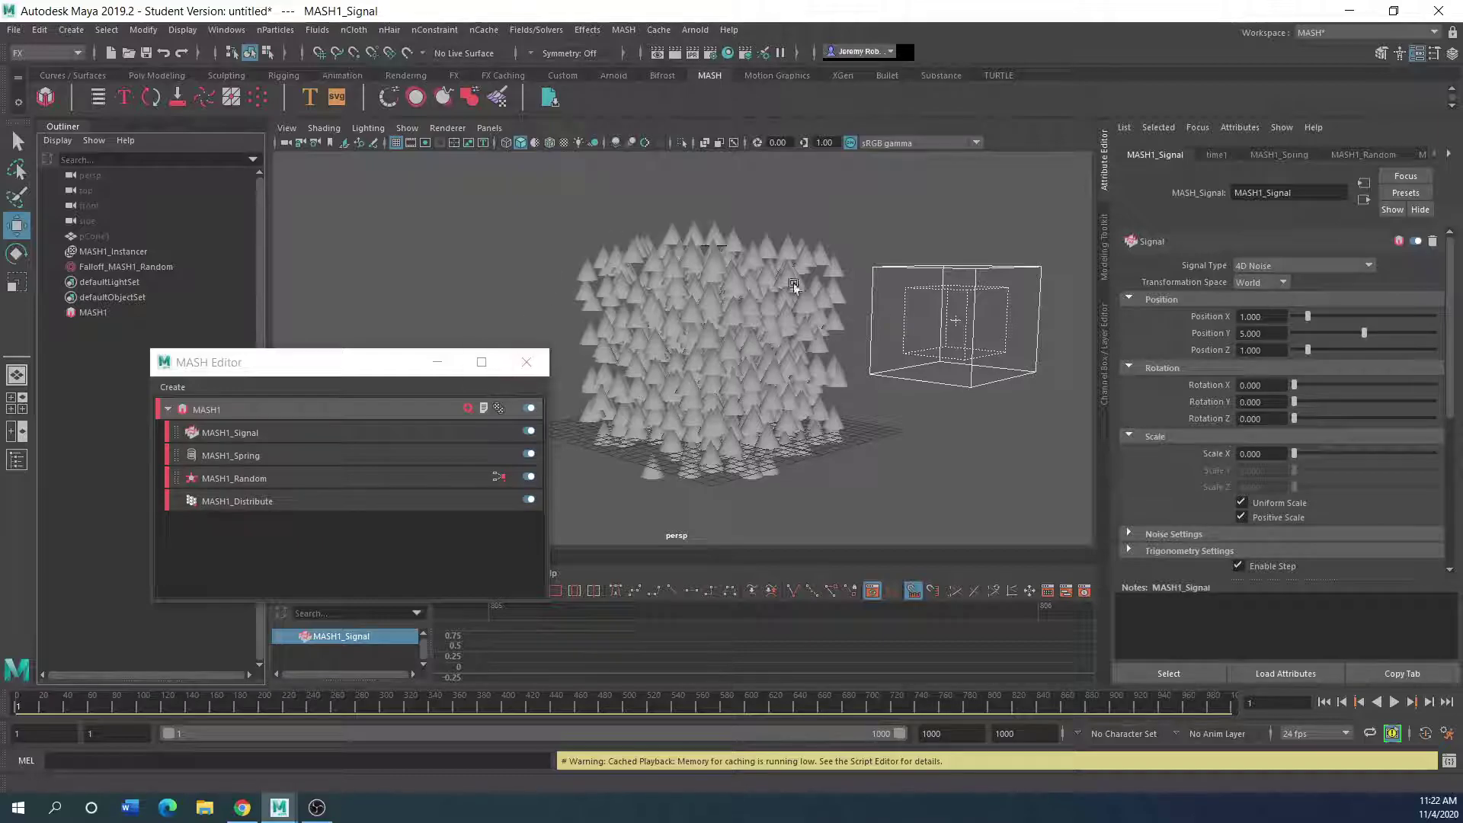
pyautogui.click(1368, 267)
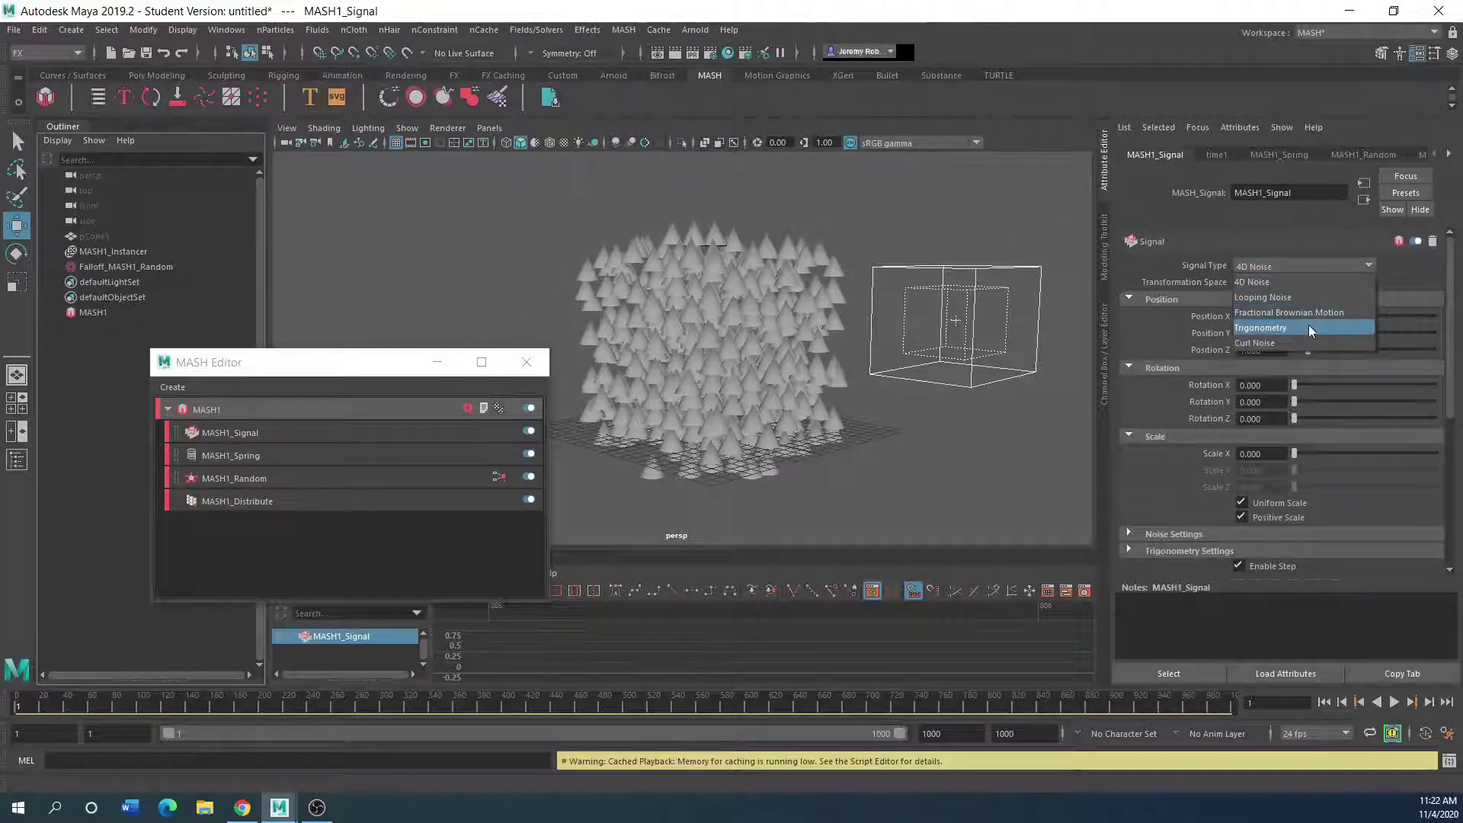
pyautogui.click(1275, 282)
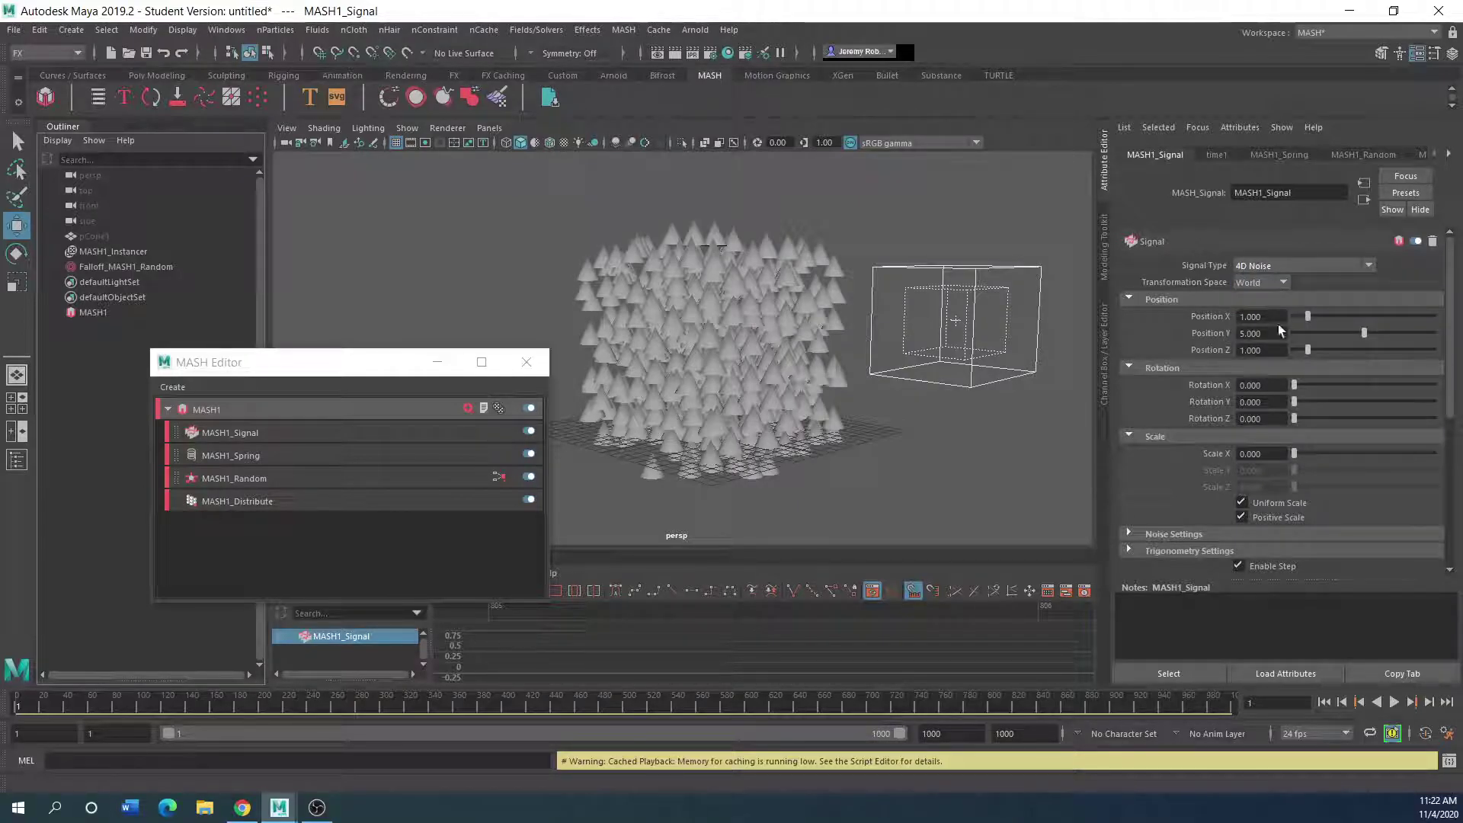
# Step: Play the animation and set the Signal node's Position X to 3.791, Position Z to 4.725, Rotation X to 61.319 and Scale X to 1.648
pyautogui.click(1395, 702)
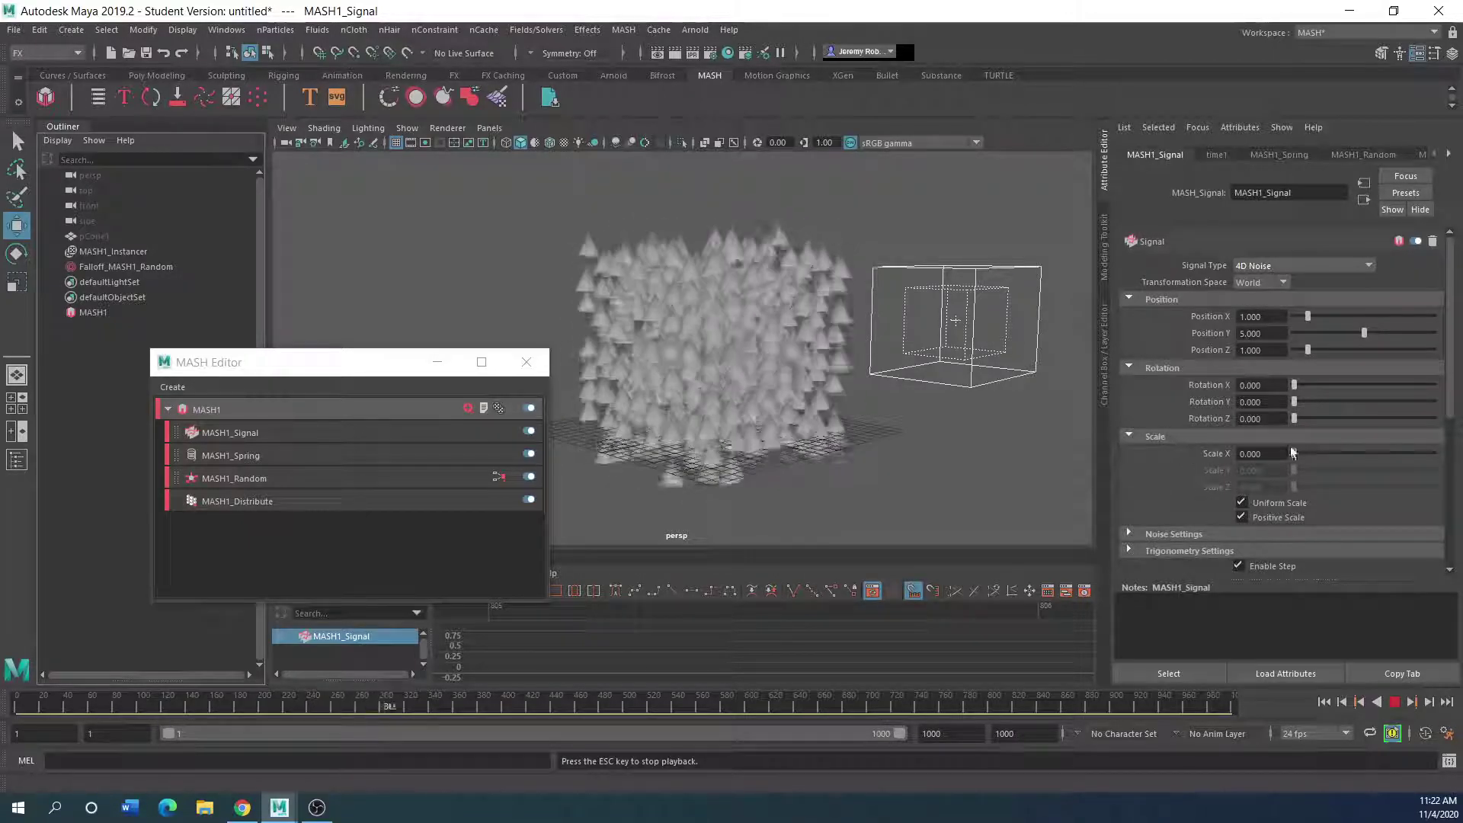
pyautogui.moveTo(1295, 451); pyautogui.dragTo(1316, 452)
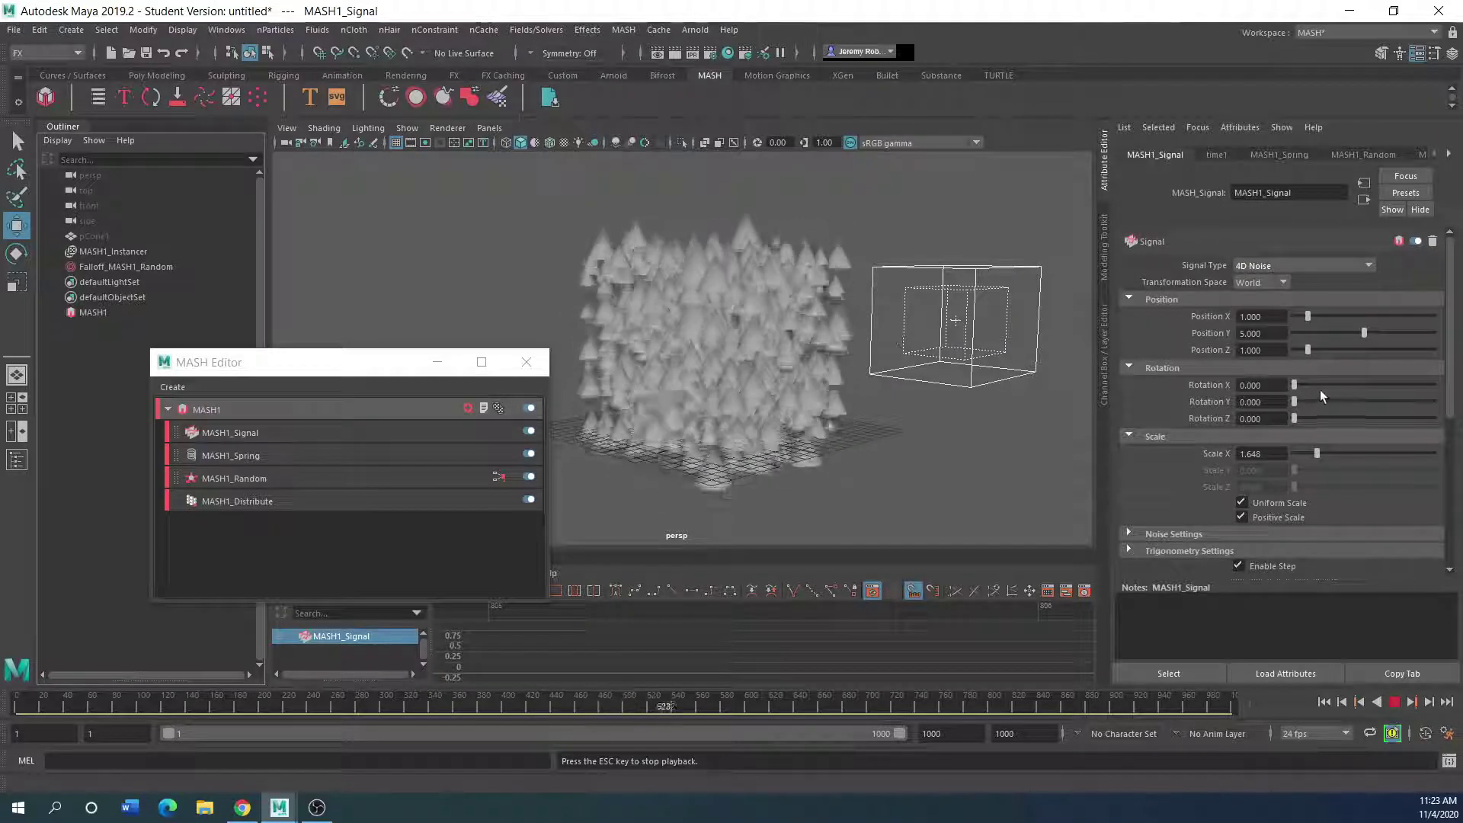
pyautogui.moveTo(1296, 384); pyautogui.dragTo(1341, 387)
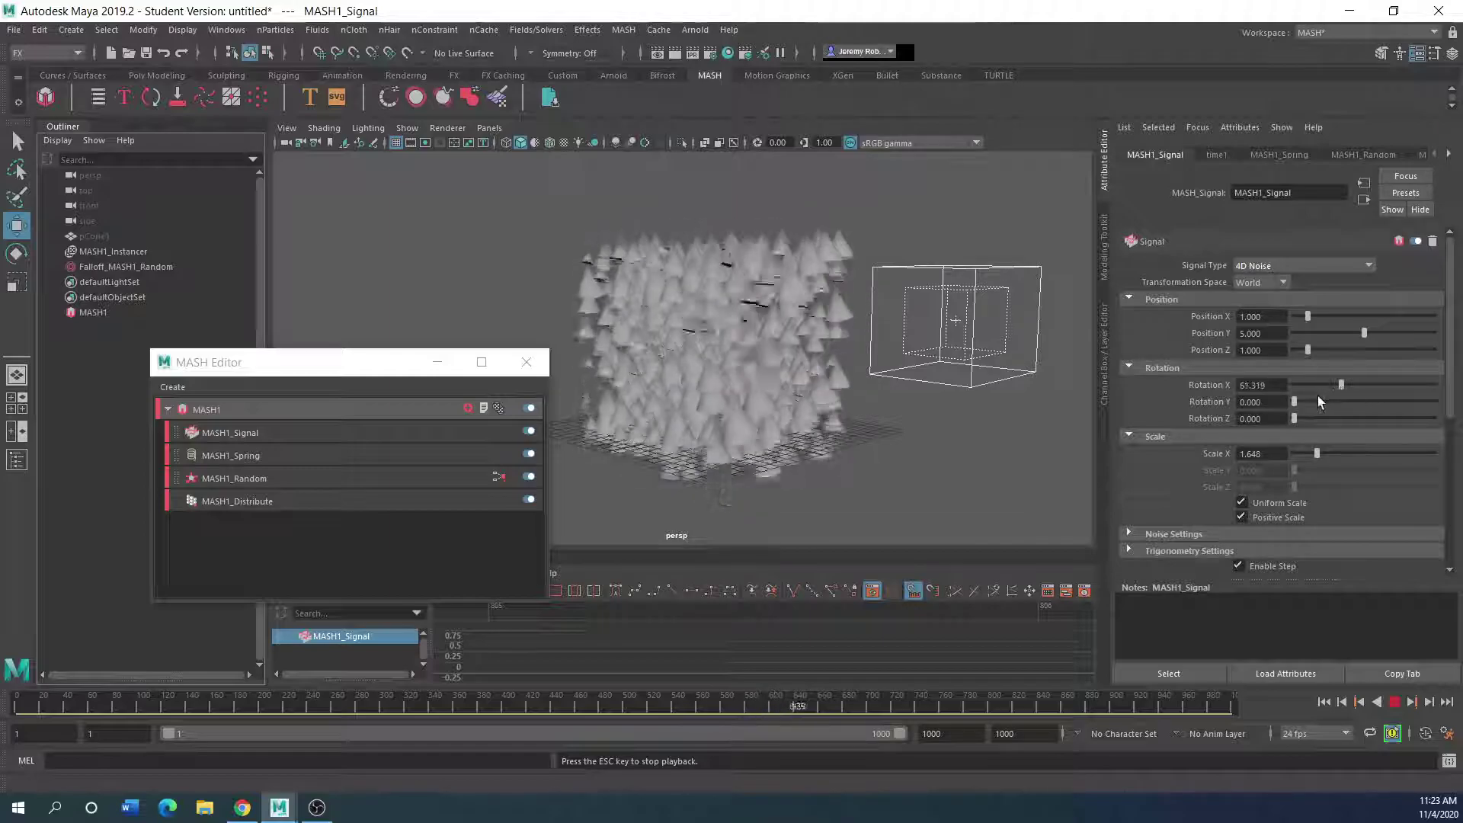
pyautogui.moveTo(1310, 317); pyautogui.dragTo(1359, 350)
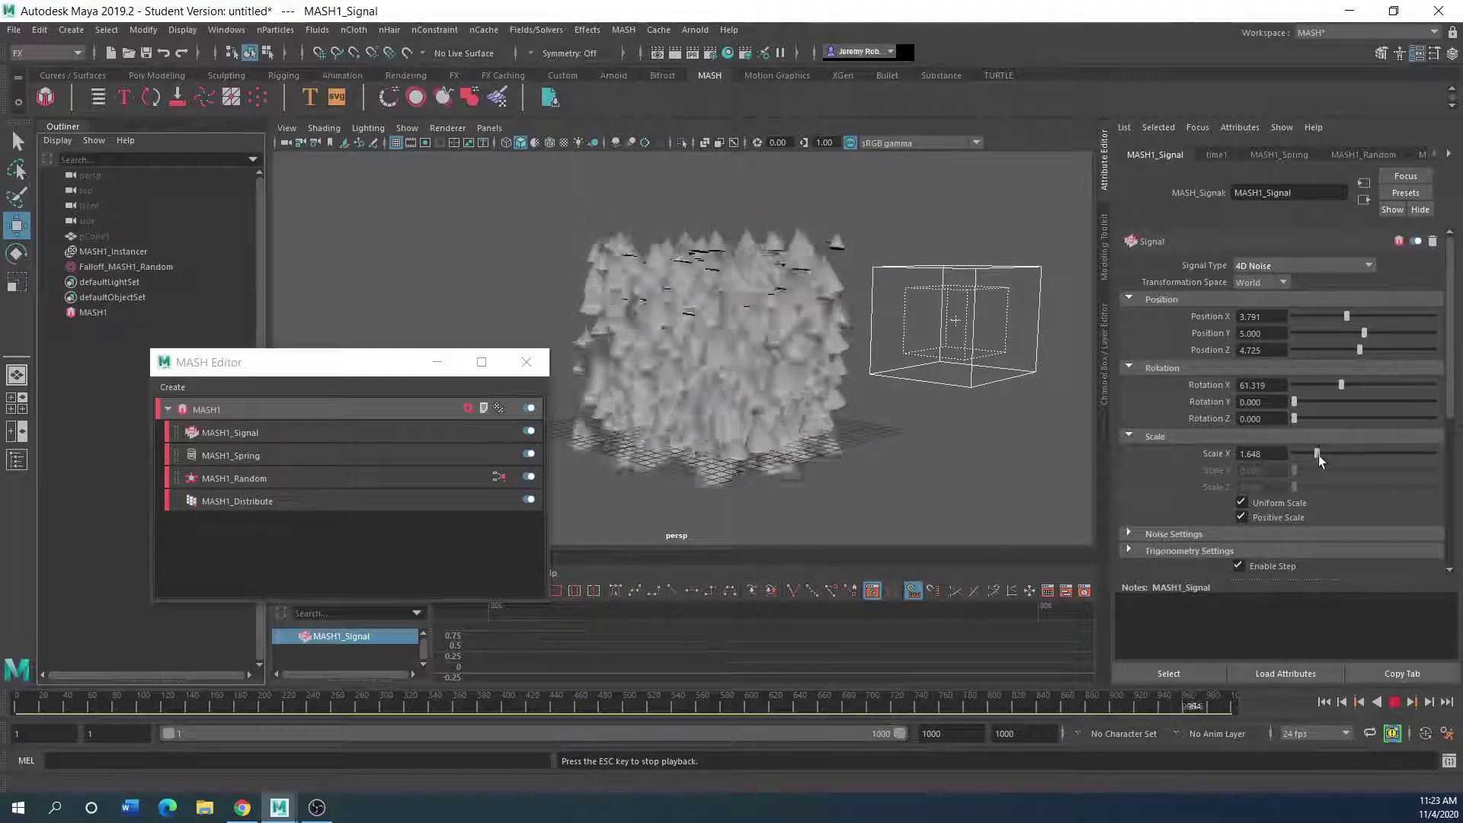
# Step: Examine the Signal node's noise settings, including octaves, persistence and loop frames, during playback
pyautogui.scroll(-2, 1117, 516)
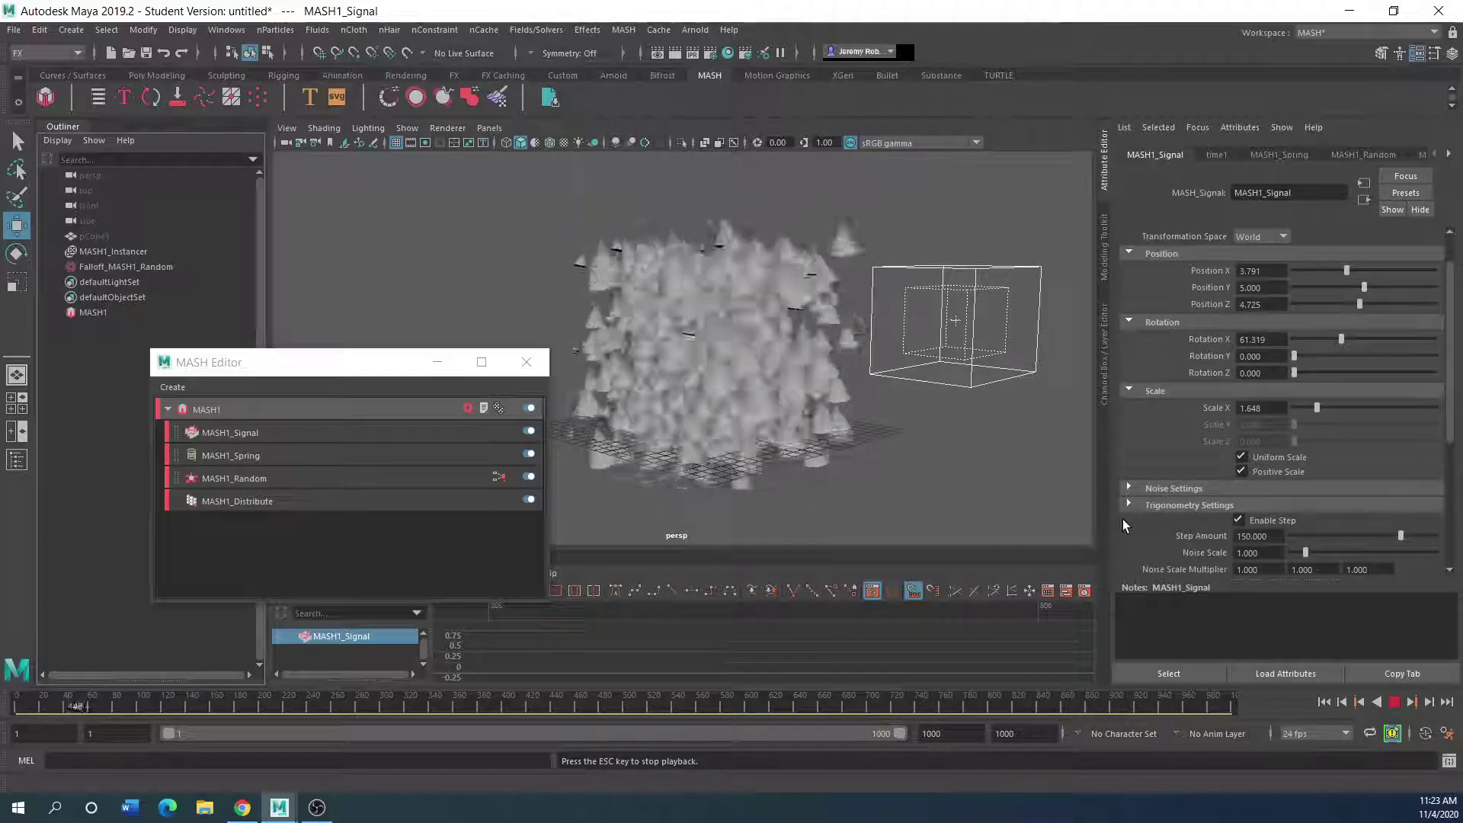
pyautogui.click(1149, 489)
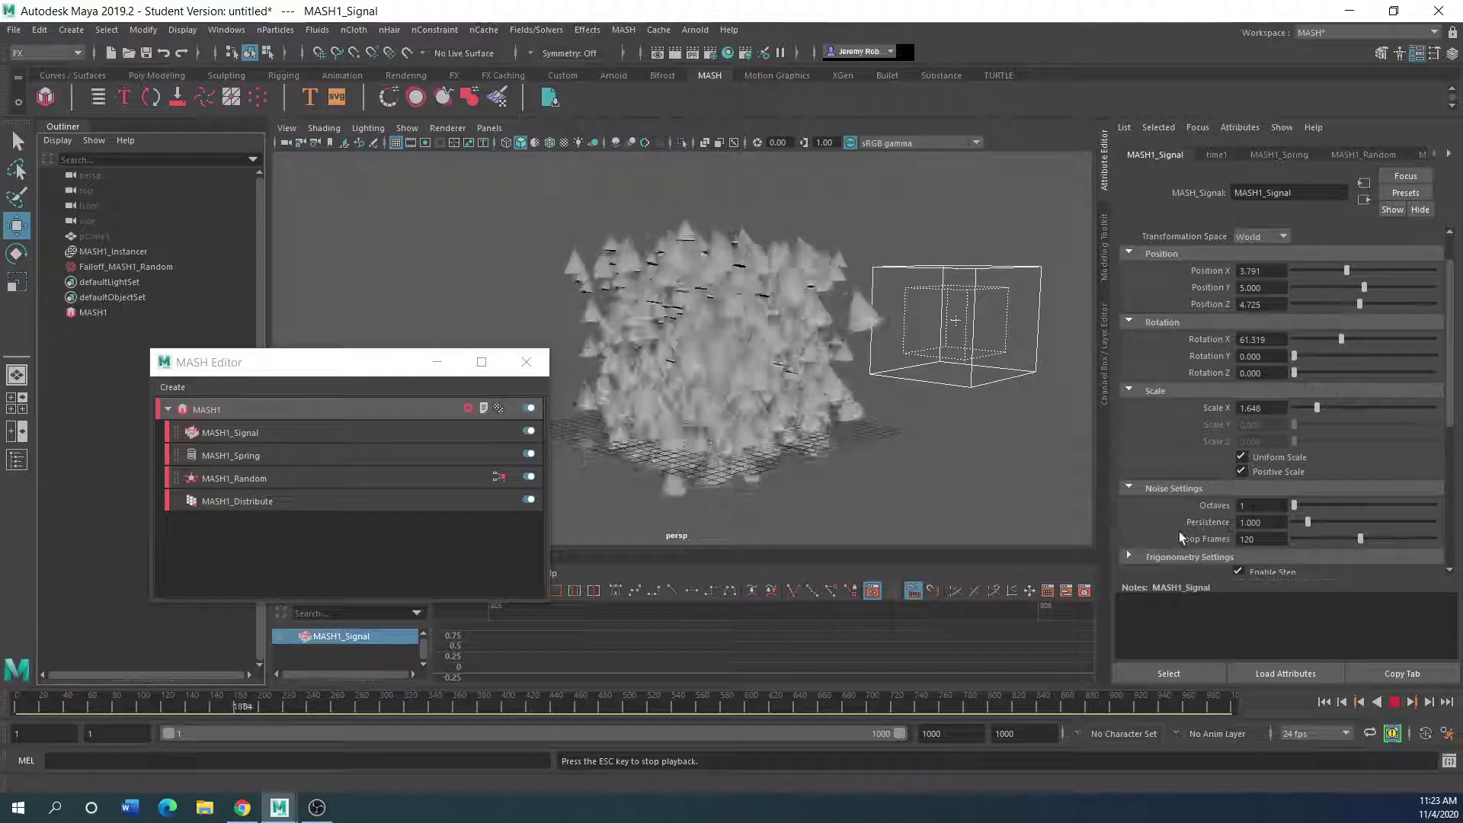
pyautogui.scroll(-2, 1179, 534)
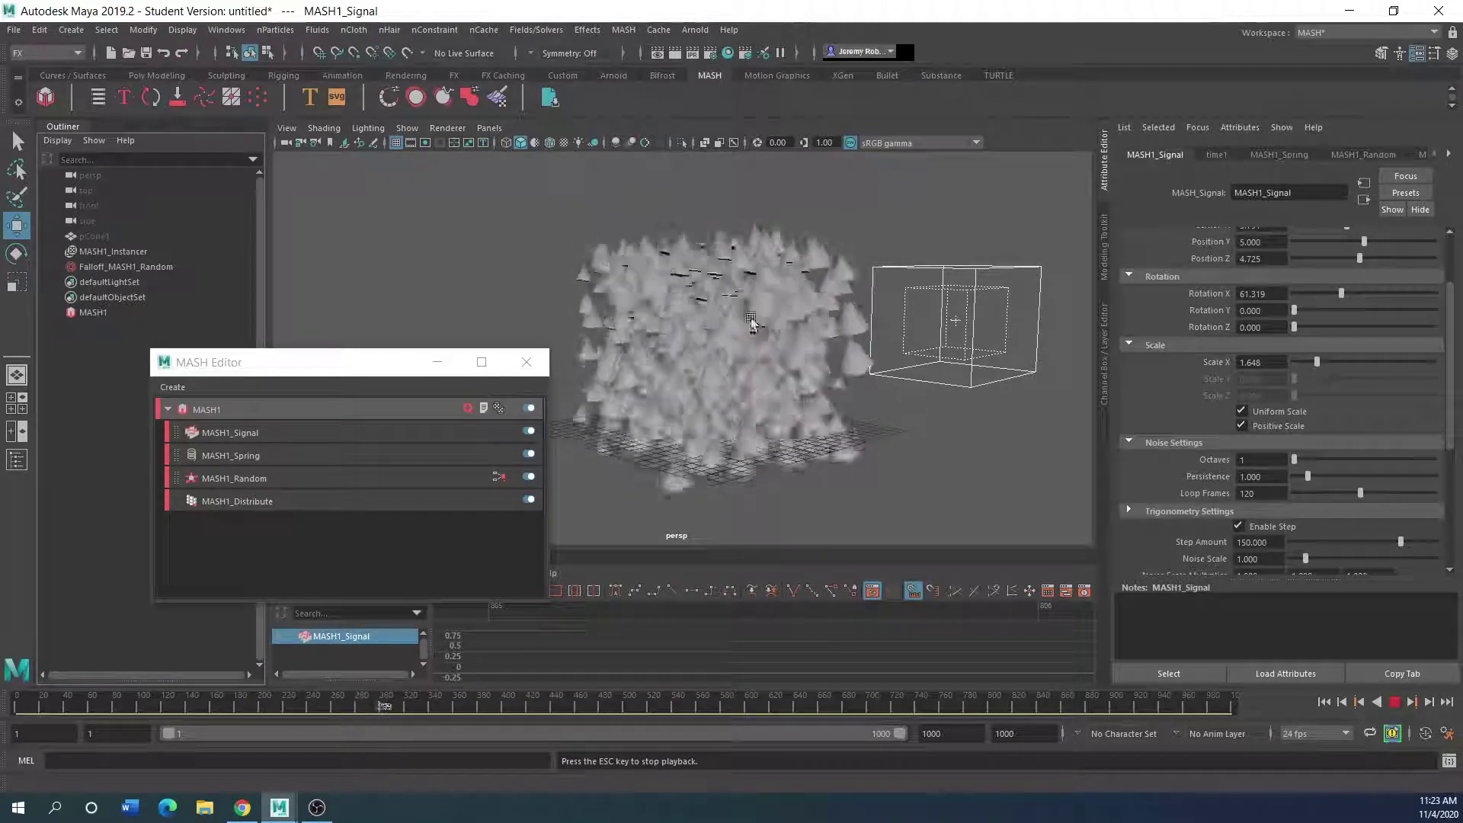
pyautogui.moveTo(1294, 460)
pyautogui.mouseDown()
pyautogui.moveTo(1324, 468)
pyautogui.moveTo(1289, 471)
pyautogui.mouseUp()
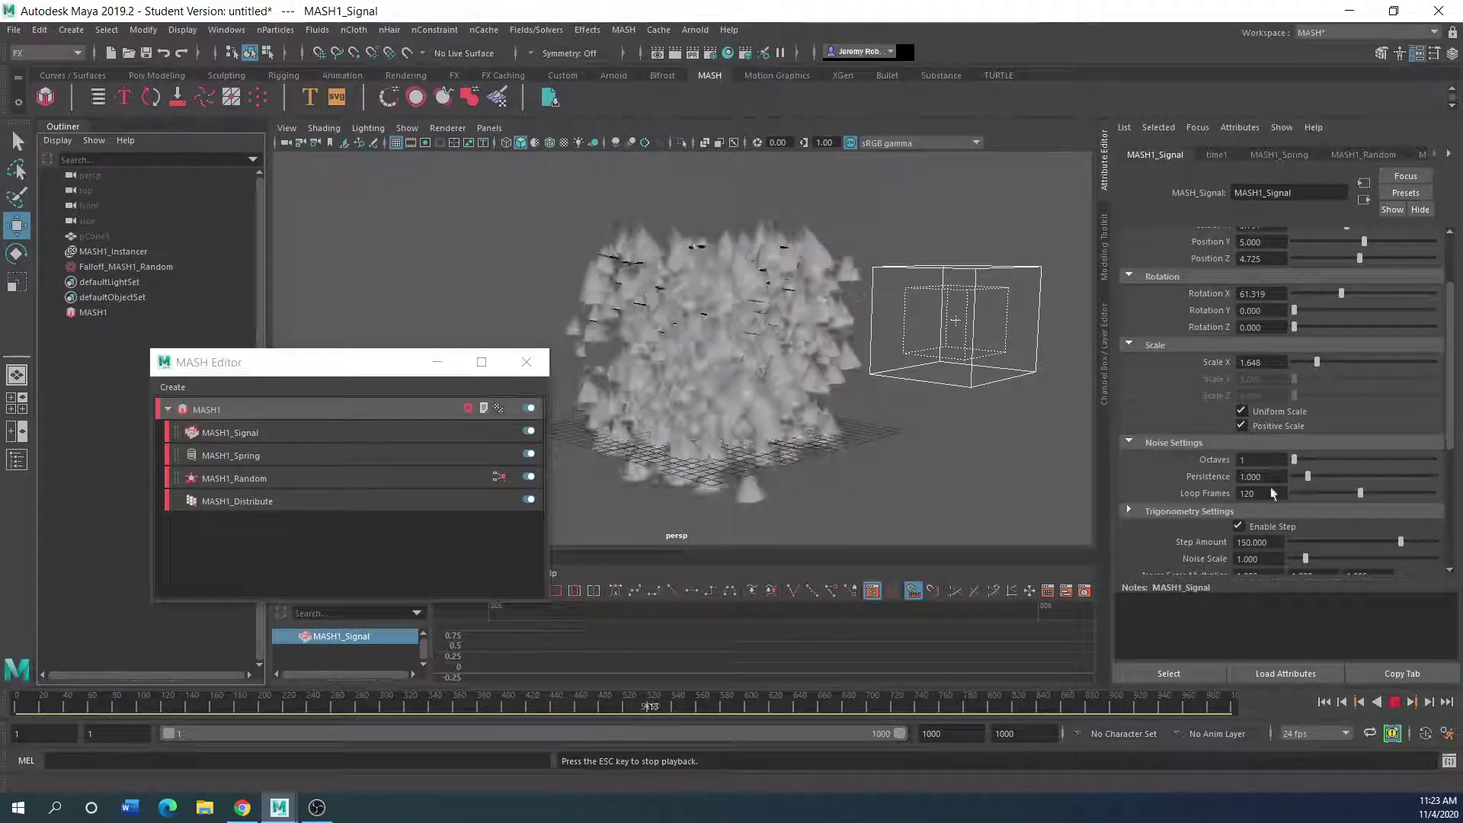
pyautogui.scroll(-6, 1179, 515)
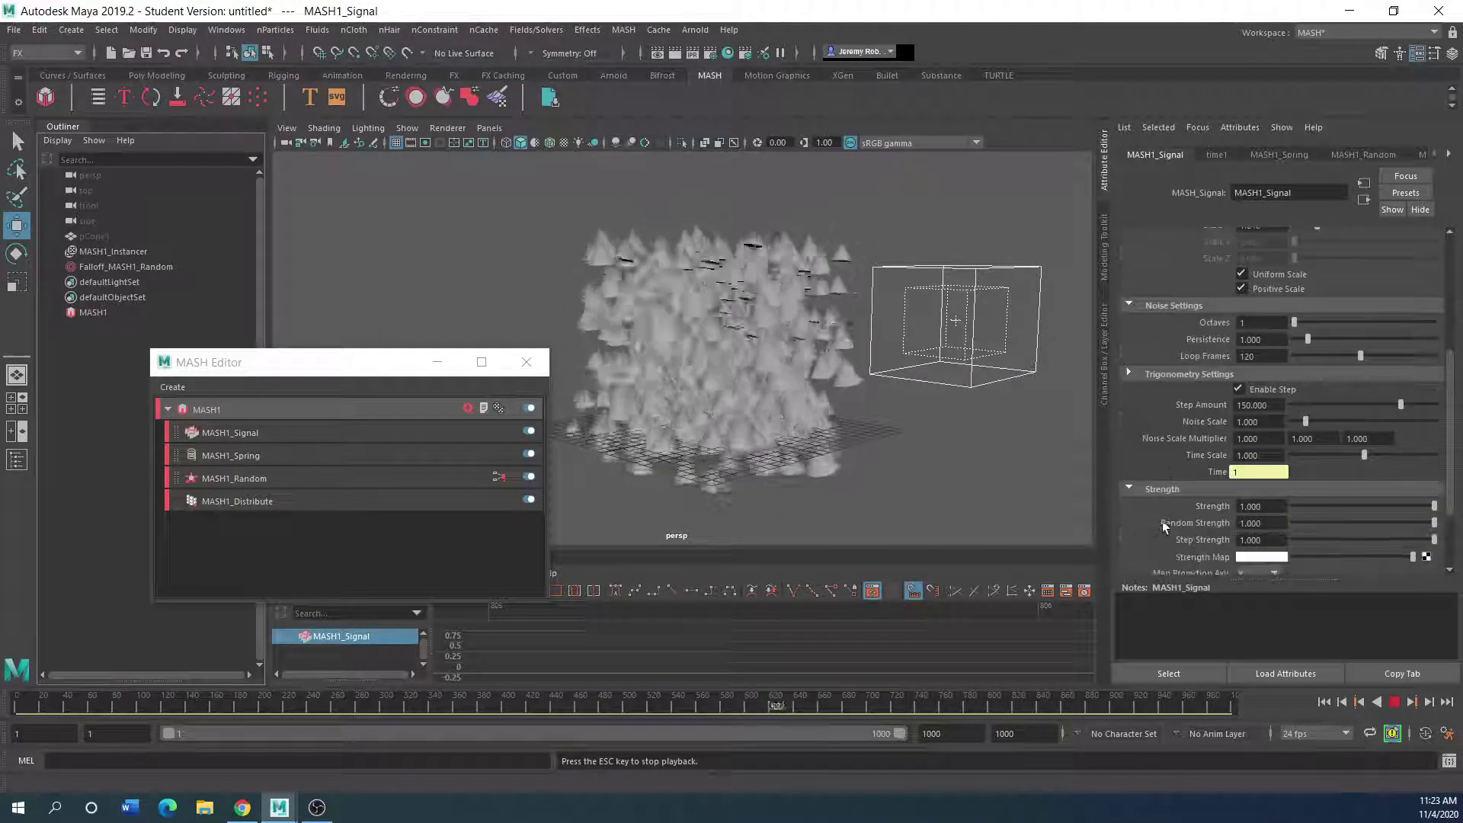
# Step: Reduce the Signal node's Strength to 0.093 and disable Enable Step, ending playback
pyautogui.scroll(-2, 1160, 541)
pyautogui.moveTo(1434, 460); pyautogui.dragTo(1307, 468)
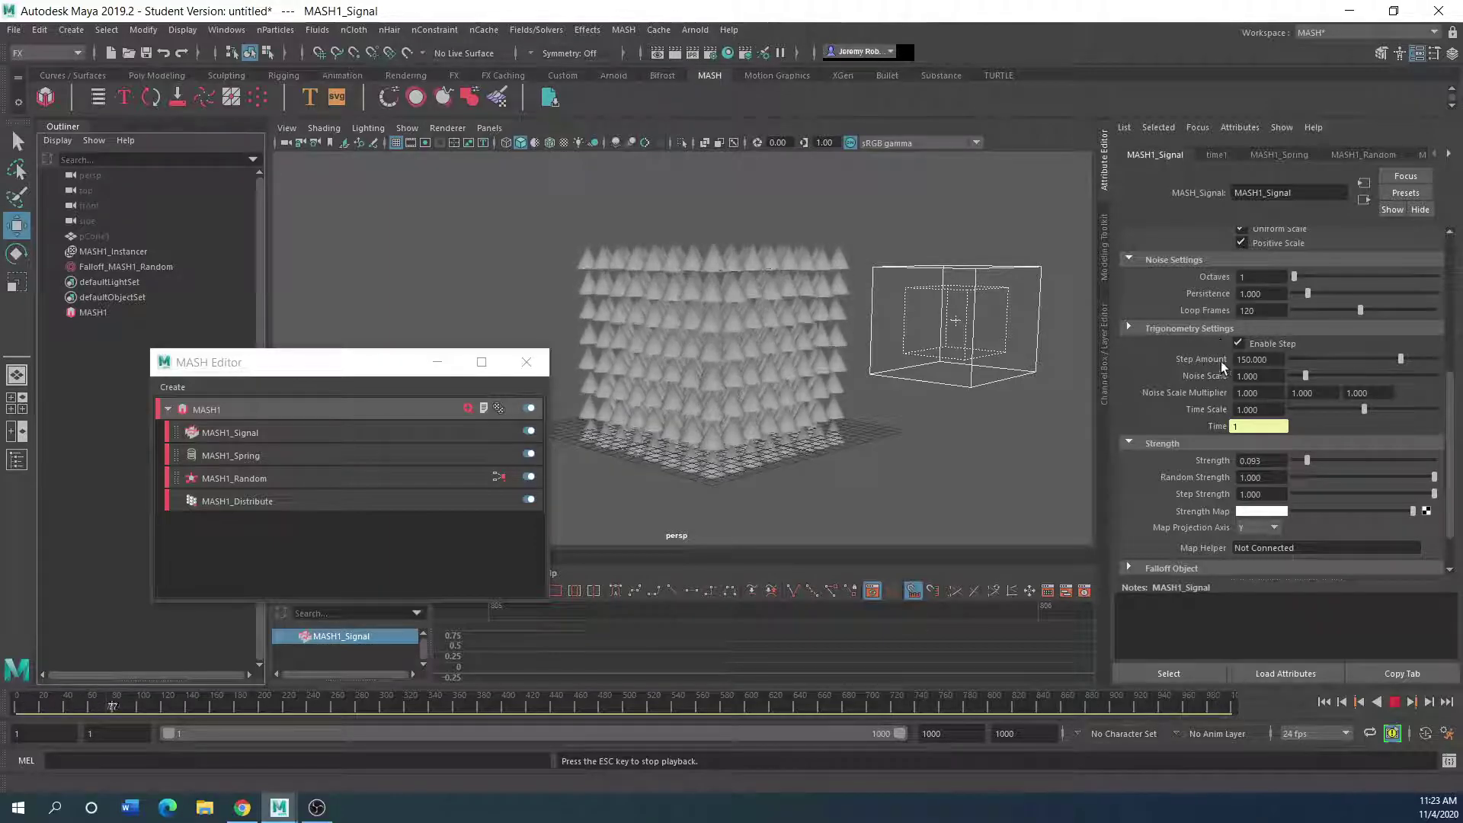
pyautogui.click(1239, 343)
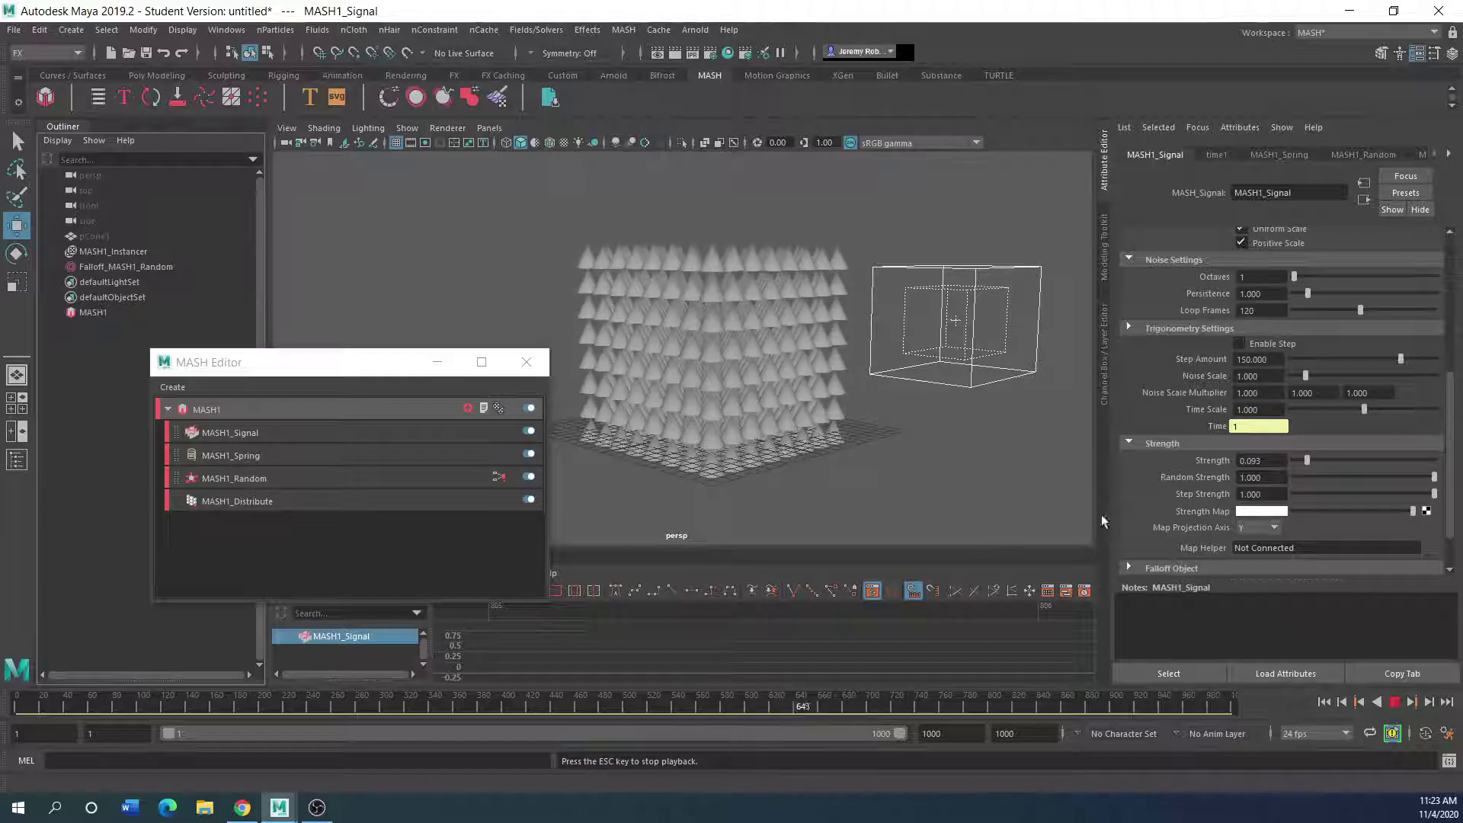
pyautogui.scroll(-2, 1167, 503)
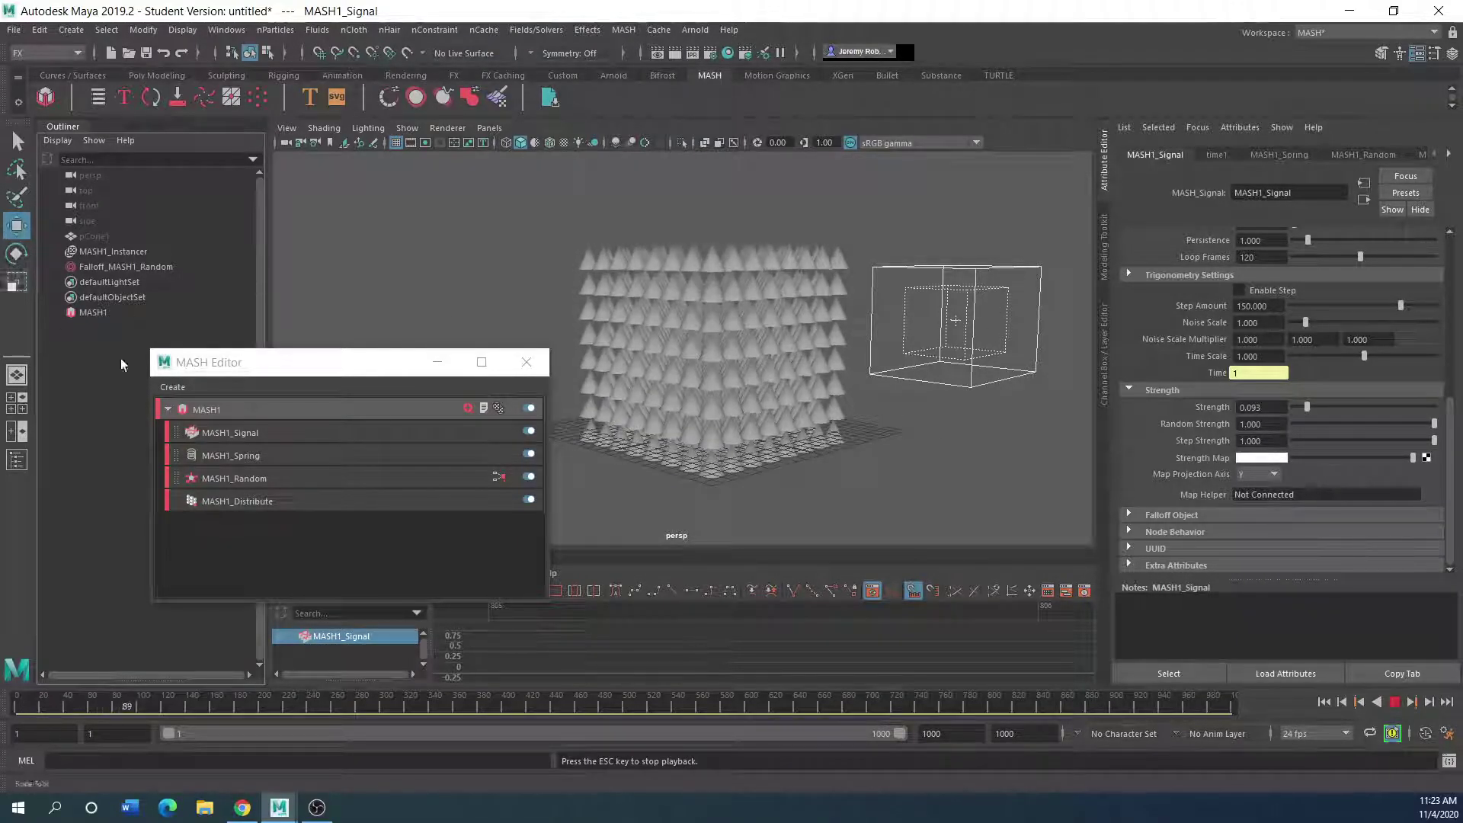
pyautogui.click(1394, 701)
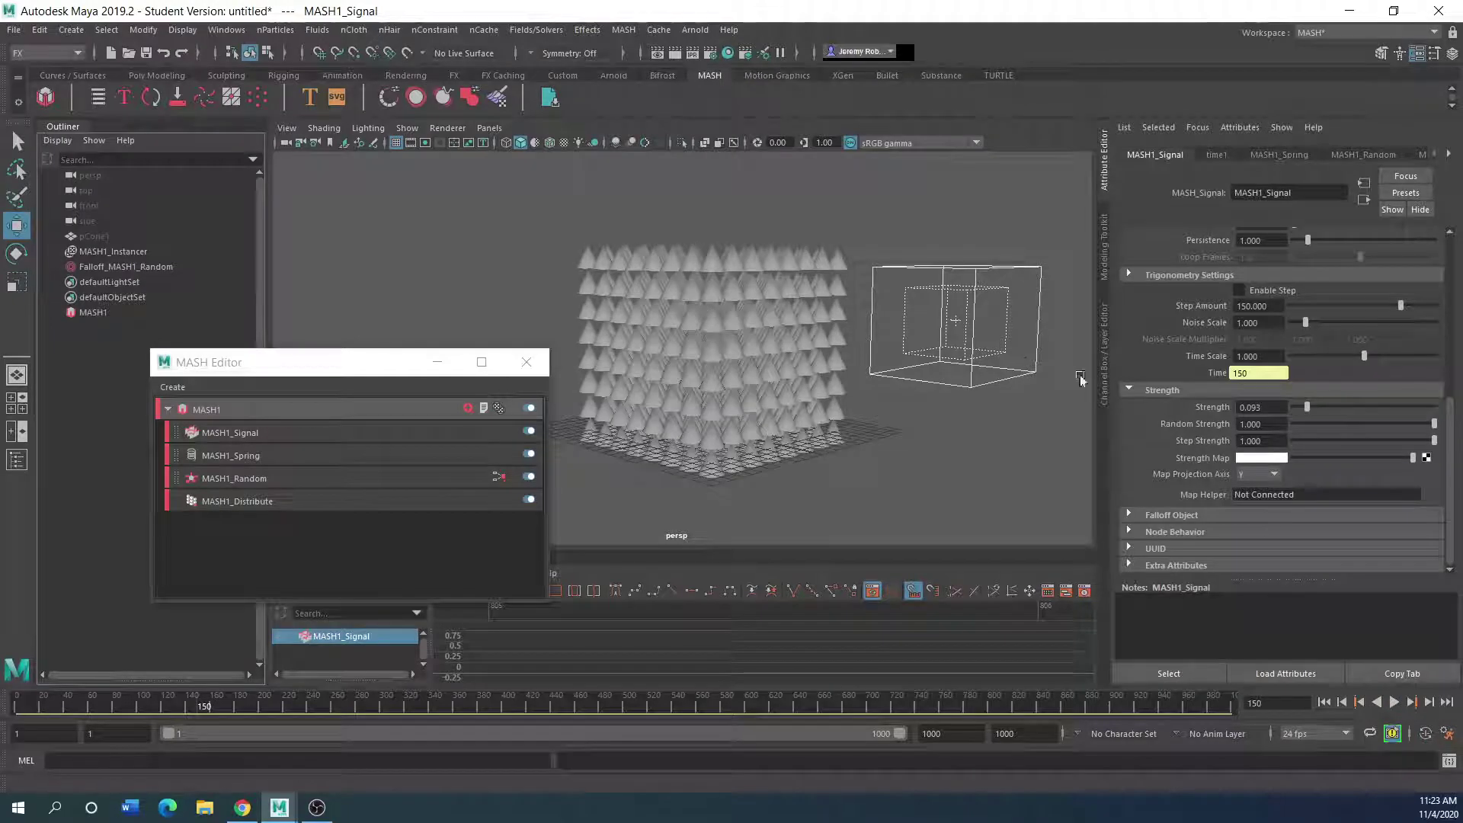
# Step: Move the cube falloff into the cone grid, preview the animation, and pull the cube back out to about -40.6 along Z
pyautogui.click(972, 377)
pyautogui.moveTo(887, 337); pyautogui.dragTo(613, 364)
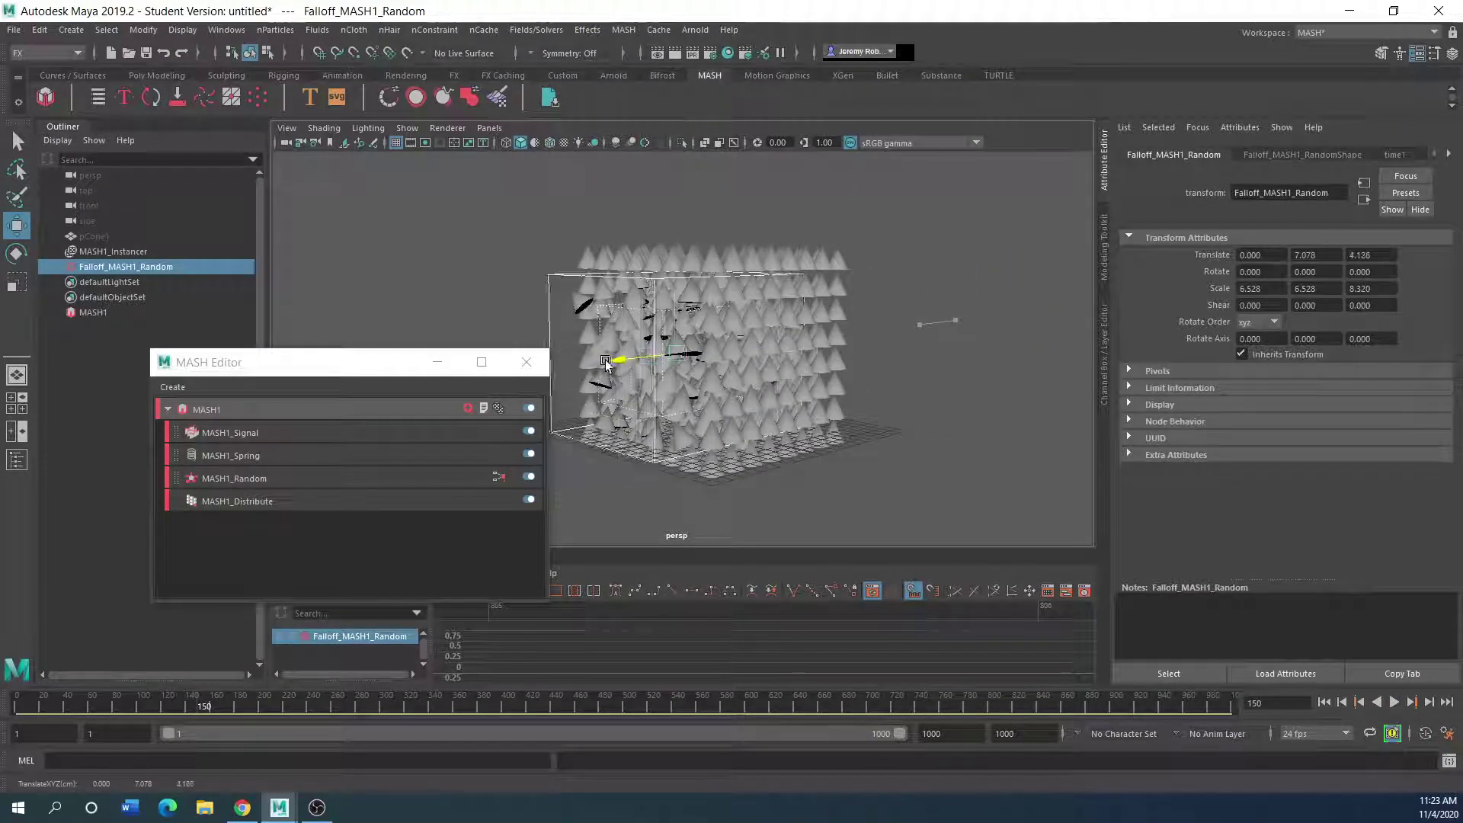
pyautogui.click(1394, 701)
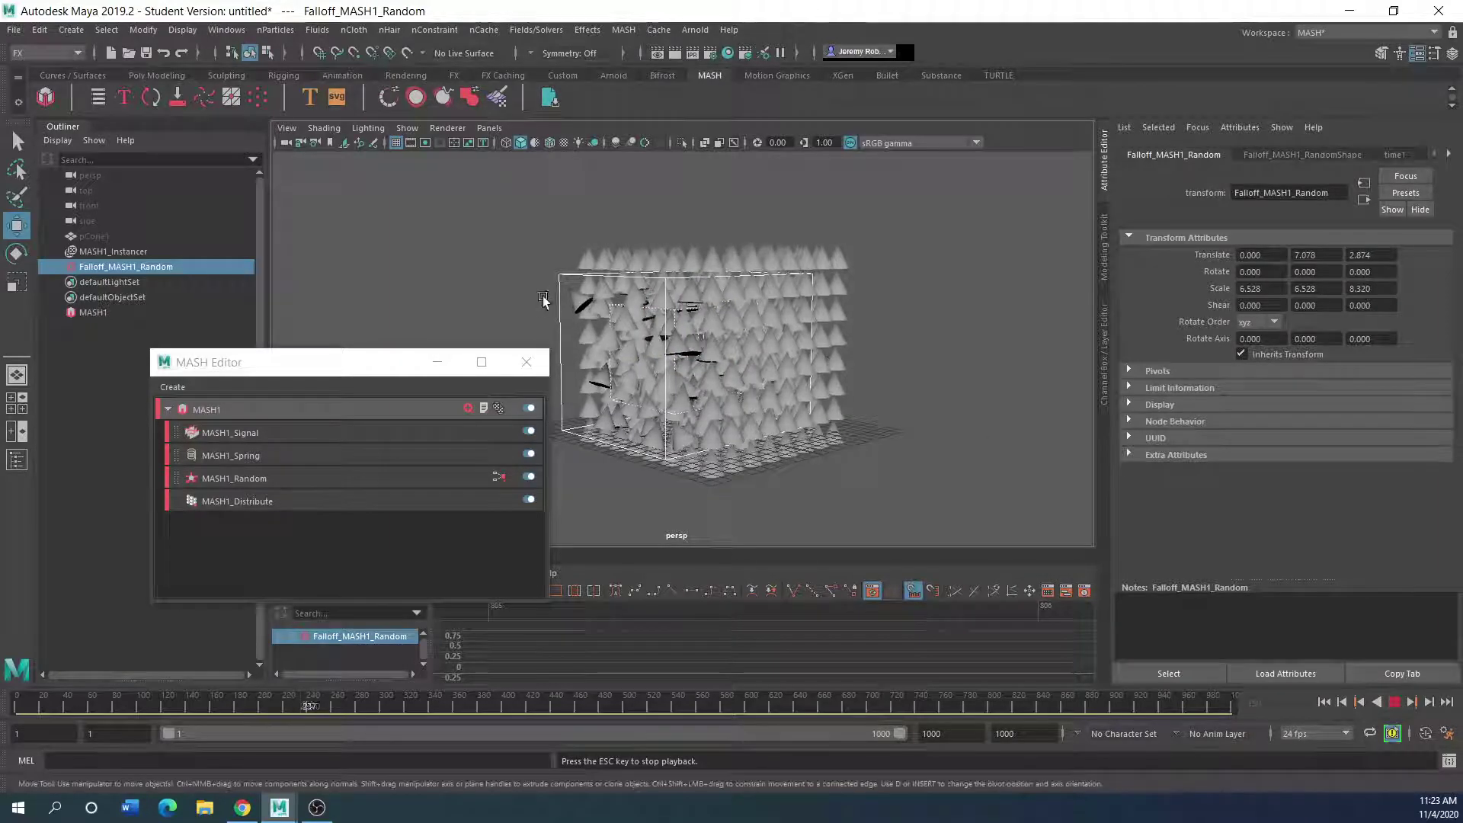
pyautogui.click(1394, 701)
pyautogui.click(1394, 701)
pyautogui.moveTo(645, 349); pyautogui.dragTo(925, 325)
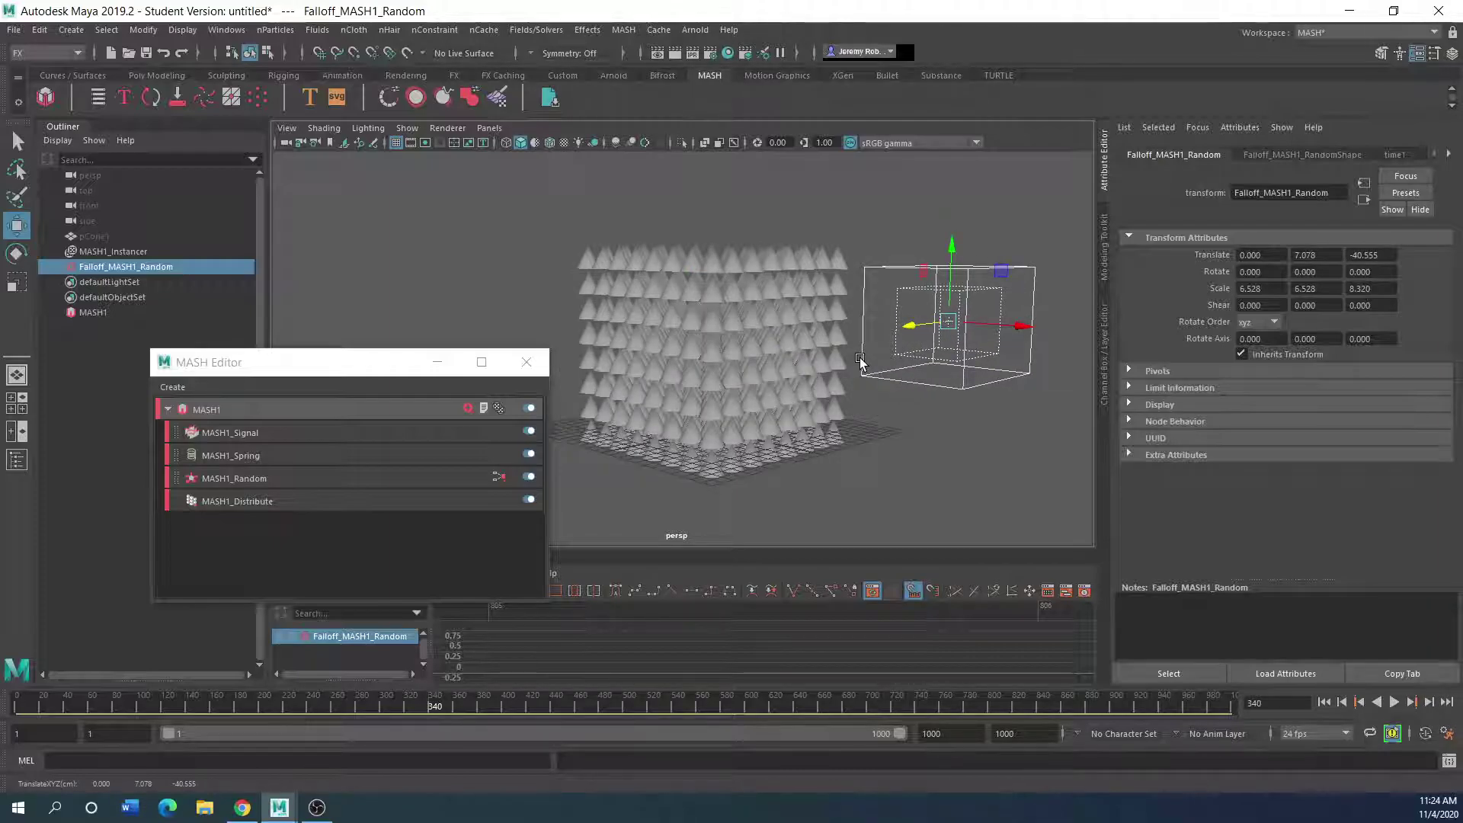
# Step: Key the falloff cube's transforms at frame 1, and again at frame 61 with the cube moved to about 17.9 along Z
pyautogui.click(13, 707)
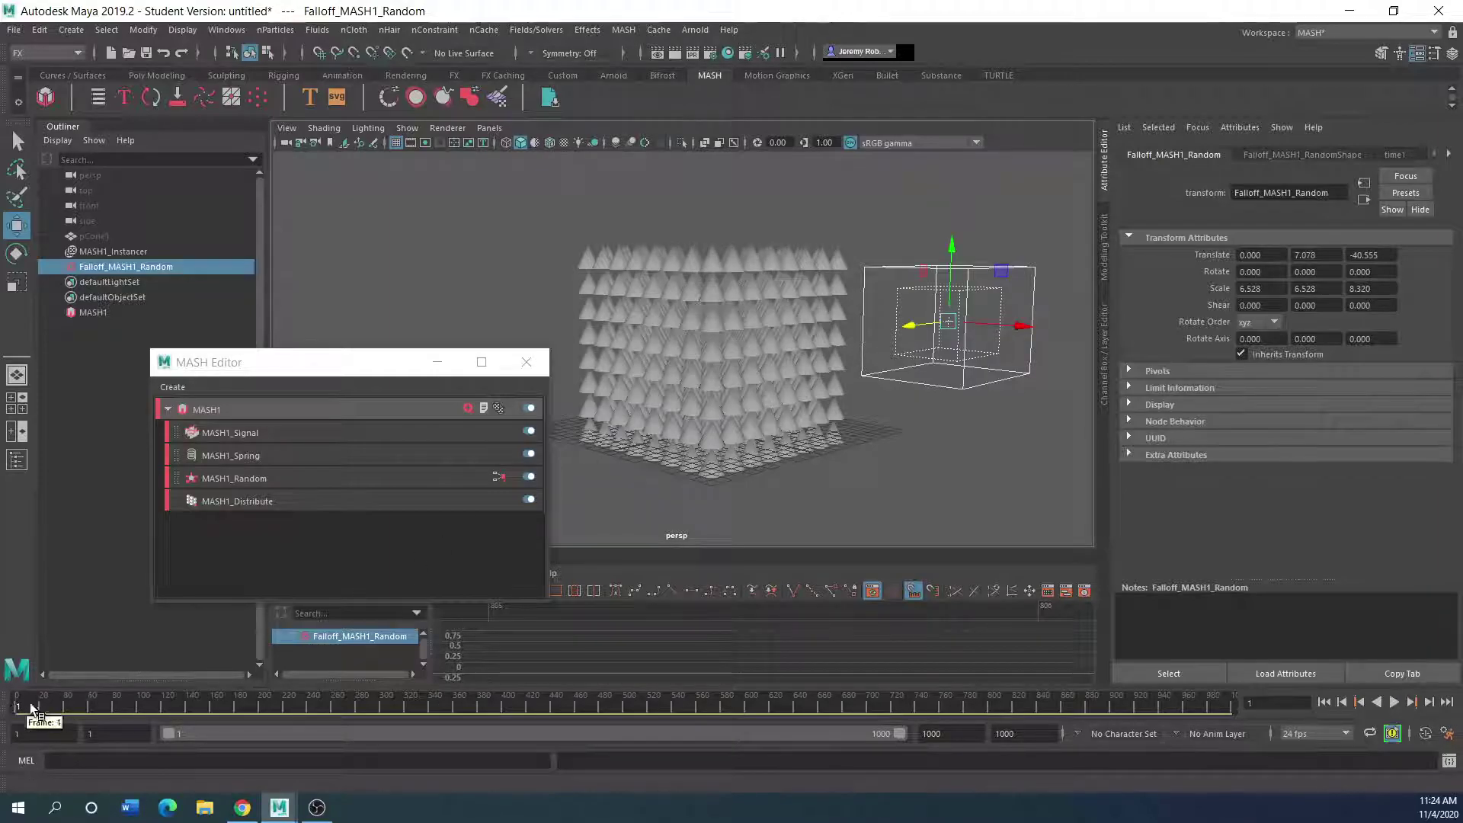
pyautogui.press('s')
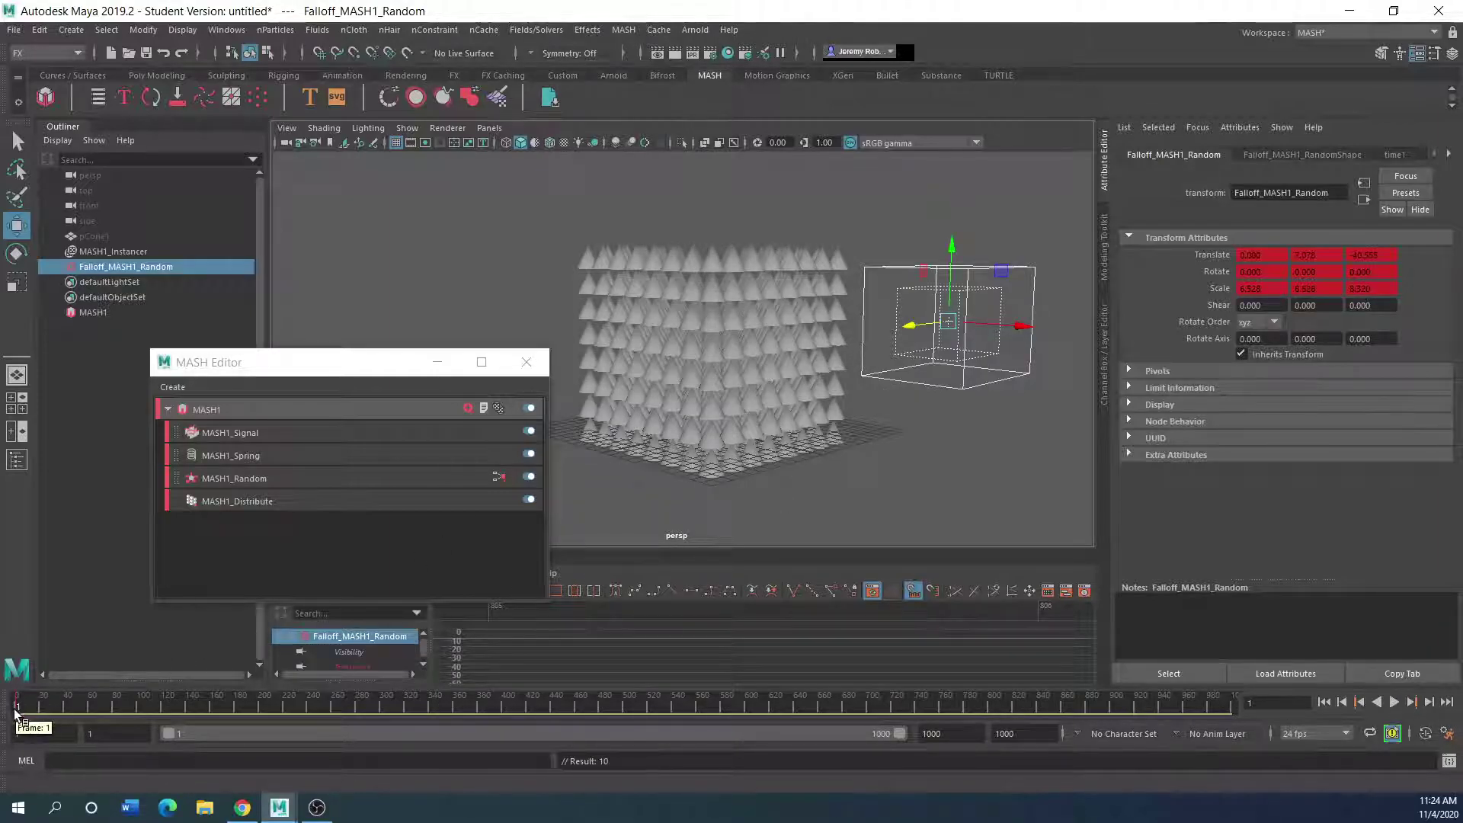
pyautogui.hotkey('alt', 'v')
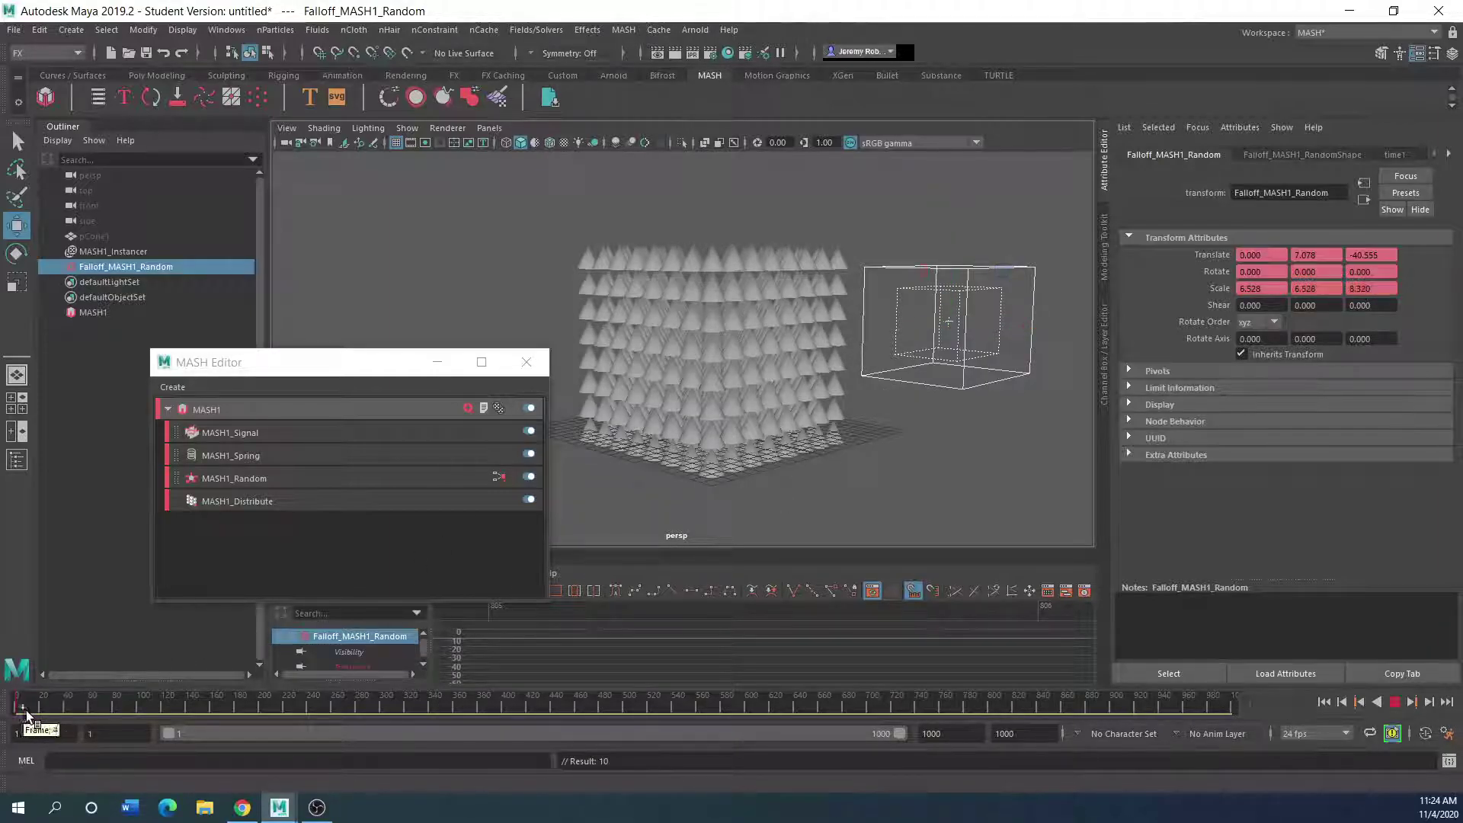
pyautogui.click(91, 709)
pyautogui.moveTo(908, 326); pyautogui.dragTo(480, 446)
pyautogui.press('s')
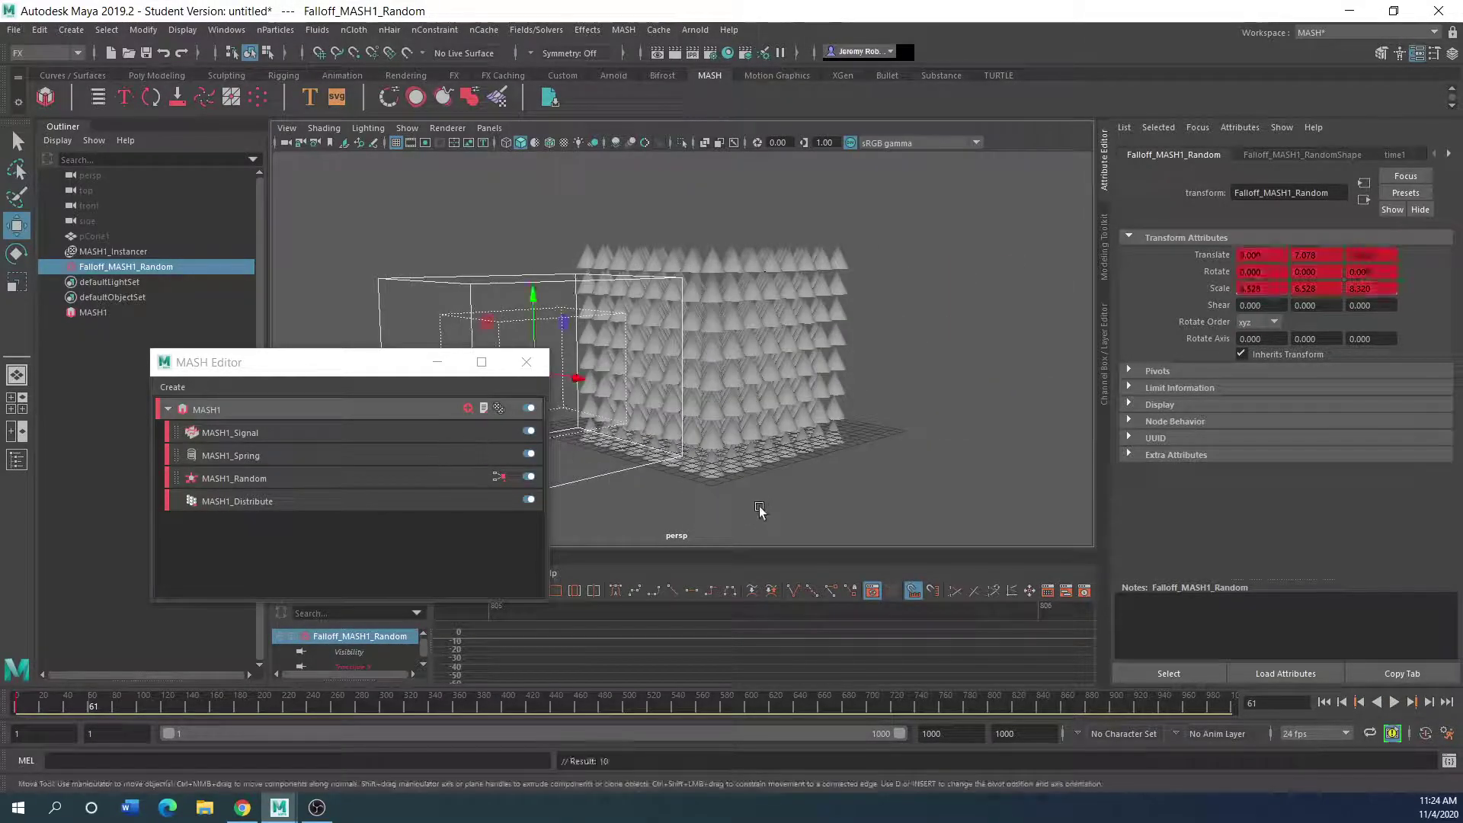
# Step: Preview the falloff cube's animation from the start and undo its keyframes and move
pyautogui.moveTo(90, 708); pyautogui.dragTo(16, 702)
pyautogui.click(1394, 701)
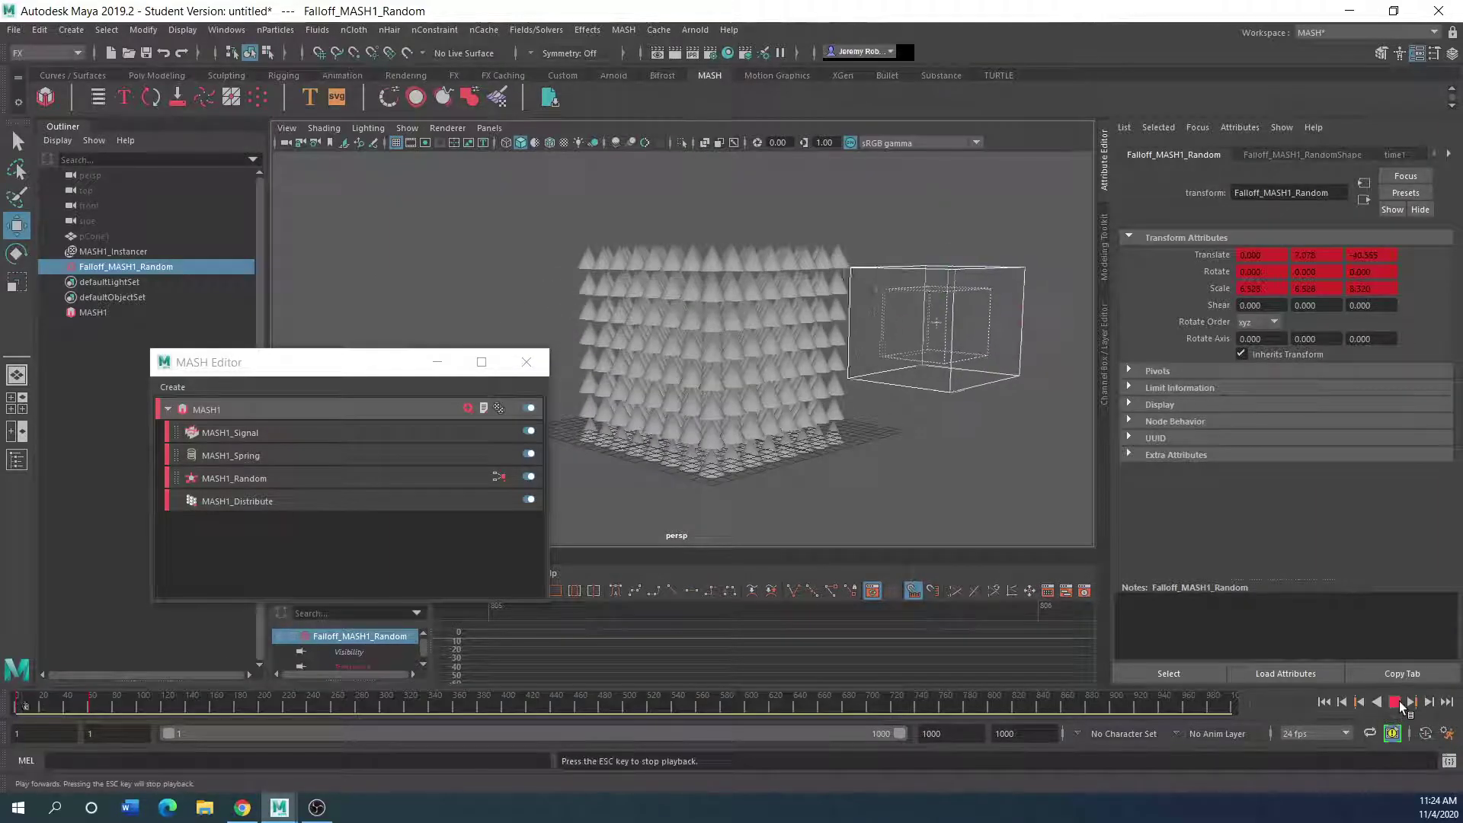
pyautogui.click(1399, 702)
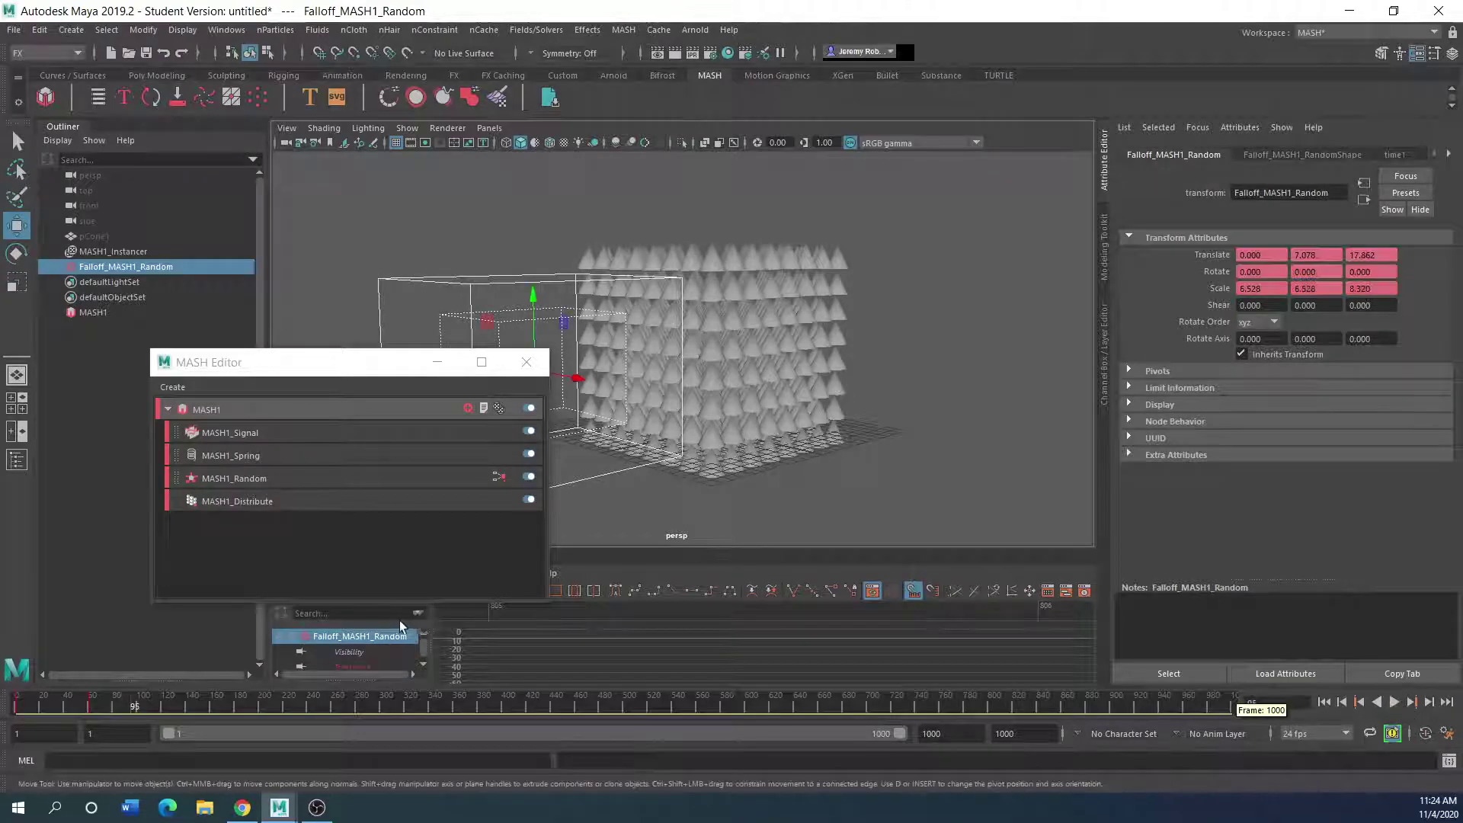
pyautogui.hotkey('ctrl', 'z')
pyautogui.hotkey('ctrl', 'z')
pyautogui.hotkey('ctrl', 'z')
pyautogui.hotkey('ctrl', 'z')
pyautogui.hotkey('ctrl', 'z')
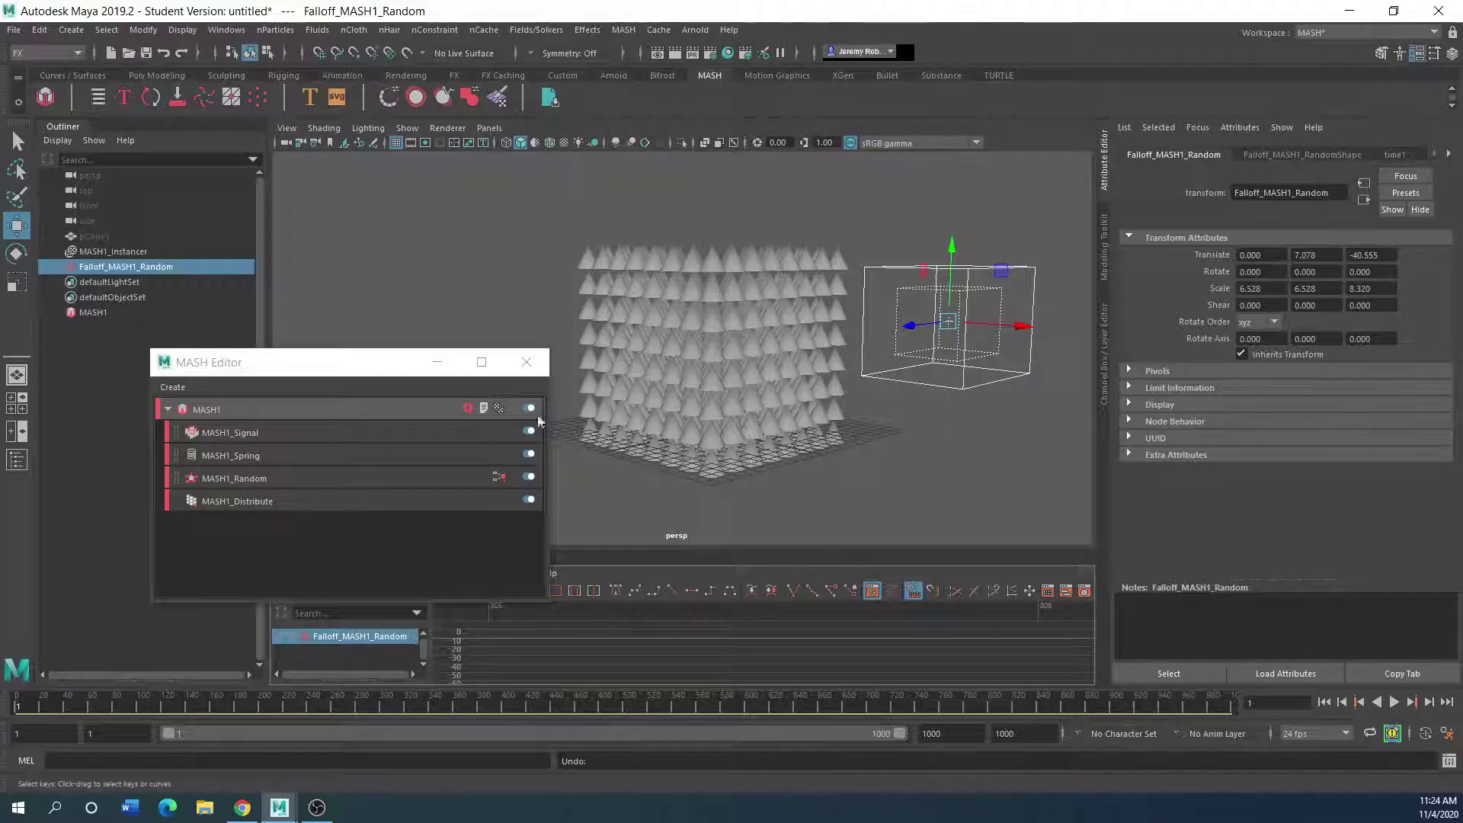
# Step: Turn on Enable Step for the Signal node and preview the animation
pyautogui.click(1395, 703)
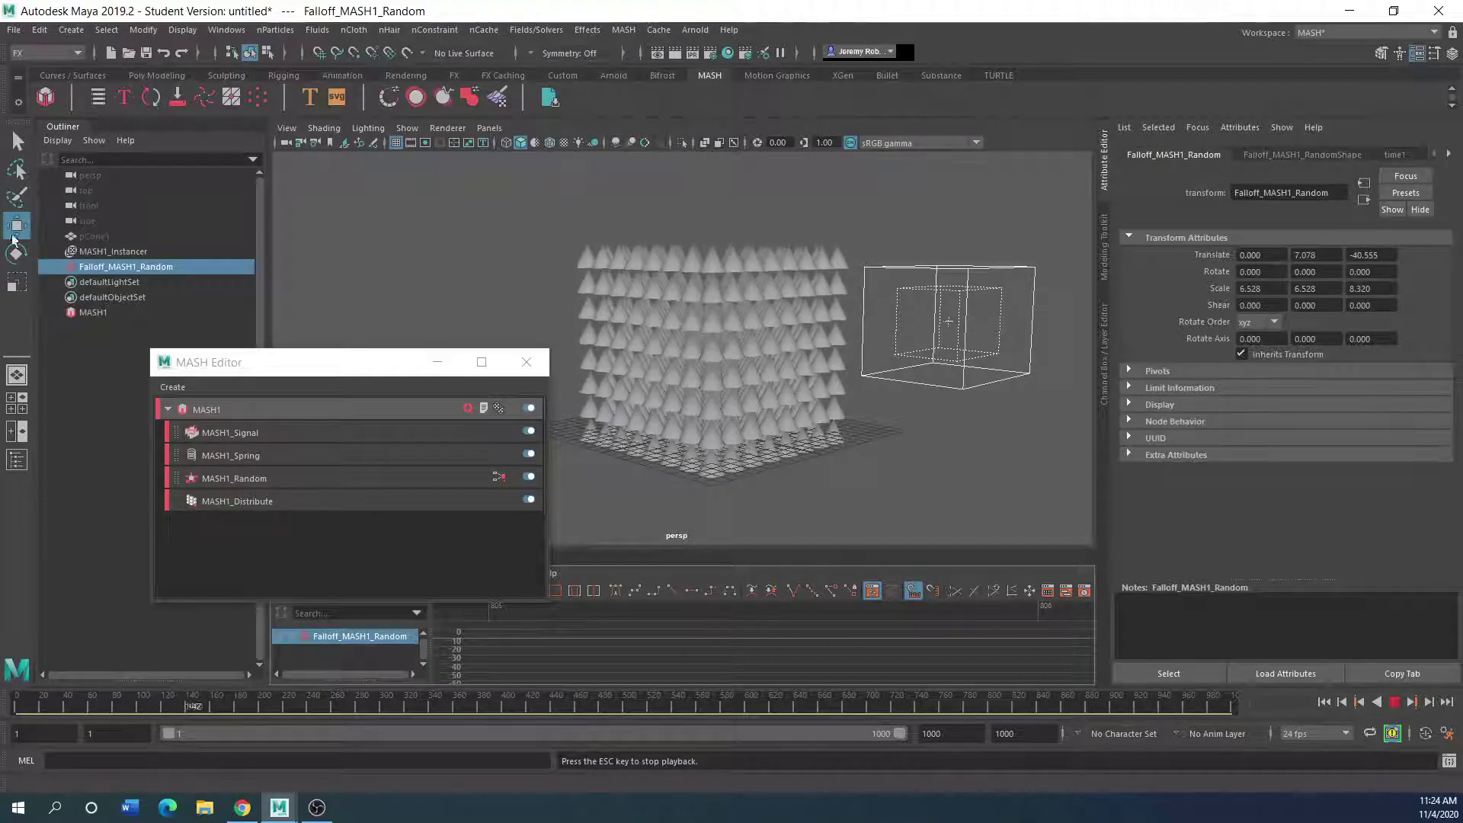
pyautogui.click(271, 435)
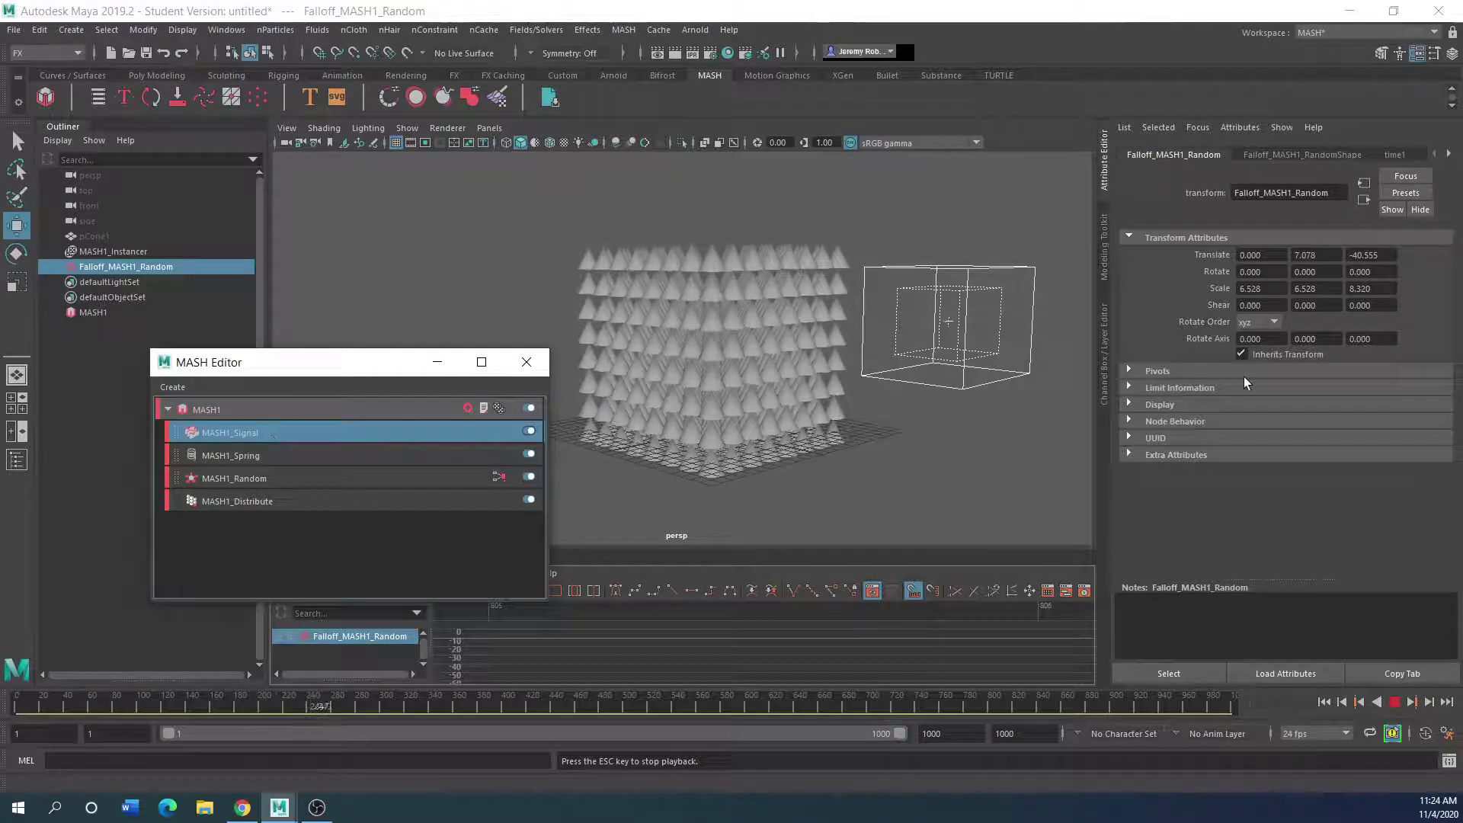
pyautogui.click(1396, 702)
pyautogui.scroll(-5, 1268, 394)
pyautogui.click(1238, 381)
pyautogui.click(1394, 702)
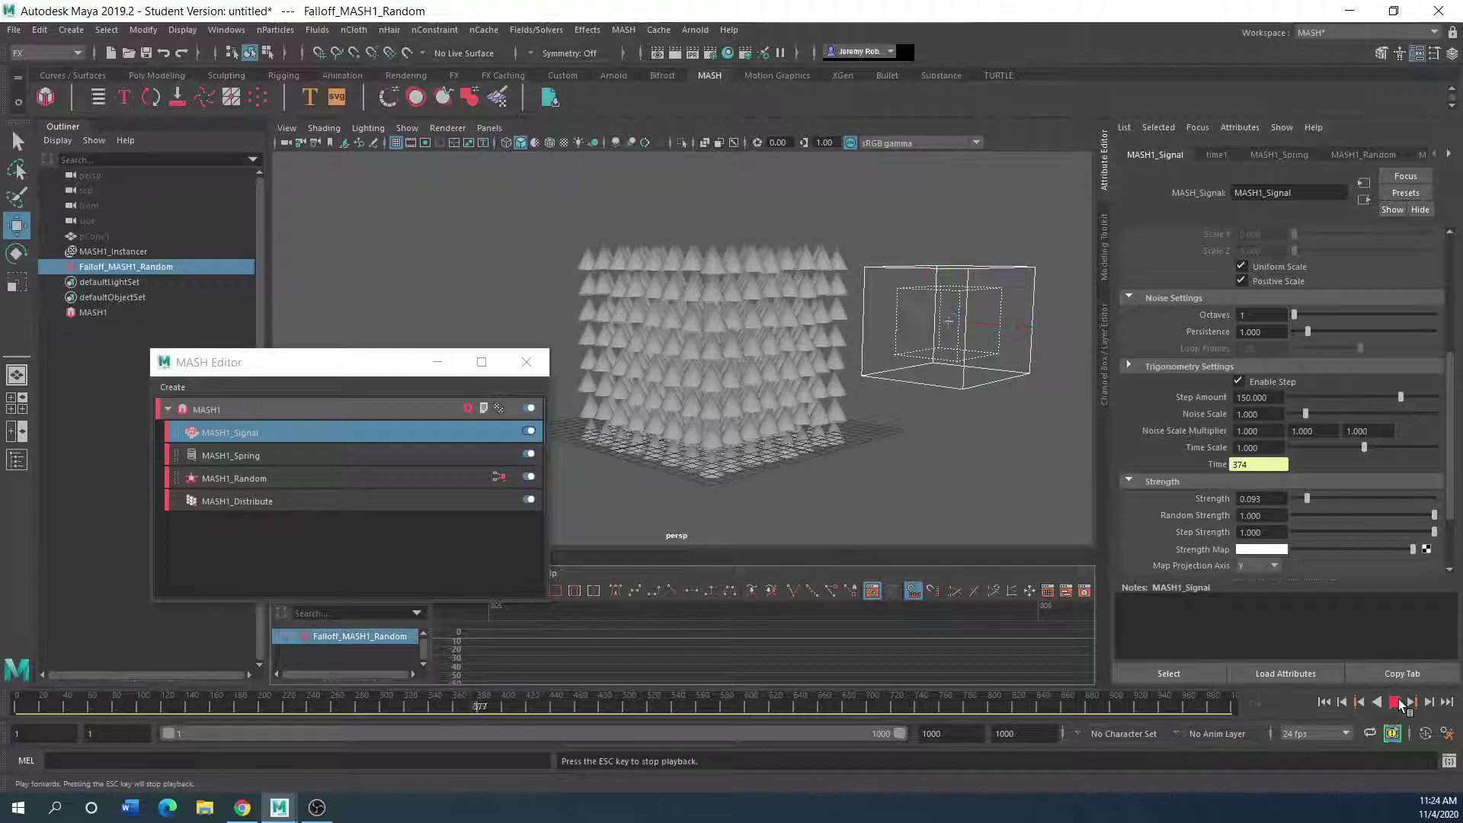
pyautogui.click(1395, 702)
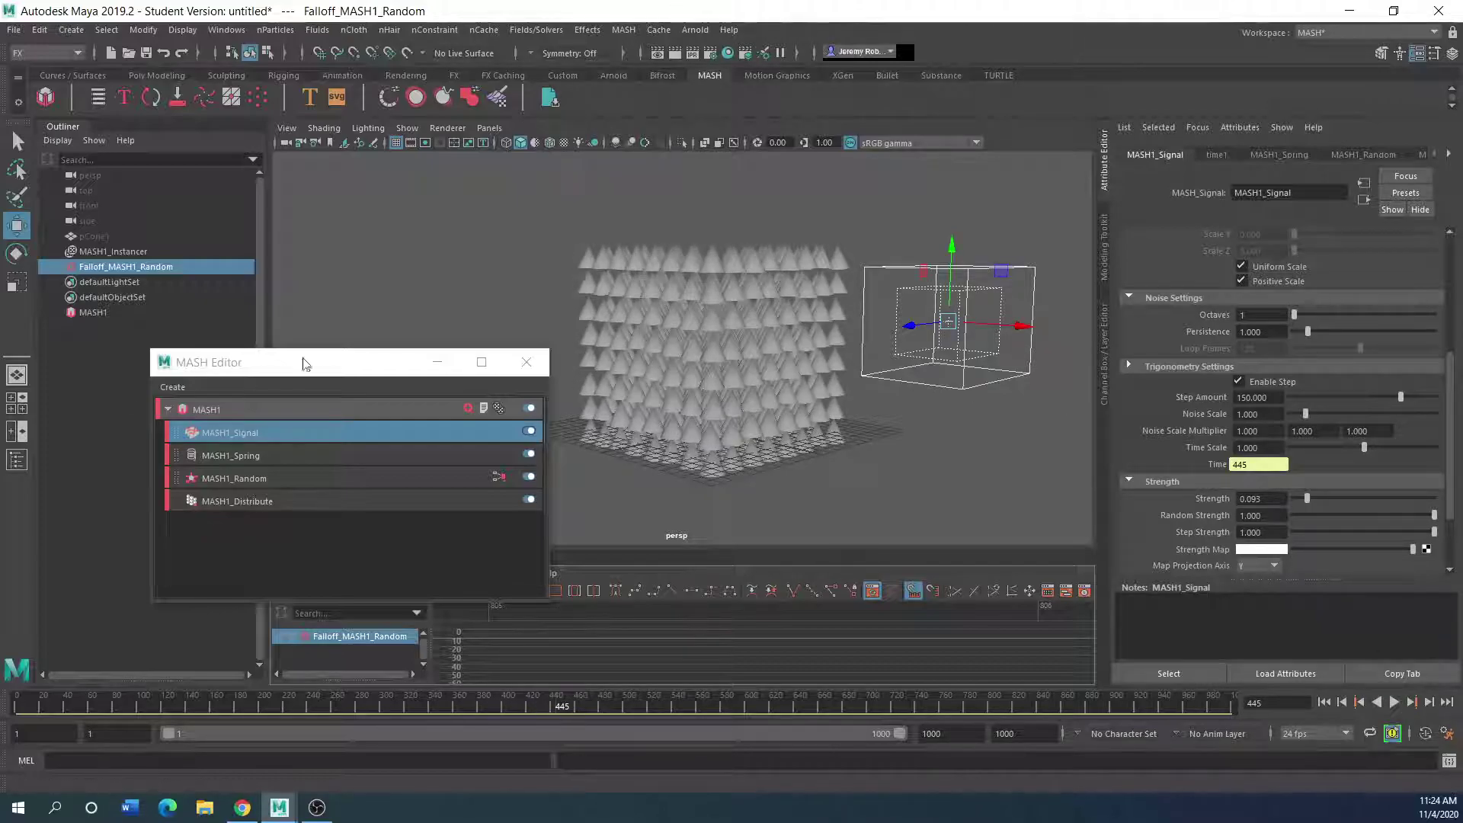
# Step: Move MASH1_Instancer slightly along Z, to about 0.26
pyautogui.moveTo(320, 368); pyautogui.dragTo(243, 393)
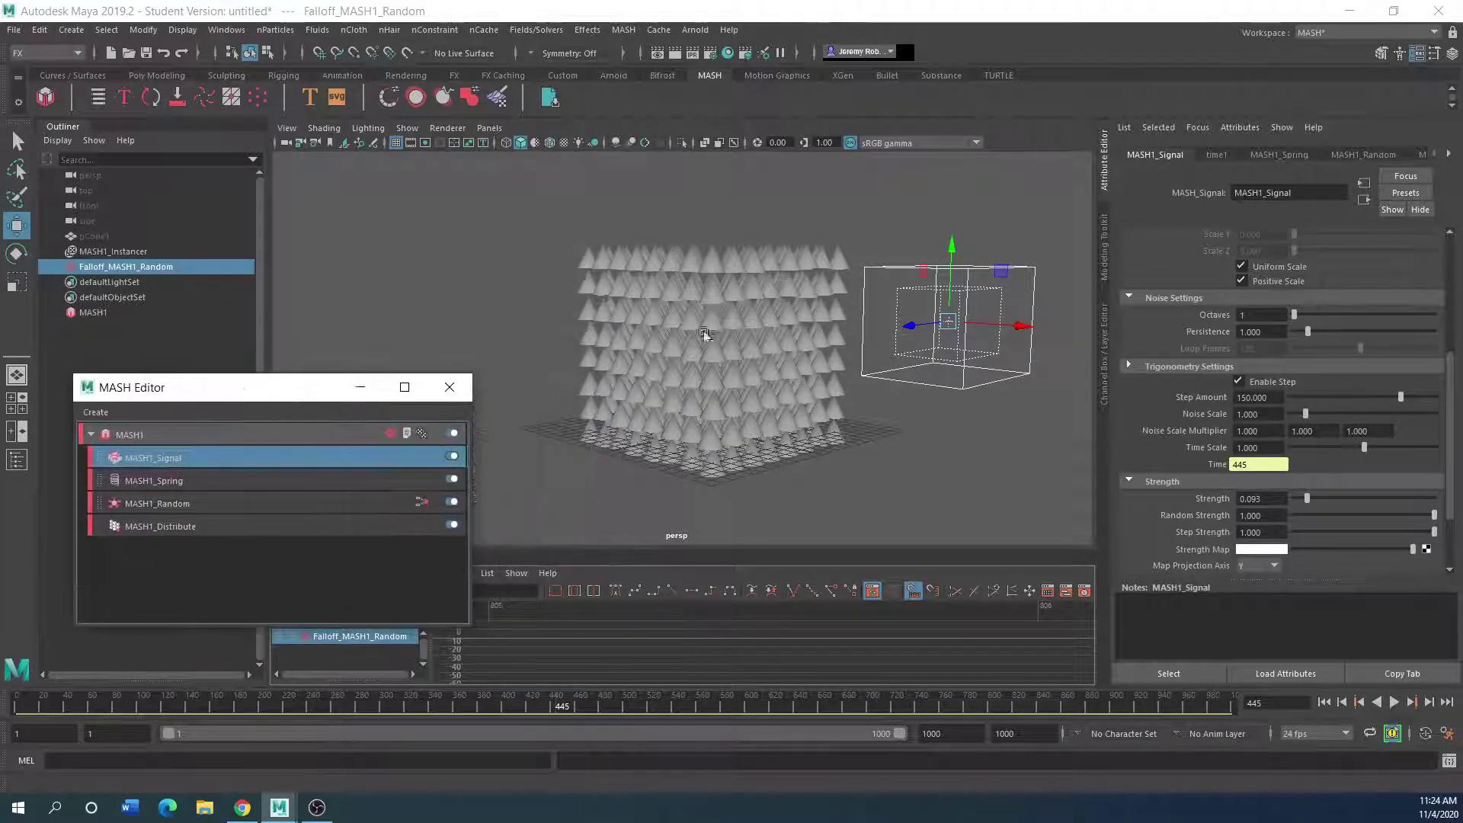
pyautogui.click(720, 396)
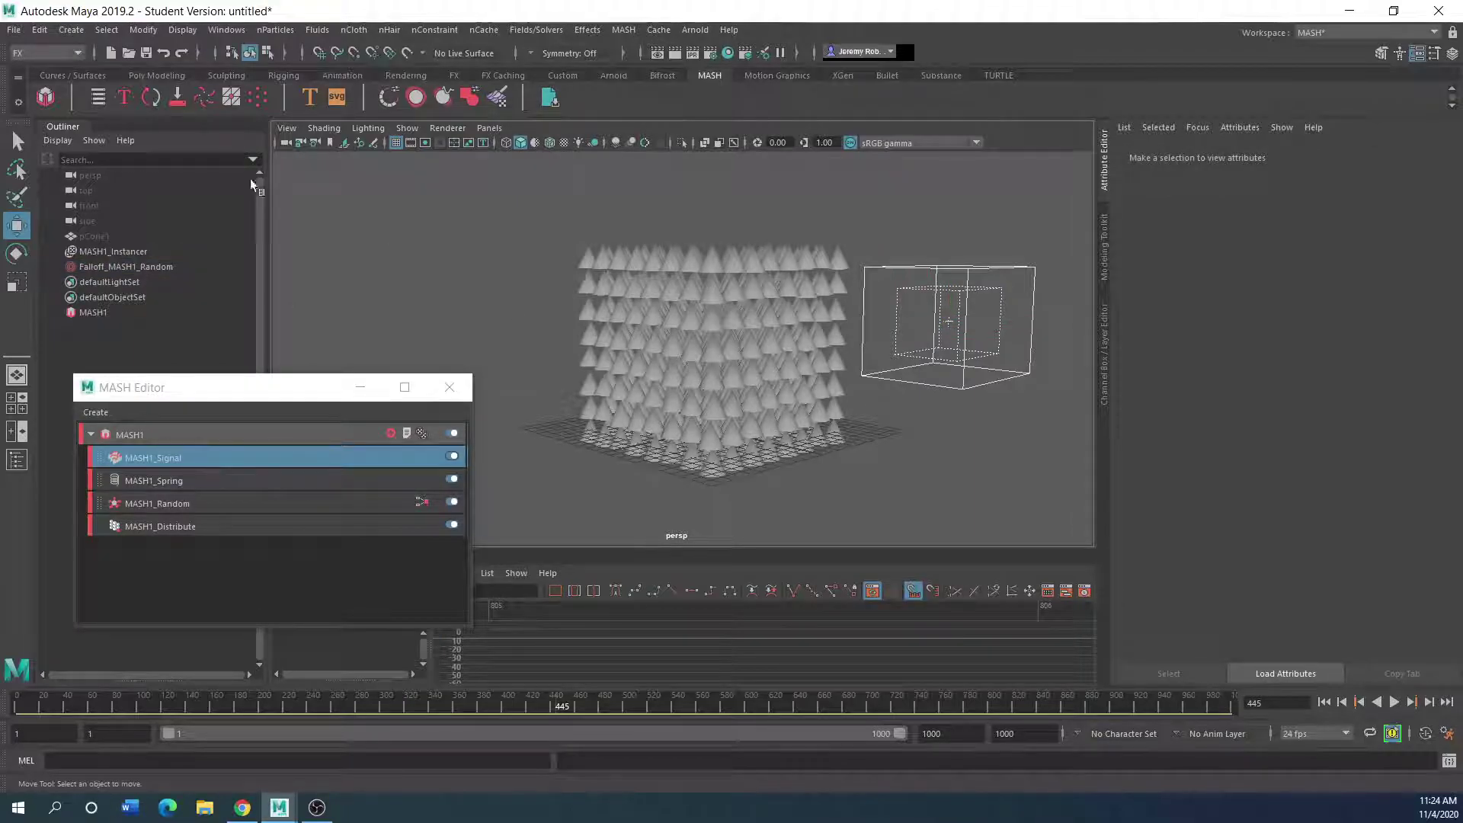
pyautogui.click(103, 250)
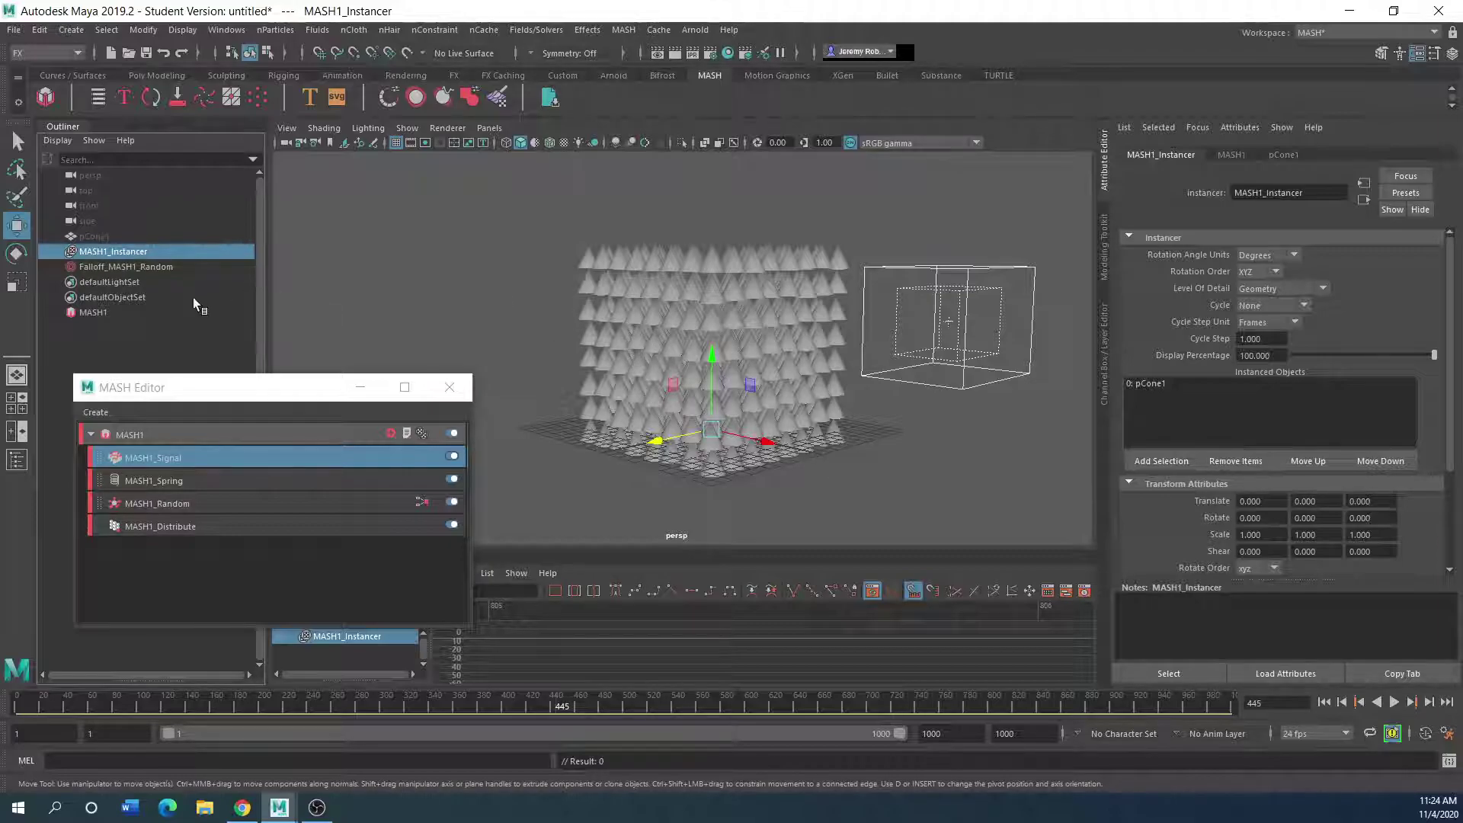
pyautogui.moveTo(656, 437); pyautogui.dragTo(653, 439)
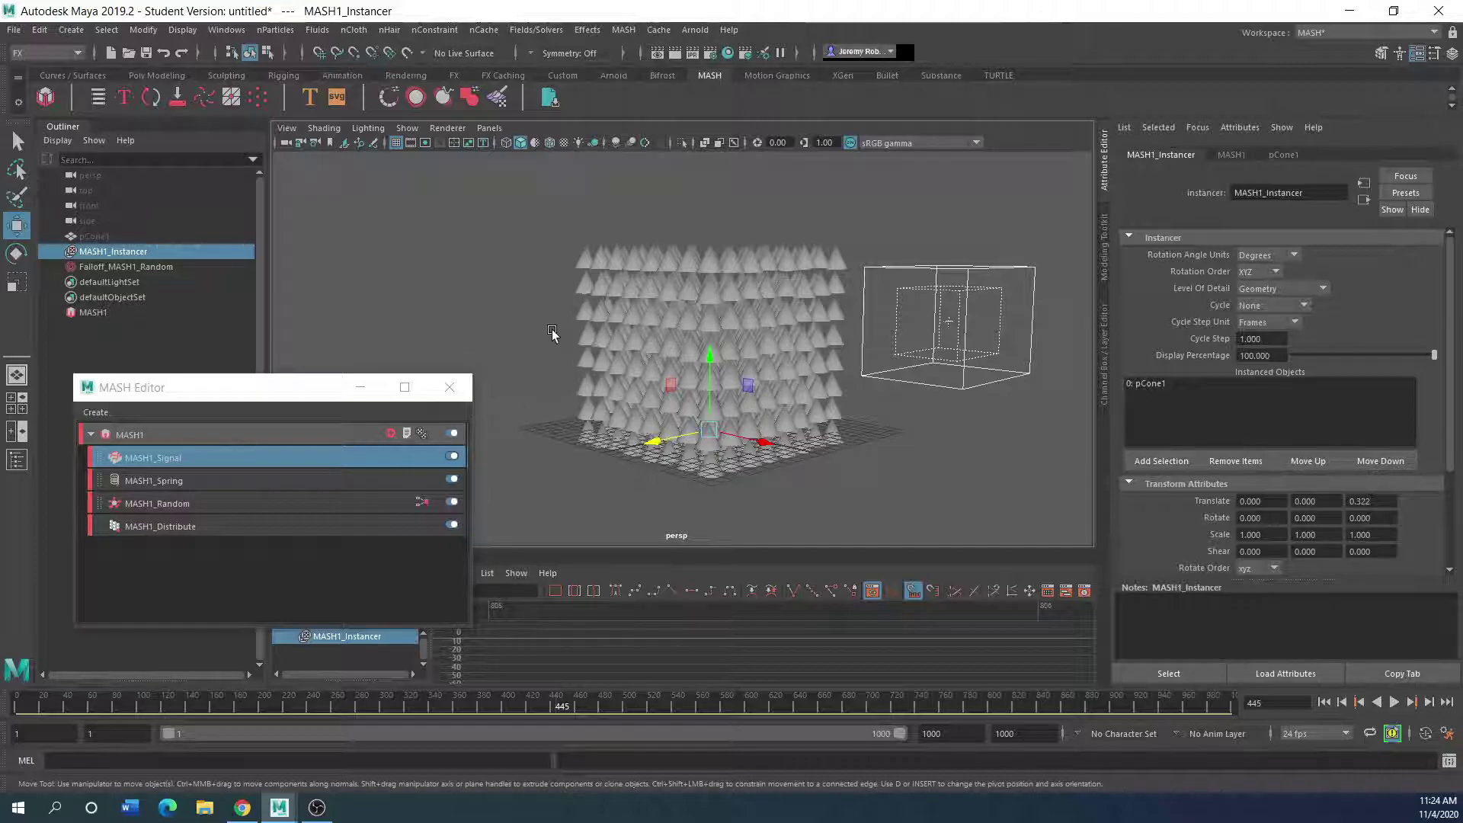
# Step: Add a Transform node to the MASH1 network
pyautogui.moveTo(190, 392); pyautogui.dragTo(231, 370)
pyautogui.click(93, 312)
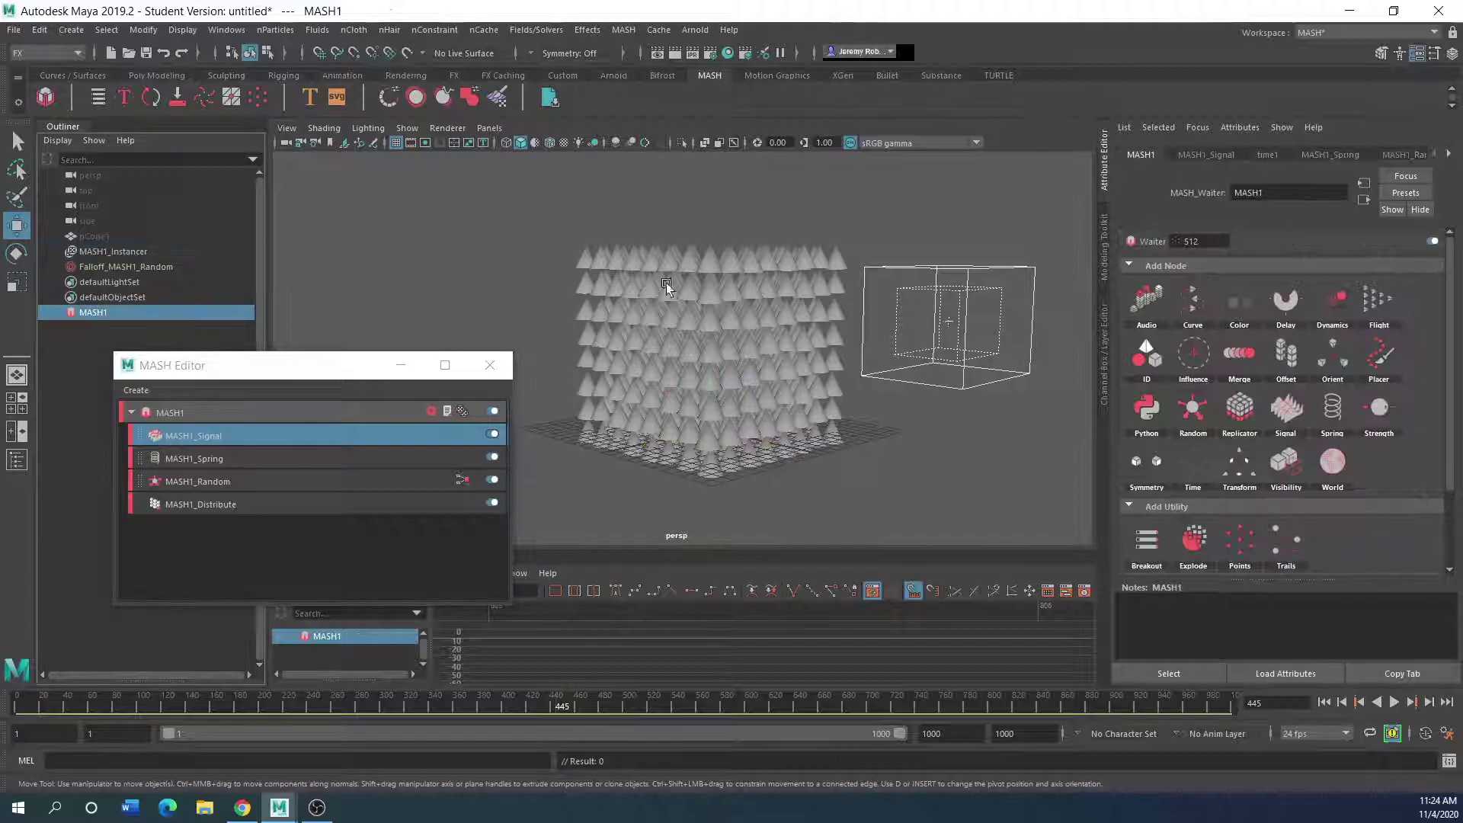
pyautogui.click(1240, 463)
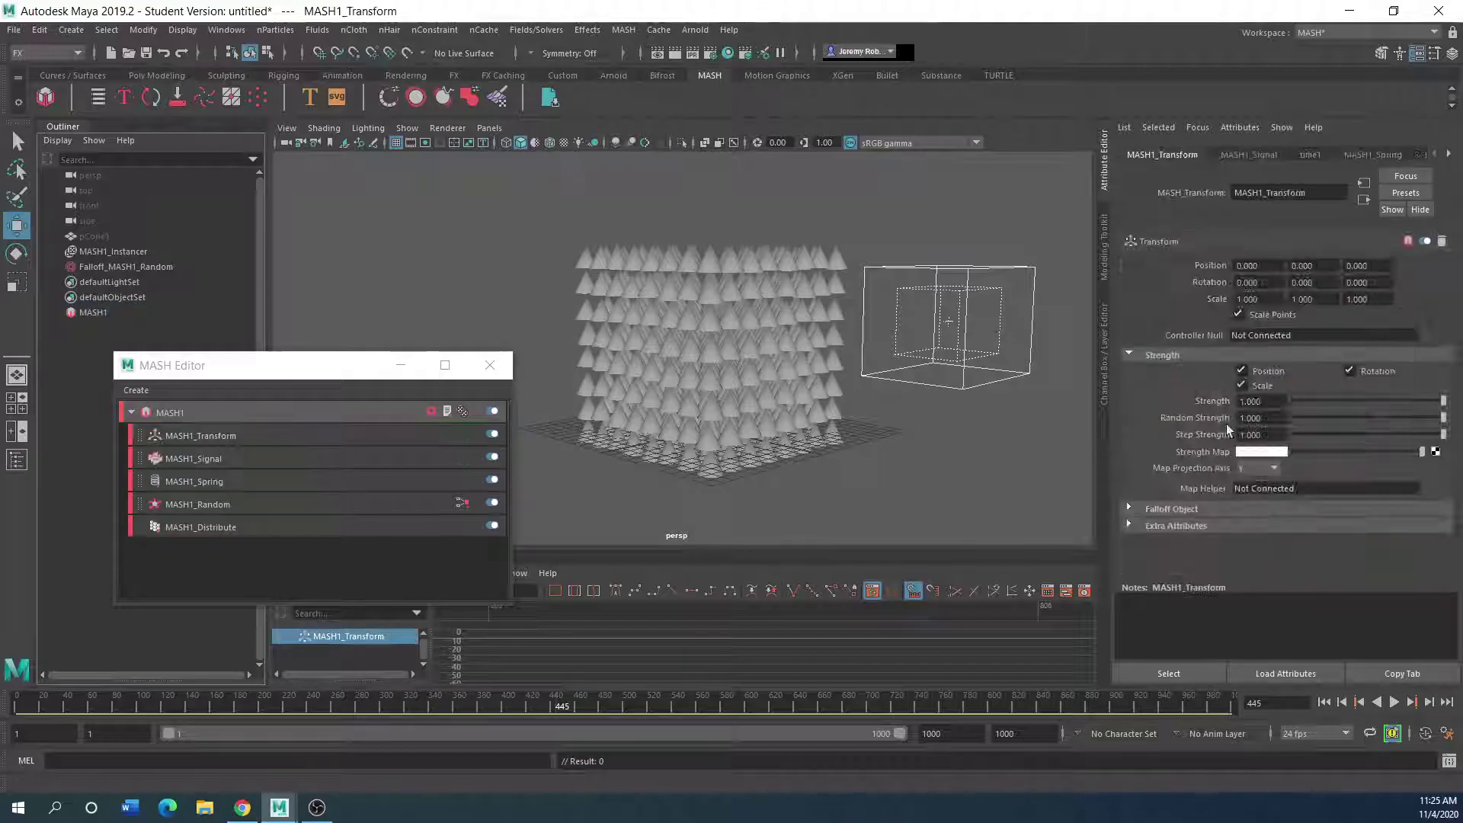
pyautogui.moveTo(262, 375)
pyautogui.mouseDown()
pyautogui.moveTo(328, 353)
pyautogui.moveTo(256, 386)
pyautogui.mouseUp()
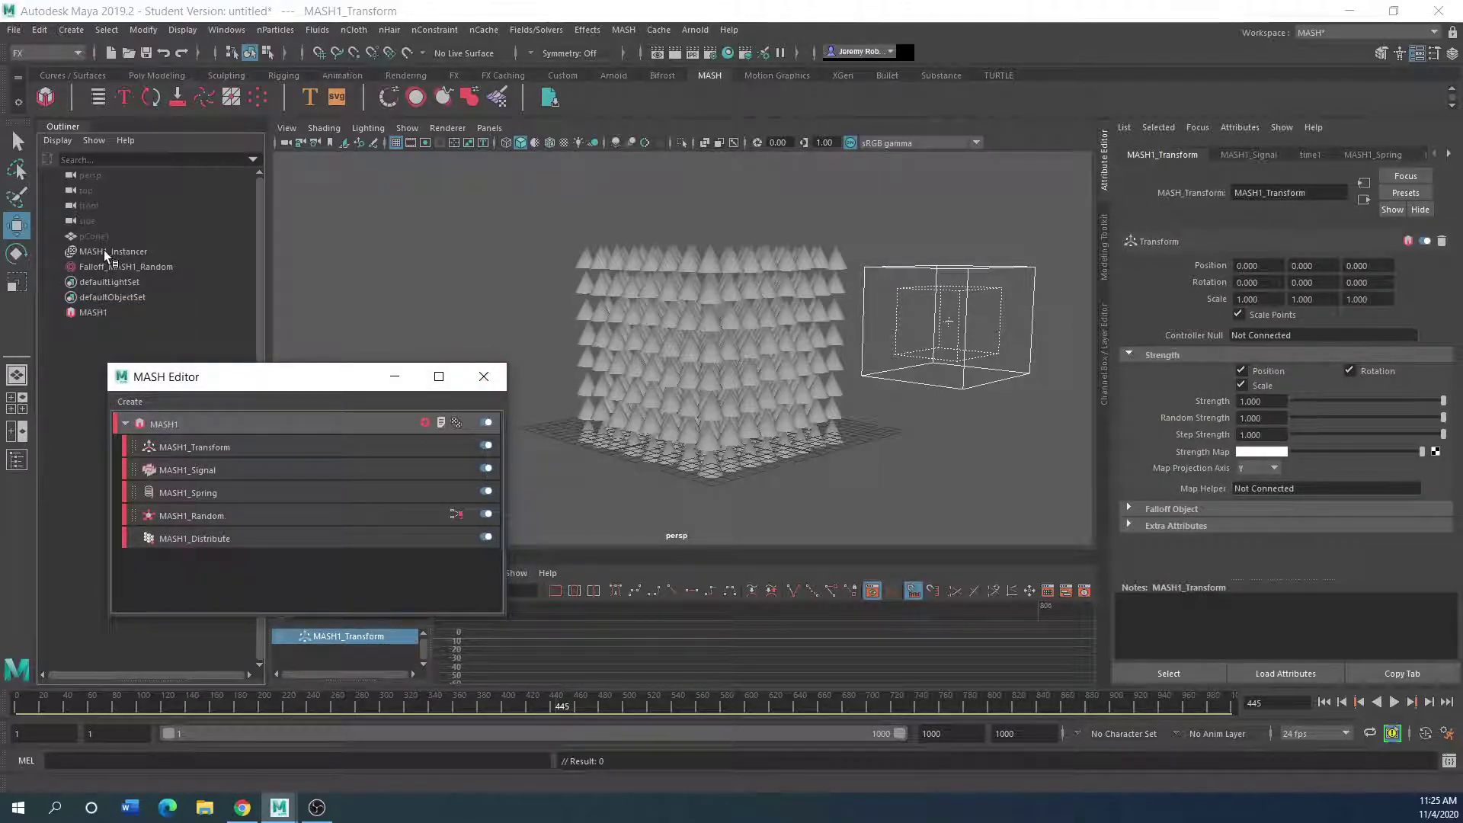
# Step: Examine the instancer's transform attributes and the Transform node's settings, and preview the animation
pyautogui.click(93, 313)
pyautogui.click(98, 297)
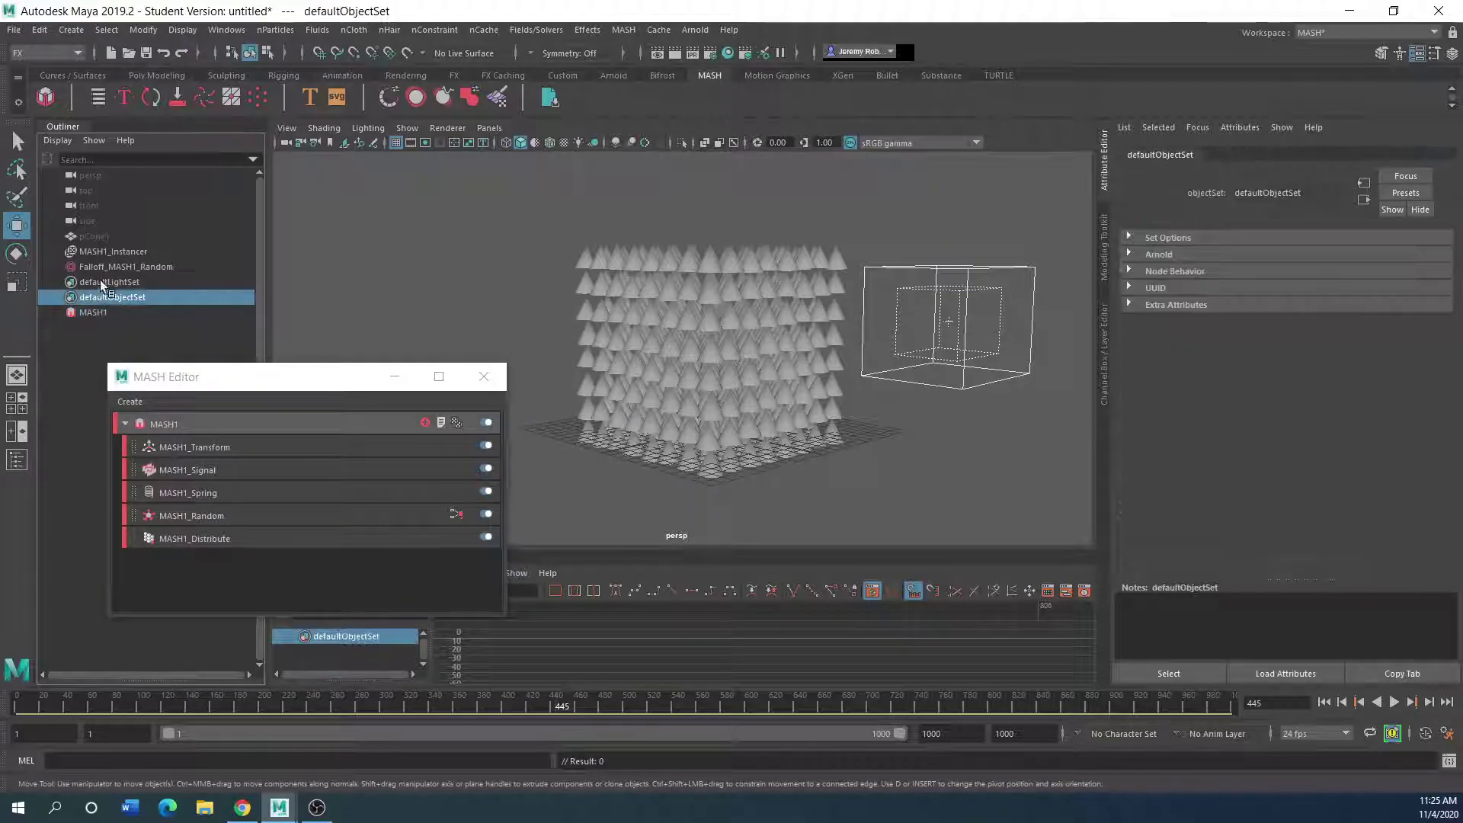
pyautogui.click(100, 252)
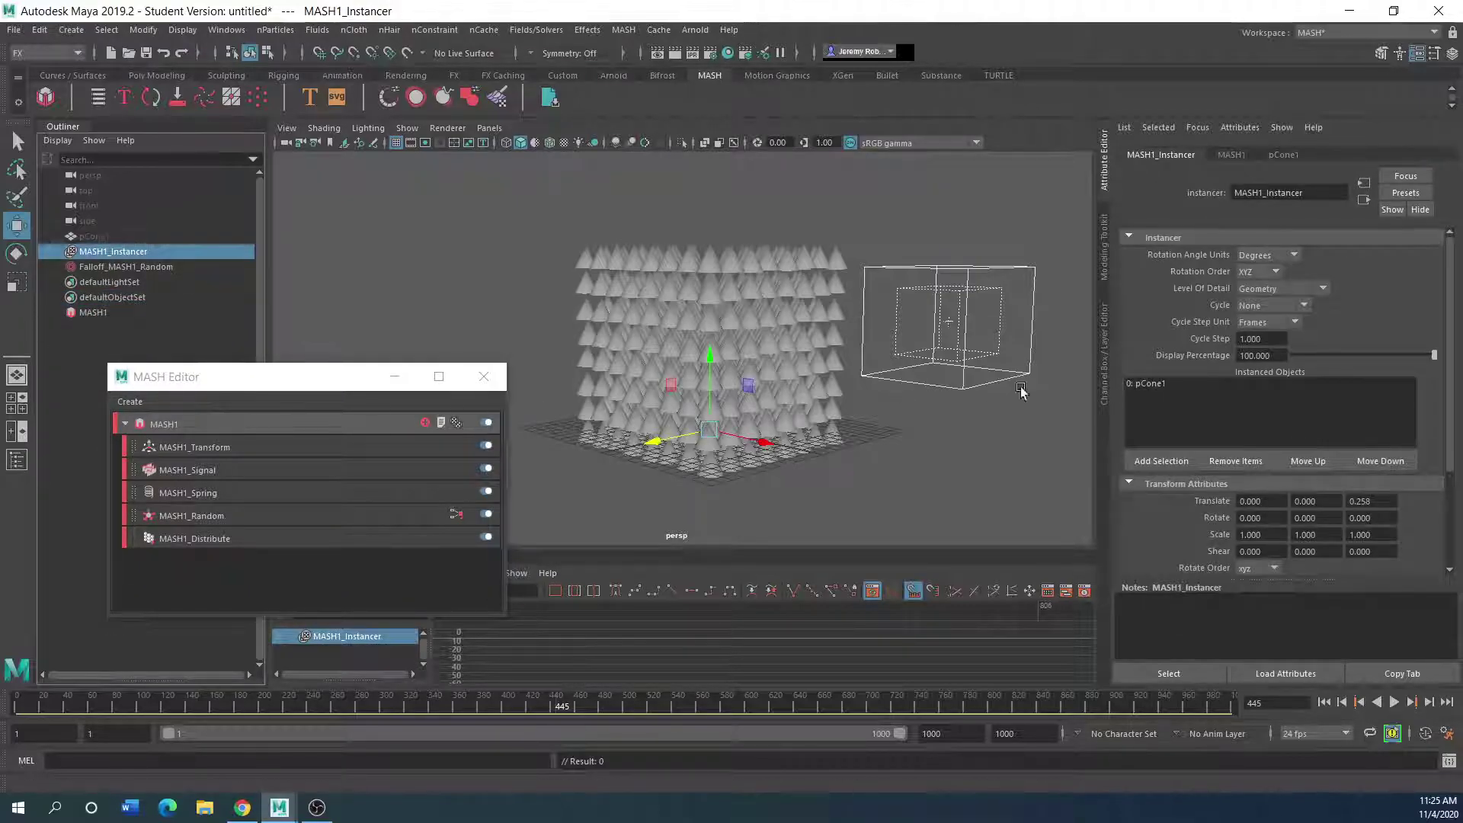
pyautogui.click(595, 496)
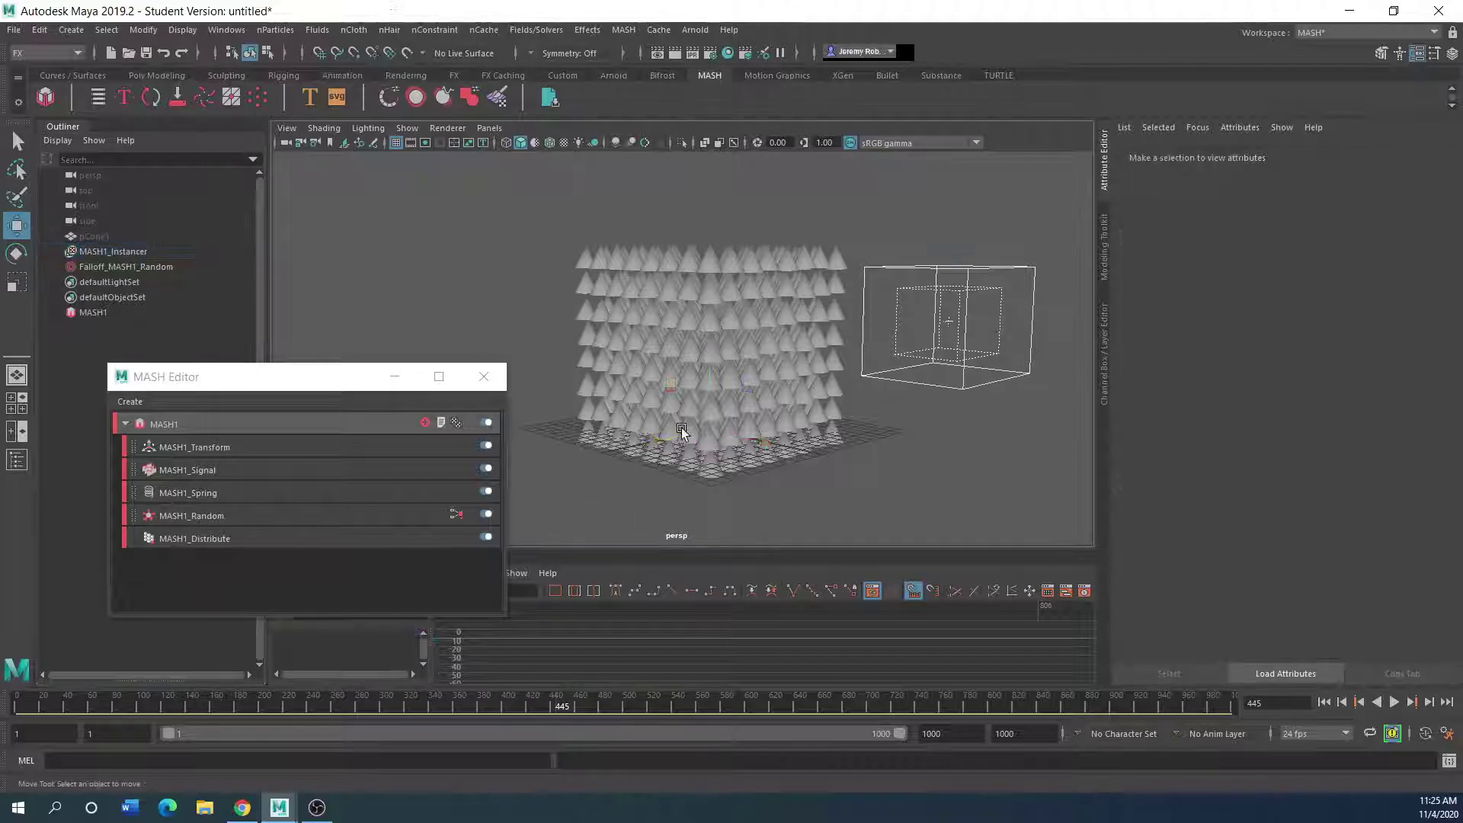
pyautogui.click(211, 450)
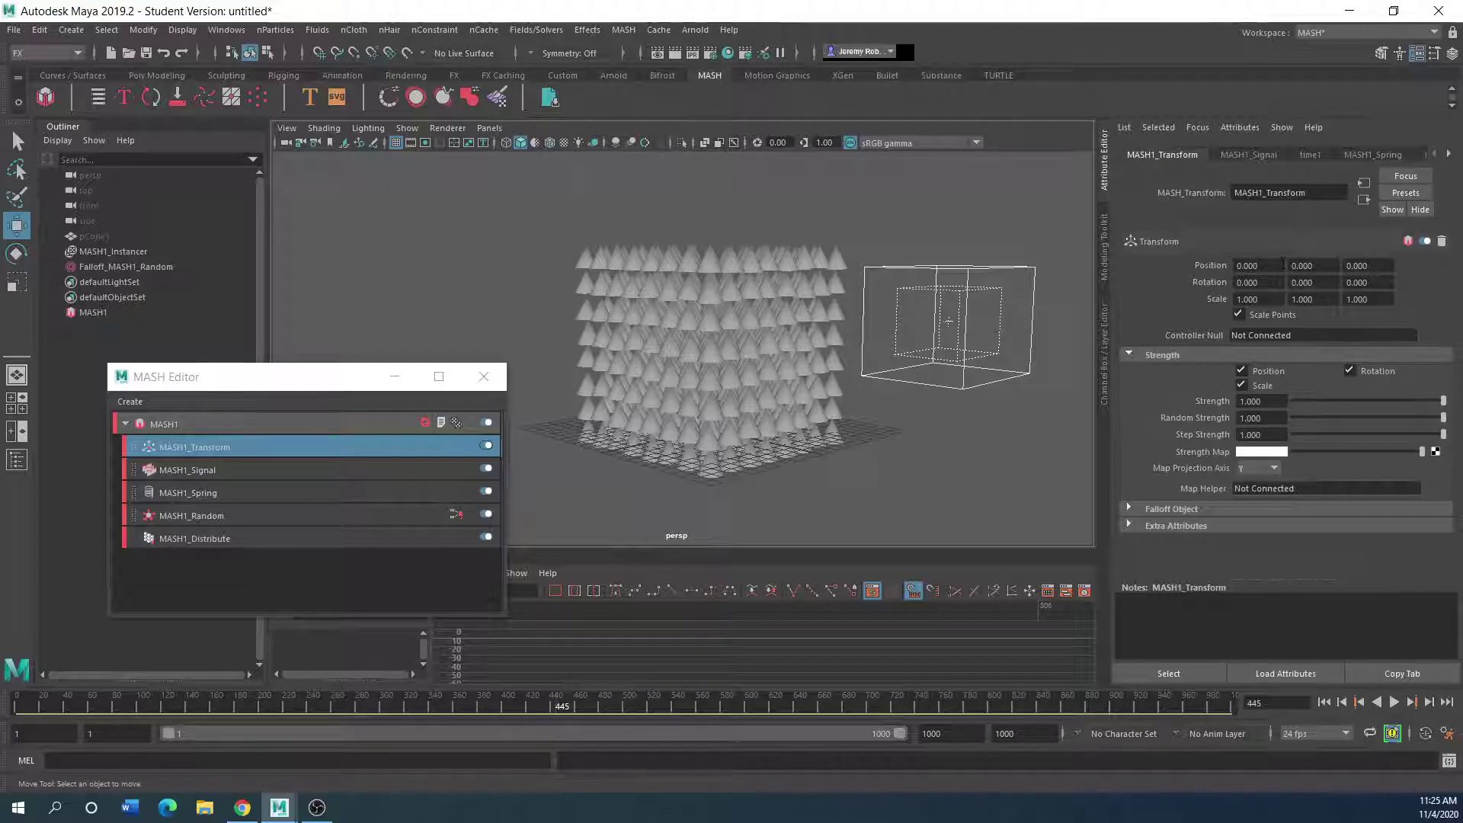
pyautogui.moveTo(317, 382); pyautogui.dragTo(246, 478)
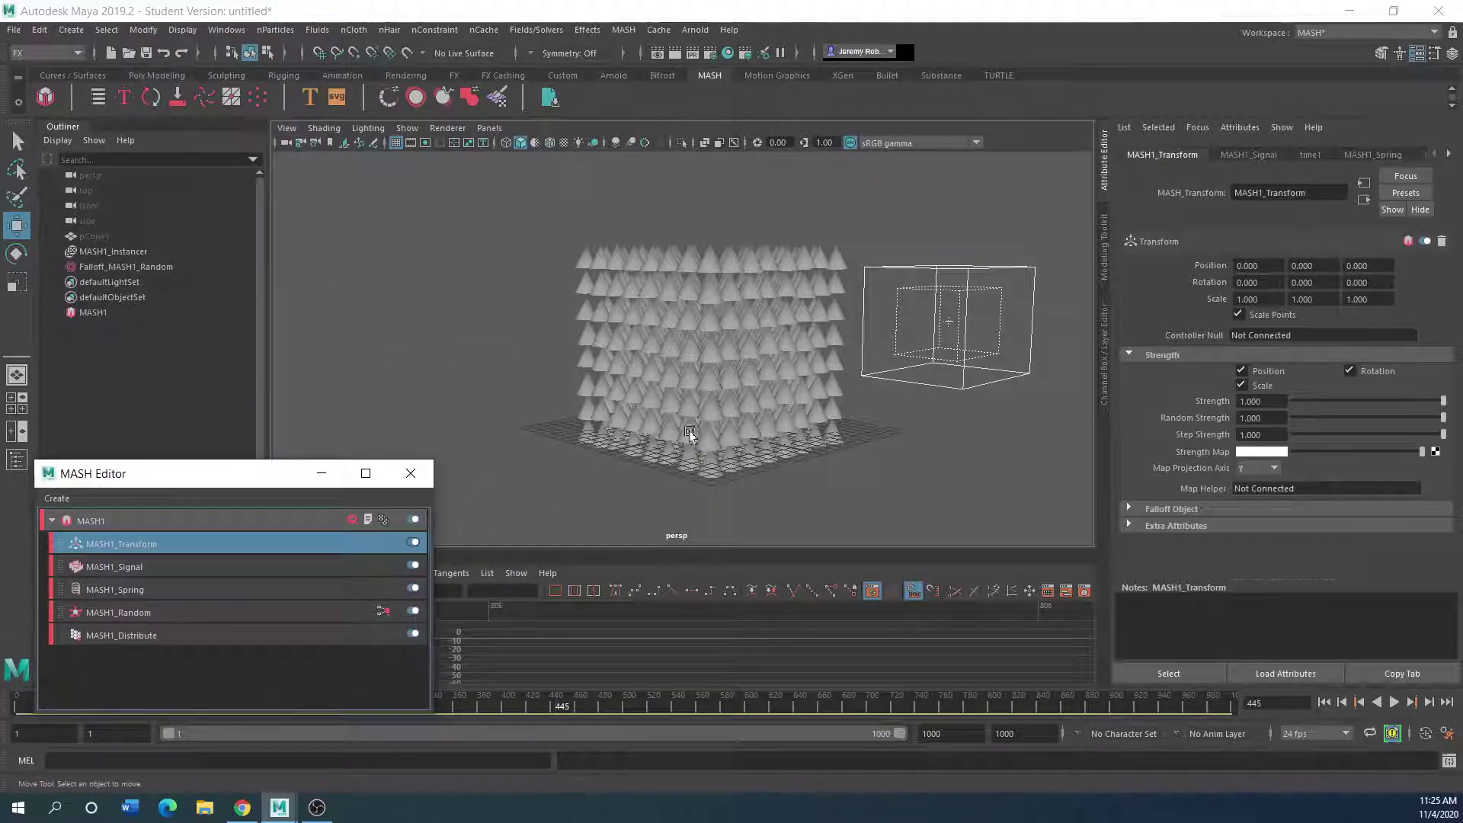
pyautogui.scroll(-2, 719, 377)
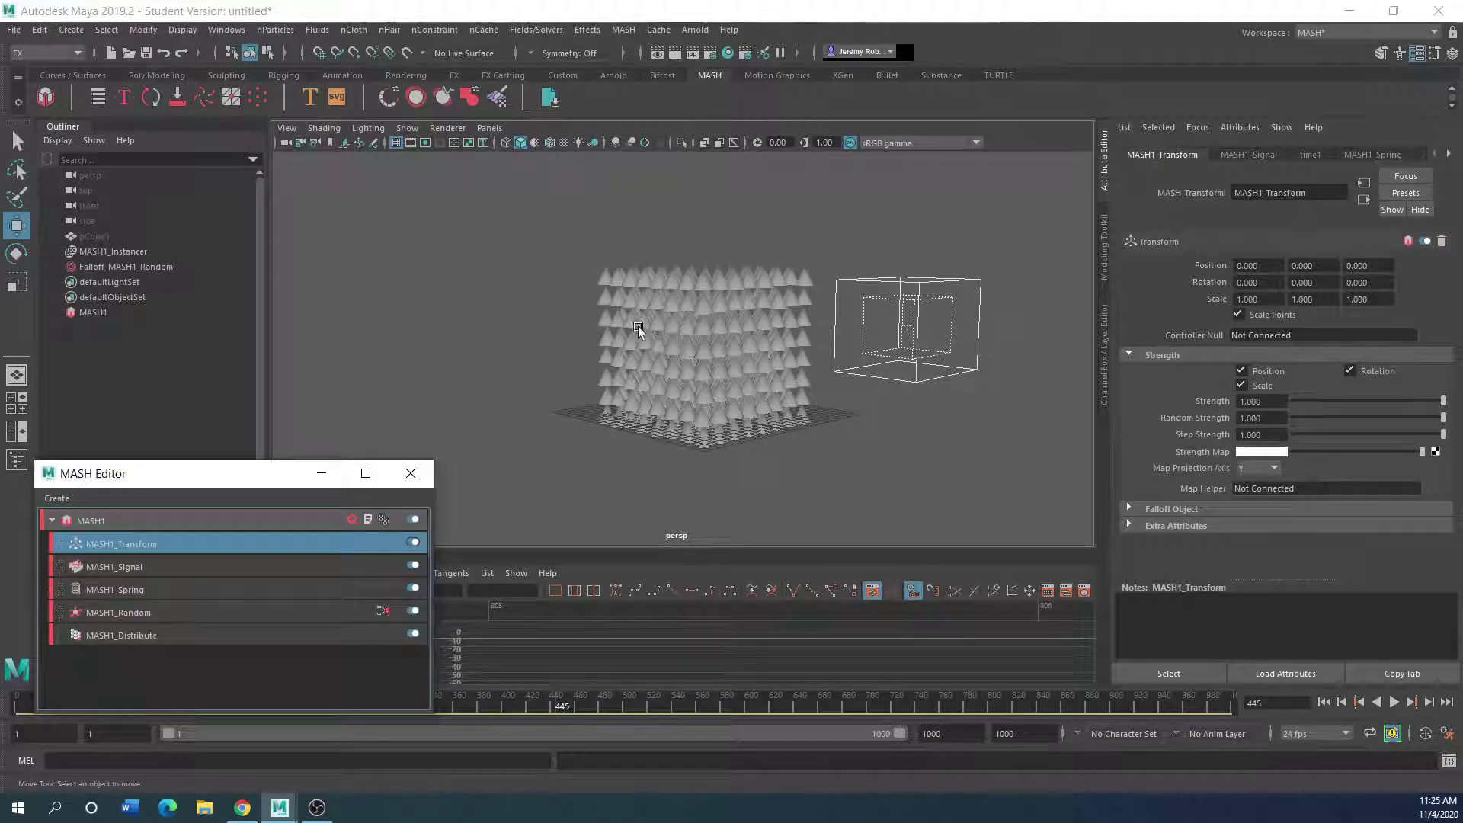
pyautogui.click(1394, 702)
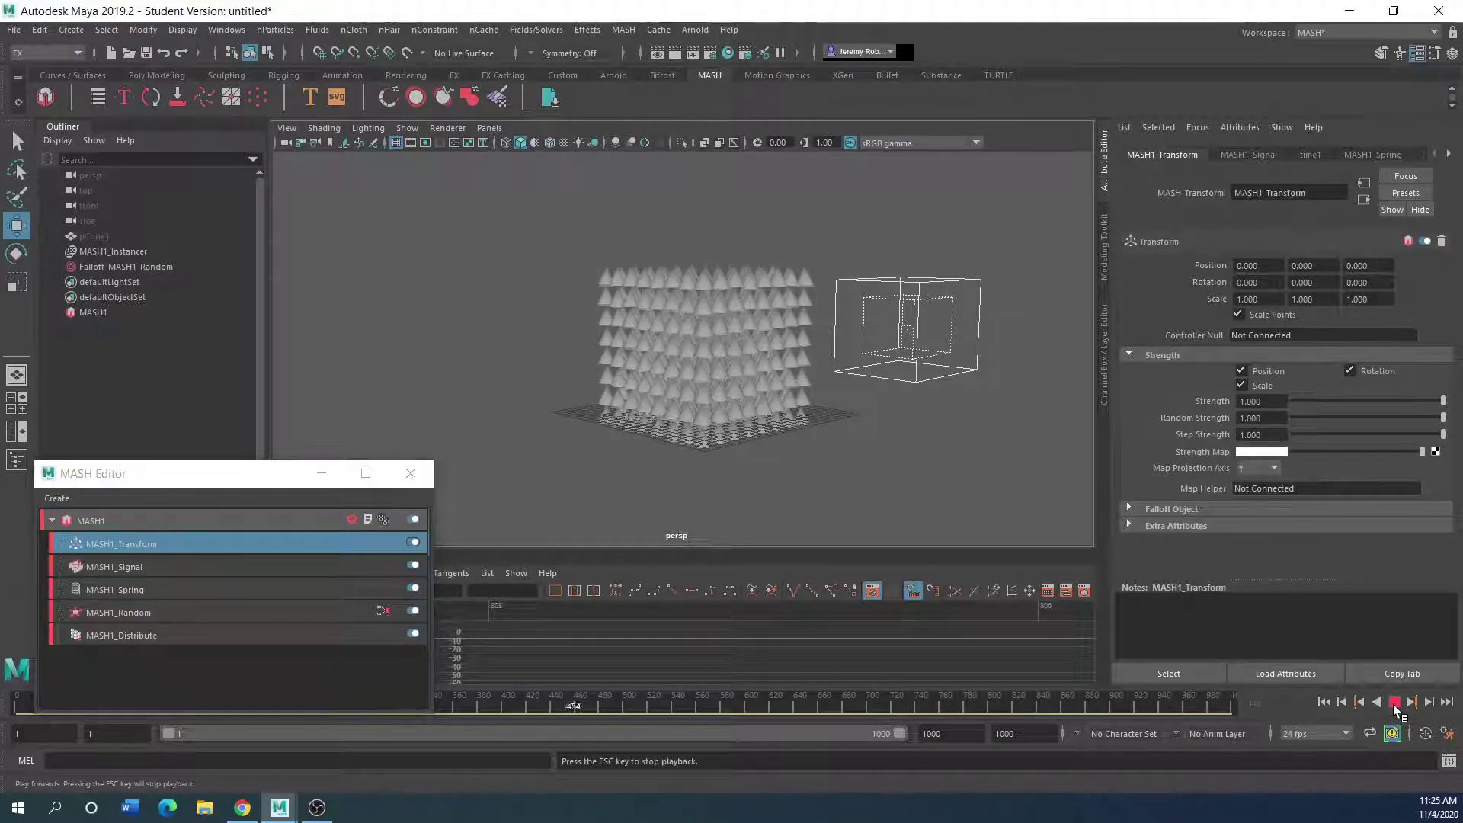
pyautogui.press('Escape')
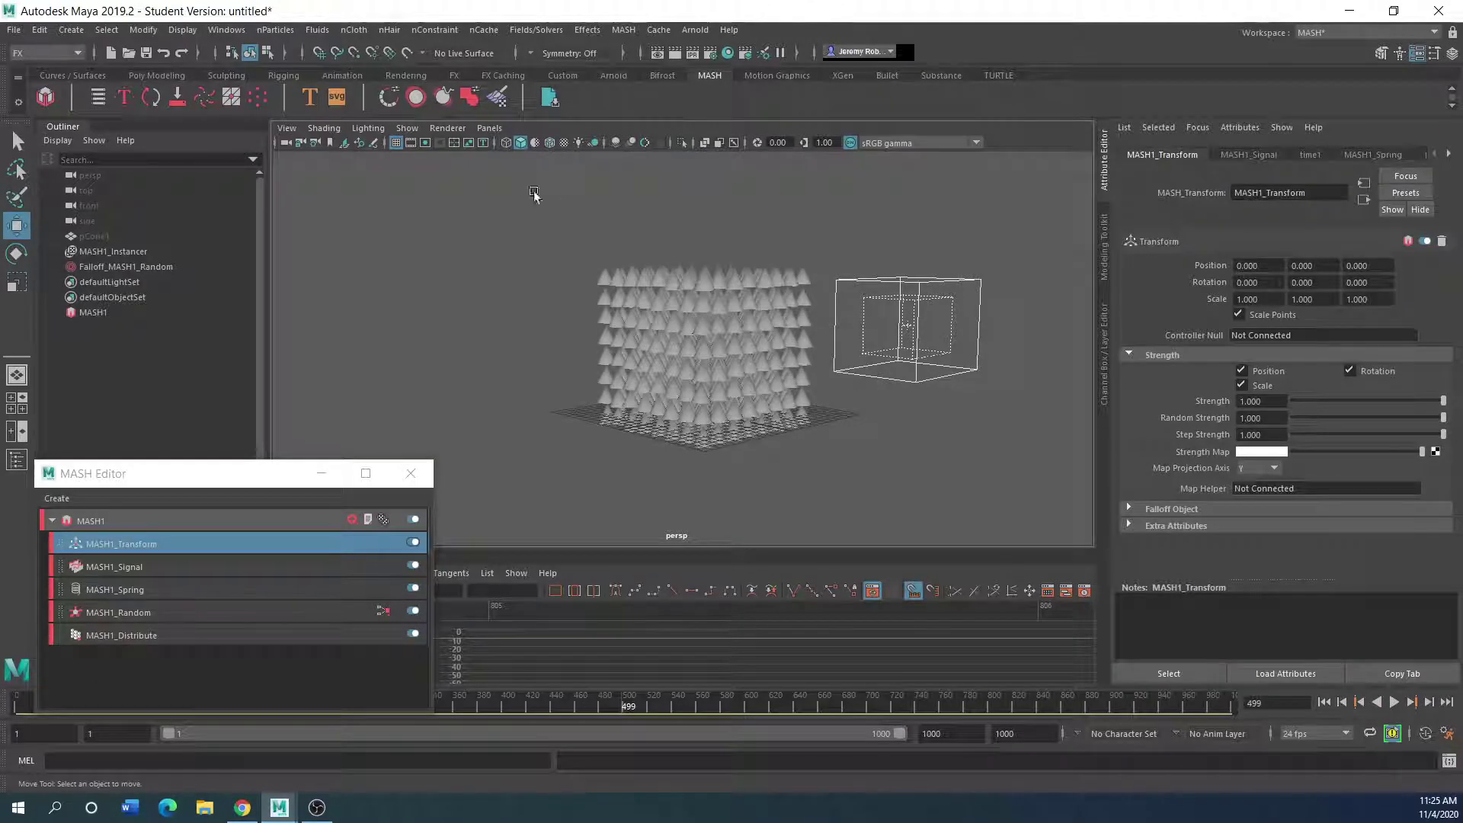
# Step: Set the Transform node's Position X to 1 and undo that change
pyautogui.click(1265, 264)
pyautogui.write('1')
pyautogui.press('Return')
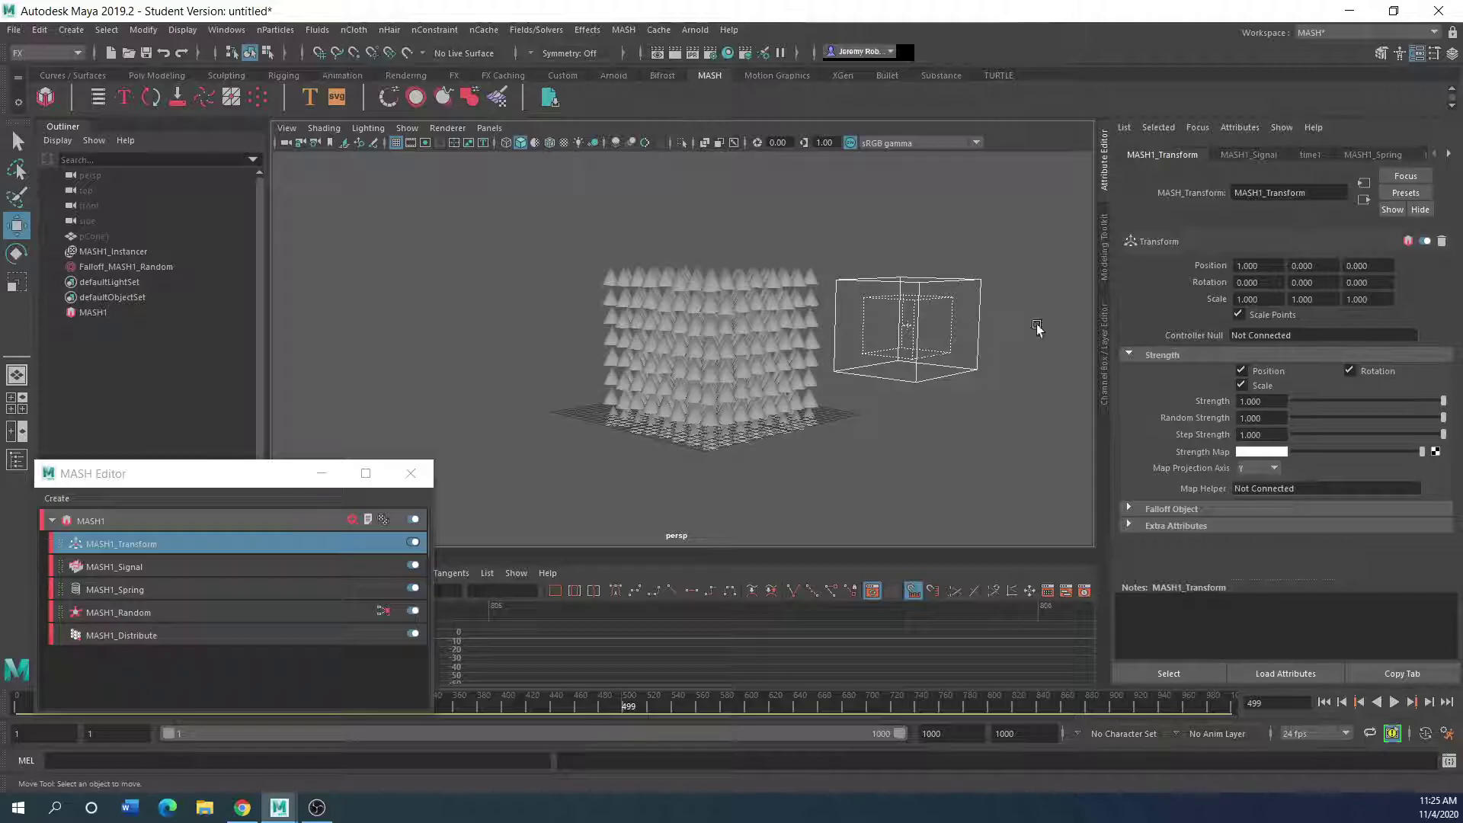
pyautogui.hotkey('ctrl', 'z')
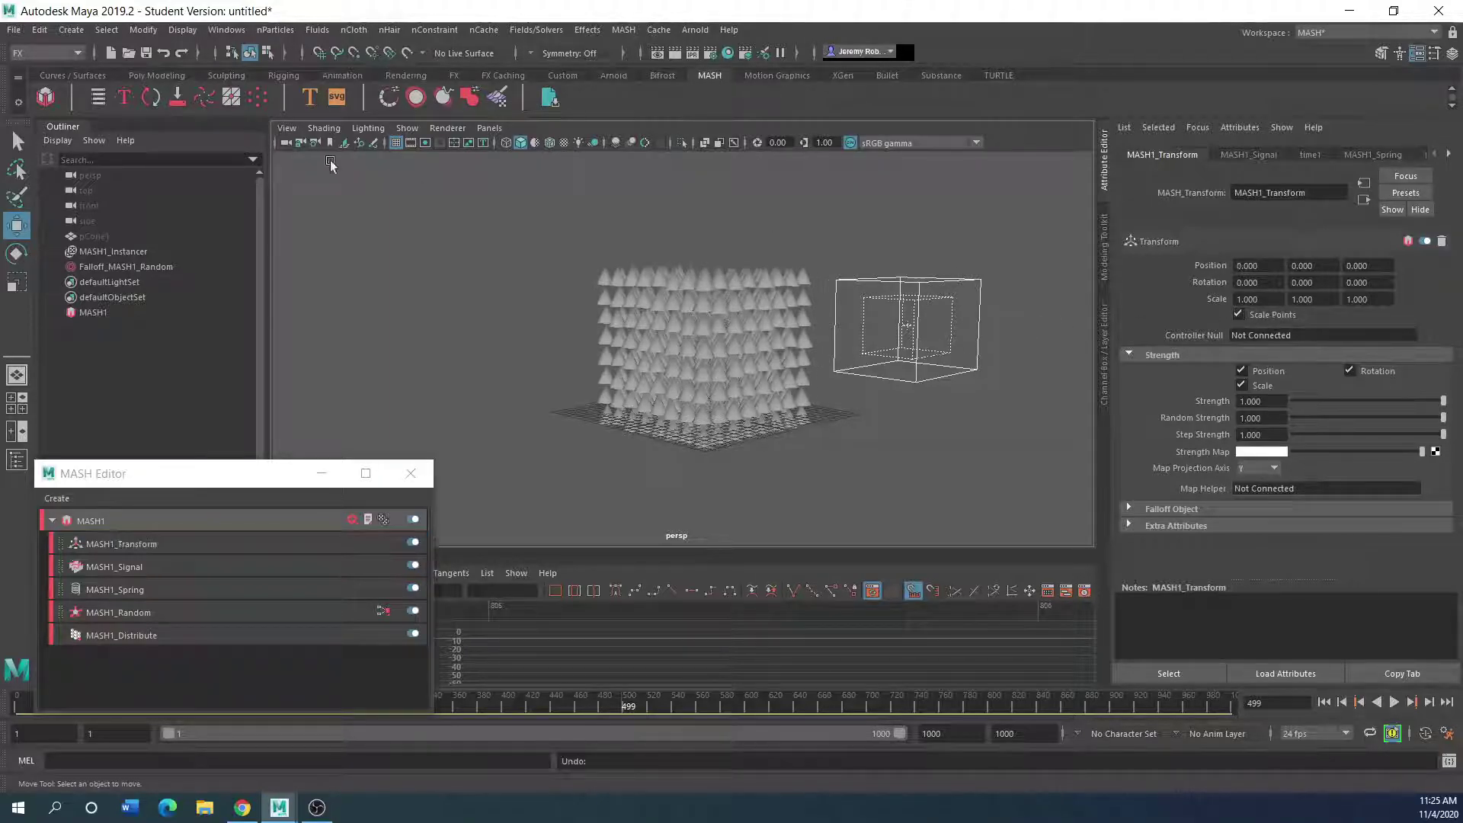
# Step: Create a locator and connect it as the Controller Null of the MASH1_Transform node
pyautogui.click(70, 31)
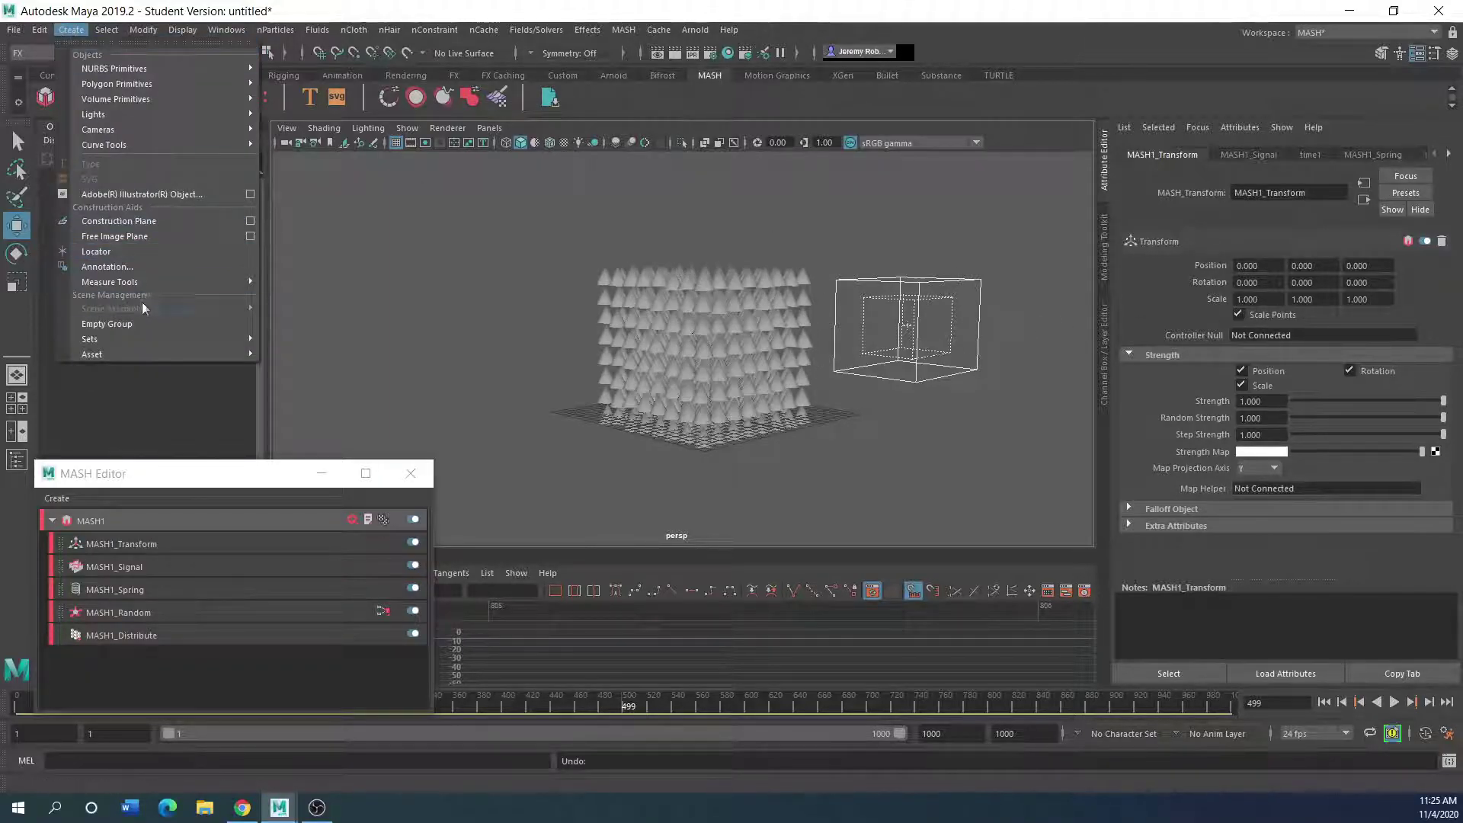
pyautogui.click(103, 253)
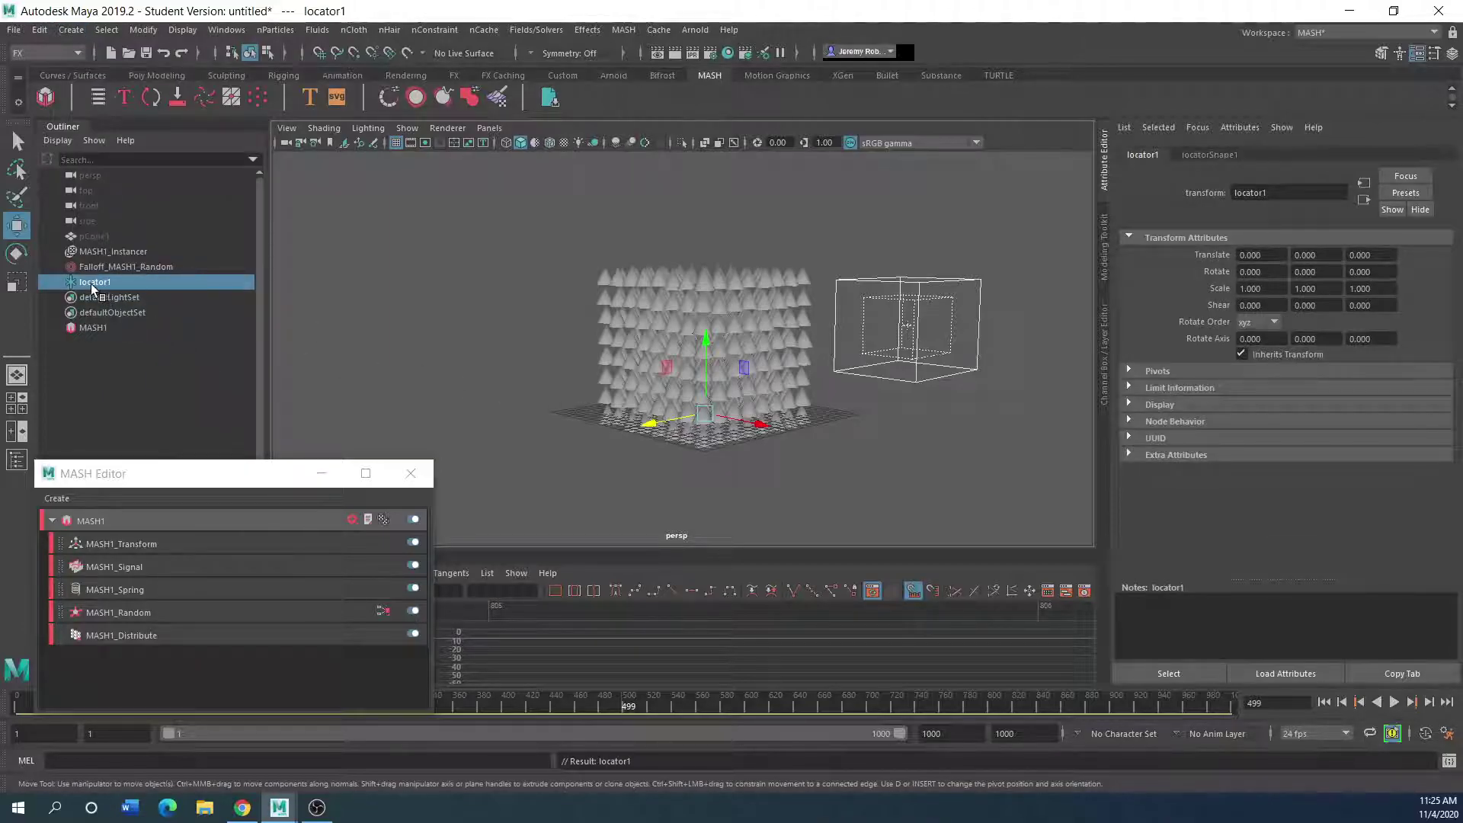
pyautogui.click(149, 543)
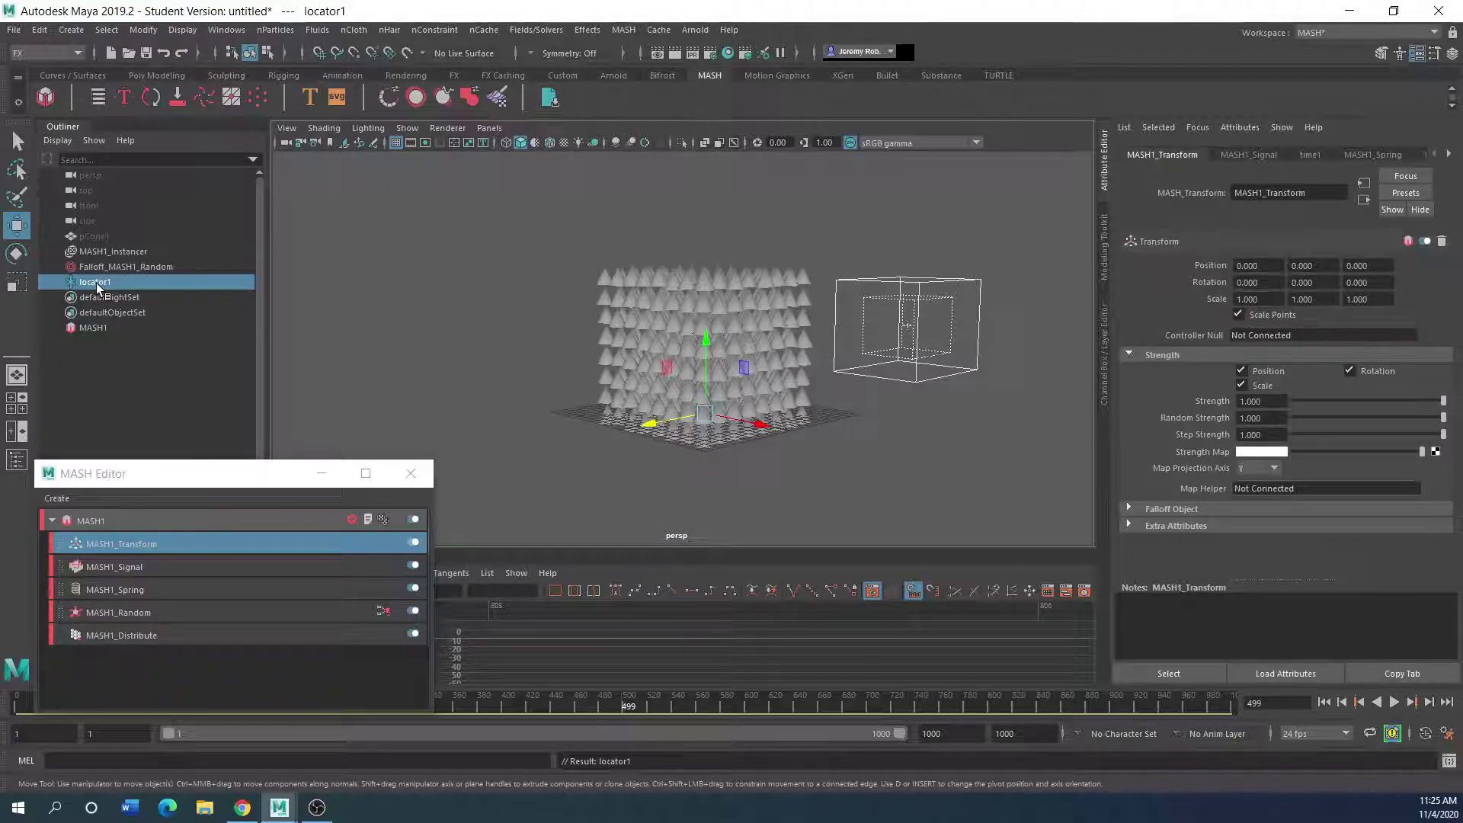
pyautogui.moveTo(99, 286); pyautogui.dragTo(1263, 332, button='middle')
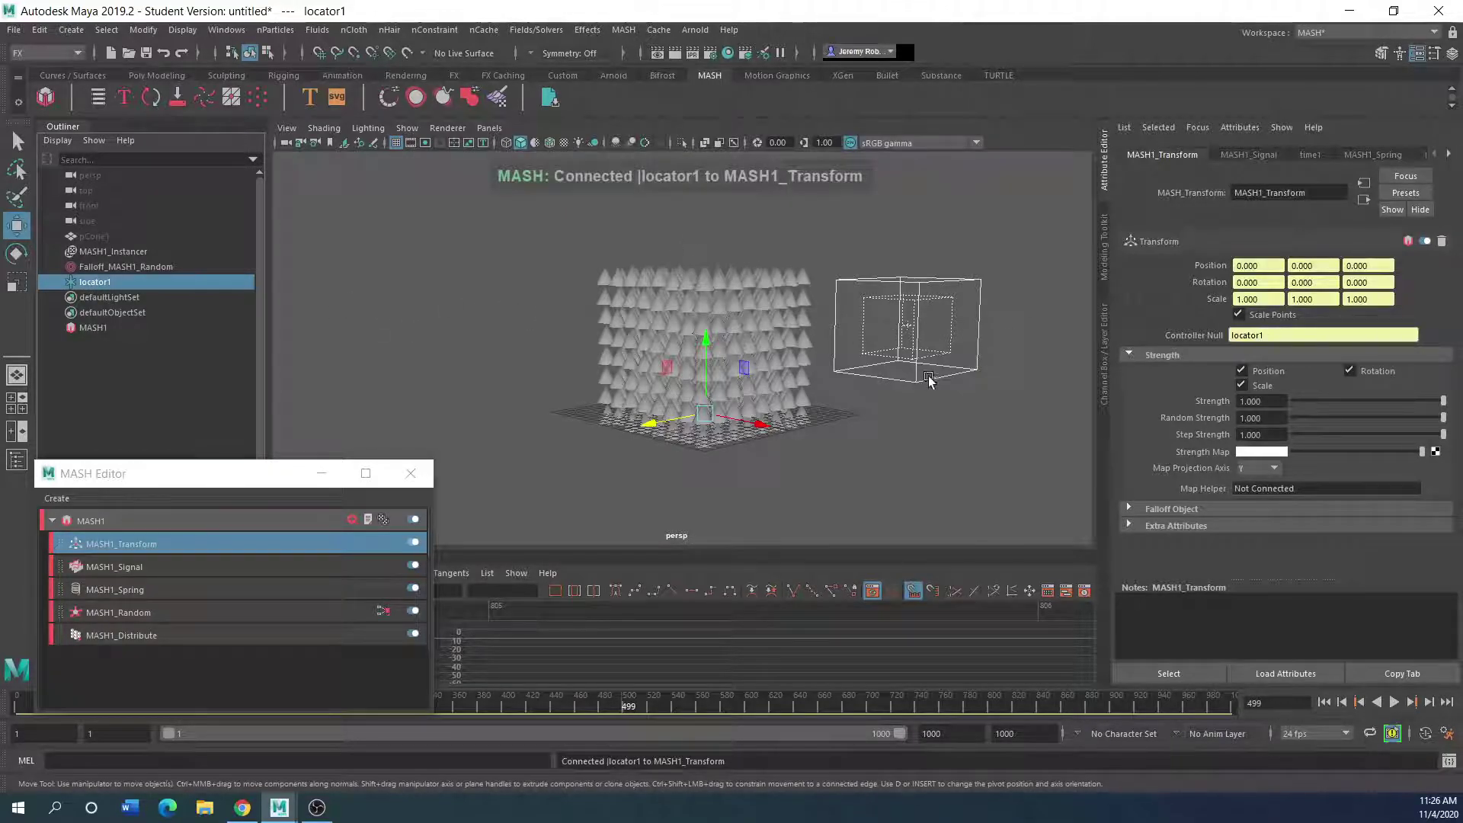
# Step: Move locator1 to about -5.5 along Z and preview the animation
pyautogui.click(100, 287)
pyautogui.moveTo(675, 429); pyautogui.dragTo(688, 397)
pyautogui.click(1395, 703)
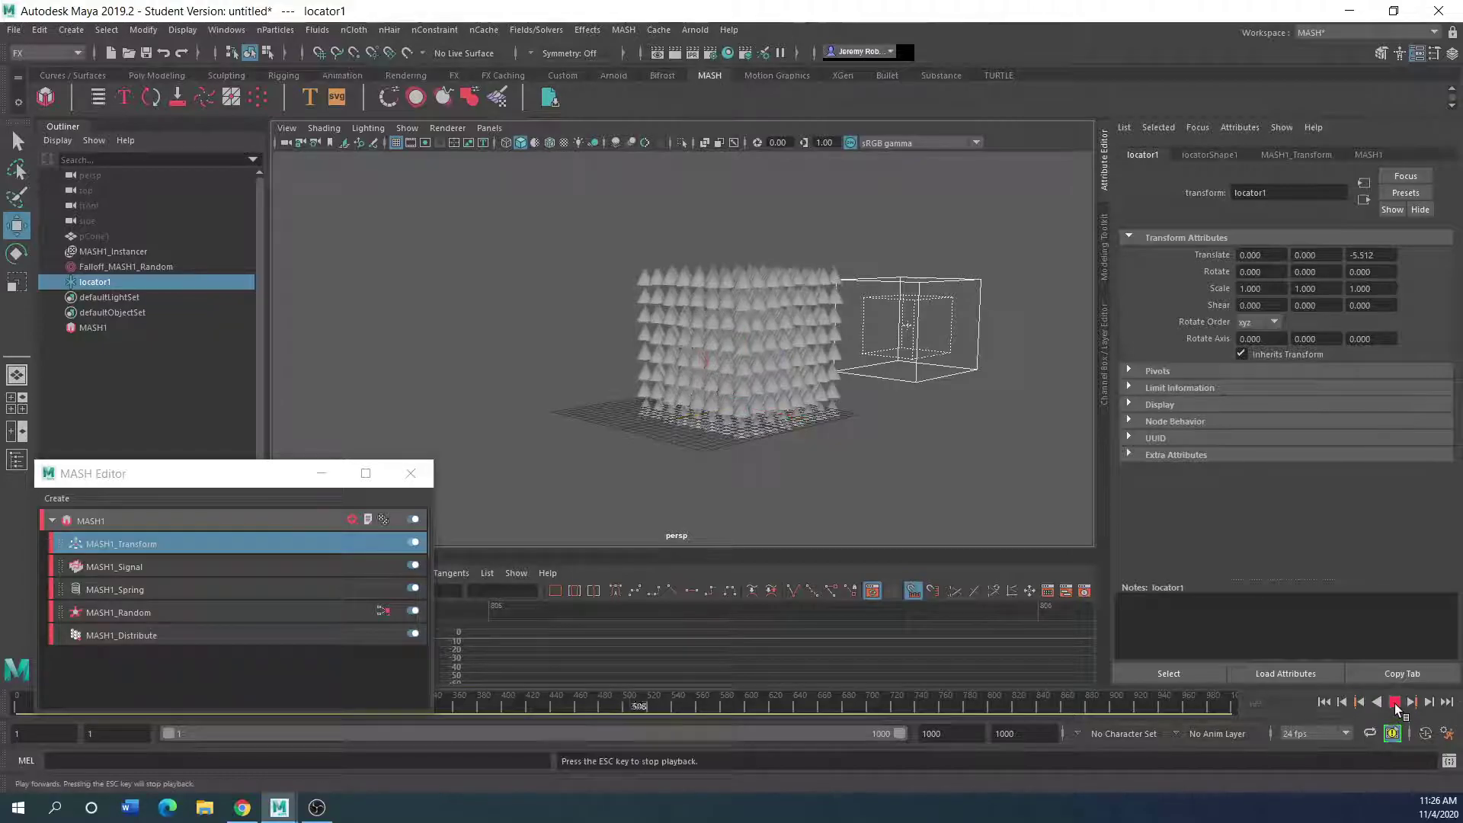
pyautogui.press('Escape')
# Step: Keyframe locator1 at frame 1, move it along Z and keyframe it again at frame 40, and preview the animation
pyautogui.moveTo(808, 702); pyautogui.dragTo(29, 733)
pyautogui.moveTo(190, 480); pyautogui.dragTo(190, 364)
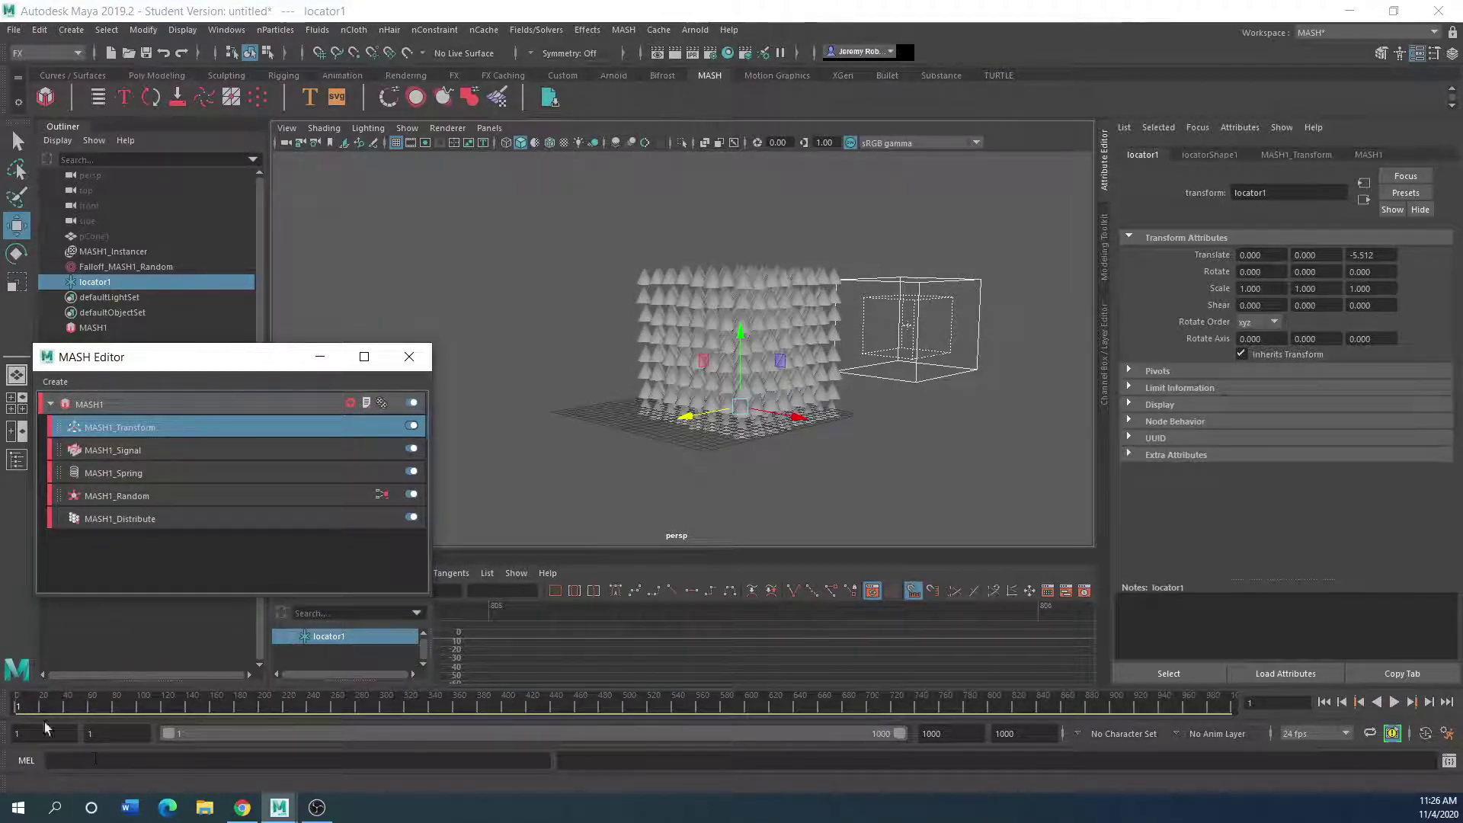
pyautogui.click(90, 282)
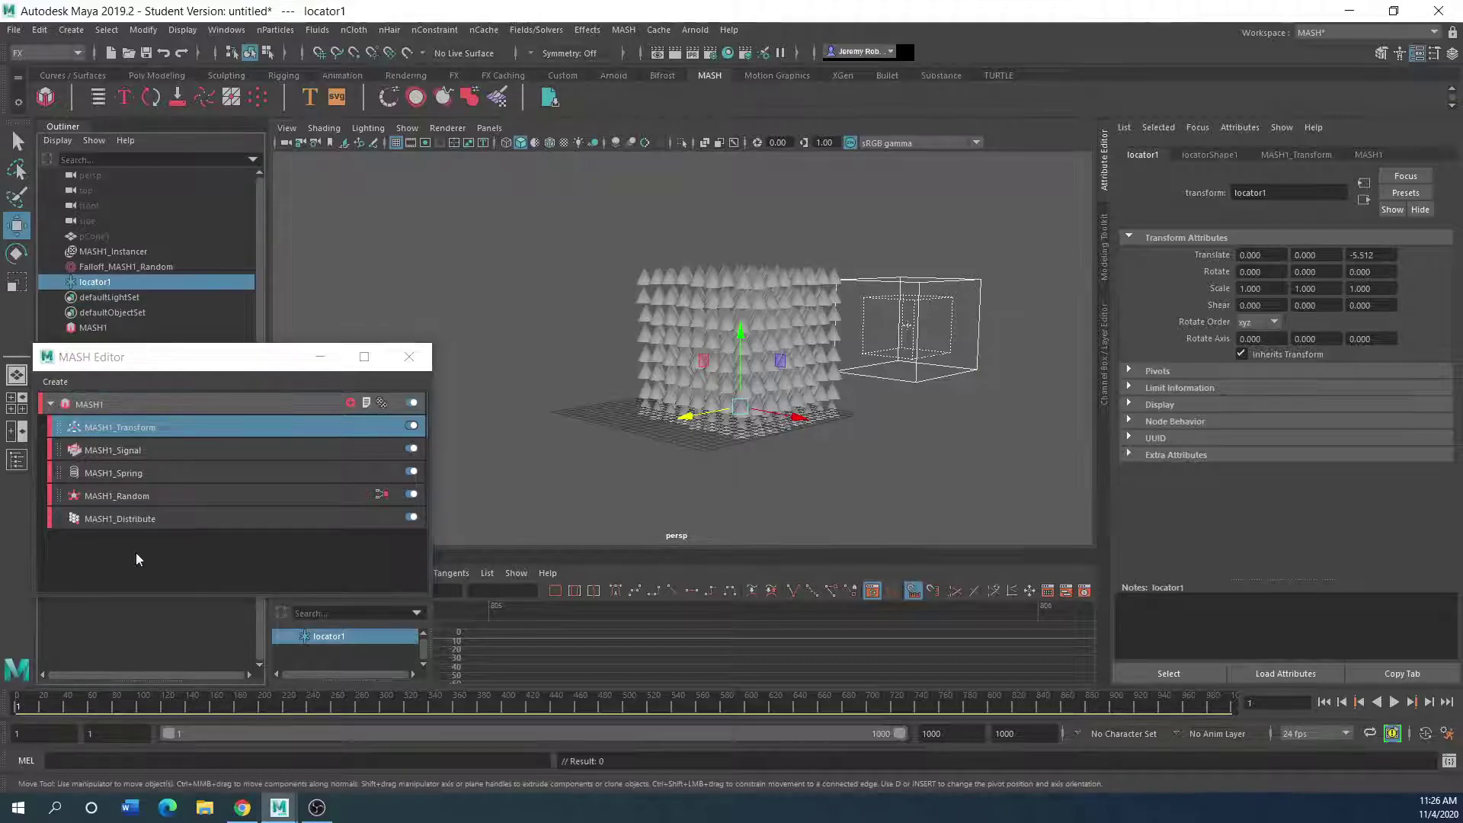
pyautogui.press('s')
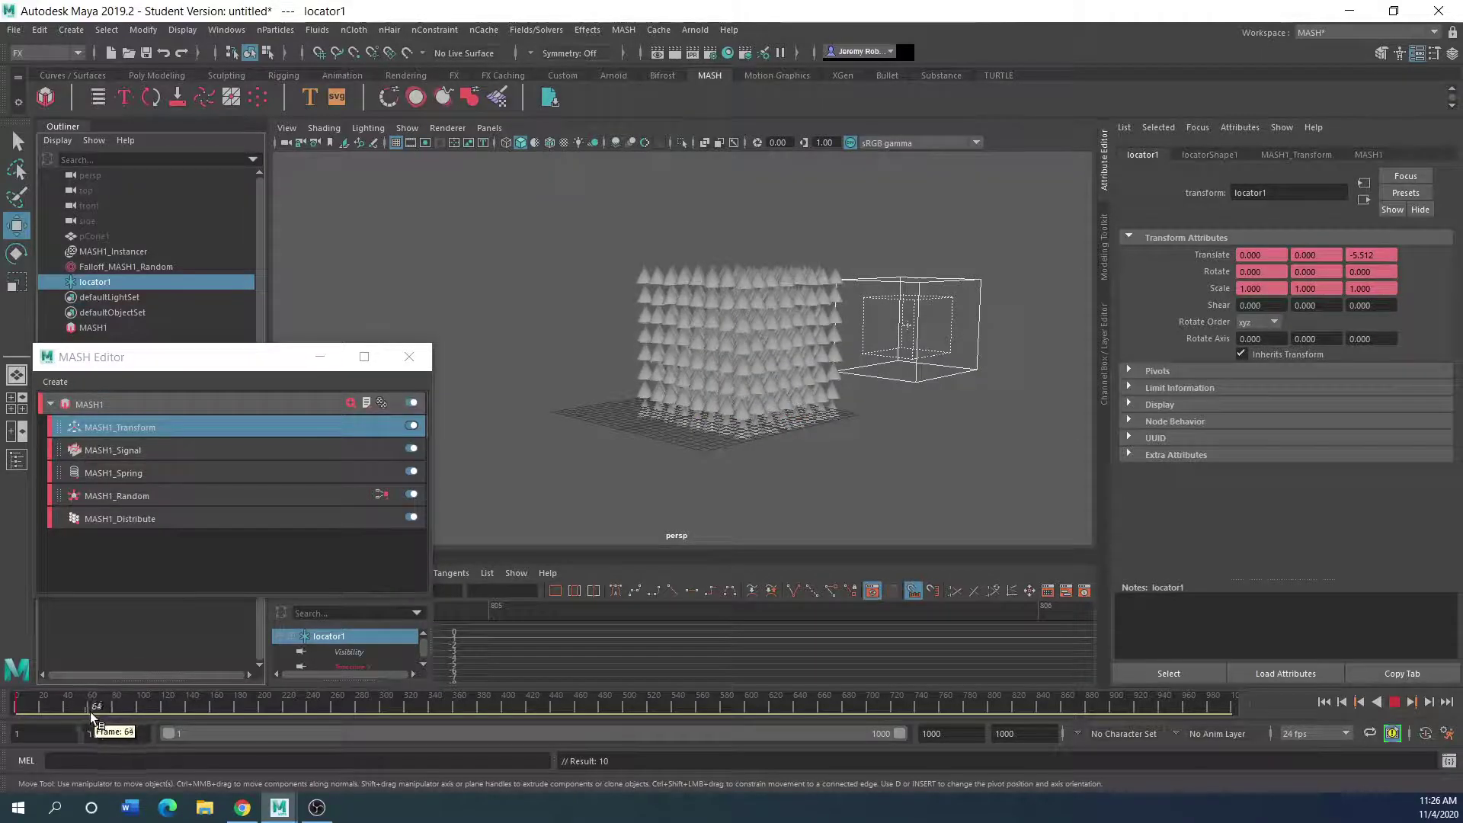
pyautogui.click(67, 709)
pyautogui.moveTo(688, 418); pyautogui.dragTo(477, 531)
pyautogui.press('s')
pyautogui.moveTo(84, 702); pyautogui.dragTo(4, 709)
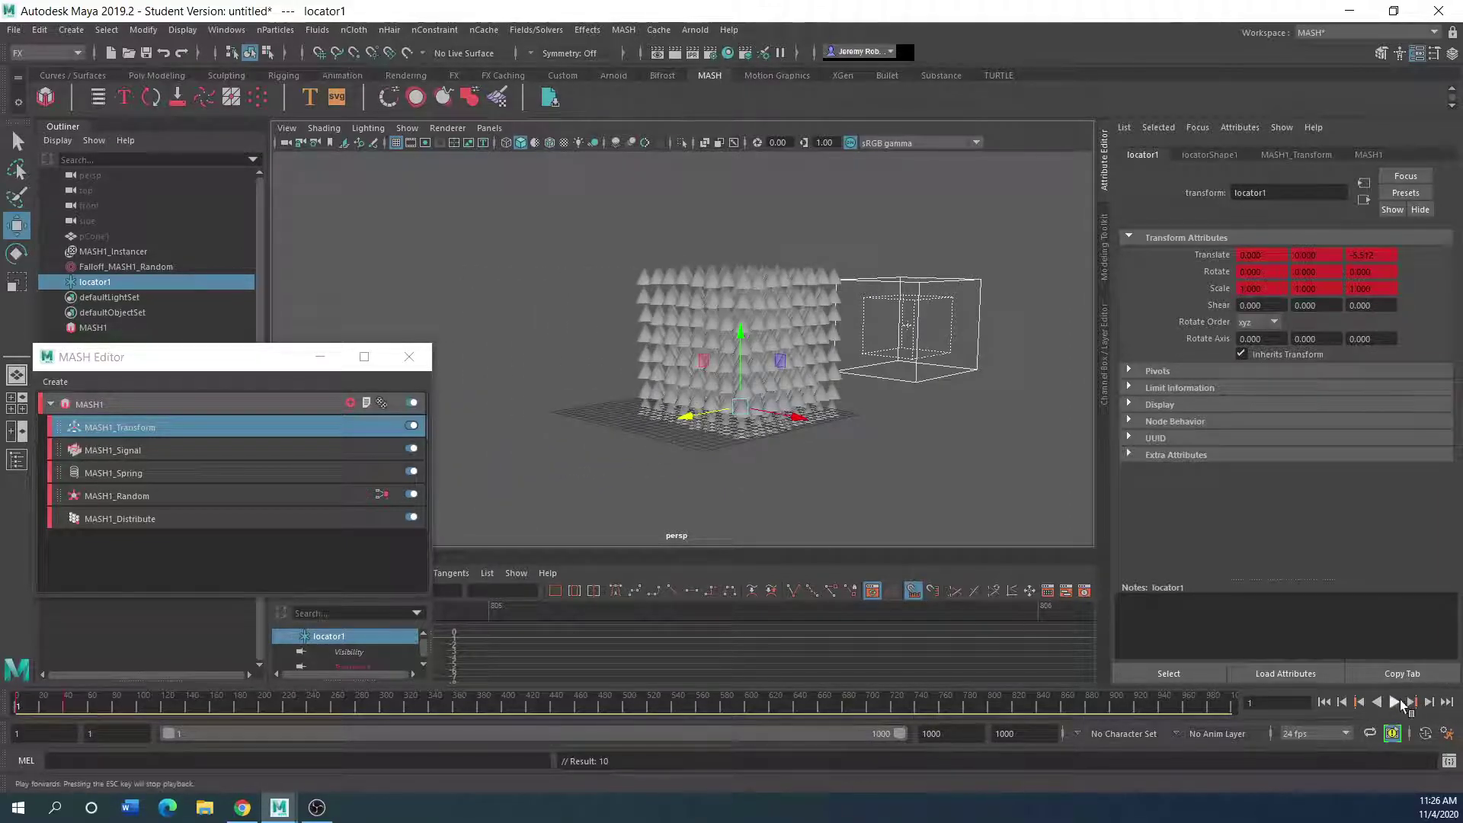
pyautogui.click(1395, 701)
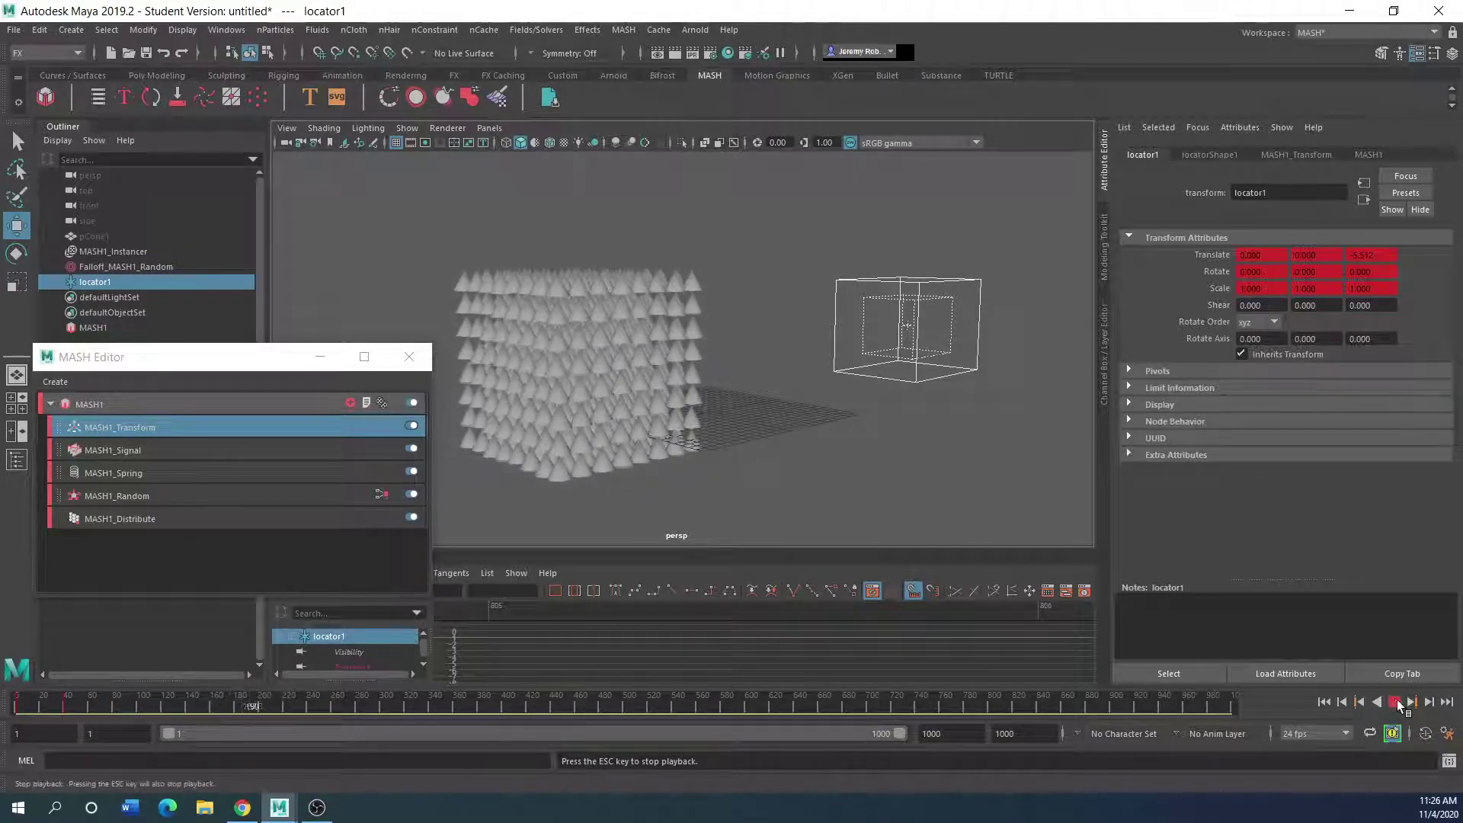
pyautogui.click(1395, 702)
# Step: Undo locator1's keyframes and its last move along Z
pyautogui.click(663, 435)
pyautogui.hotkey('ctrl', 'z')
pyautogui.hotkey('ctrl', 'z')
pyautogui.hotkey('ctrl', 'z')
pyautogui.hotkey('ctrl', 'z')
pyautogui.hotkey('ctrl', 'z')
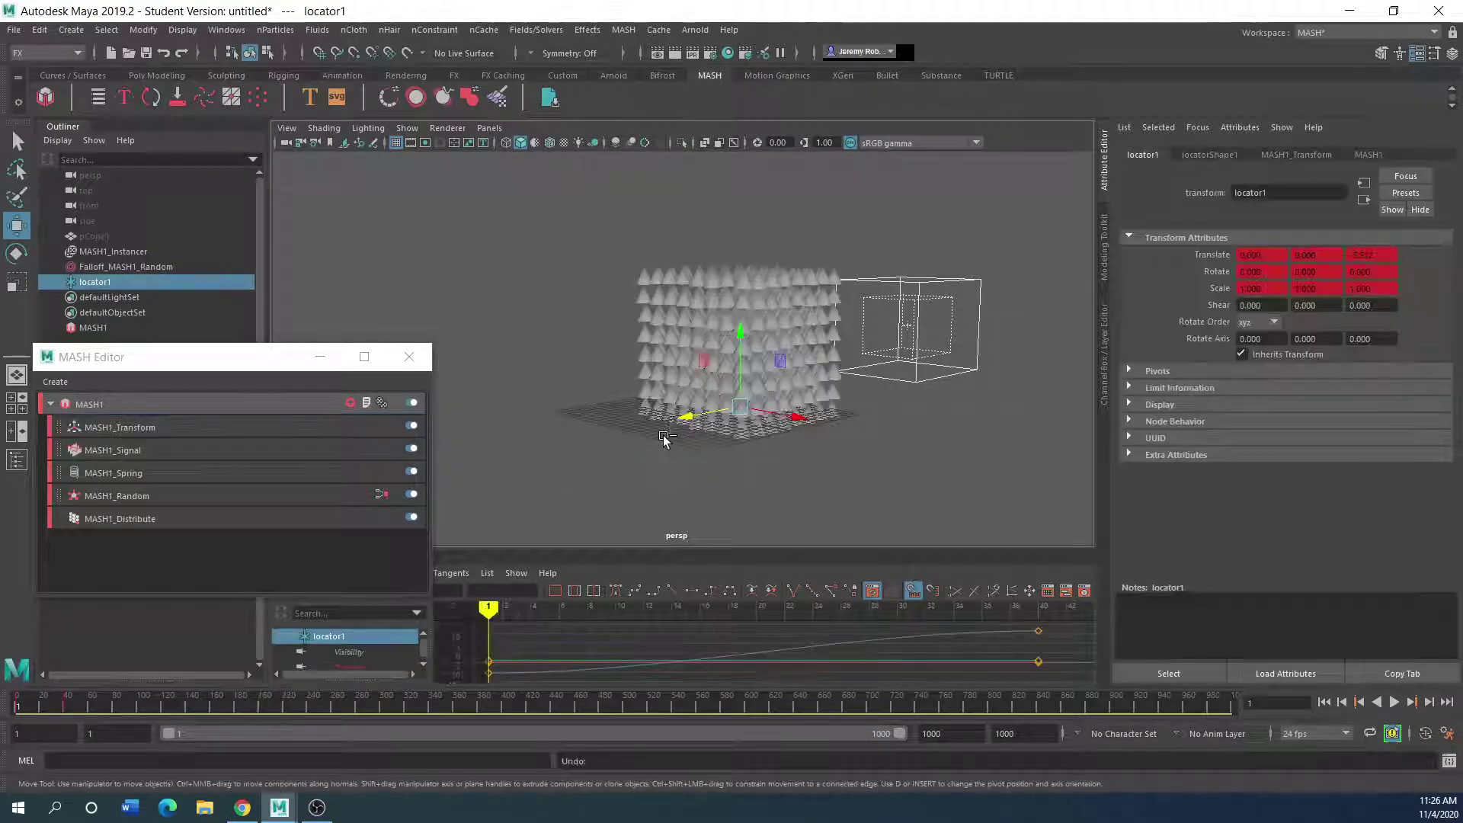
pyautogui.hotkey('ctrl', 'z')
pyautogui.hotkey('ctrl', 'z')
pyautogui.hotkey('ctrl', 'z')
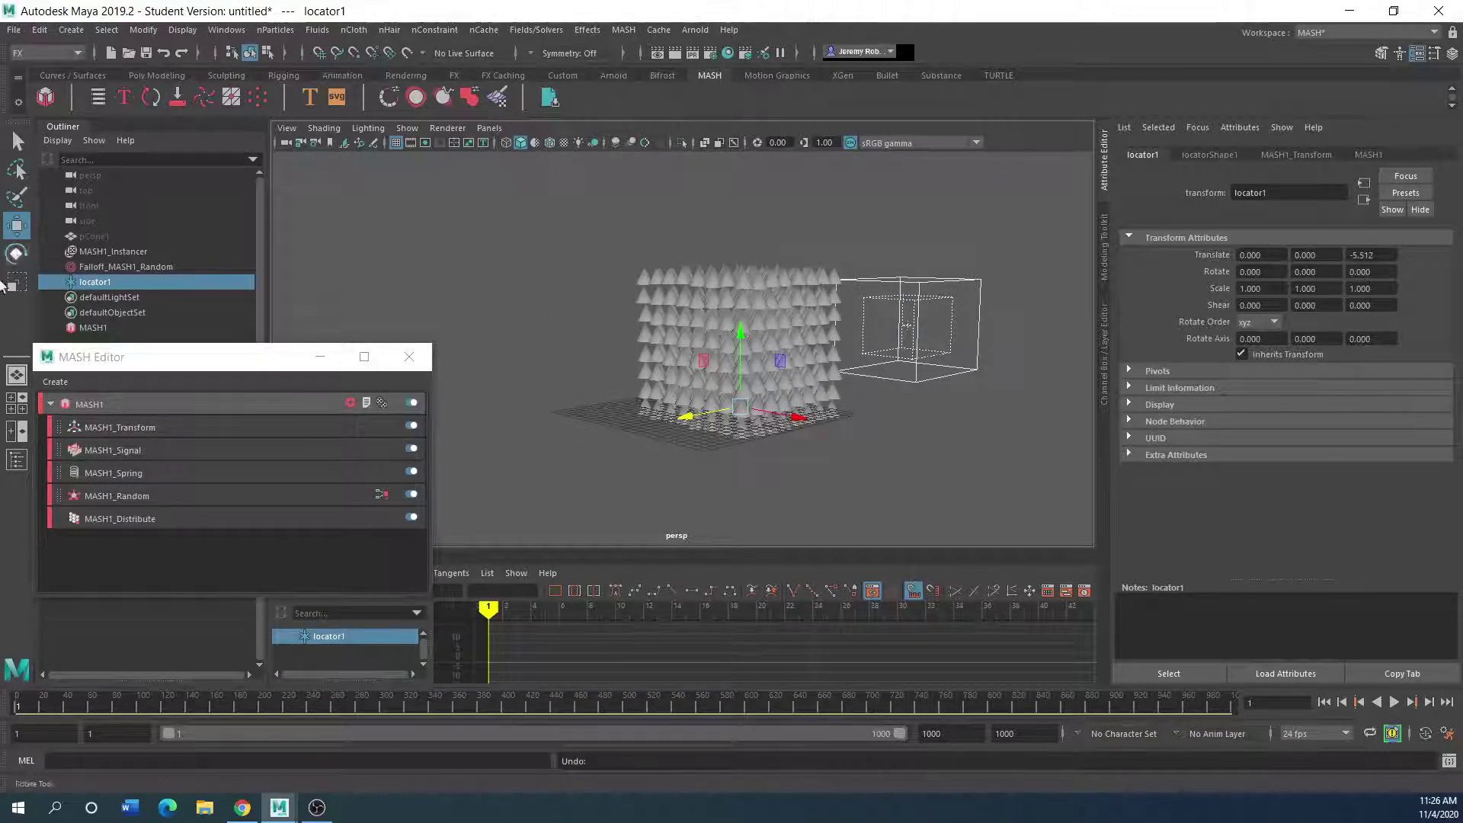
# Step: Try moving MASH1_Instancer along Z, and undo that move
pyautogui.moveTo(164, 359); pyautogui.dragTo(275, 427)
pyautogui.click(99, 251)
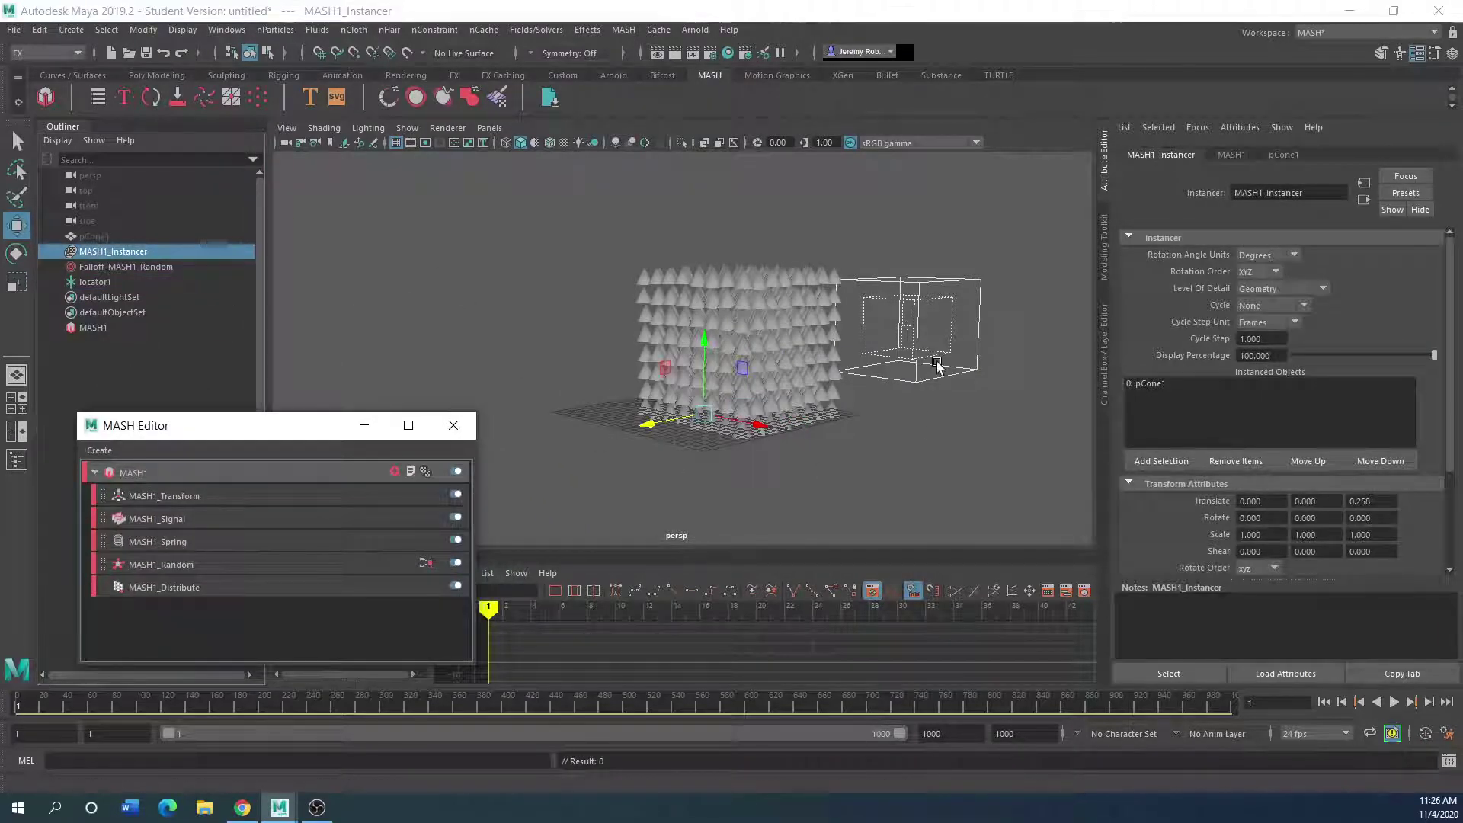
pyautogui.click(1225, 155)
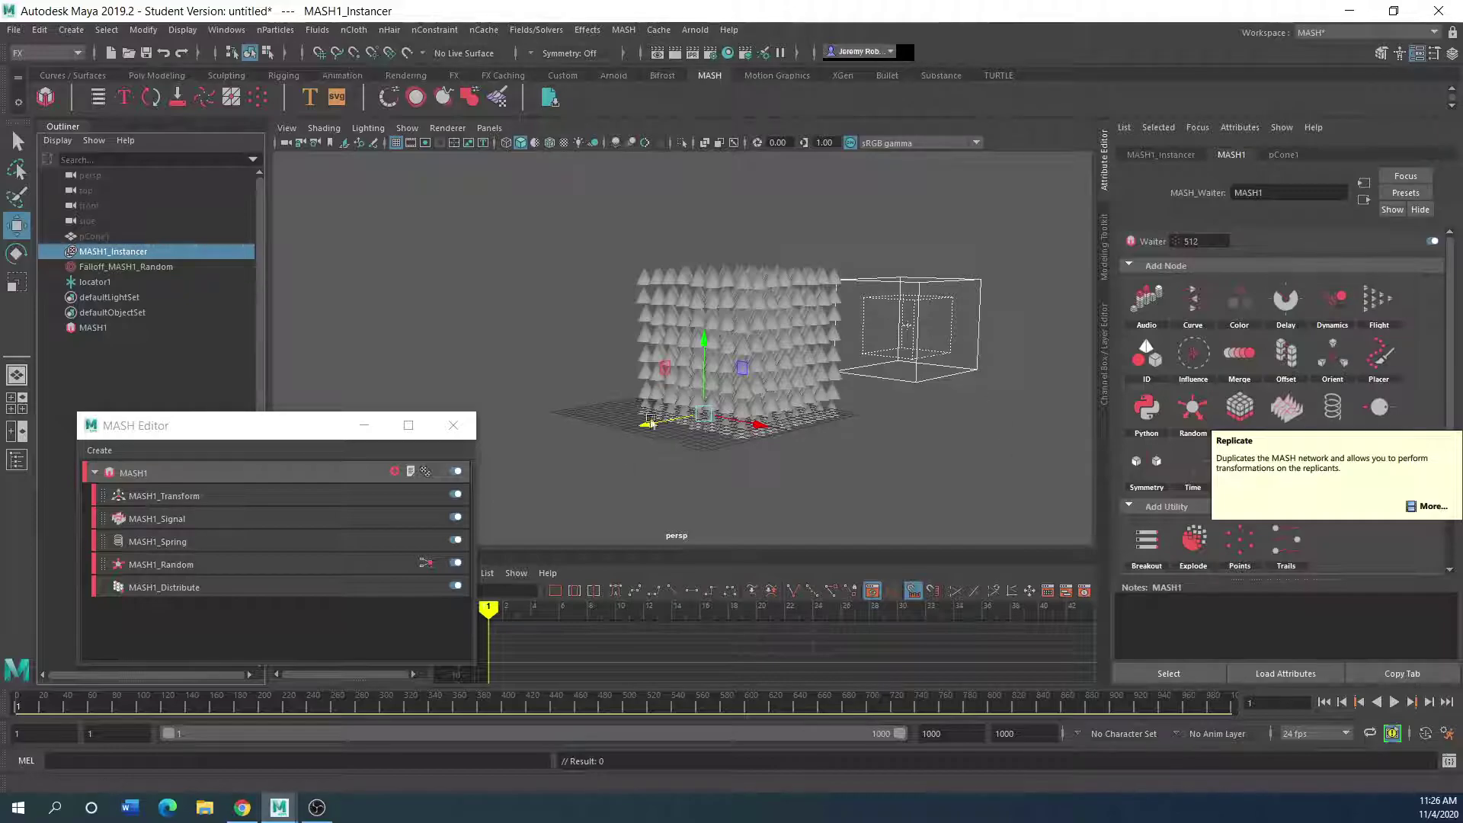
pyautogui.moveTo(667, 423); pyautogui.dragTo(592, 439)
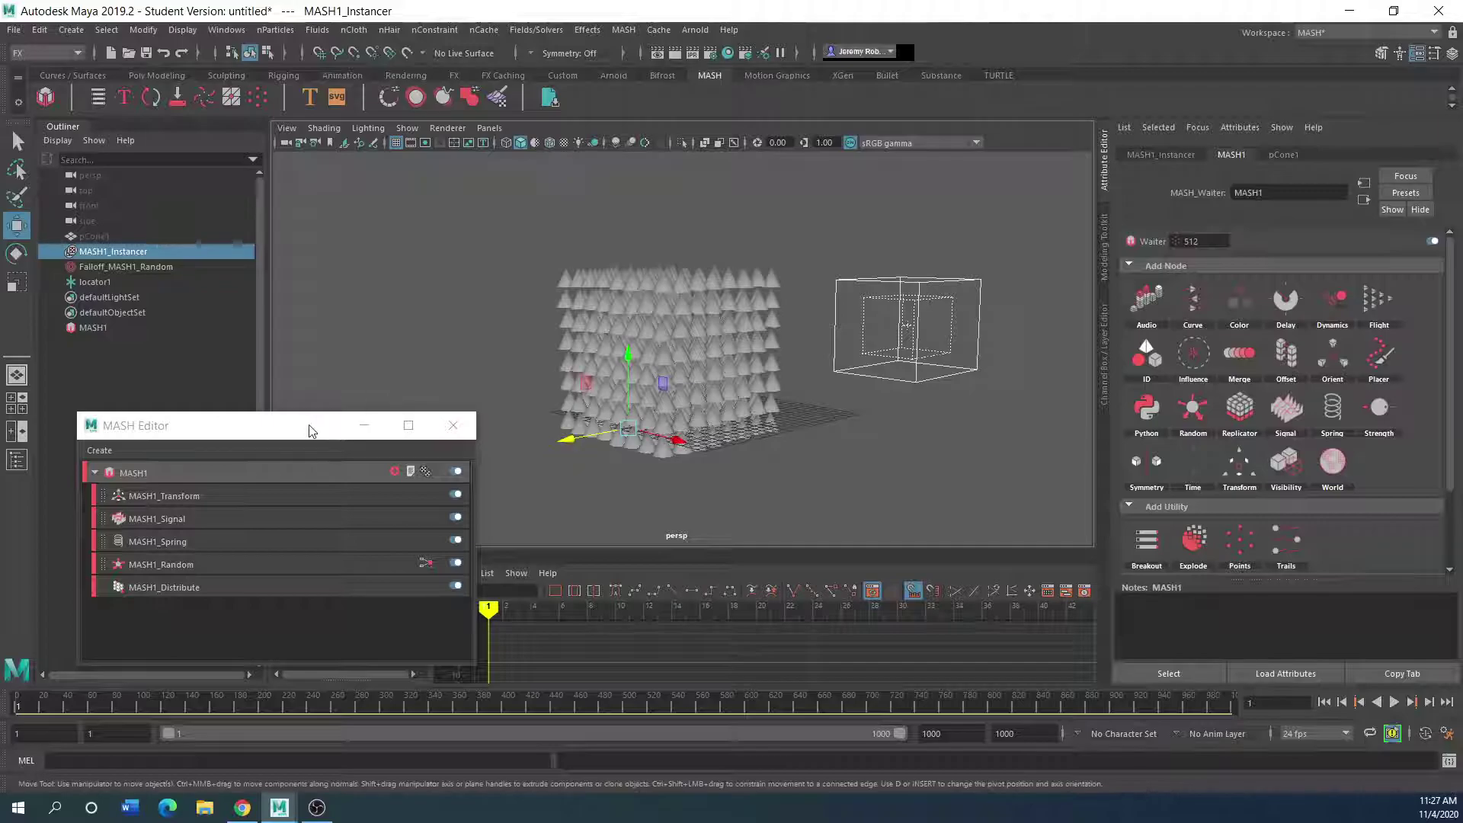
pyautogui.hotkey('ctrl', 'z')
# Step: Add a Replicator node to MASH1 with 16 replicants and position offsets X 2.967, Y 4.615, Z -8.791, and preview the animation
pyautogui.click(95, 282)
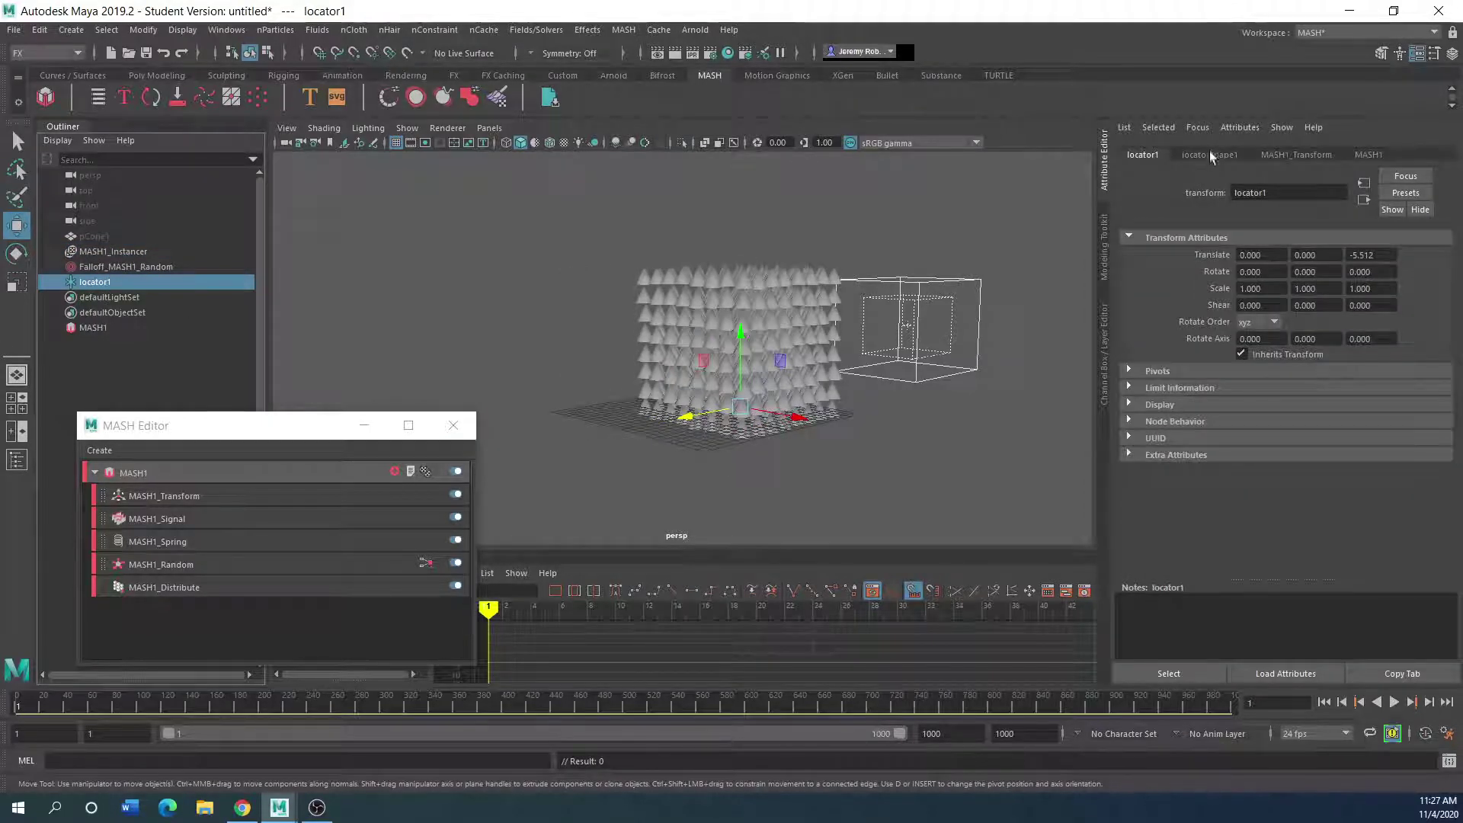
pyautogui.click(79, 328)
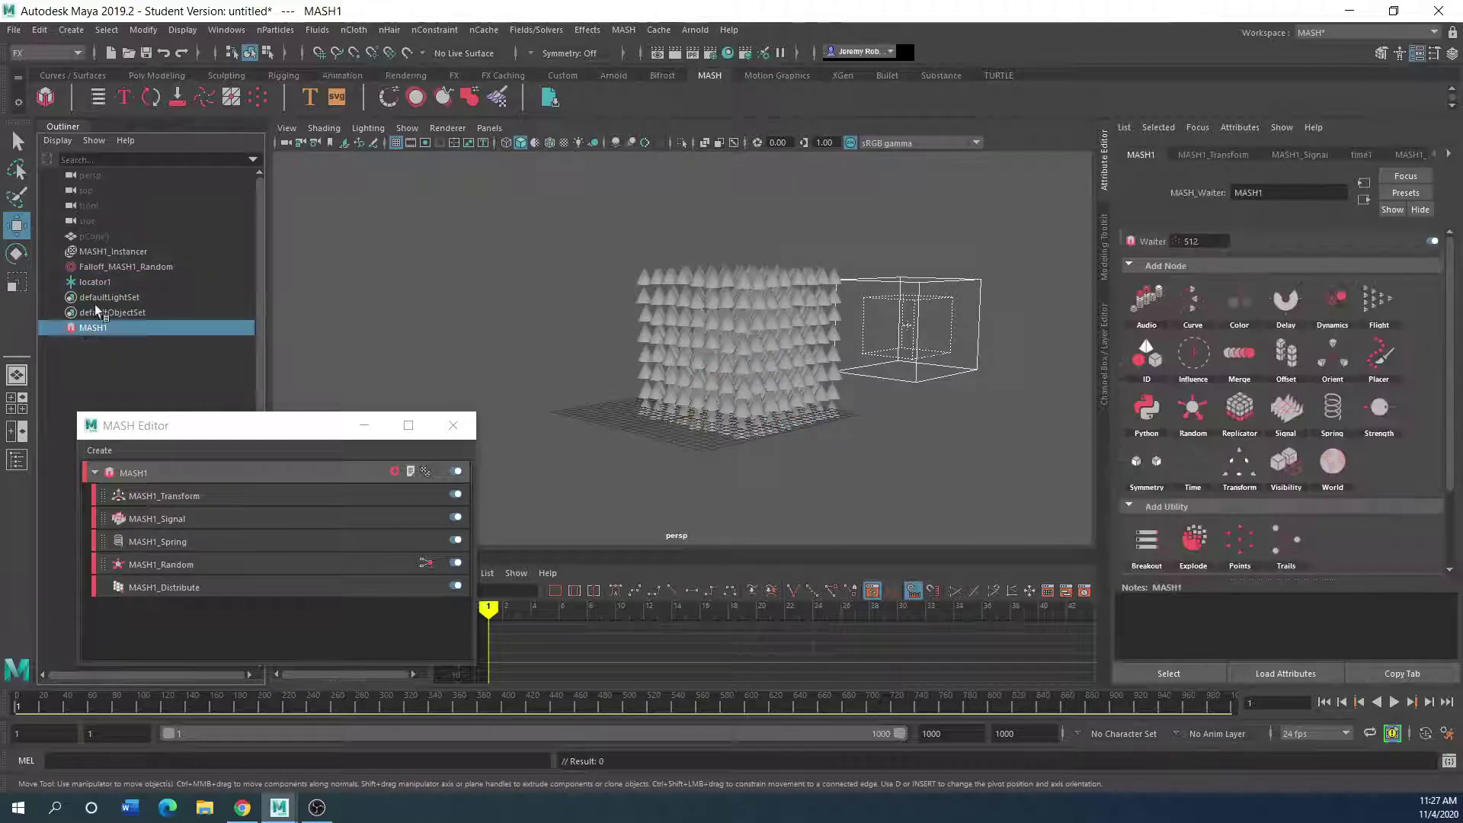
pyautogui.click(1242, 413)
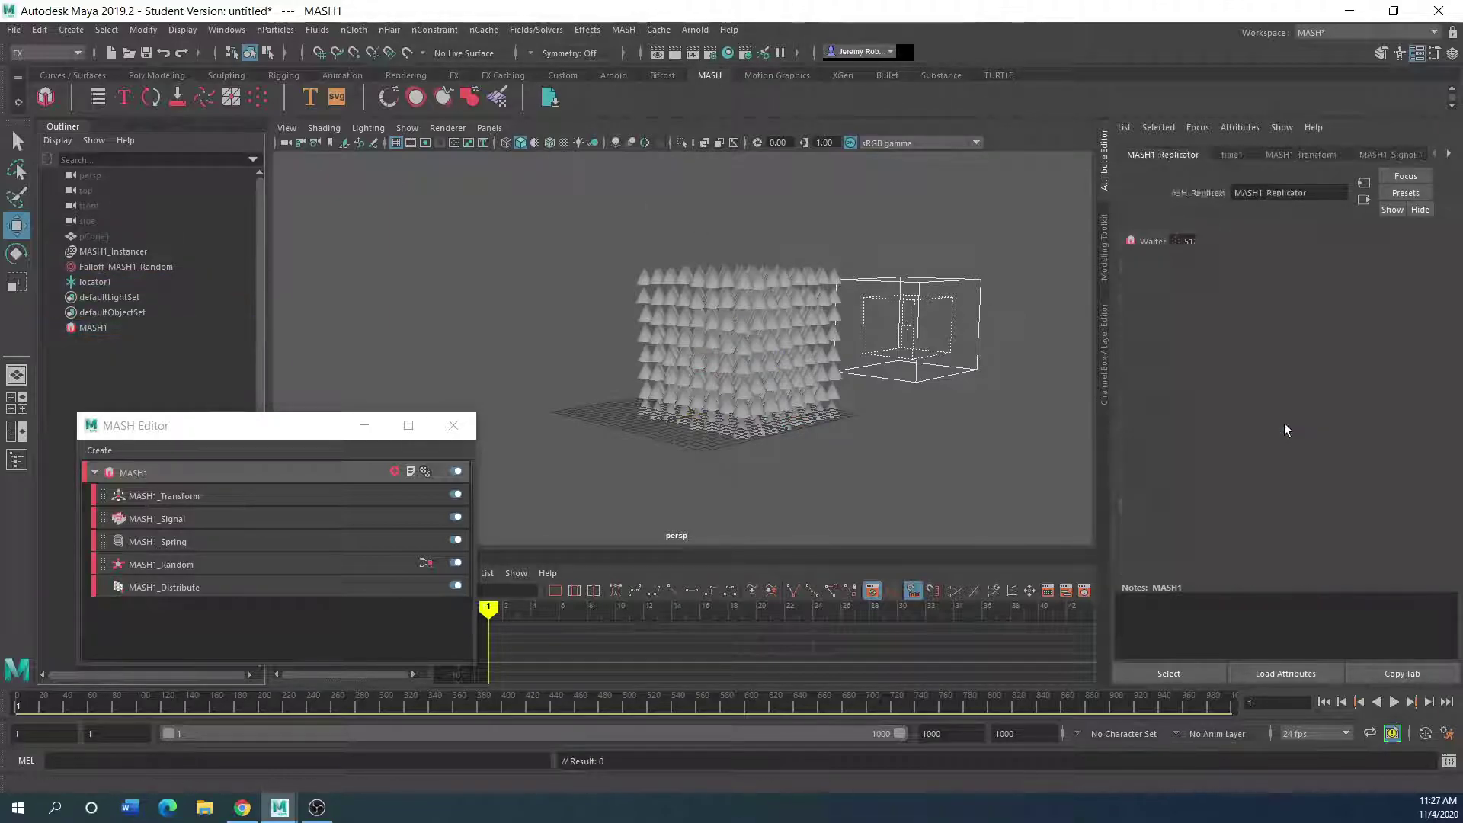
pyautogui.moveTo(1296, 263); pyautogui.dragTo(1314, 264)
pyautogui.moveTo(1364, 319); pyautogui.dragTo(1302, 350)
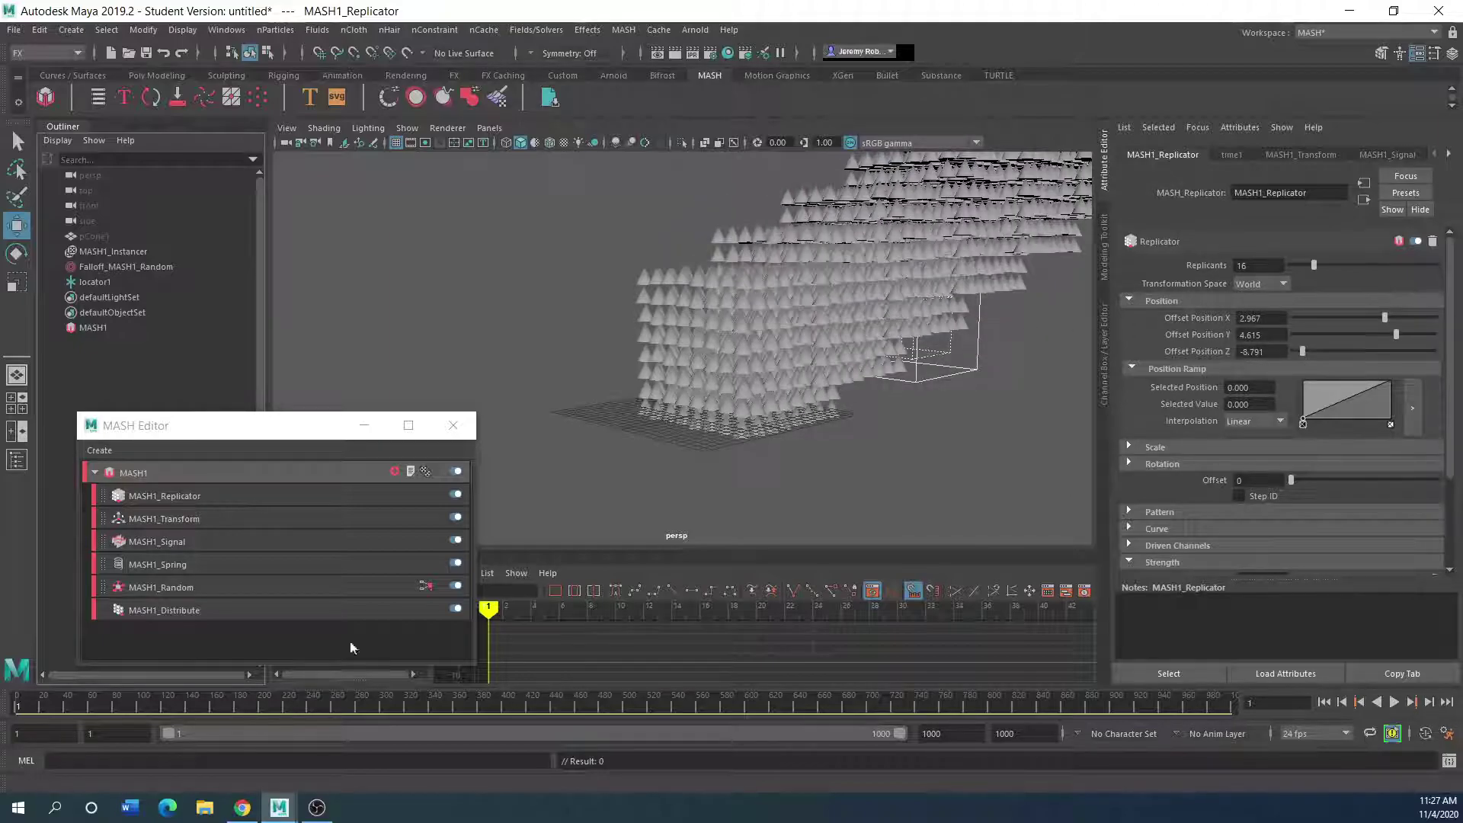
pyautogui.click(1394, 702)
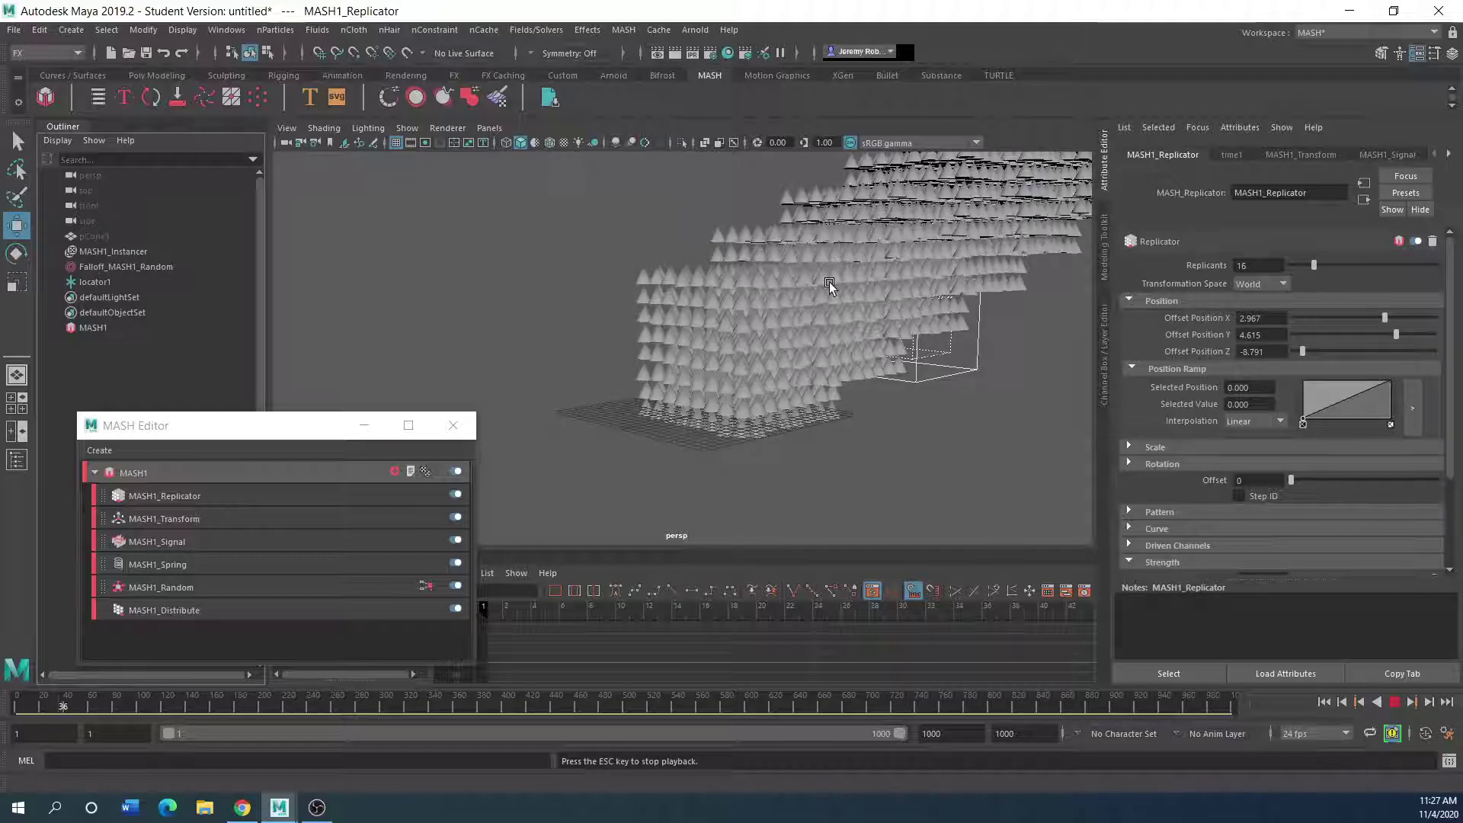
pyautogui.press('Escape')
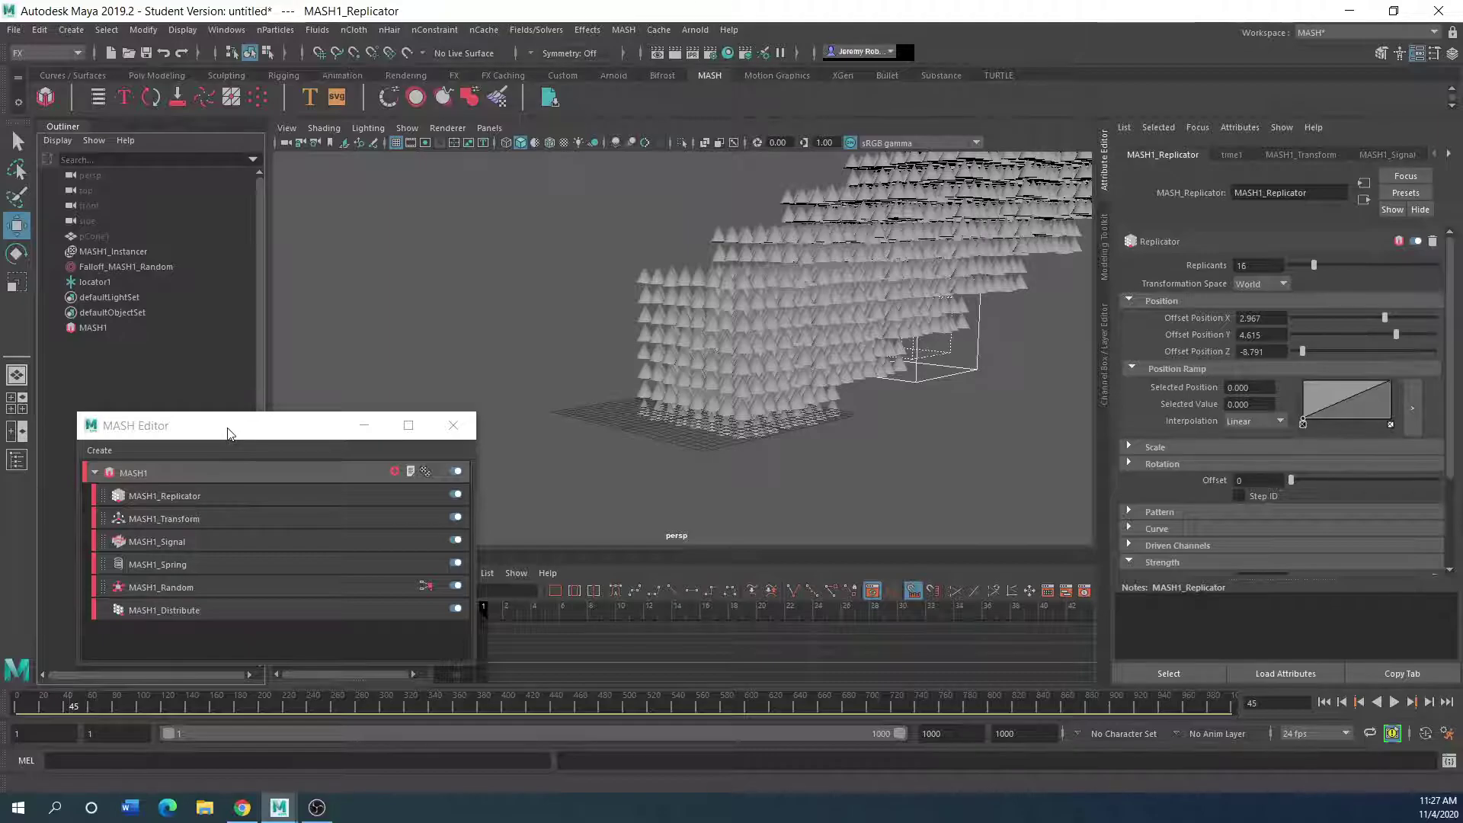
# Step: Delete the MASH1_Replicator node from the MASH network
pyautogui.moveTo(368, 420); pyautogui.dragTo(305, 400)
pyautogui.moveTo(213, 396); pyautogui.dragTo(256, 404)
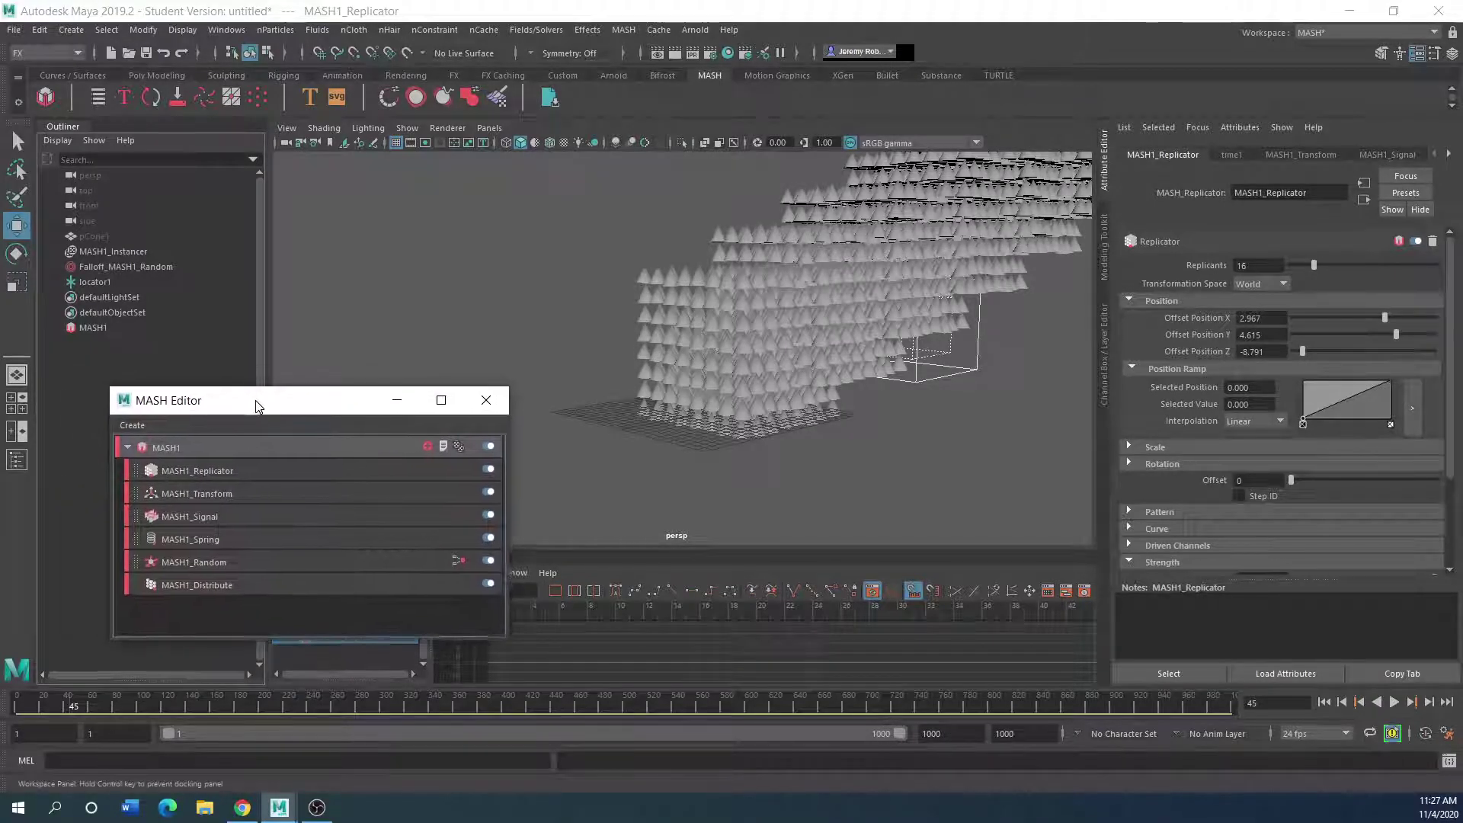
pyautogui.click(258, 473)
pyautogui.rightClick(266, 467)
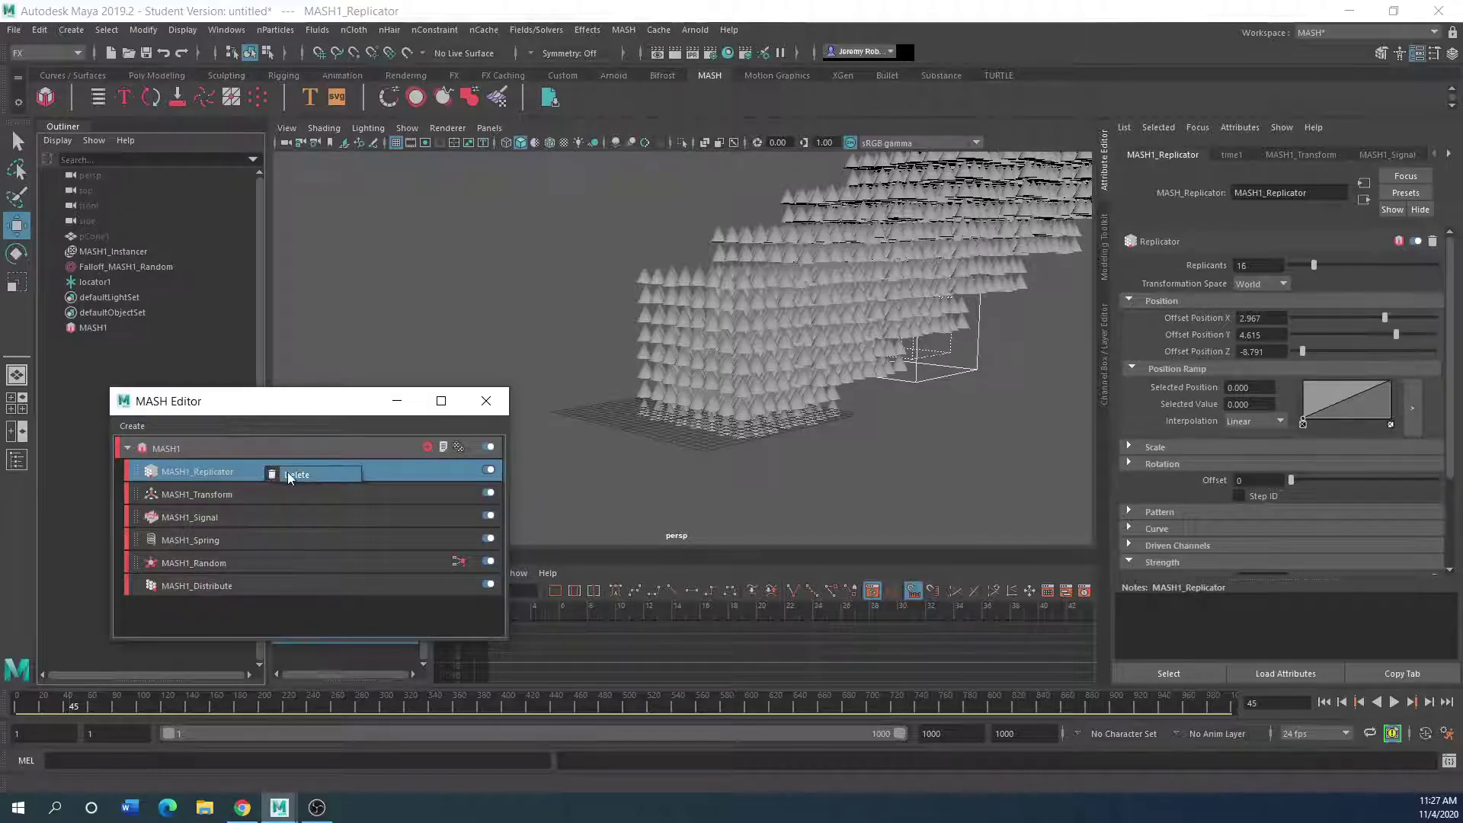
pyautogui.click(288, 476)
pyautogui.click(698, 409)
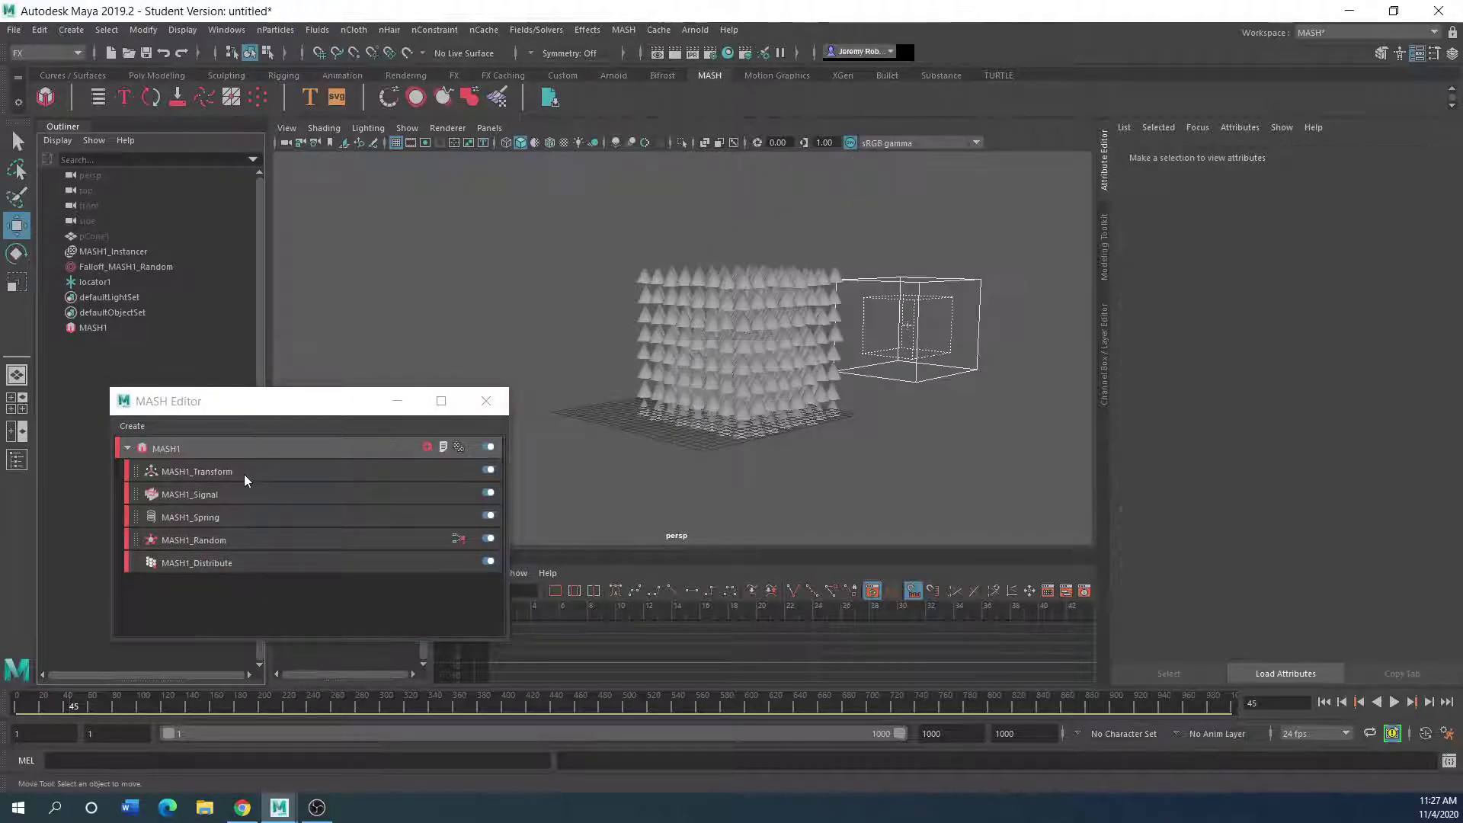
# Step: Delete the MASH1_Transform and MASH1_Signal nodes from the MASH network
pyautogui.click(244, 473)
pyautogui.rightClick(243, 474)
pyautogui.click(290, 483)
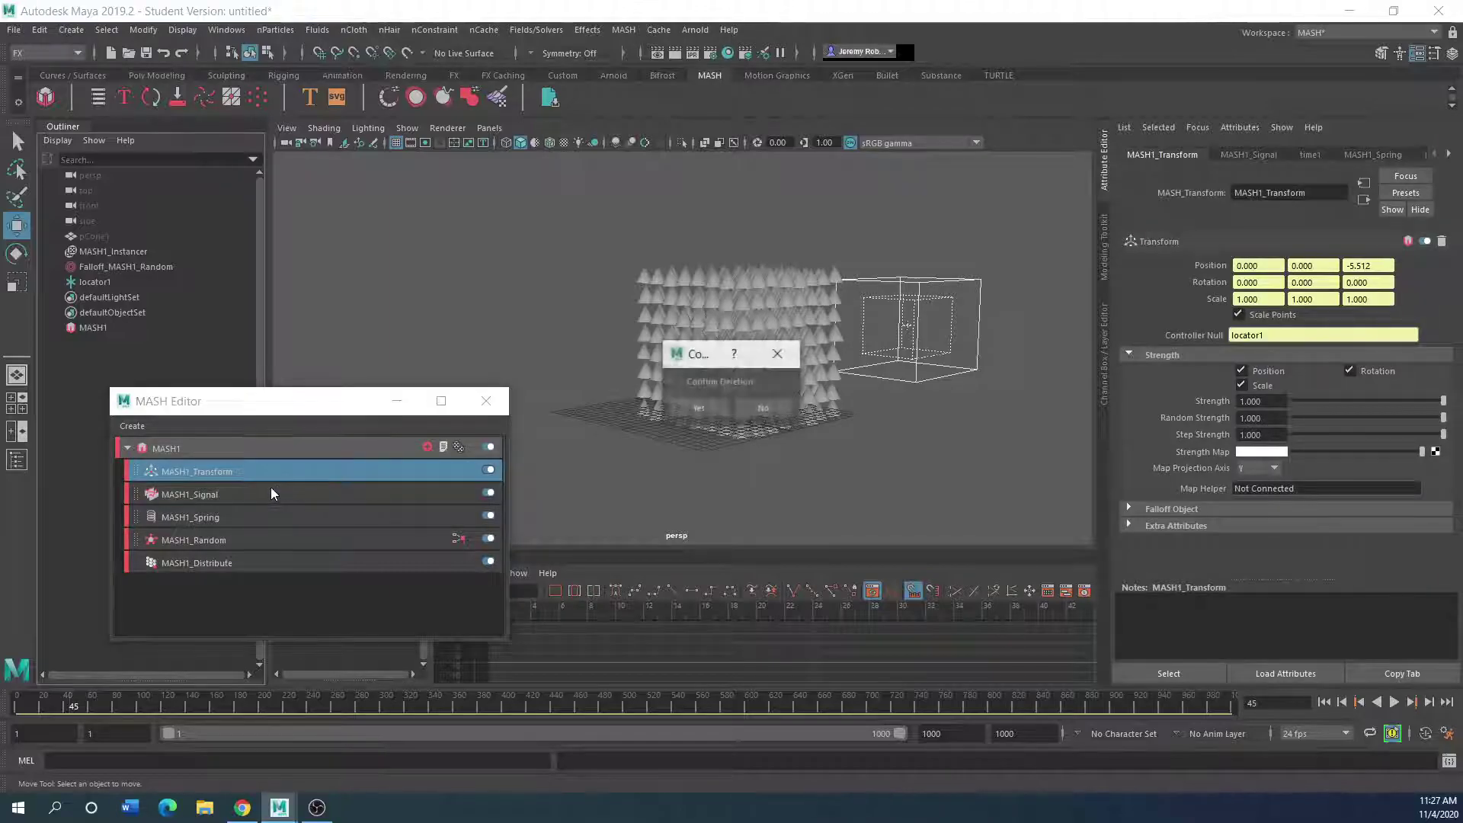
pyautogui.click(696, 410)
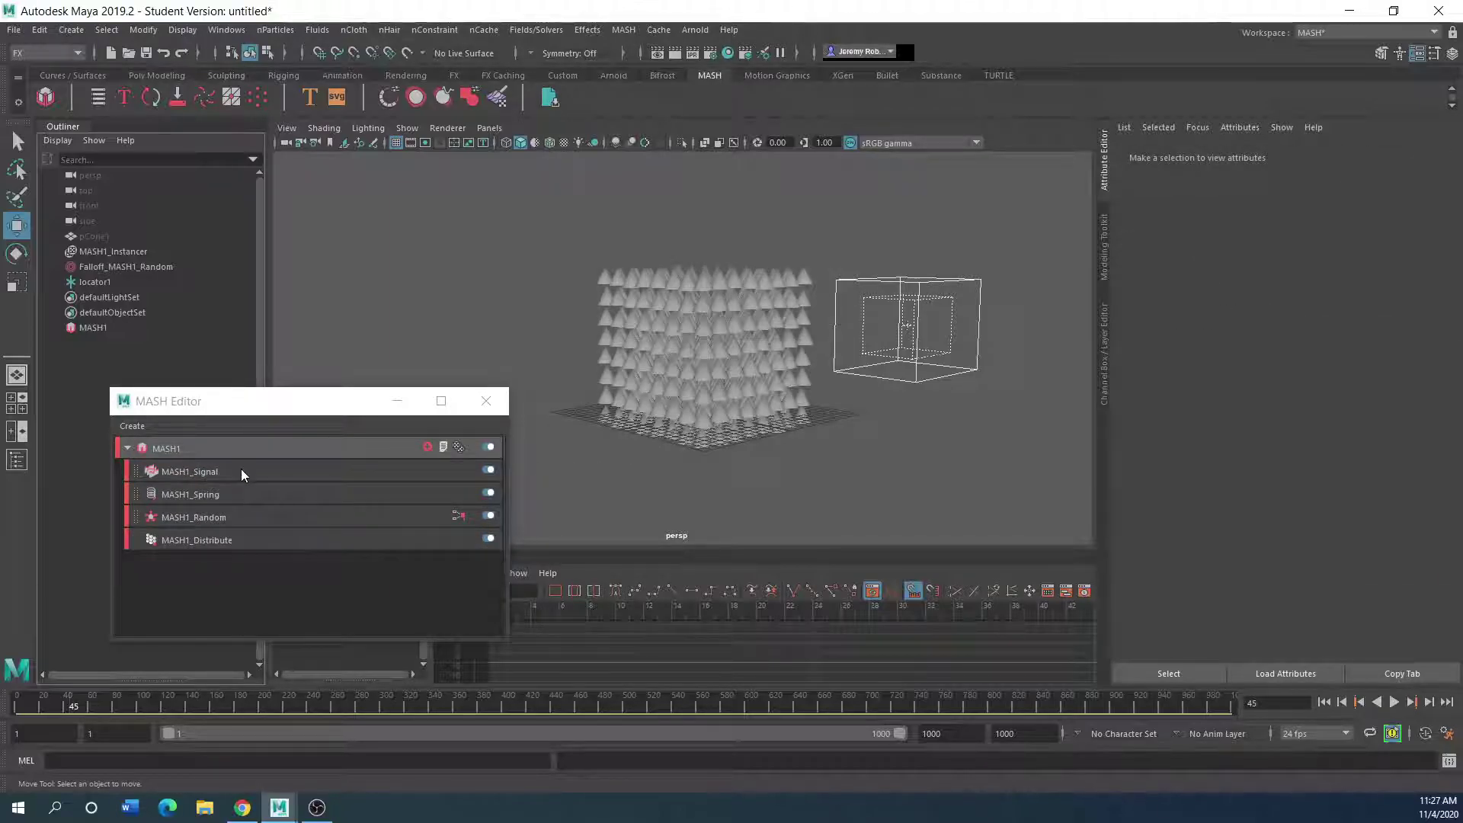
pyautogui.click(242, 472)
pyautogui.rightClick(243, 473)
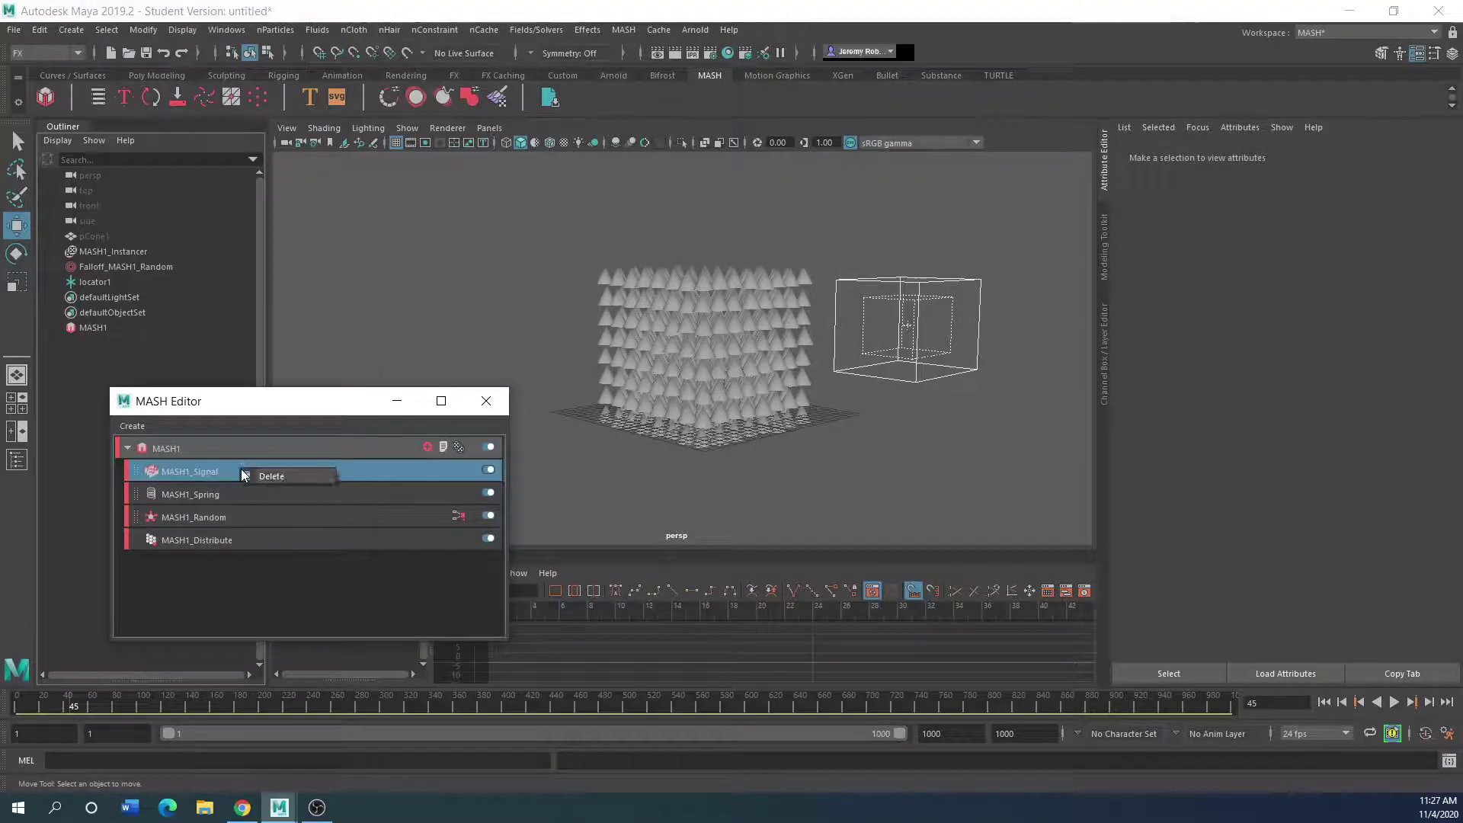
pyautogui.click(284, 477)
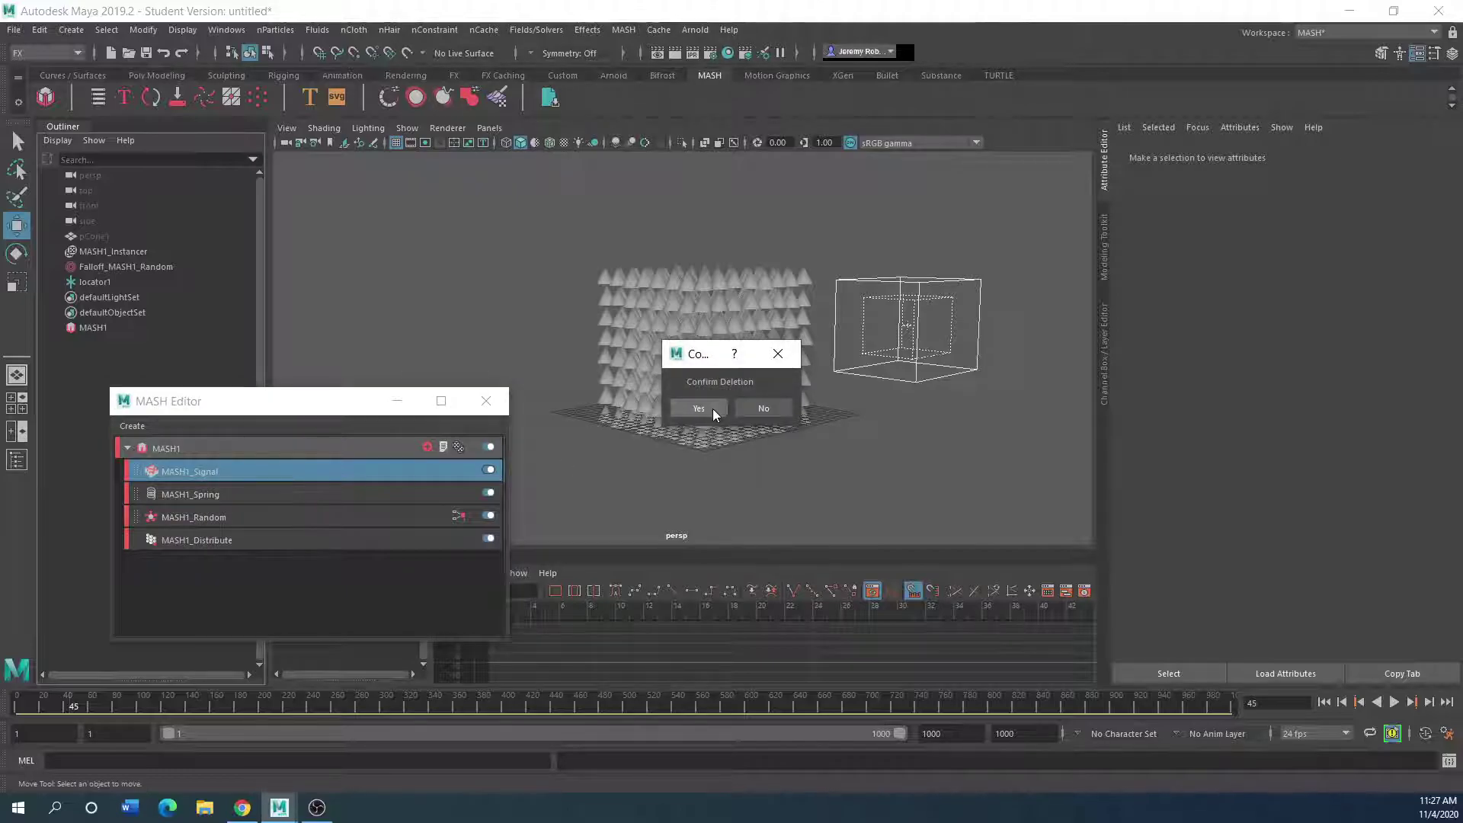
pyautogui.click(712, 408)
# Step: Delete the MASH1_Spring and MASH1_Random nodes, keeping only MASH1_Distribute in the network
pyautogui.click(245, 469)
pyautogui.rightClick(245, 469)
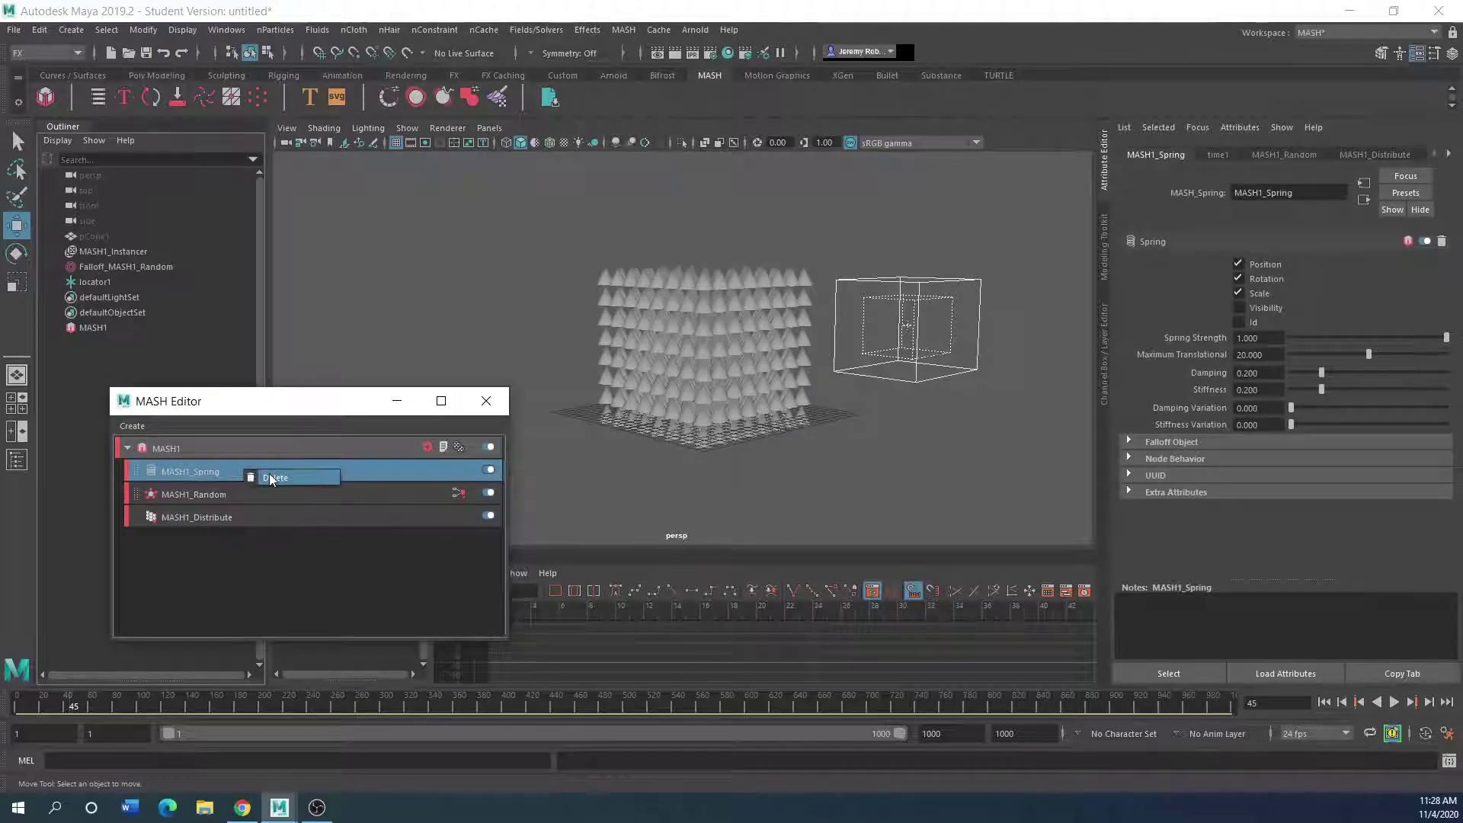
pyautogui.click(271, 477)
pyautogui.click(675, 408)
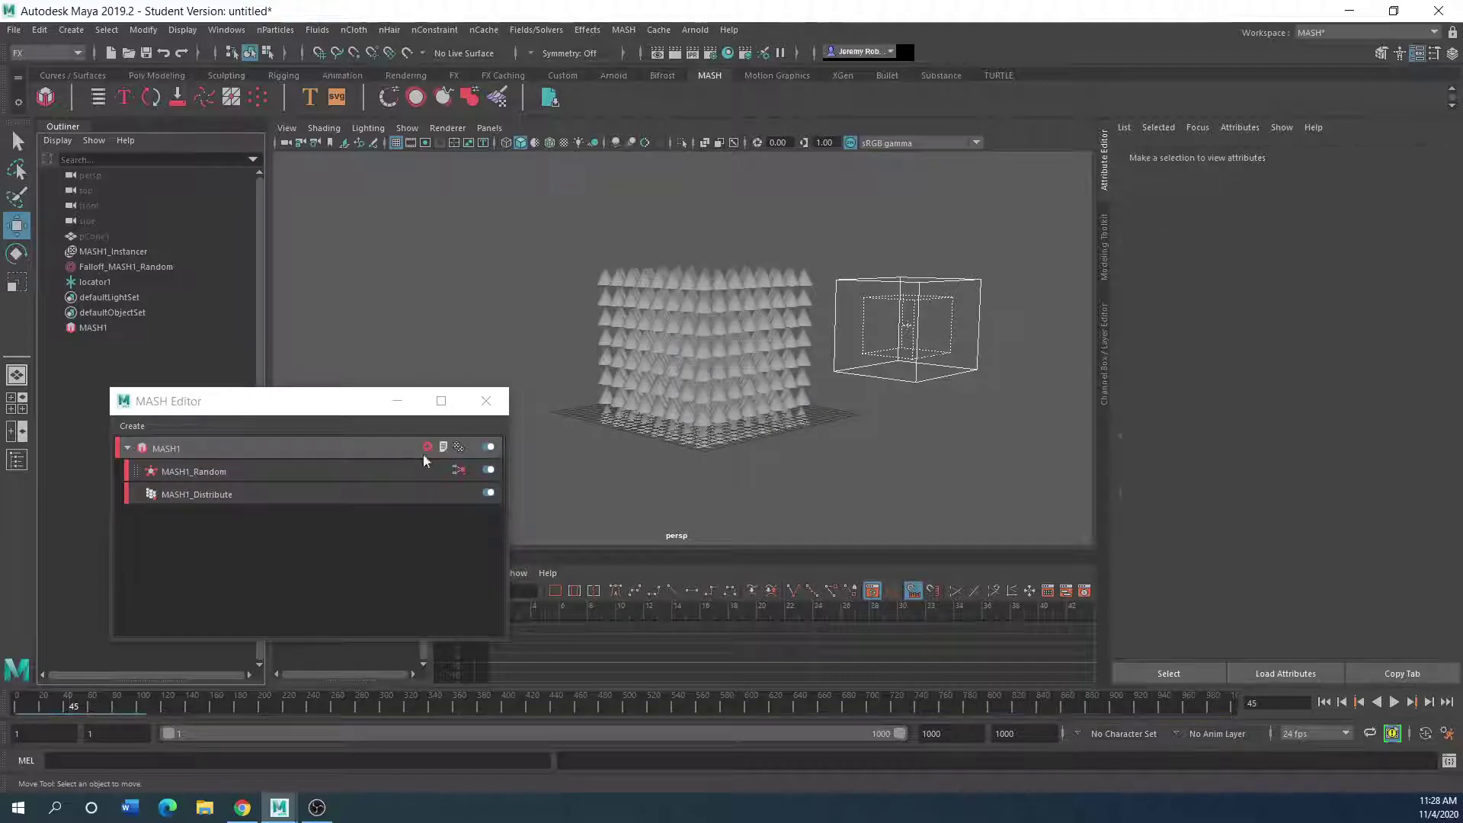
pyautogui.click(238, 470)
pyautogui.rightClick(238, 469)
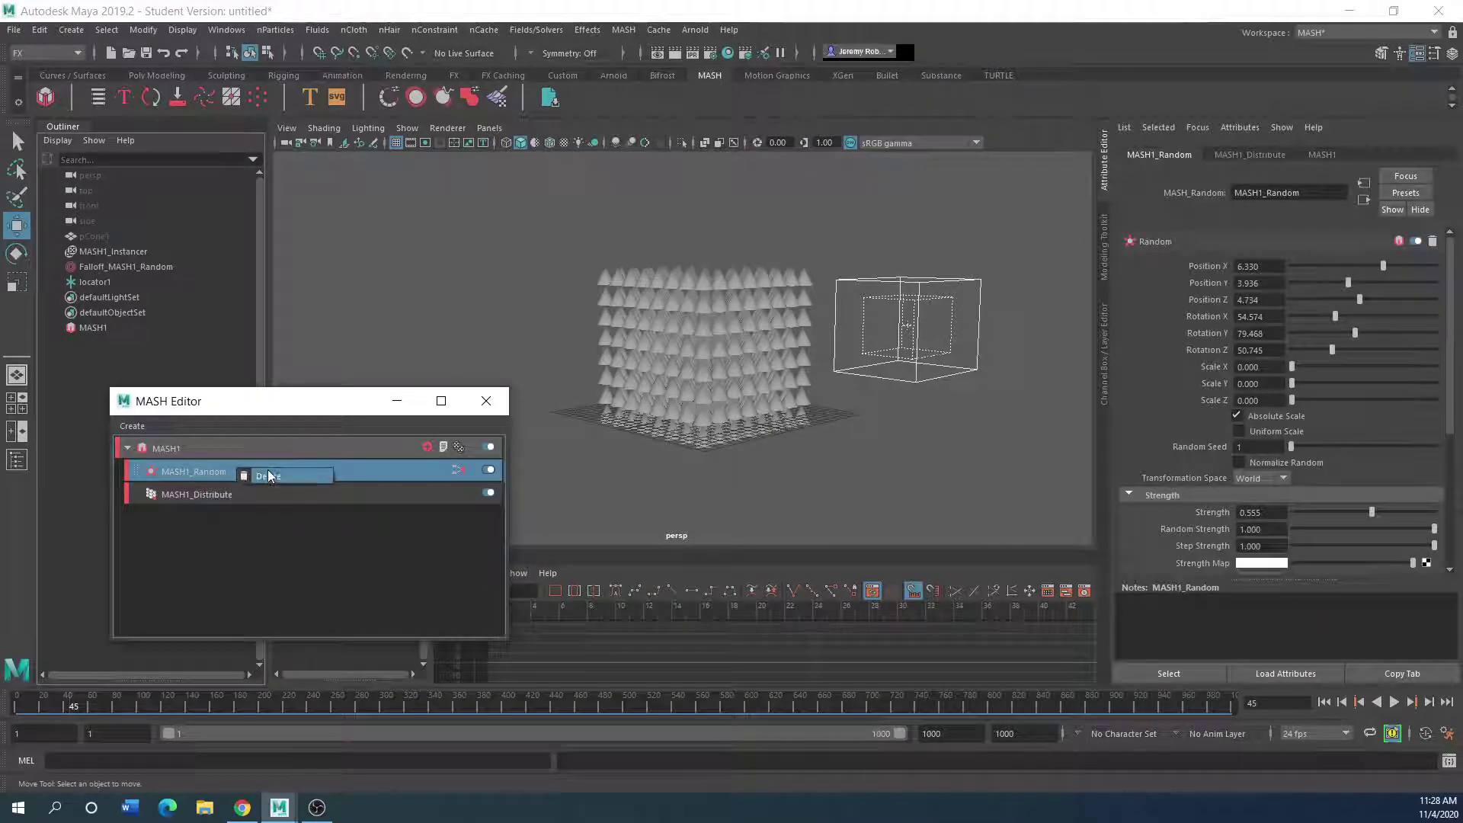
pyautogui.click(271, 476)
pyautogui.click(696, 409)
pyautogui.click(239, 471)
# Step: Delete the Falloff_MASH1_Random object and locator1 from the scene
pyautogui.moveTo(1014, 253); pyautogui.dragTo(857, 455)
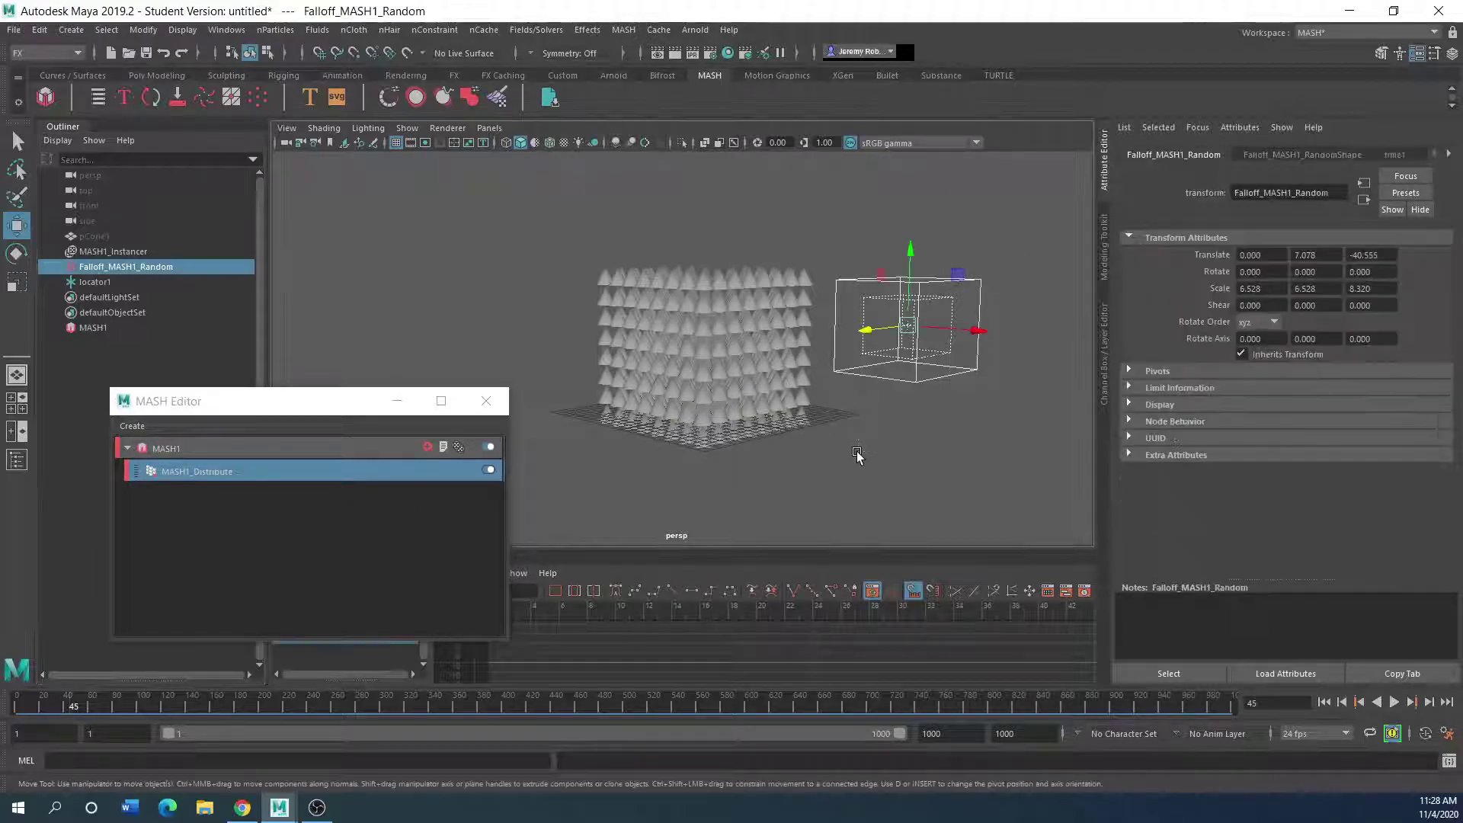
pyautogui.press('Delete')
pyautogui.click(87, 268)
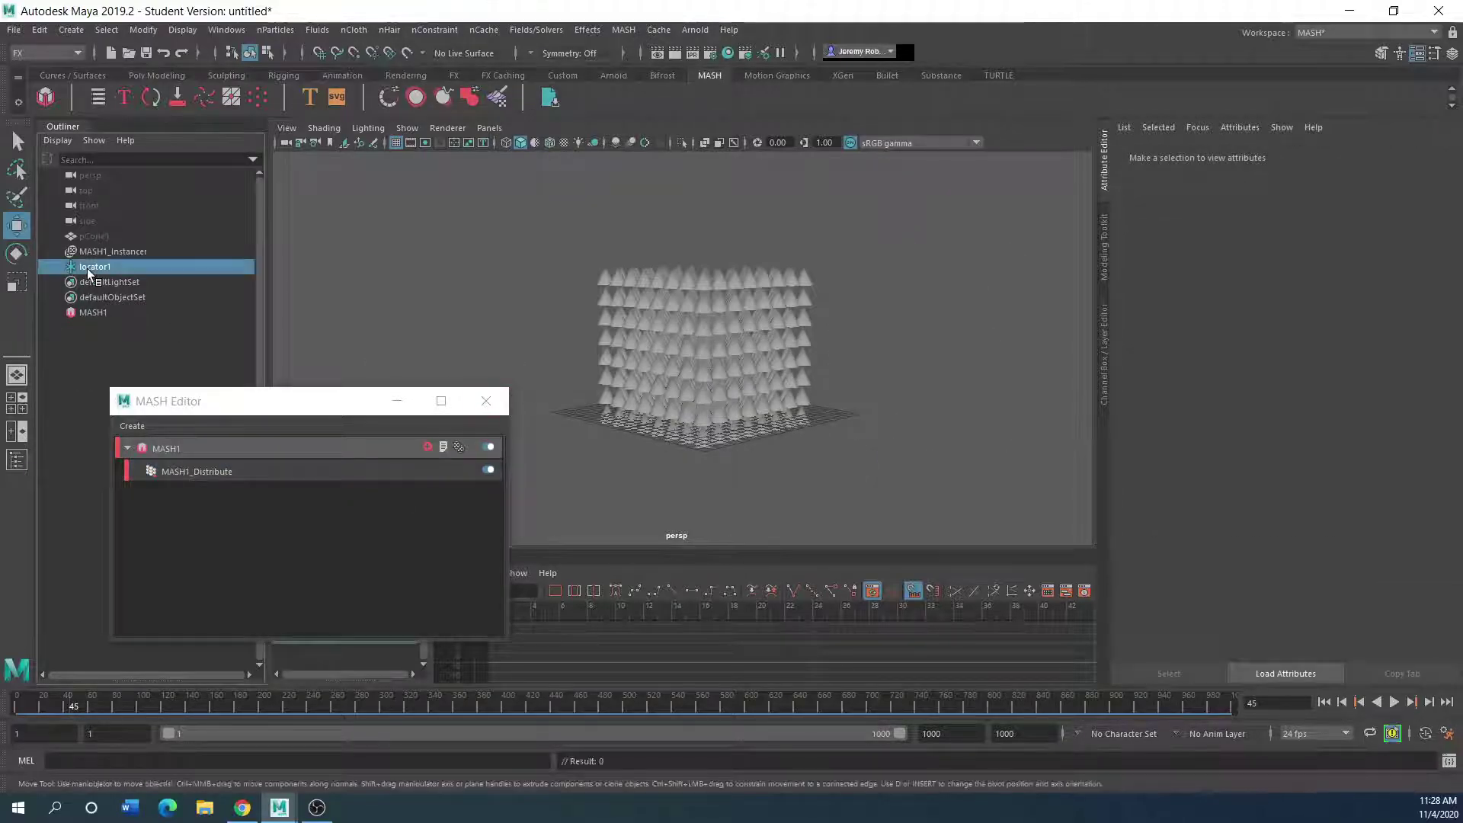
pyautogui.press('Delete')
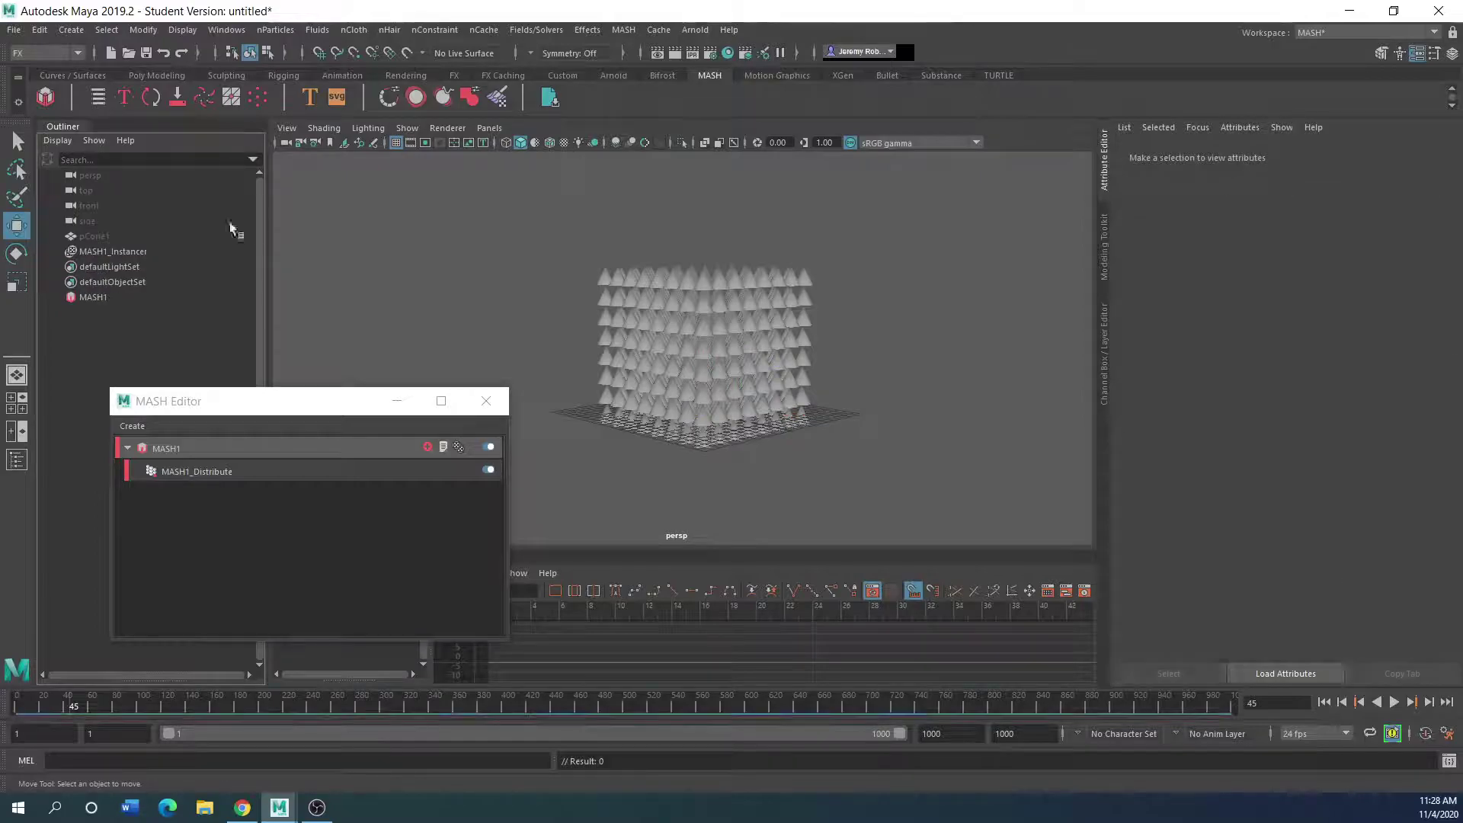
# Step: Set Grid X, Grid Y and Grid Z of the MASH1_Distribute node to 3
pyautogui.click(216, 470)
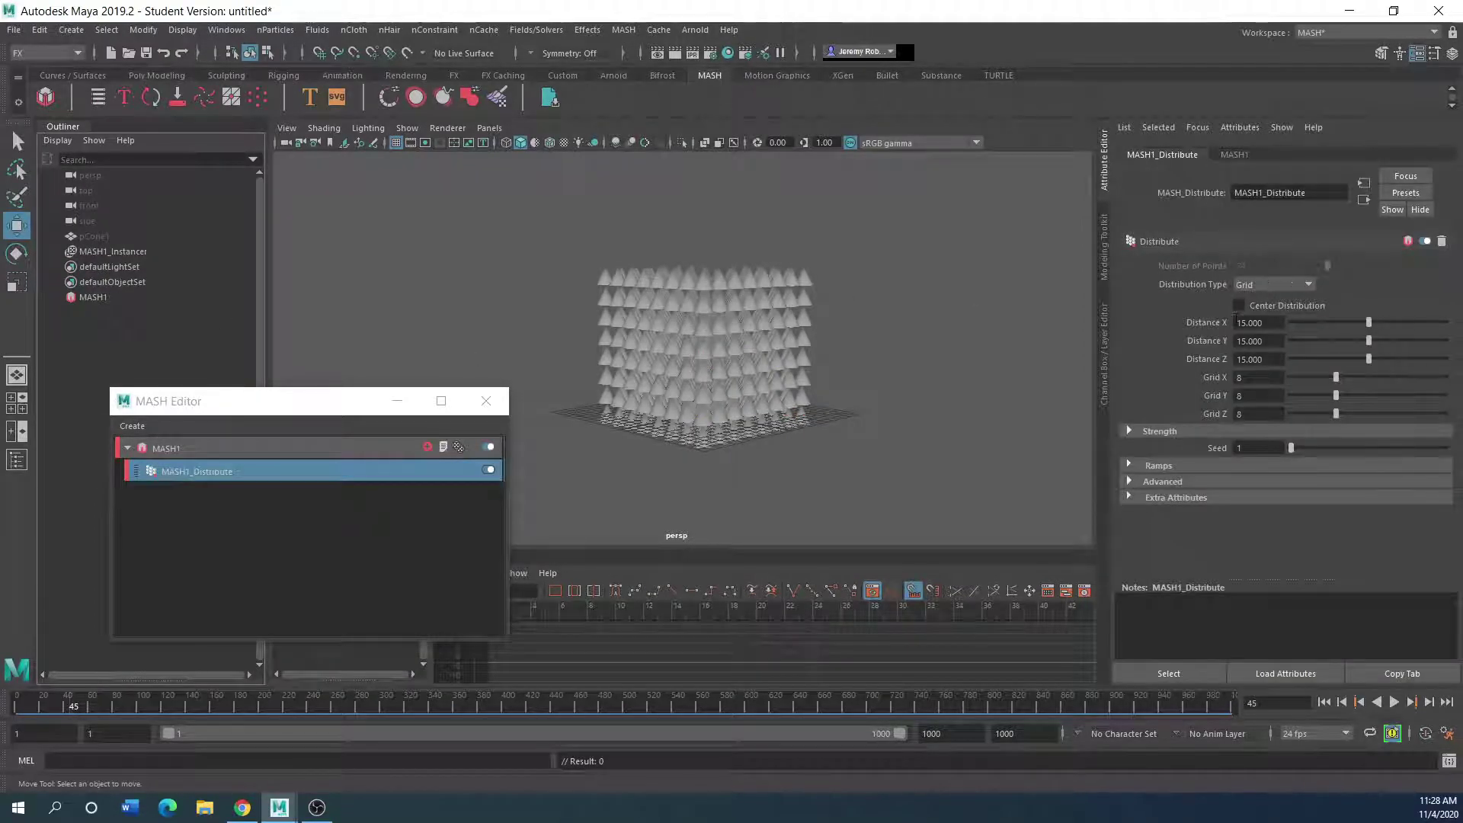
pyautogui.doubleClick(1244, 377)
pyautogui.write('3')
pyautogui.press('Tab')
pyautogui.write('3')
pyautogui.press('Tab')
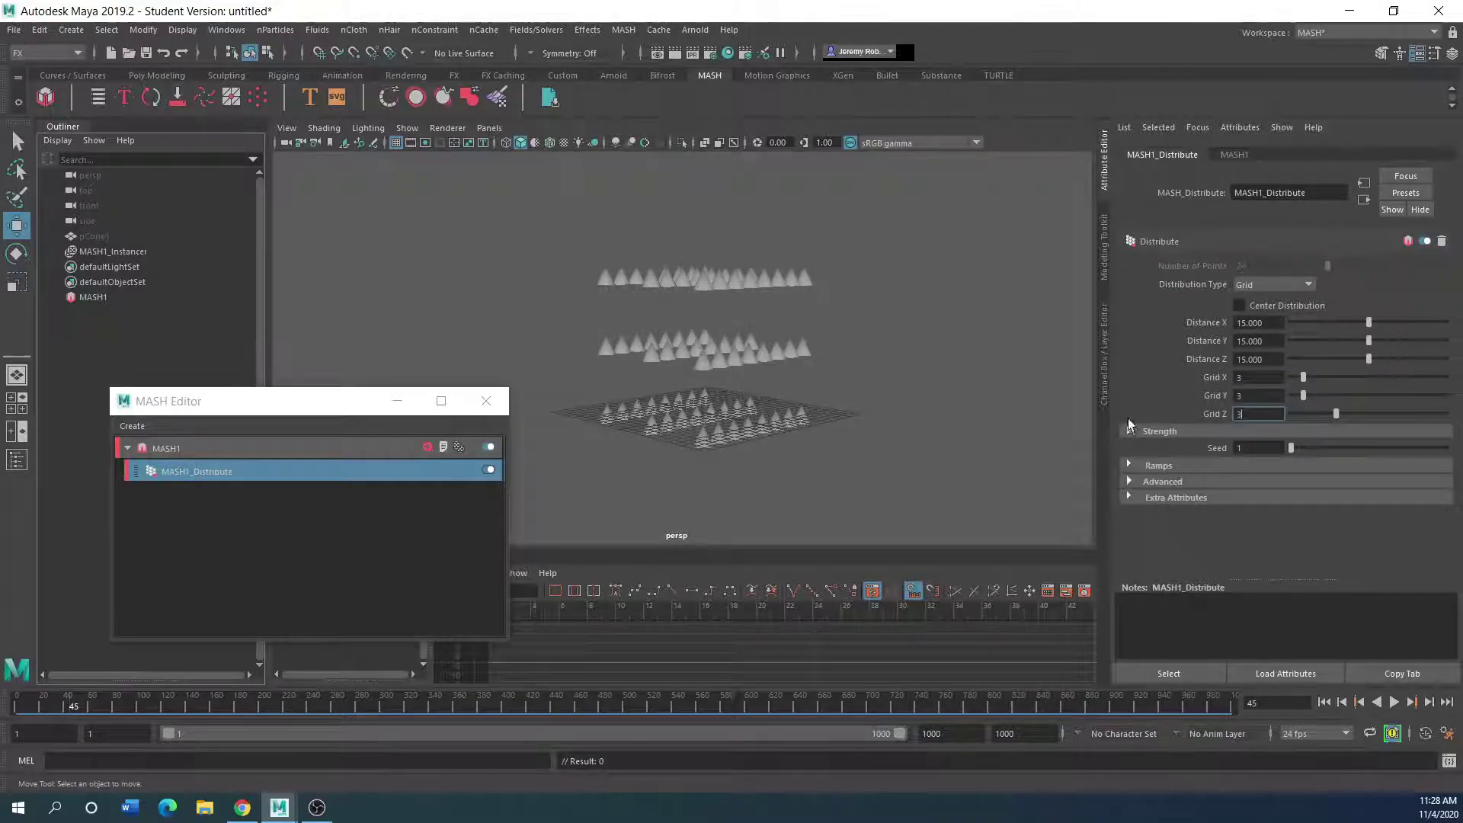
pyautogui.write('3')
pyautogui.press('Return')
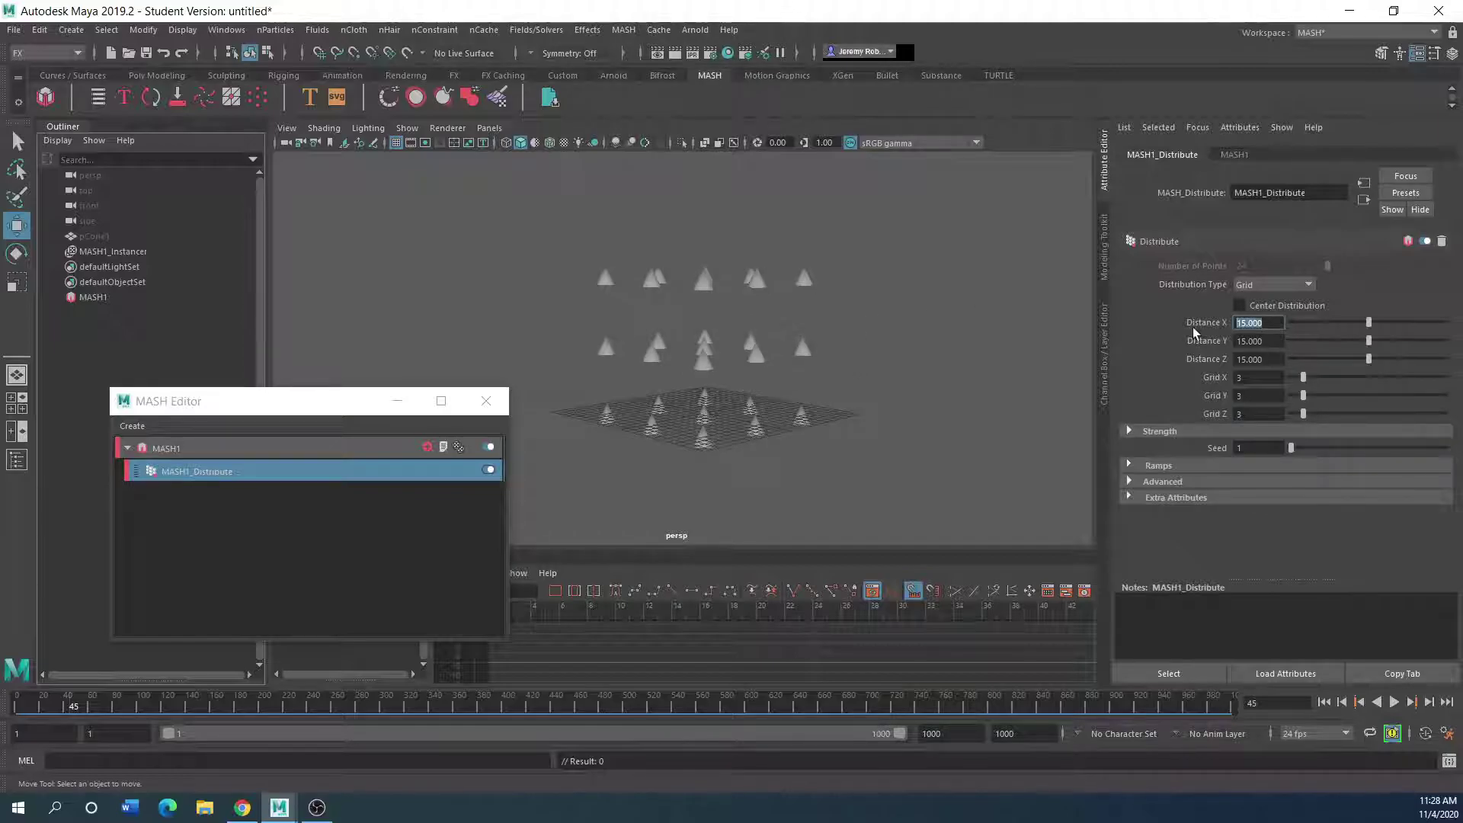
# Step: Set Distance X, Distance Y and Distance Z of the MASH1_Distribute node to 5
pyautogui.write('5')
pyautogui.press('Tab')
pyautogui.write('5')
pyautogui.press('Tab')
pyautogui.write('5')
pyautogui.press('Return')
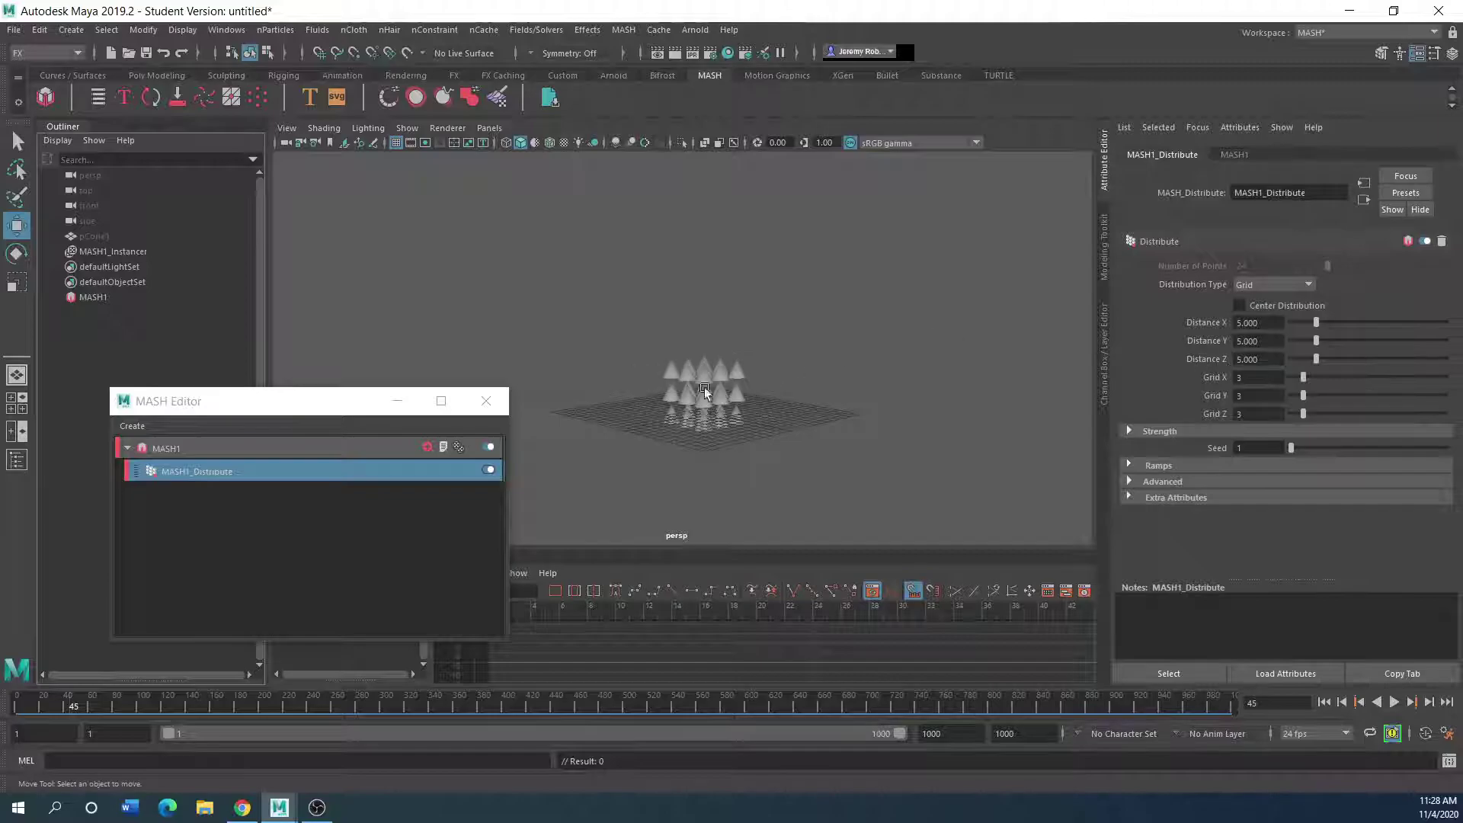
pyautogui.scroll(2, 753, 431)
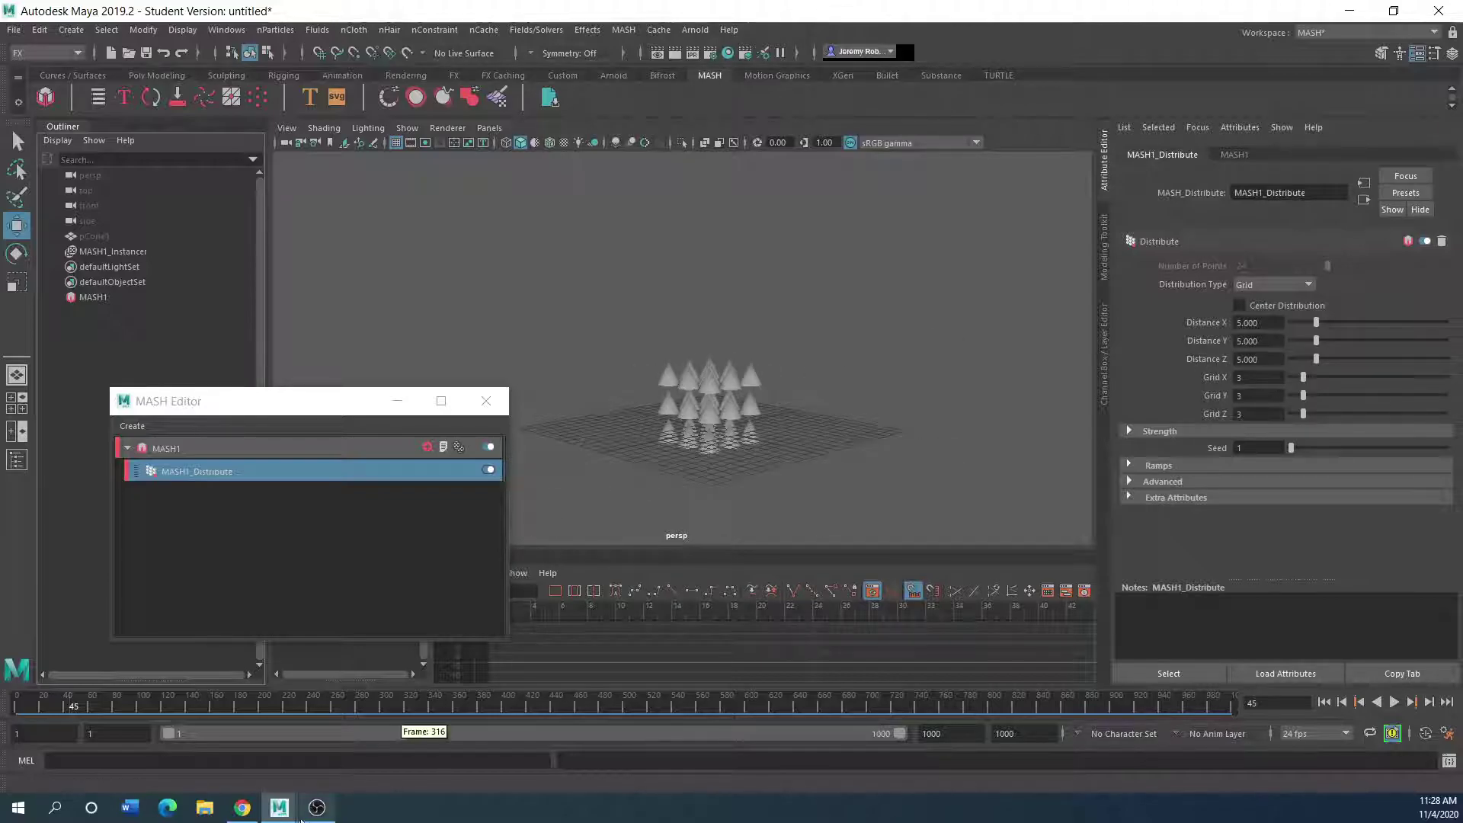
pyautogui.hotkey('alt', 'Tab')
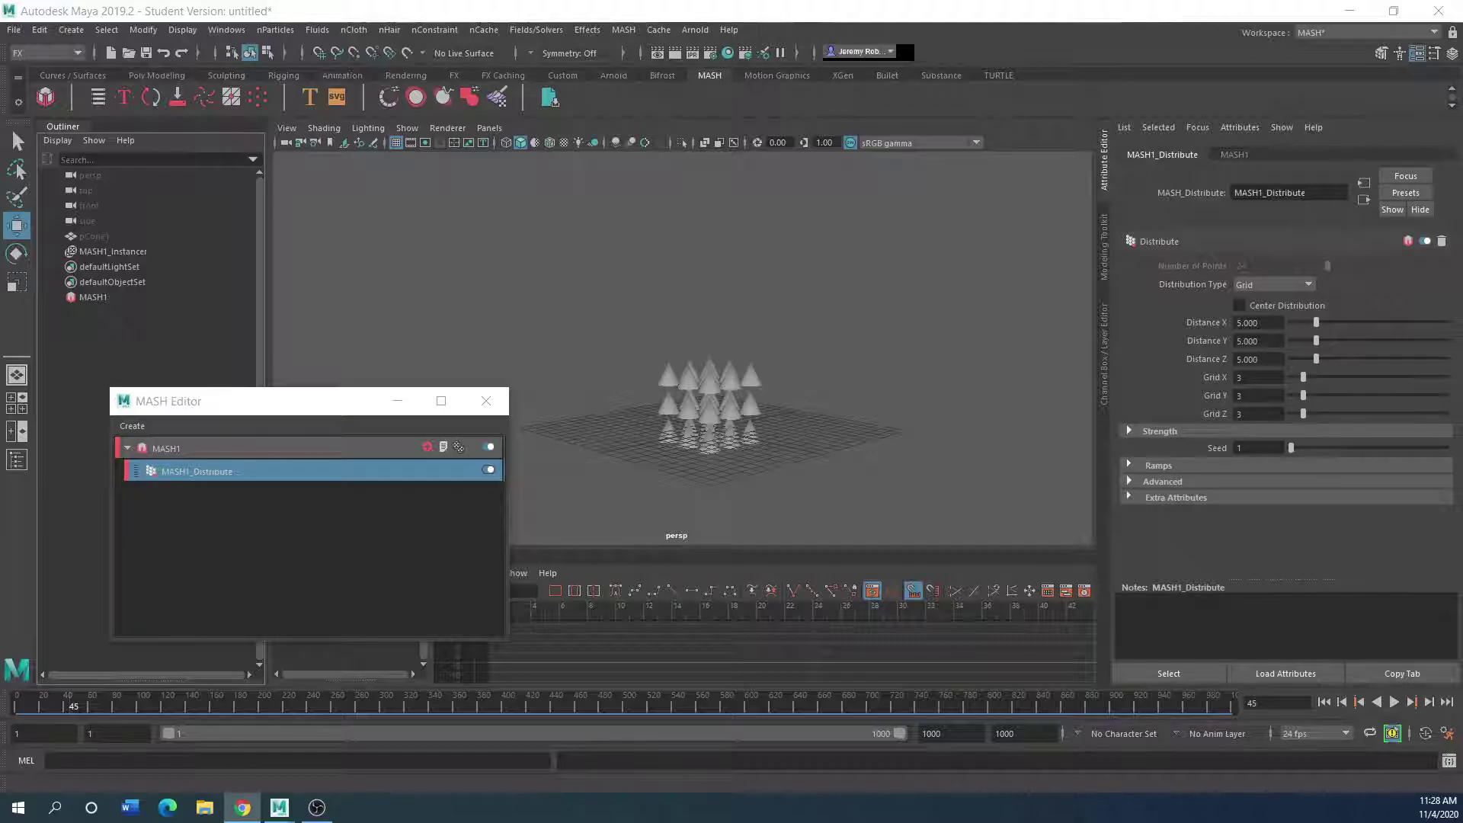
# Step: Switch to Chrome and examine the YouTube results for "flight mode in maya mash" for Flight examples, then return to Maya
pyautogui.click(243, 806)
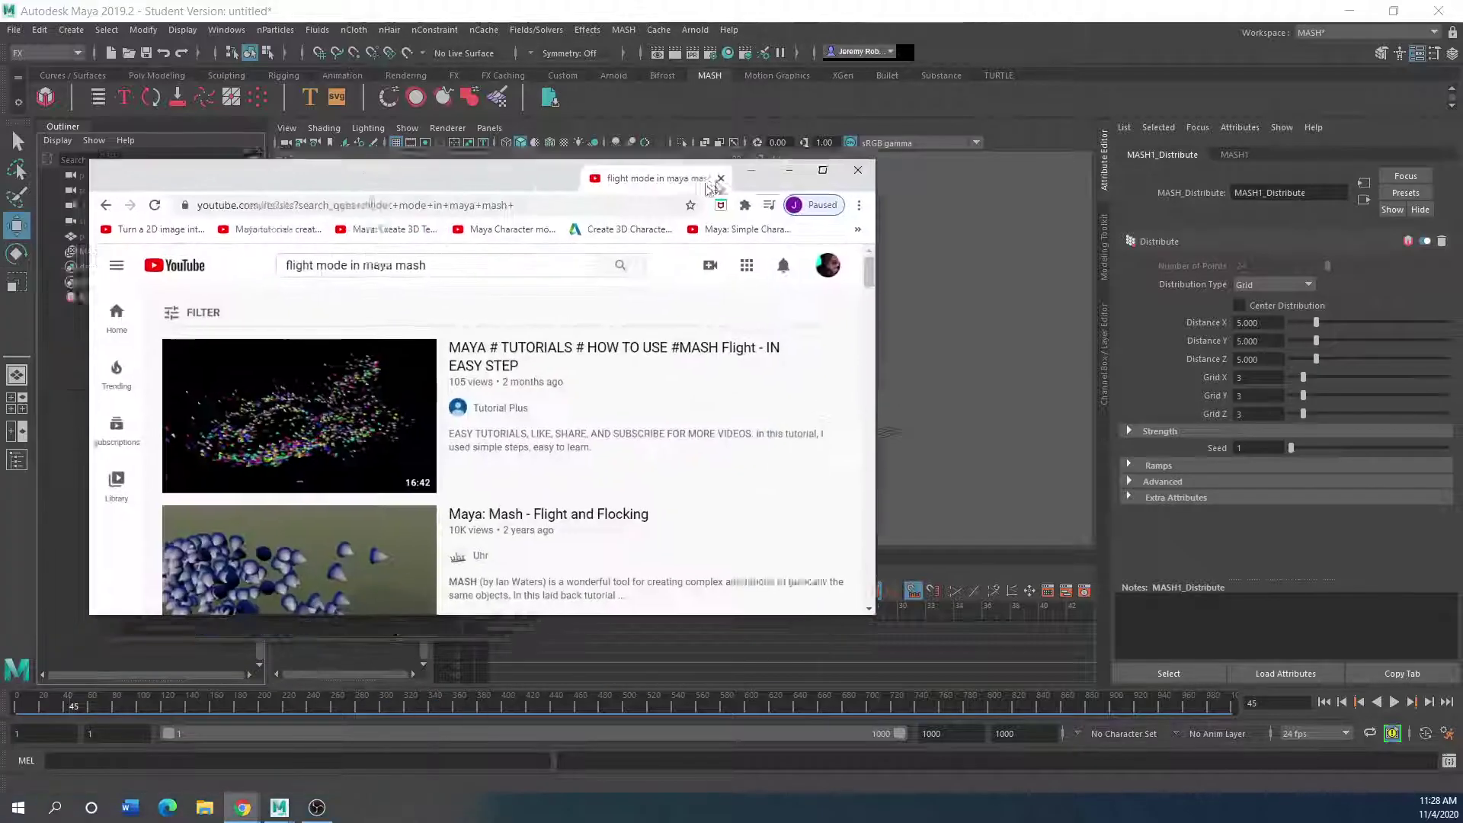
pyautogui.scroll(-3, 483, 543)
pyautogui.scroll(-2, 483, 543)
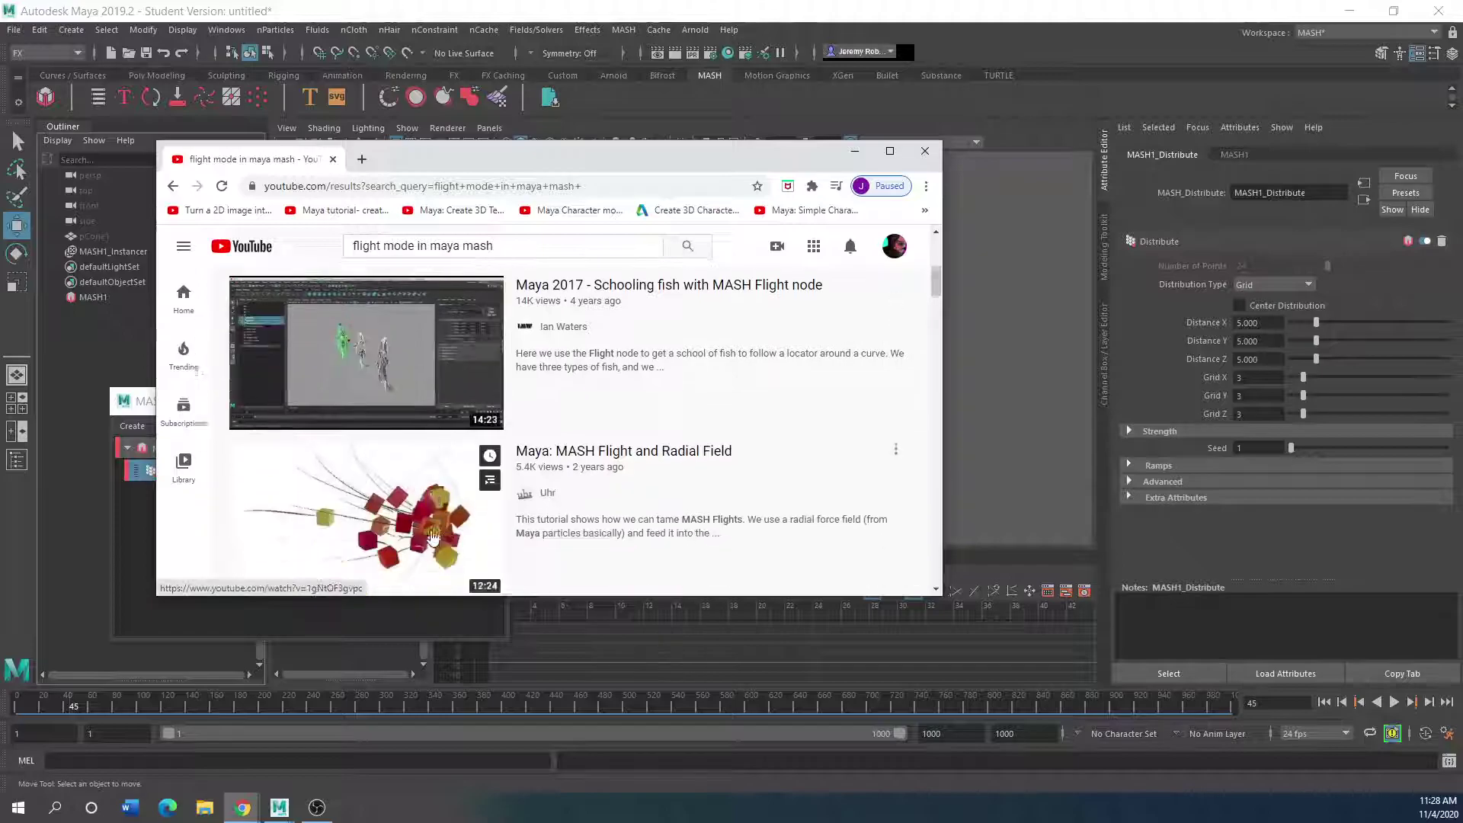
pyautogui.scroll(1, 431, 537)
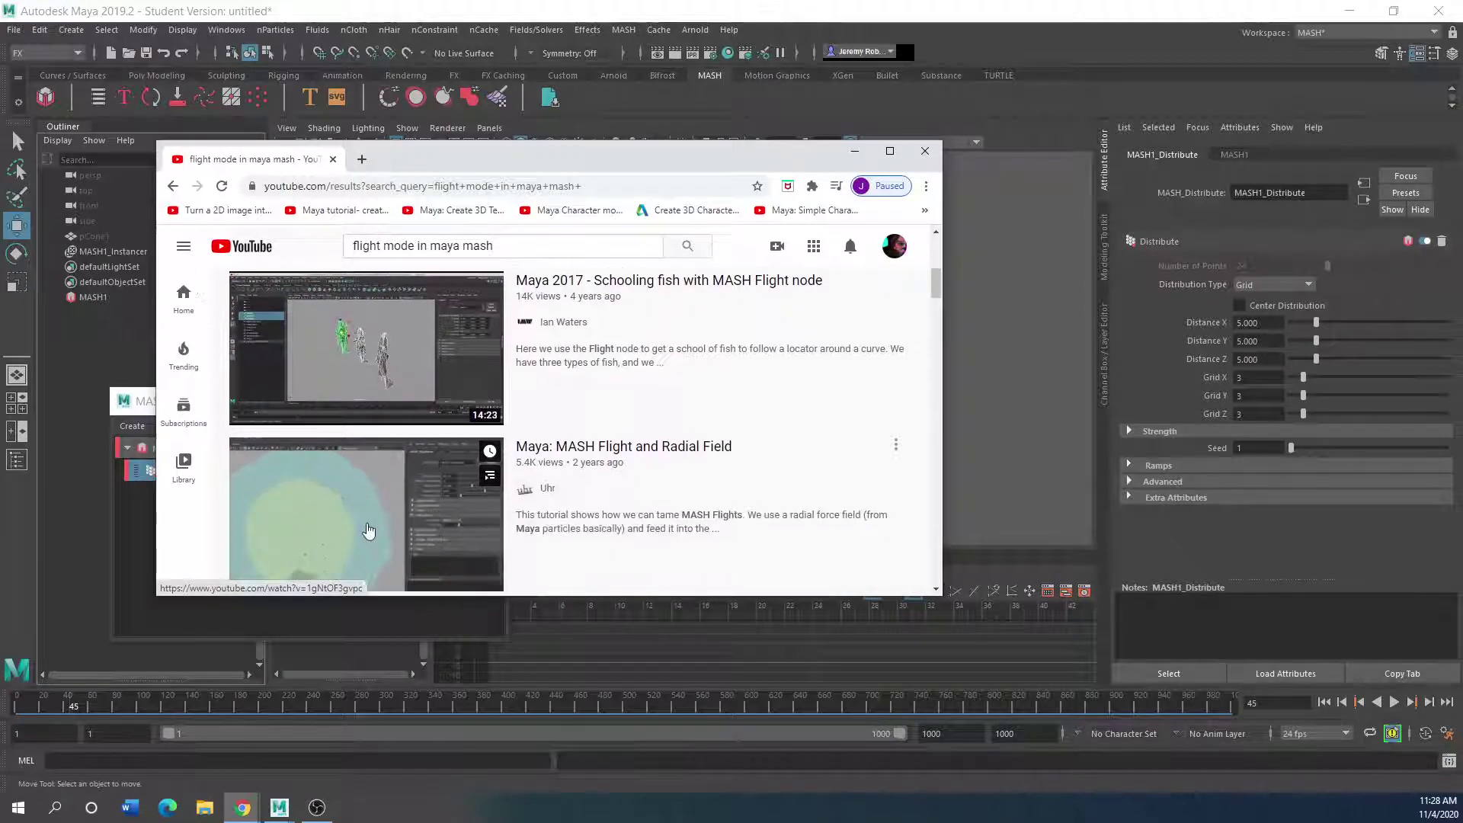
pyautogui.scroll(-1, 381, 518)
pyautogui.scroll(-2, 328, 477)
pyautogui.scroll(-2, 329, 478)
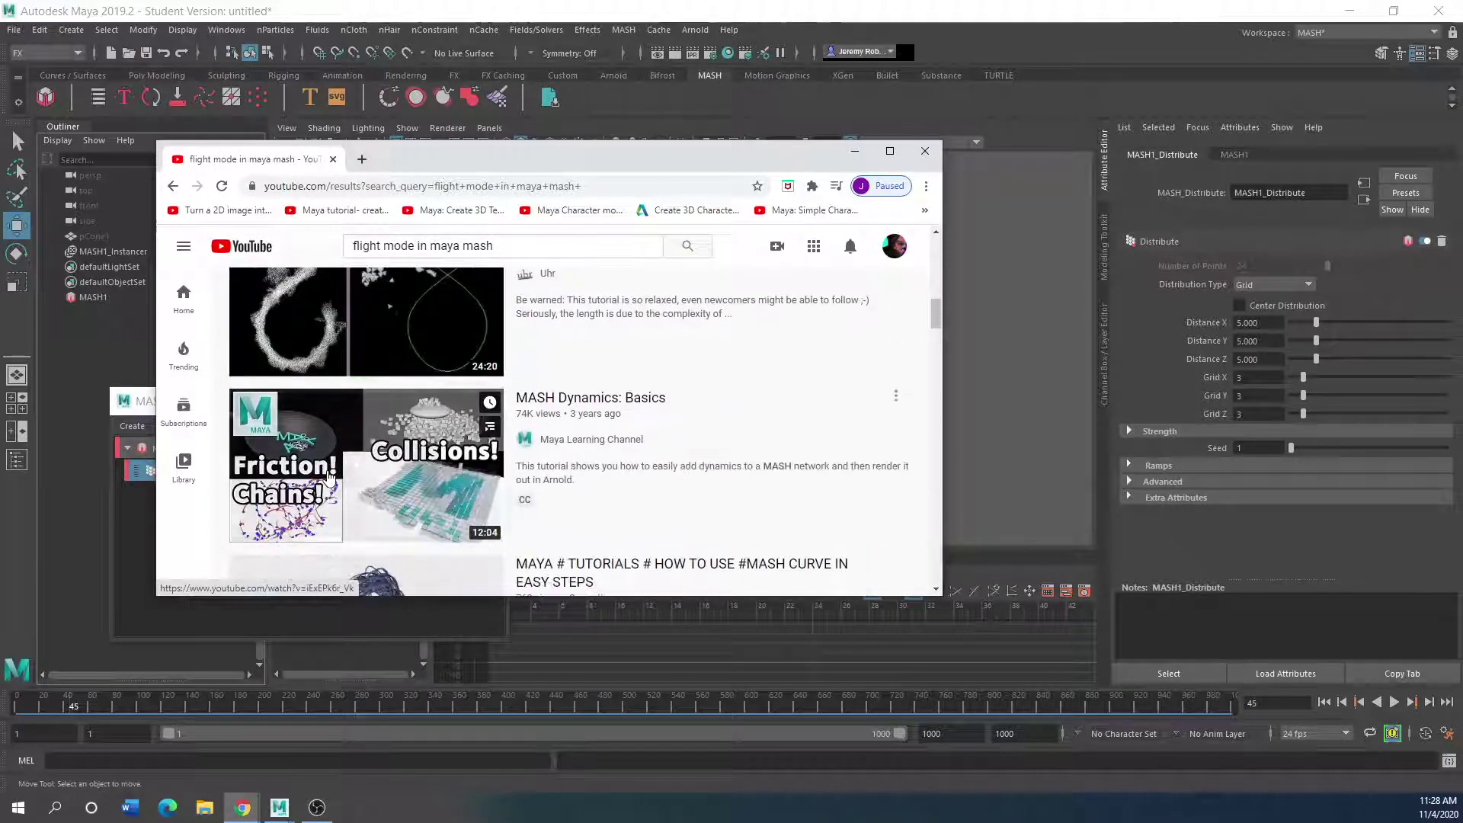
pyautogui.scroll(-2, 329, 478)
pyautogui.scroll(7, 329, 478)
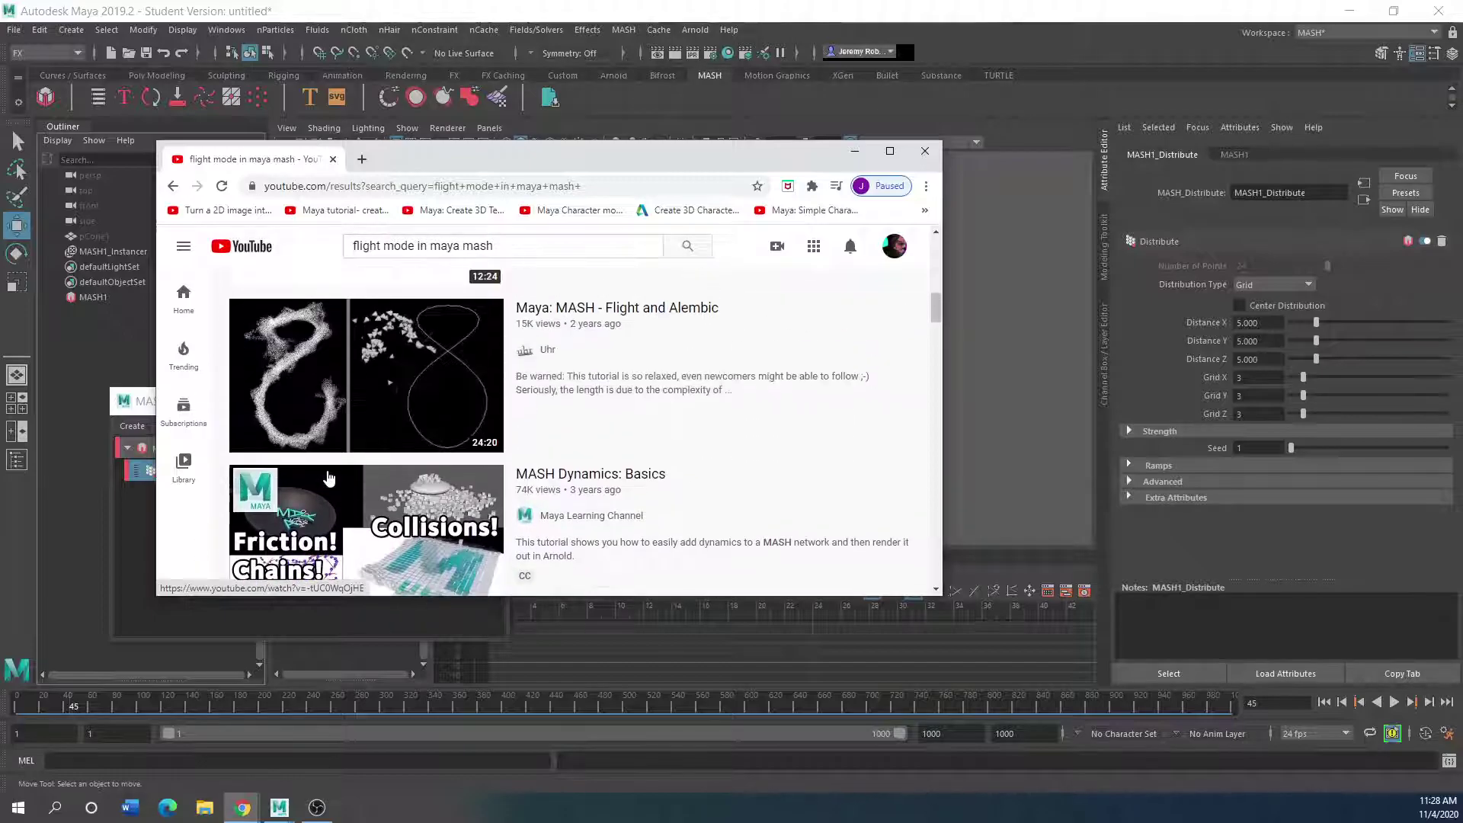
pyautogui.scroll(4, 329, 477)
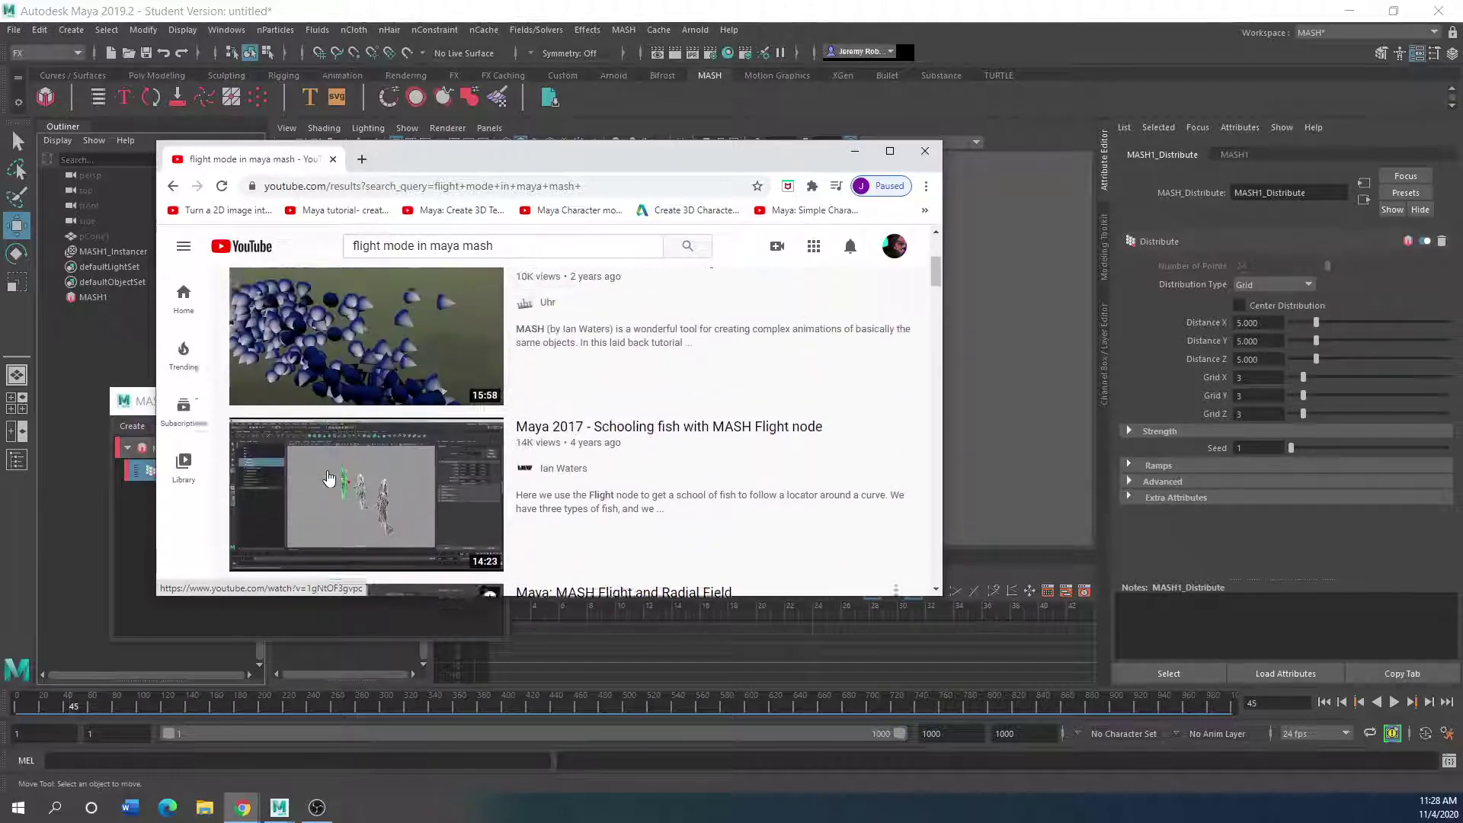
pyautogui.scroll(-1, 329, 478)
pyautogui.scroll(2, 329, 478)
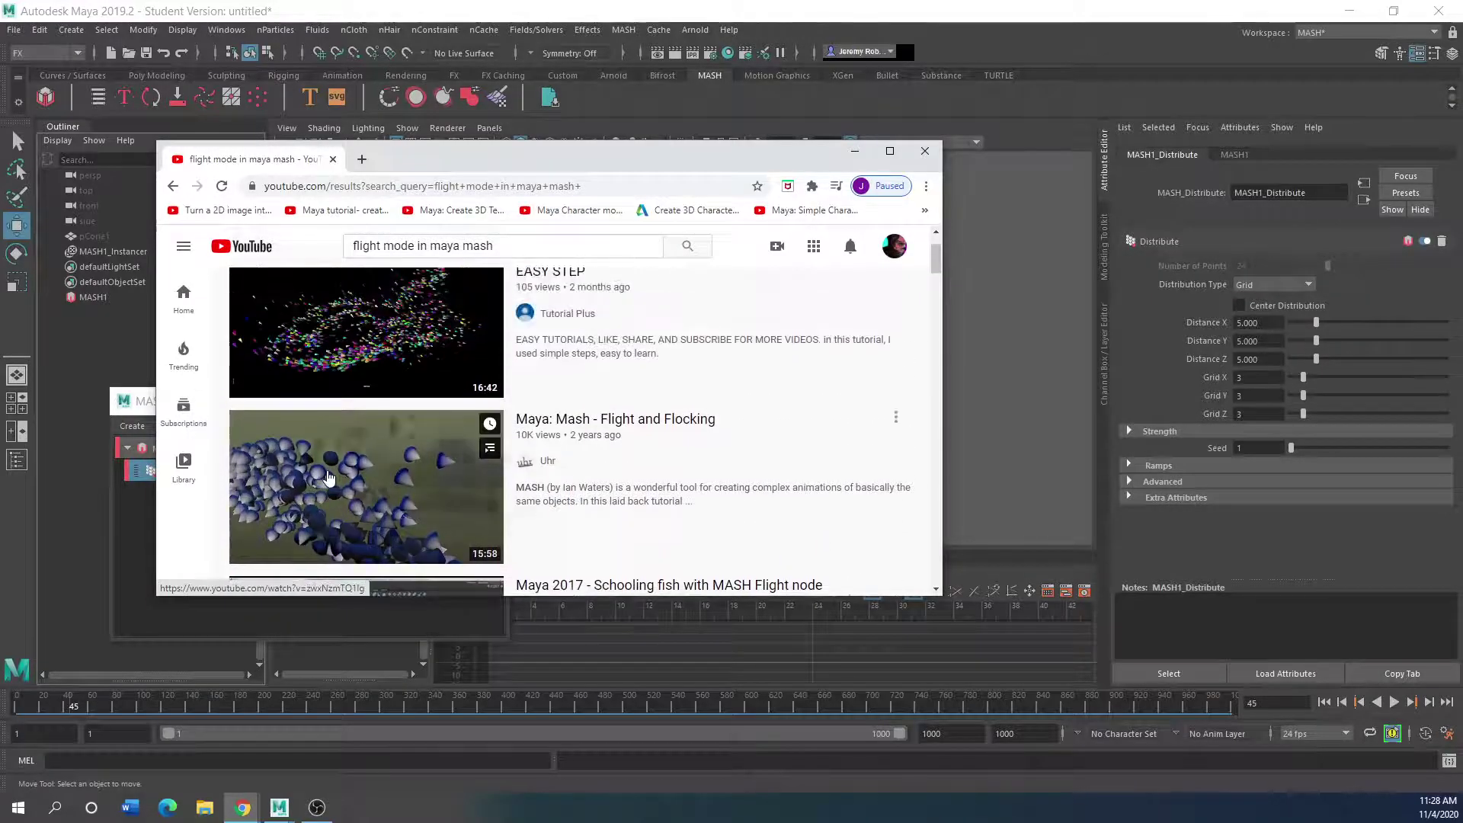
pyautogui.scroll(1, 329, 478)
pyautogui.scroll(-1, 329, 478)
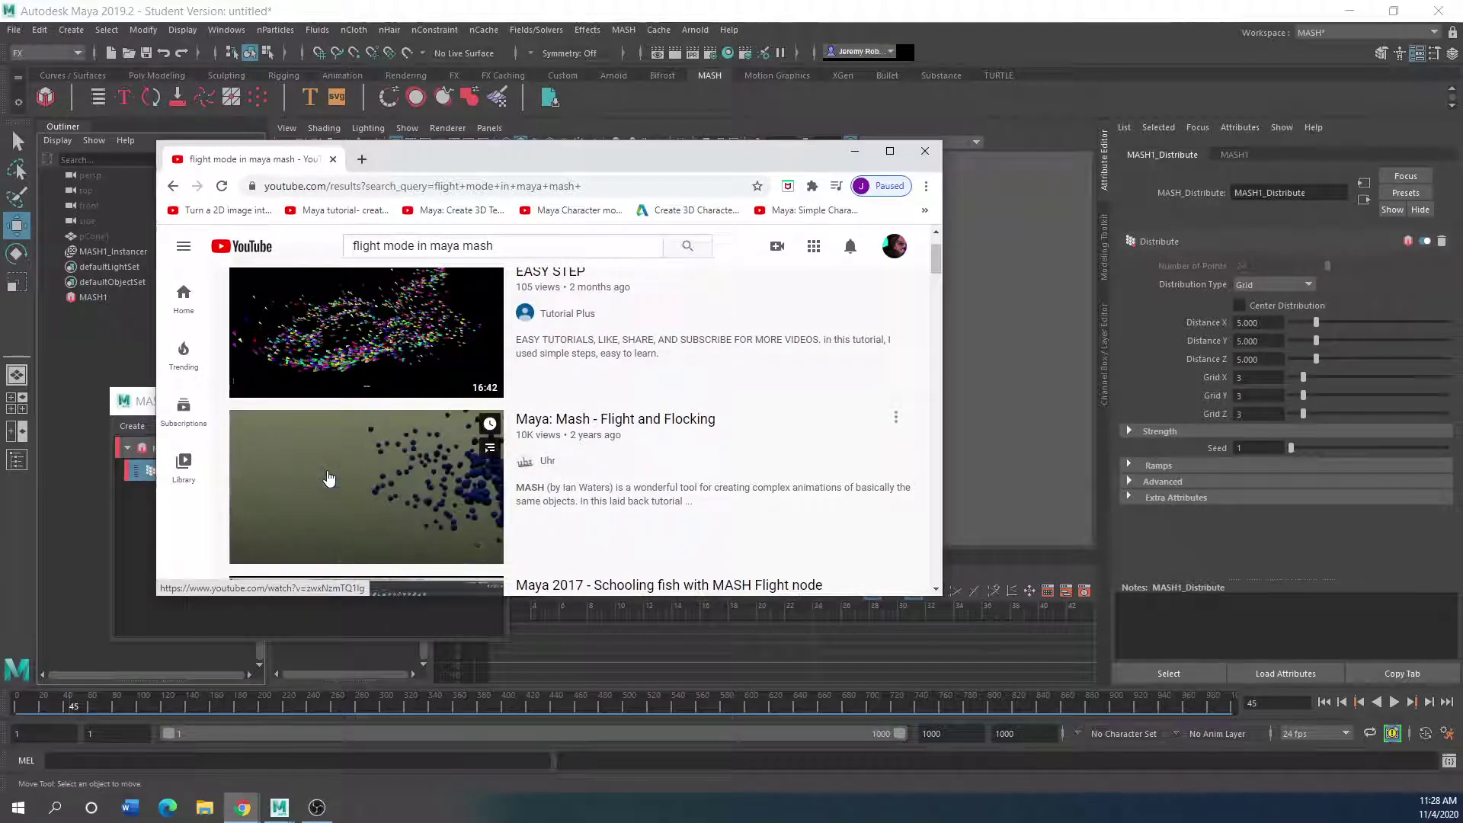
pyautogui.moveTo(454, 163); pyautogui.dragTo(457, 170)
pyautogui.scroll(-9, 543, 502)
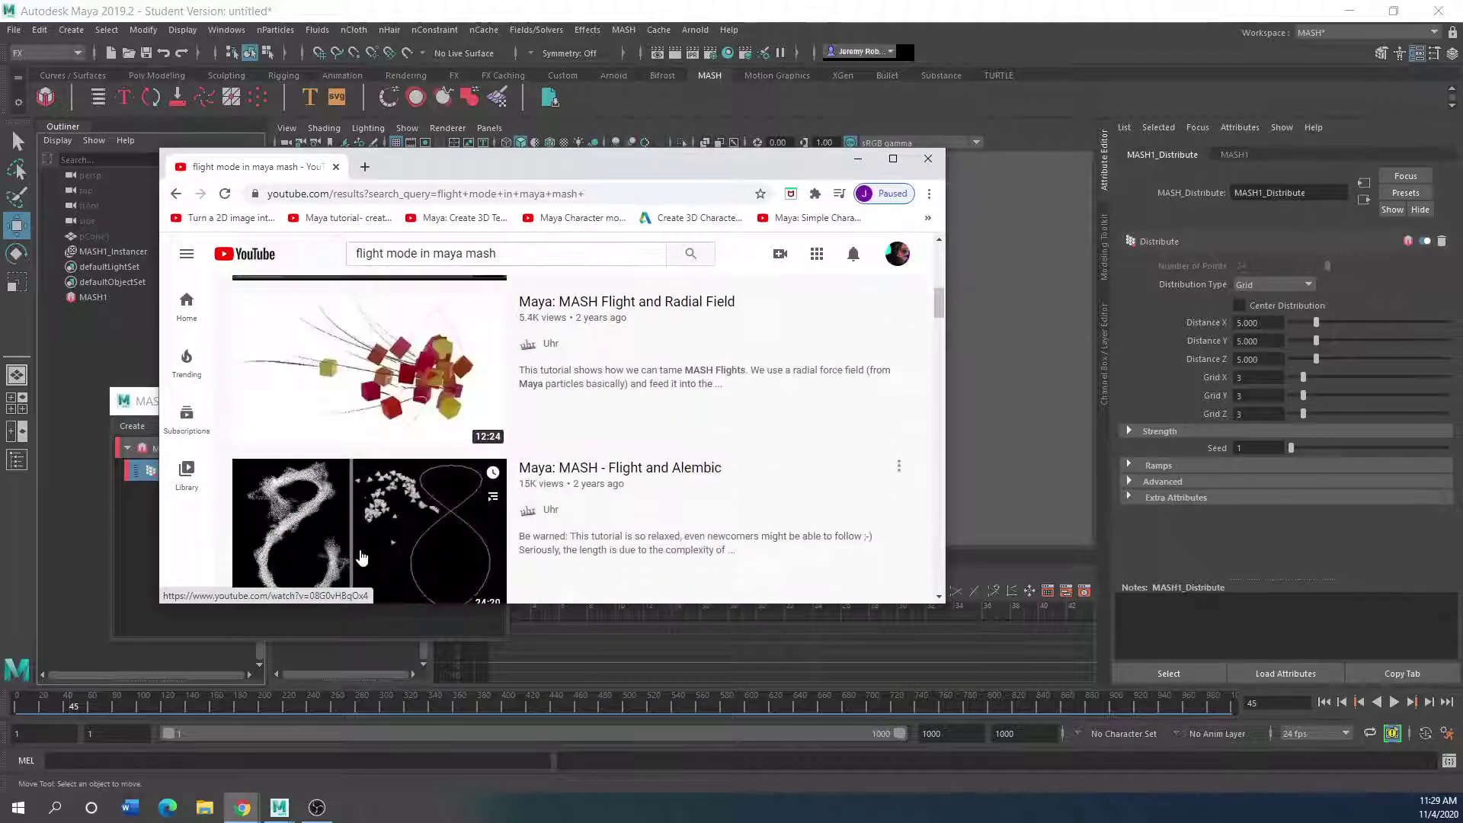
pyautogui.scroll(-6, 361, 559)
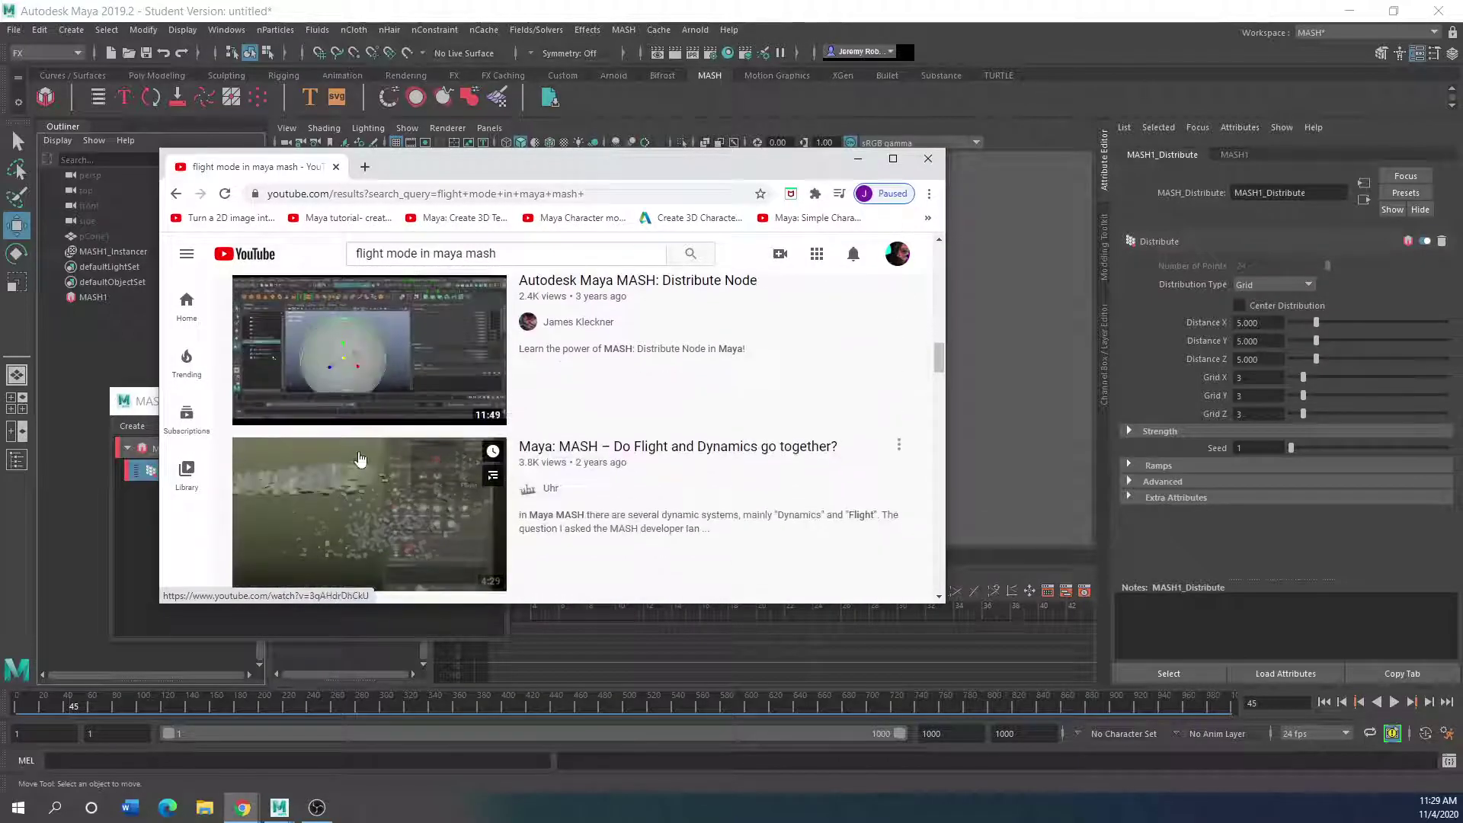
pyautogui.scroll(-2, 313, 478)
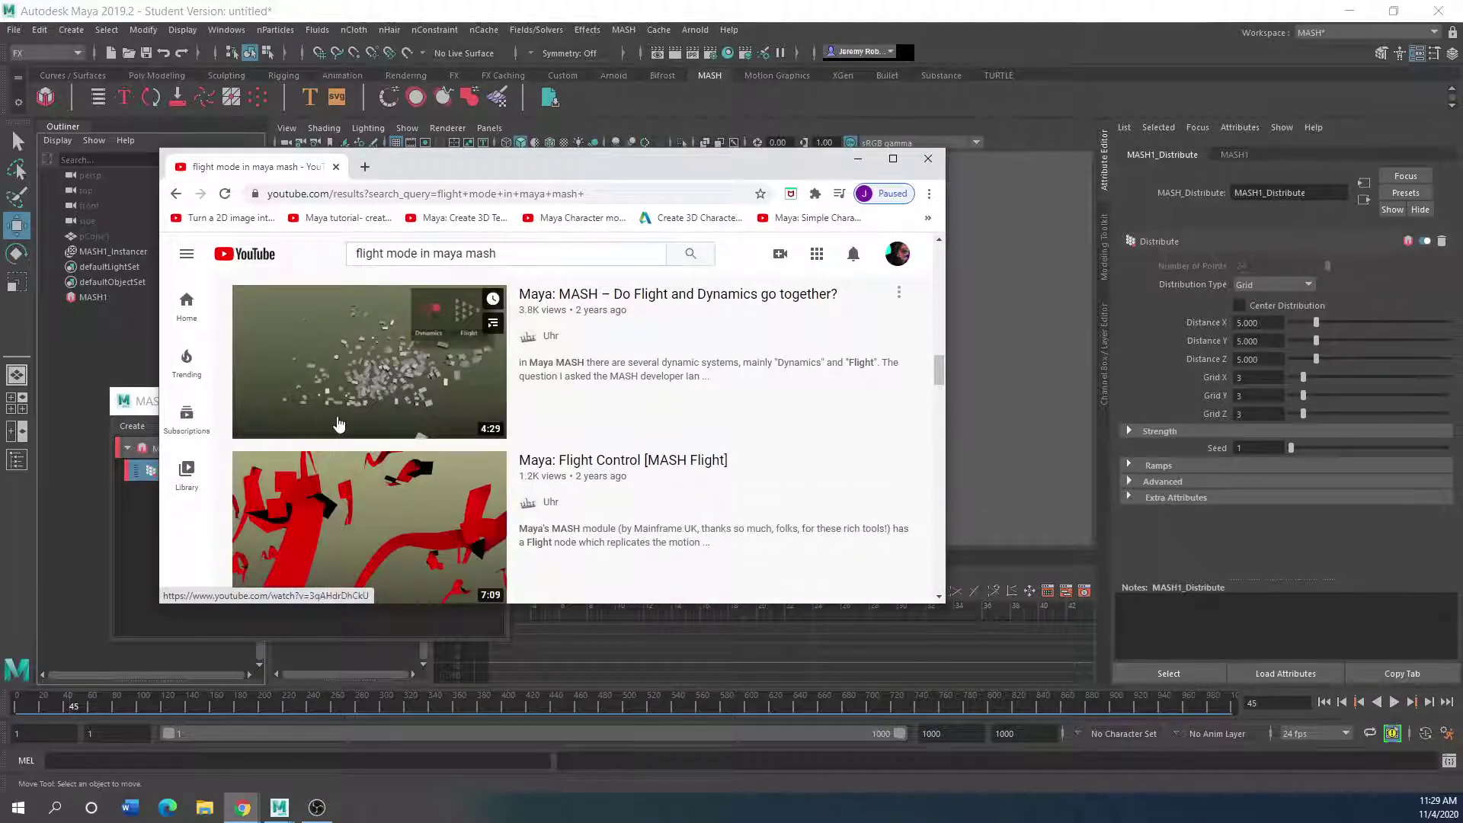
pyautogui.click(858, 159)
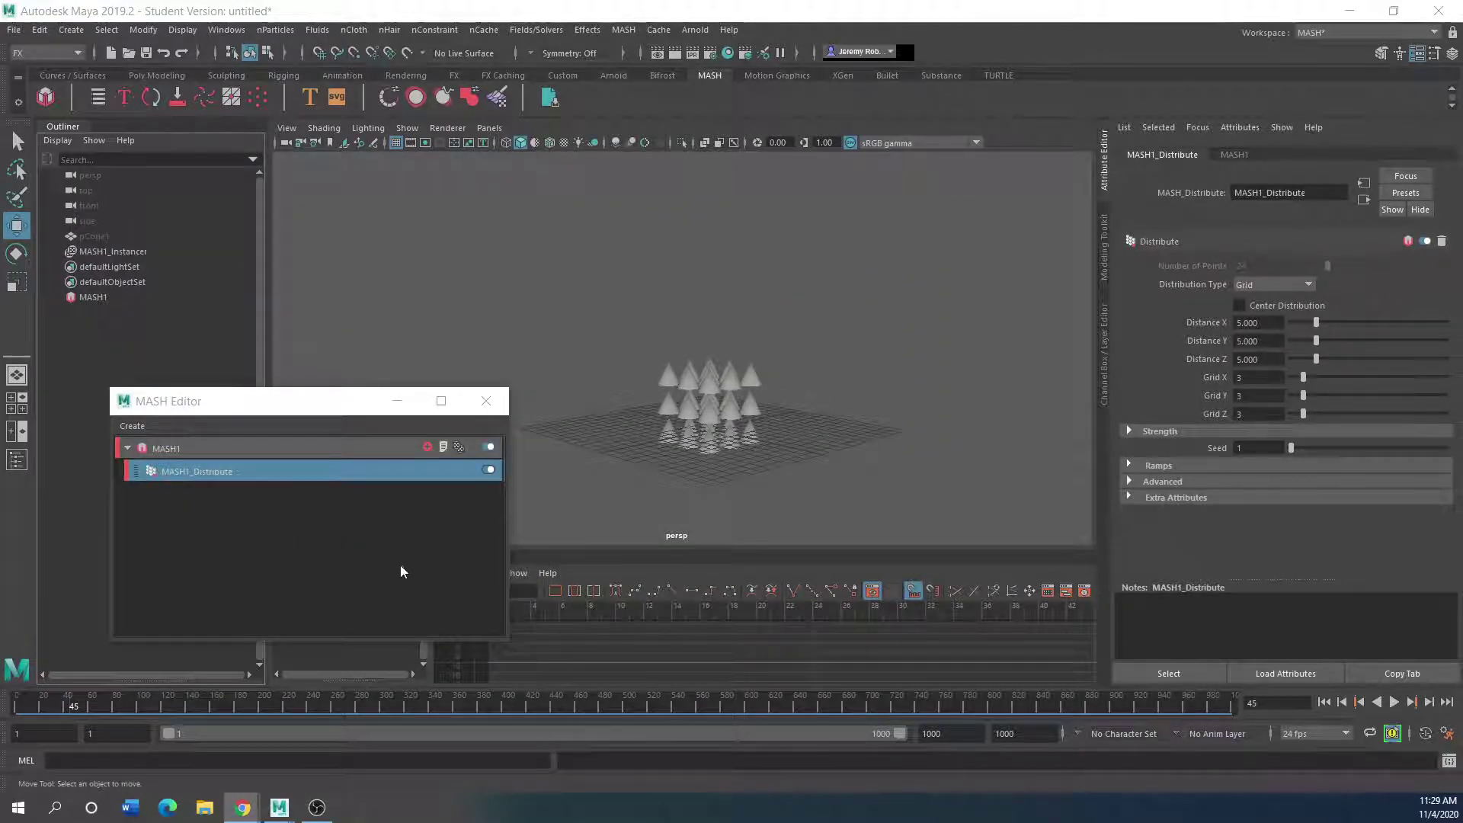
# Step: Add a Flight node to the MASH1 network and play the animation from frame 1
pyautogui.click(86, 298)
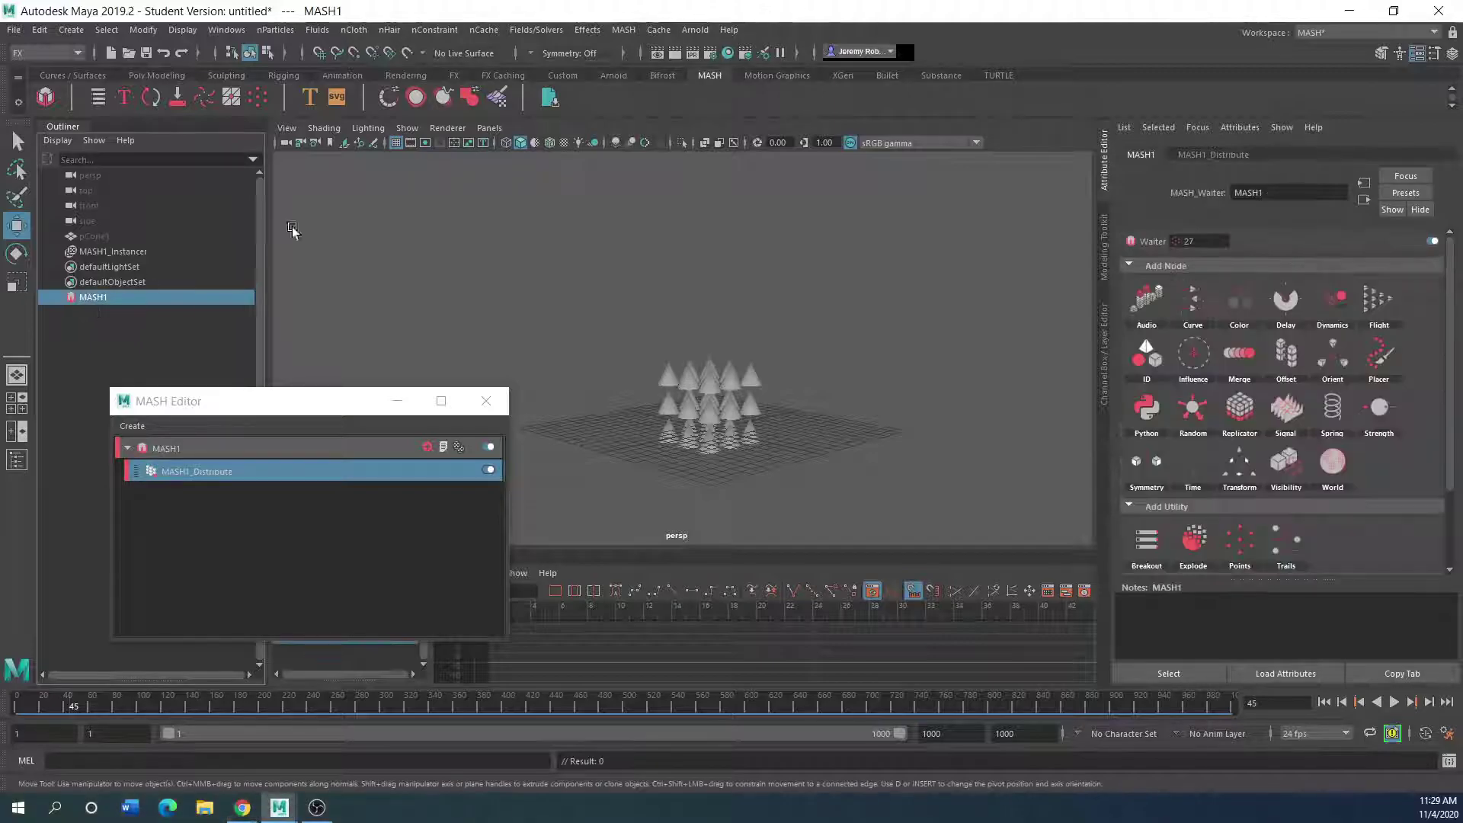
pyautogui.click(1378, 298)
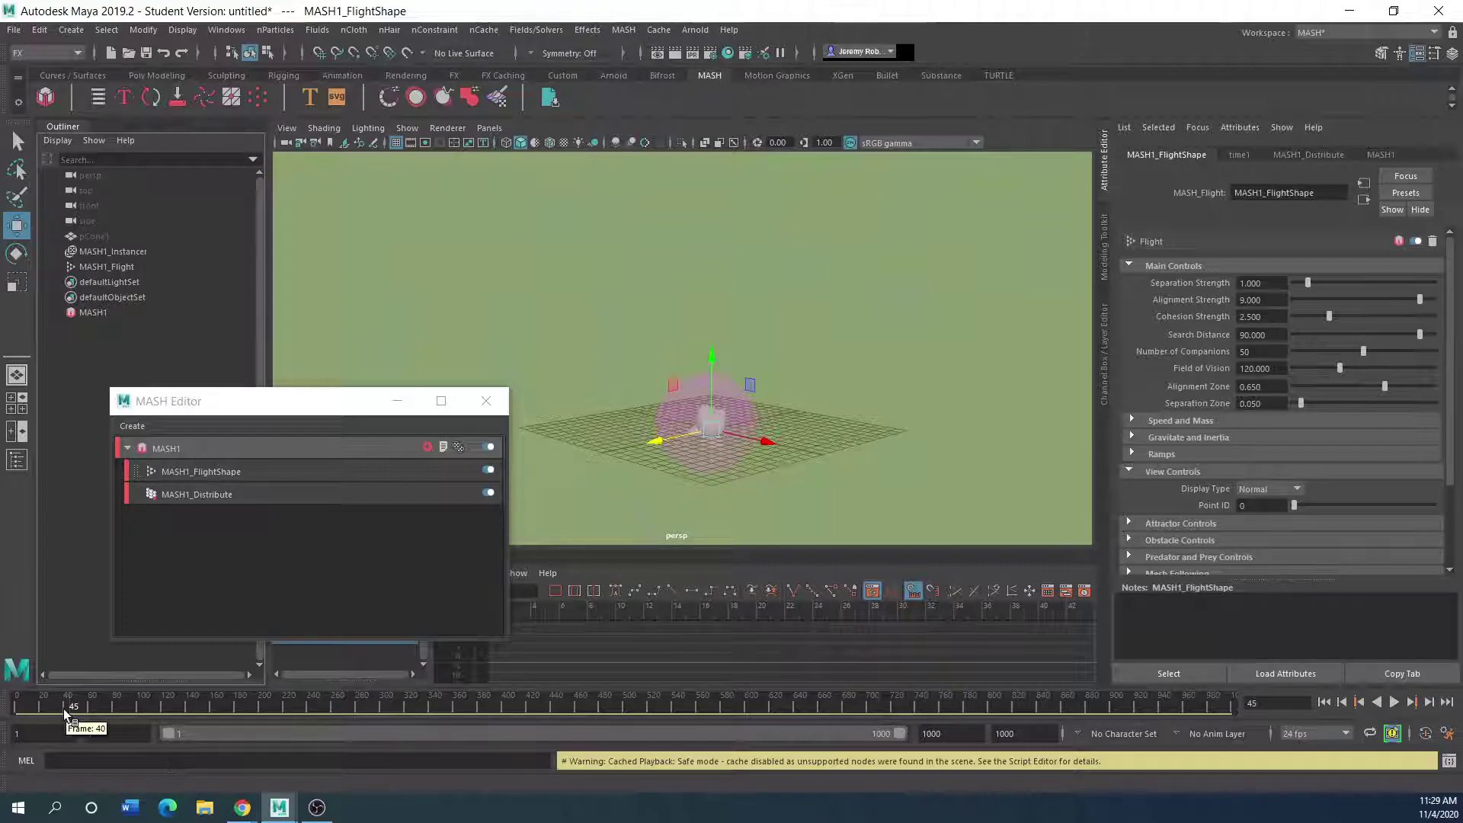
pyautogui.moveTo(65, 713); pyautogui.dragTo(16, 711)
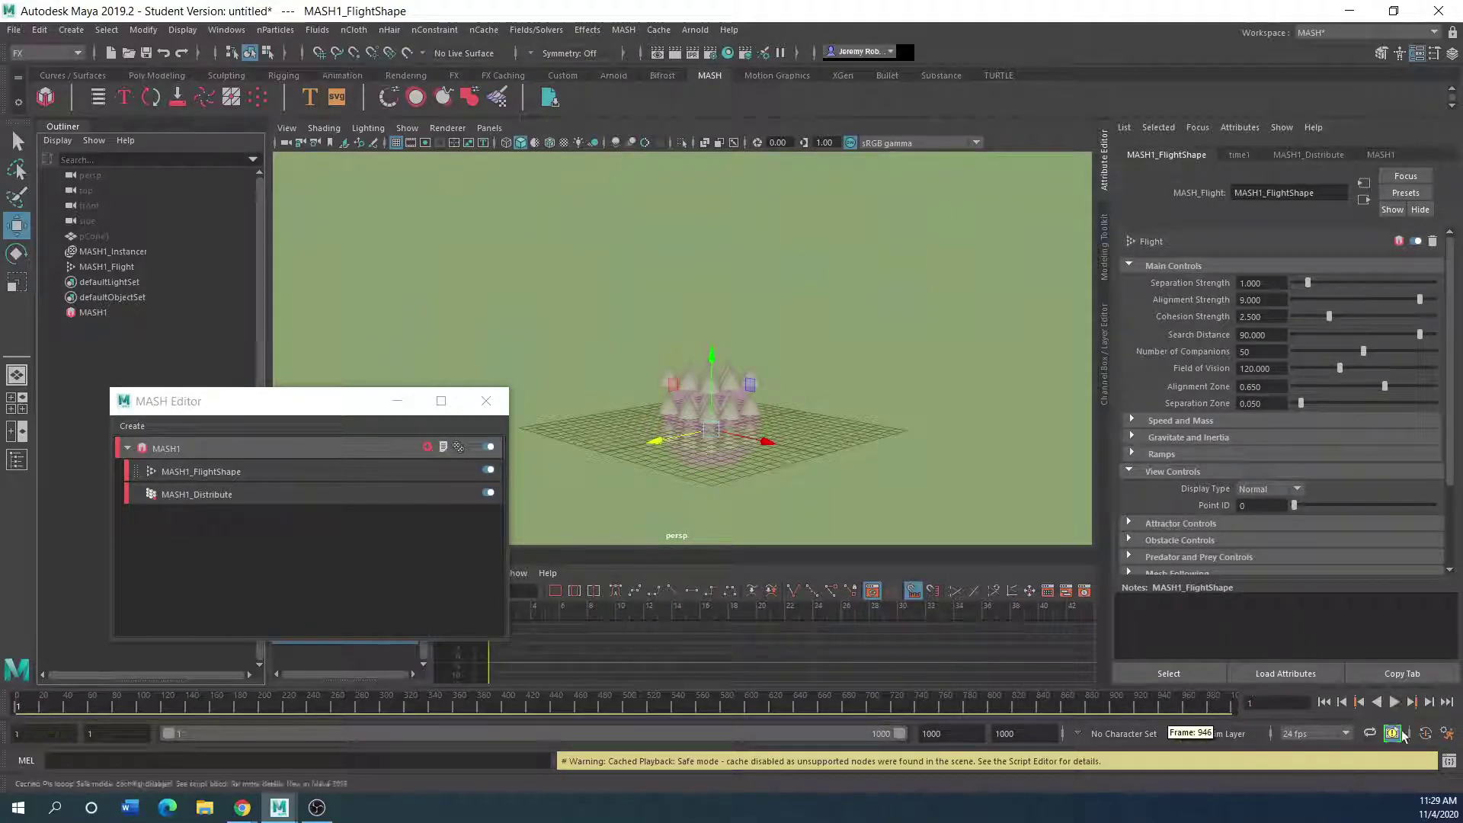
pyautogui.click(1394, 701)
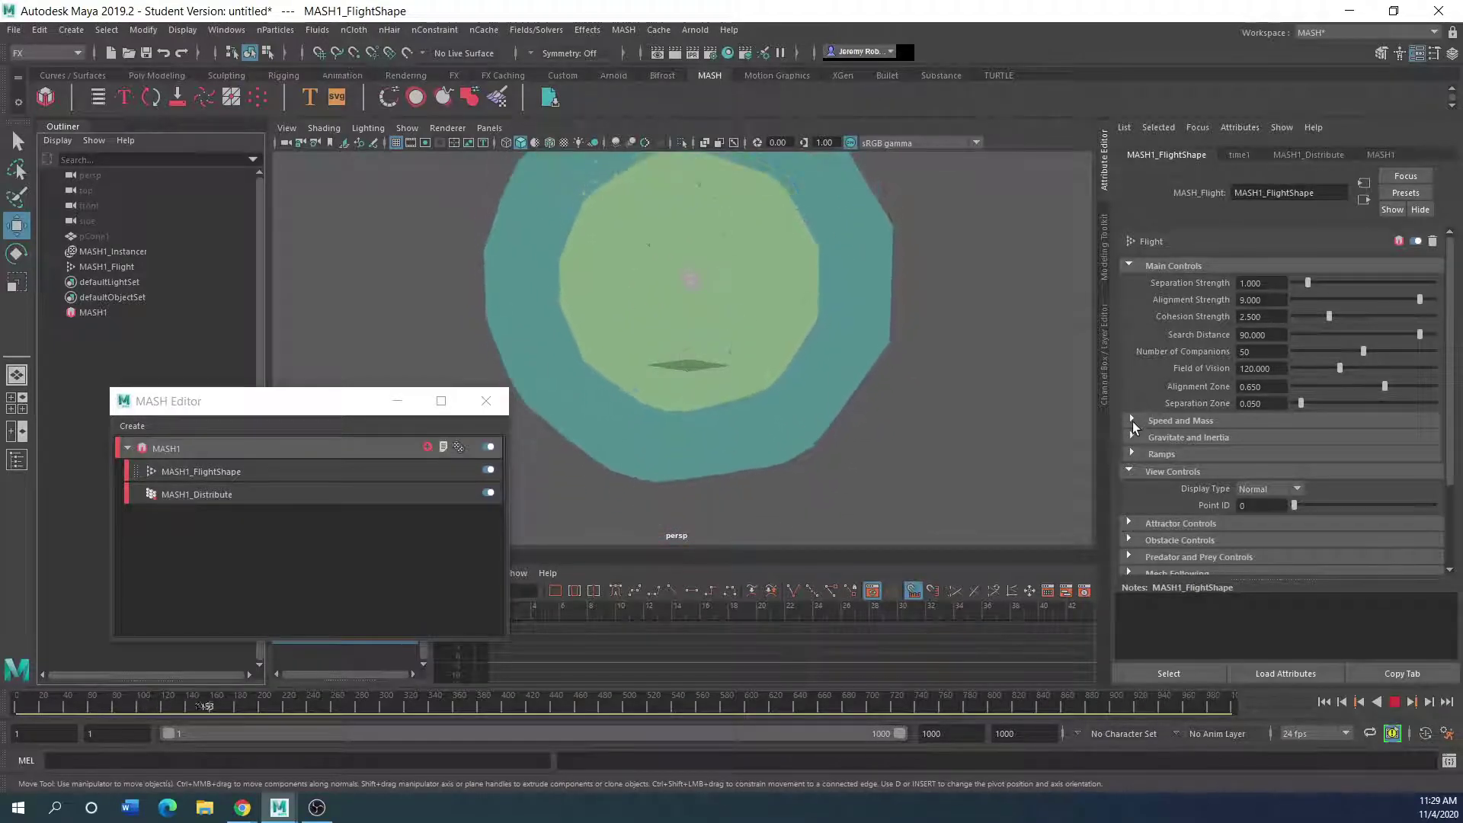
# Step: In the Flight node's Speed and Mass settings, lower Maximum Speed to 2.357, Steering Force to 0.911 and Rotational Steering to 0.483
pyautogui.click(1132, 421)
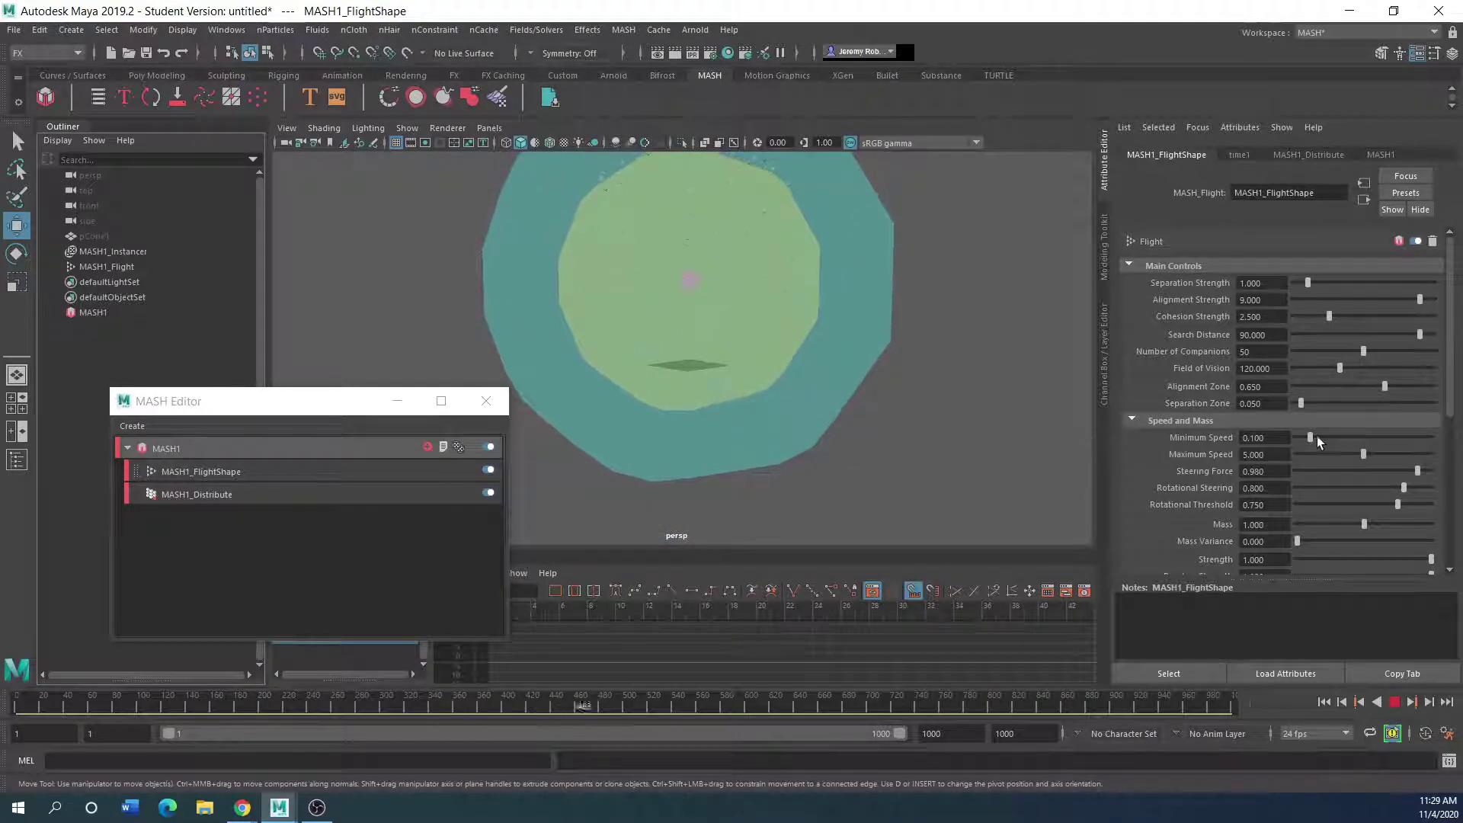
pyautogui.moveTo(1365, 456); pyautogui.dragTo(1328, 457)
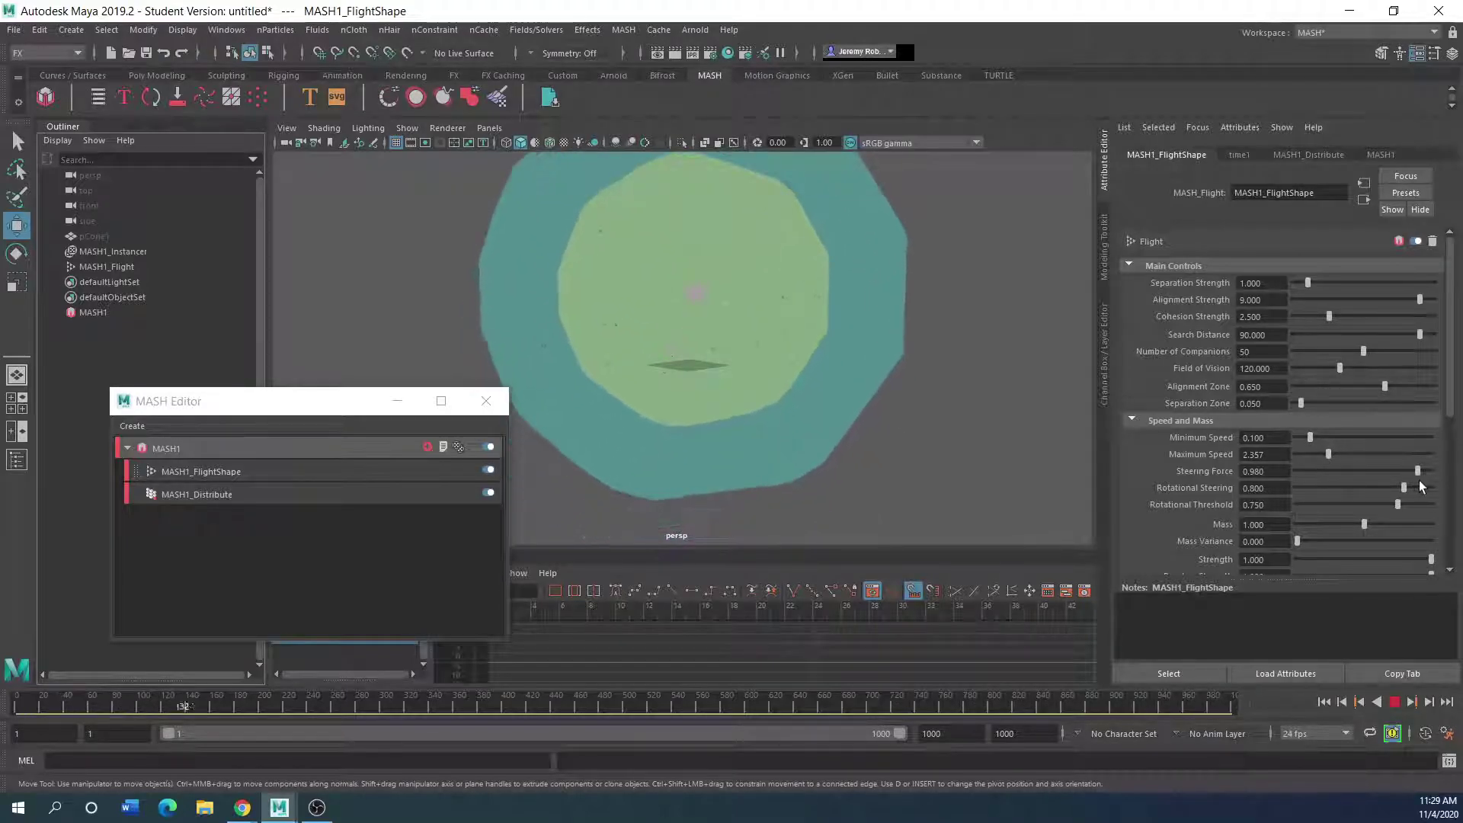
pyautogui.moveTo(1416, 470); pyautogui.dragTo(1359, 492)
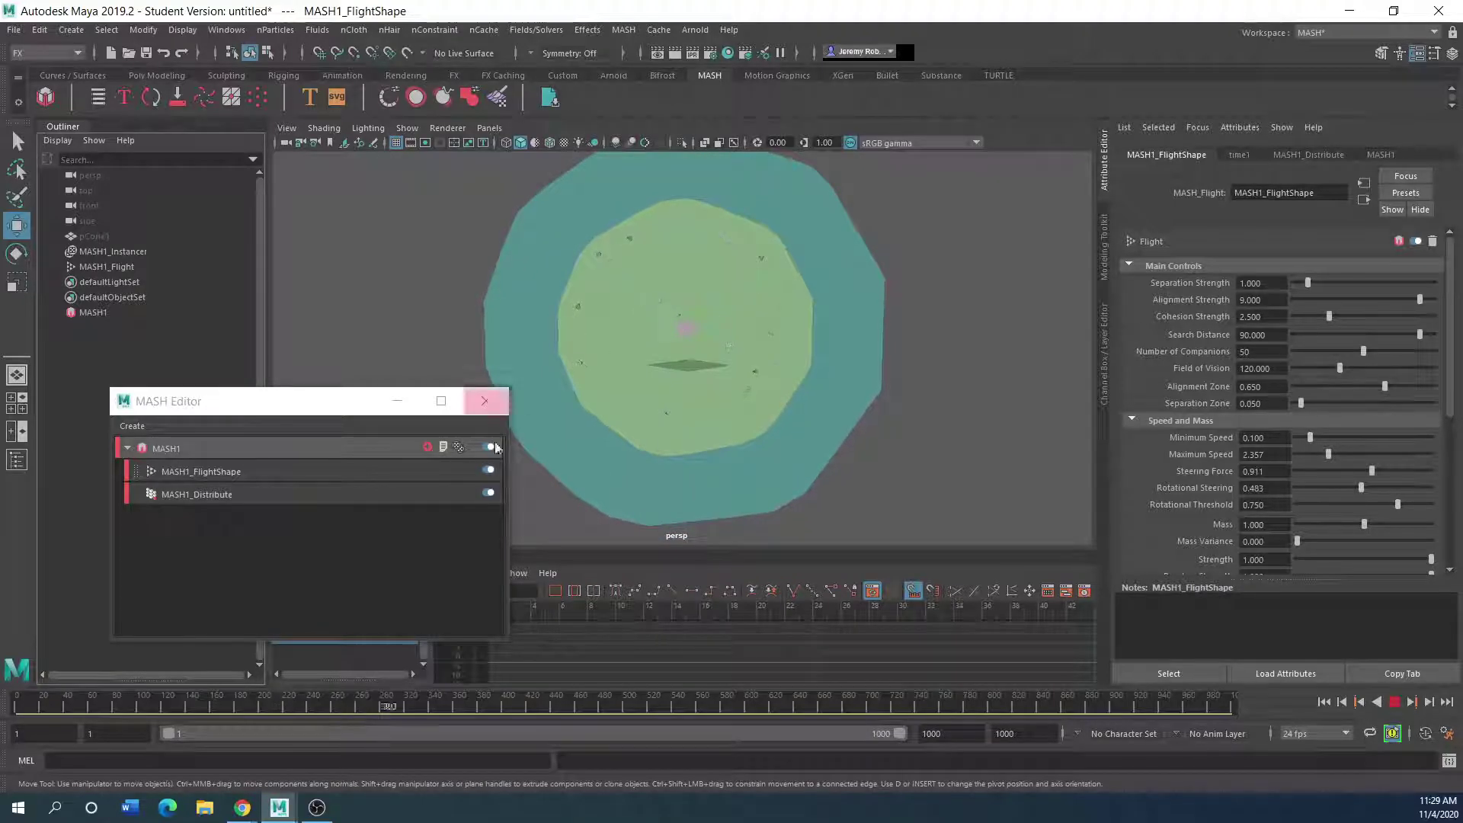
# Step: Reposition the floating MASH Editor below the Outliner list, make it narrower, and stop the playback
pyautogui.moveTo(353, 408)
pyautogui.mouseDown()
pyautogui.moveTo(287, 418)
pyautogui.moveTo(501, 383)
pyautogui.mouseUp()
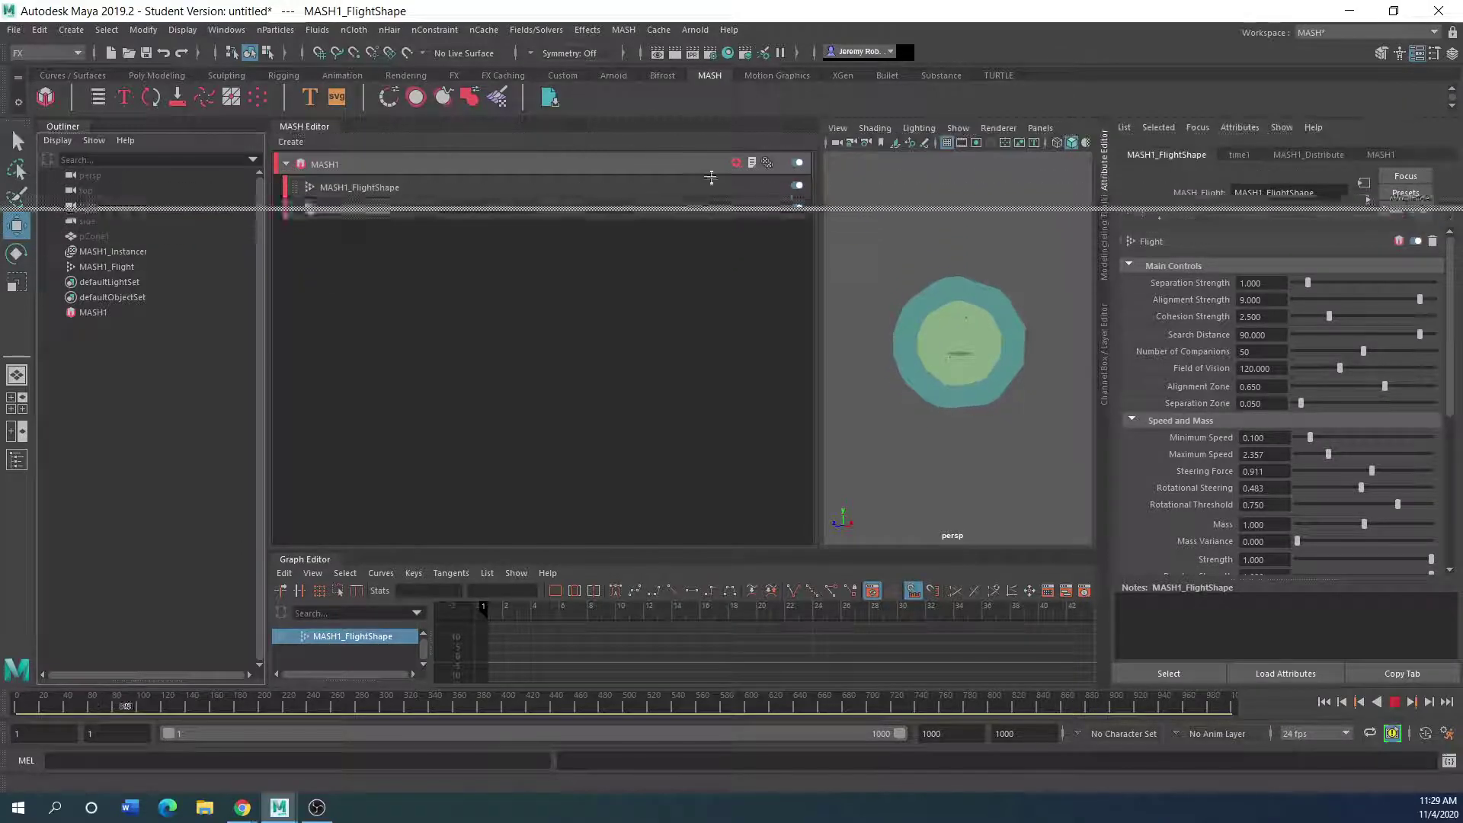
pyautogui.moveTo(303, 127); pyautogui.dragTo(167, 421)
pyautogui.moveTo(274, 391); pyautogui.dragTo(229, 418)
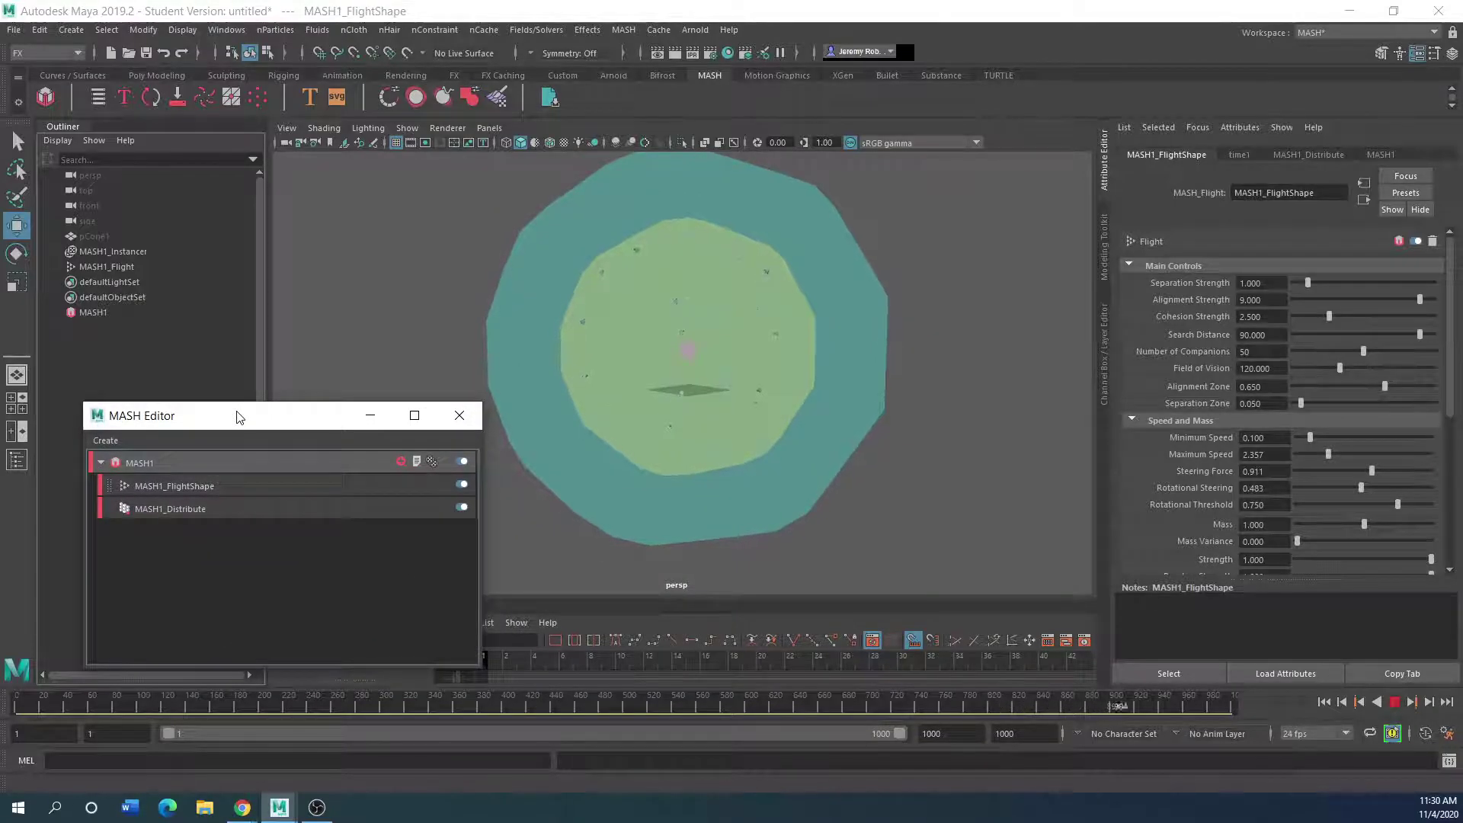
pyautogui.scroll(3, 628, 313)
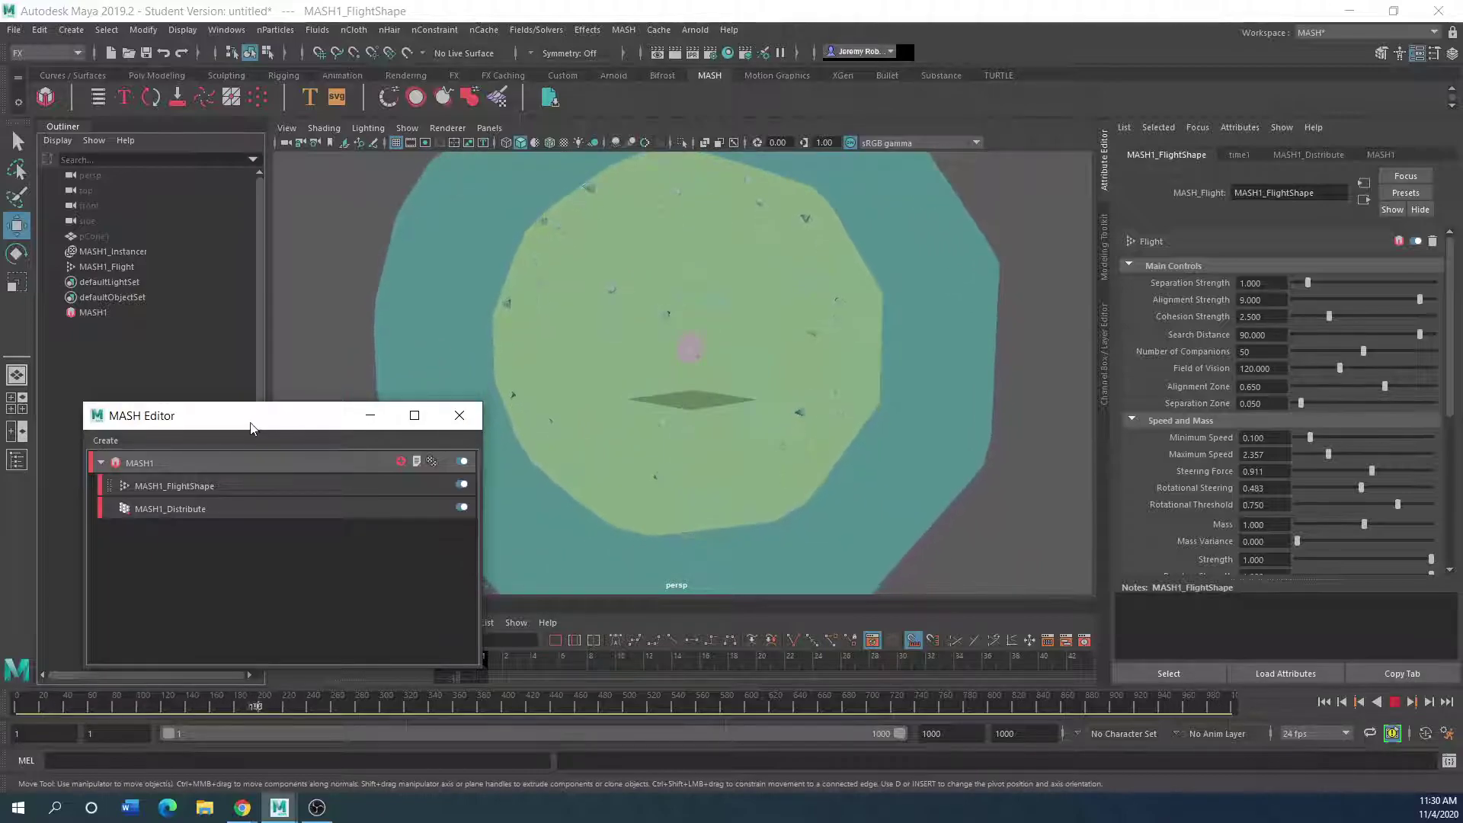
pyautogui.moveTo(240, 417); pyautogui.dragTo(243, 375)
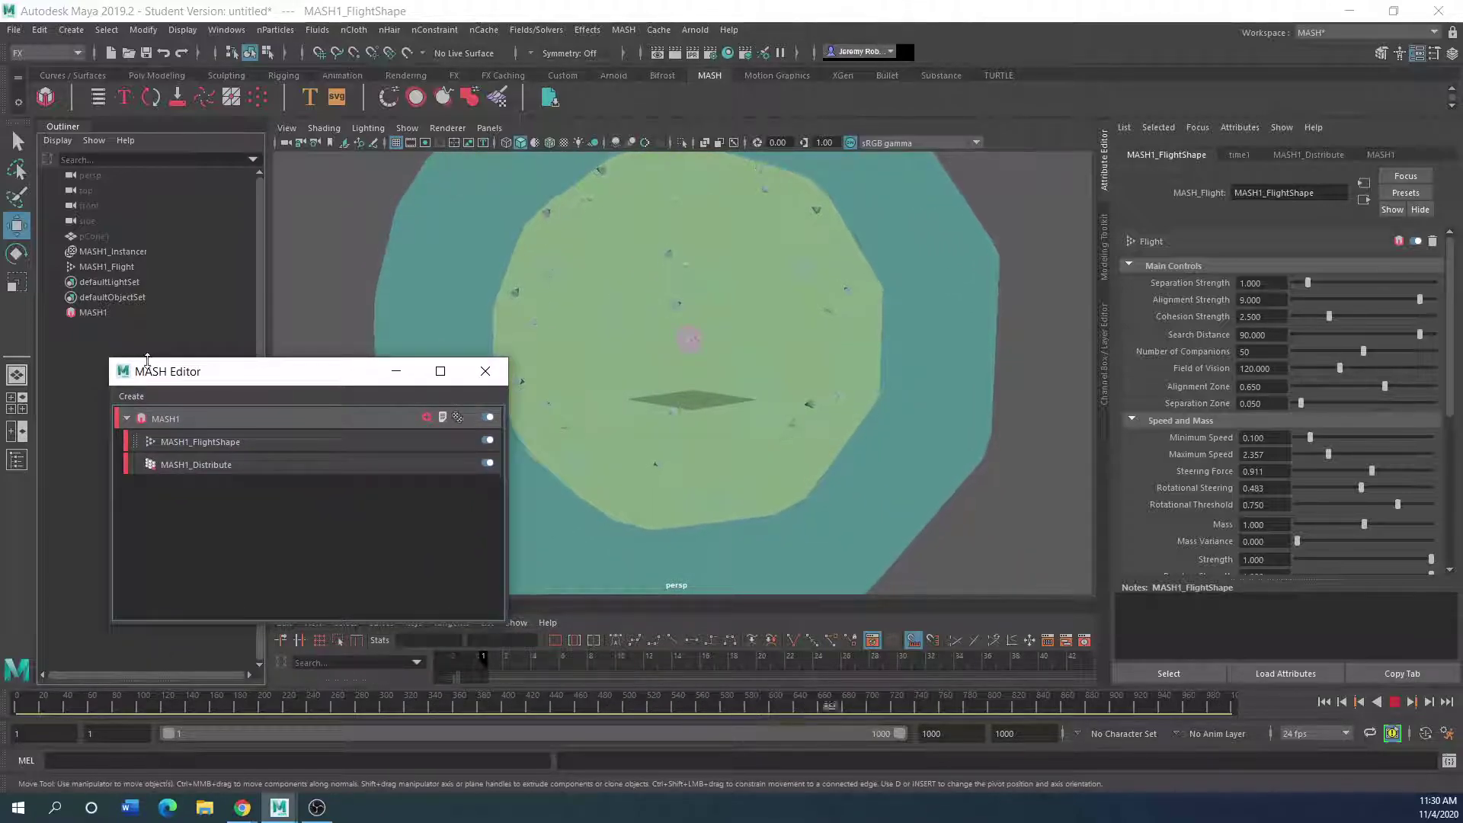
pyautogui.click(1397, 703)
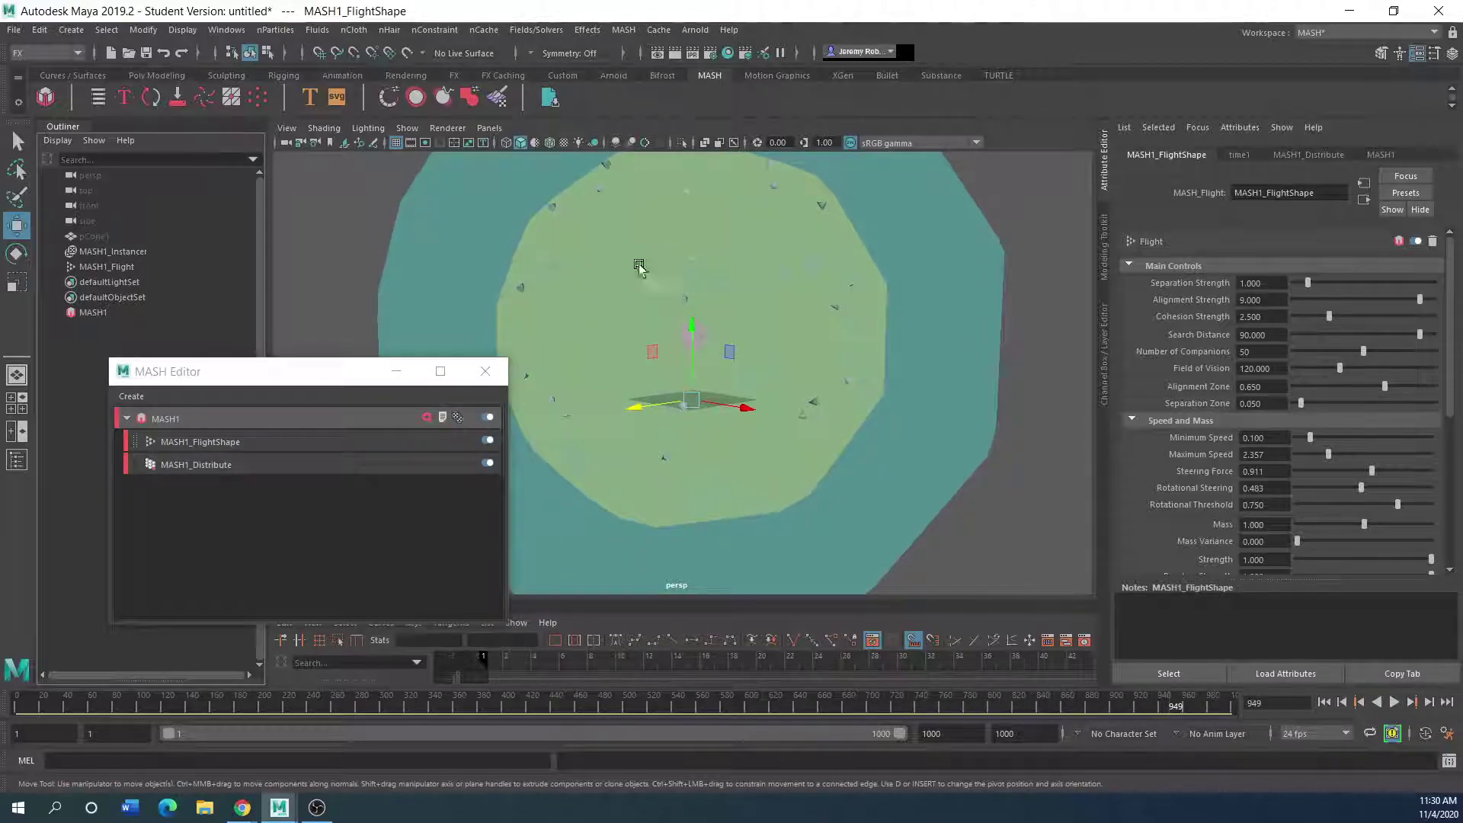
pyautogui.moveTo(257, 389); pyautogui.dragTo(148, 422)
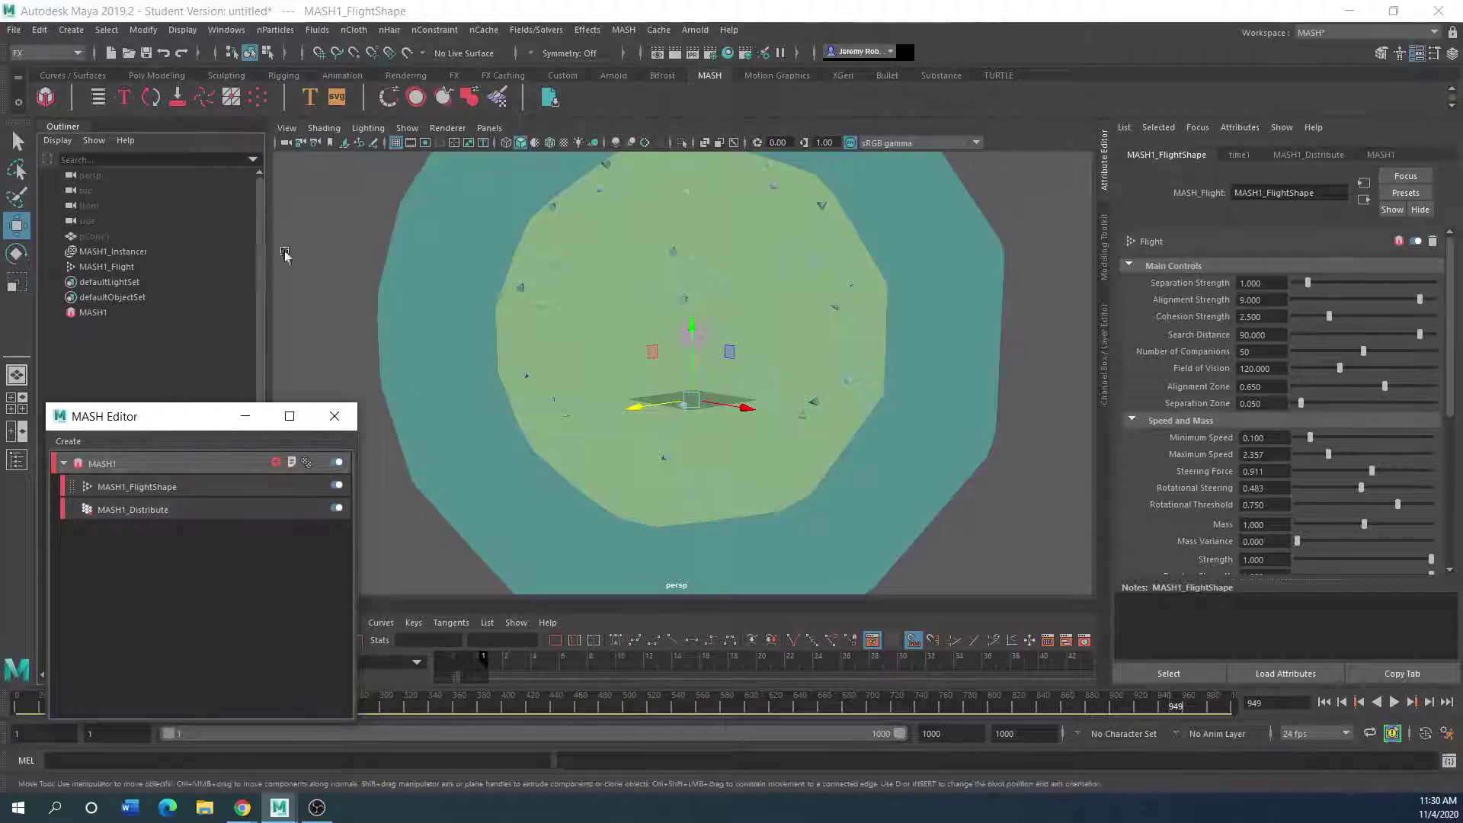
# Step: Try to bake the instancer to objects with the MASH1 waiter selected
pyautogui.click(103, 252)
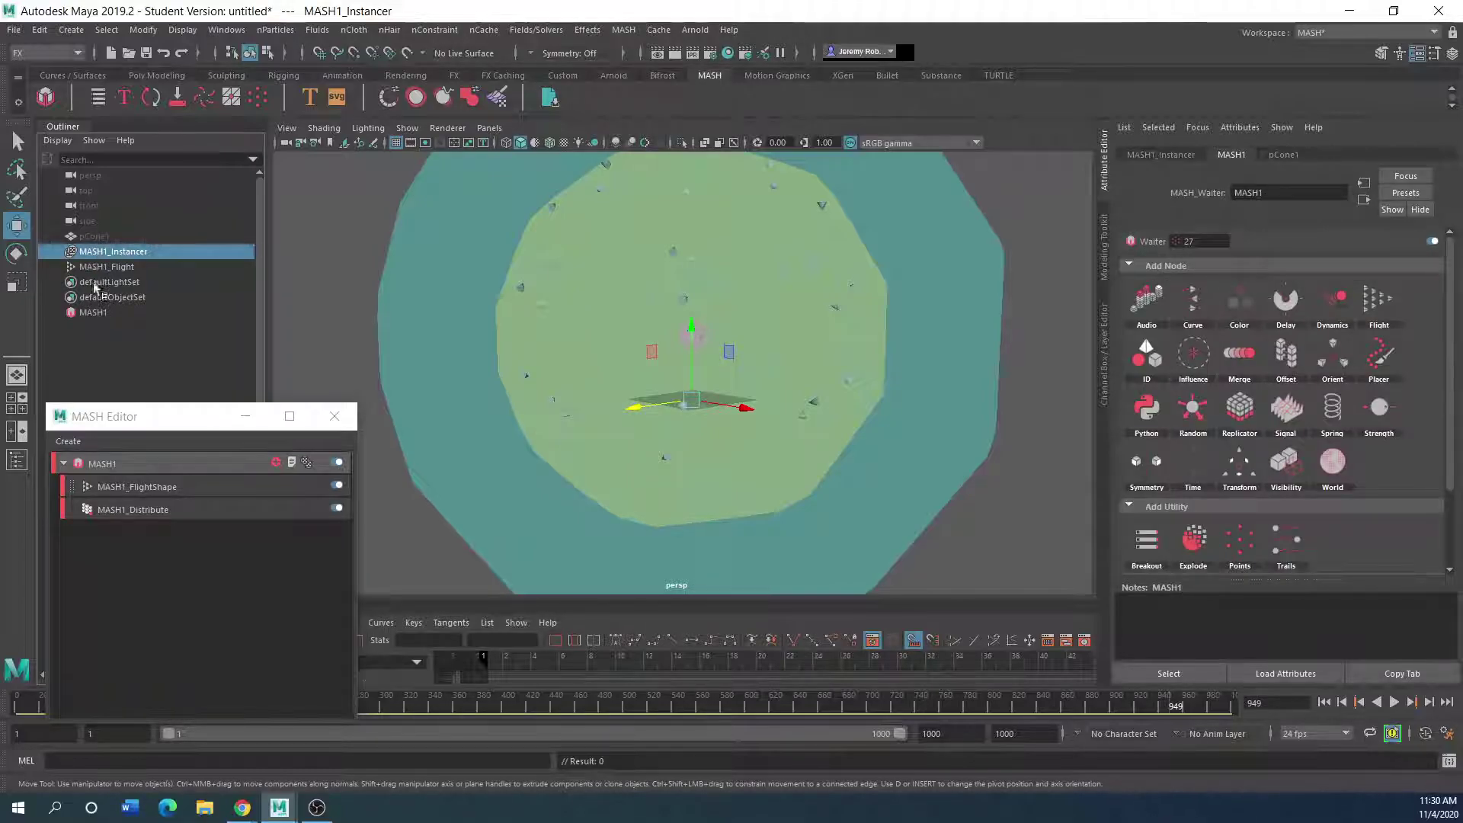
pyautogui.click(90, 313)
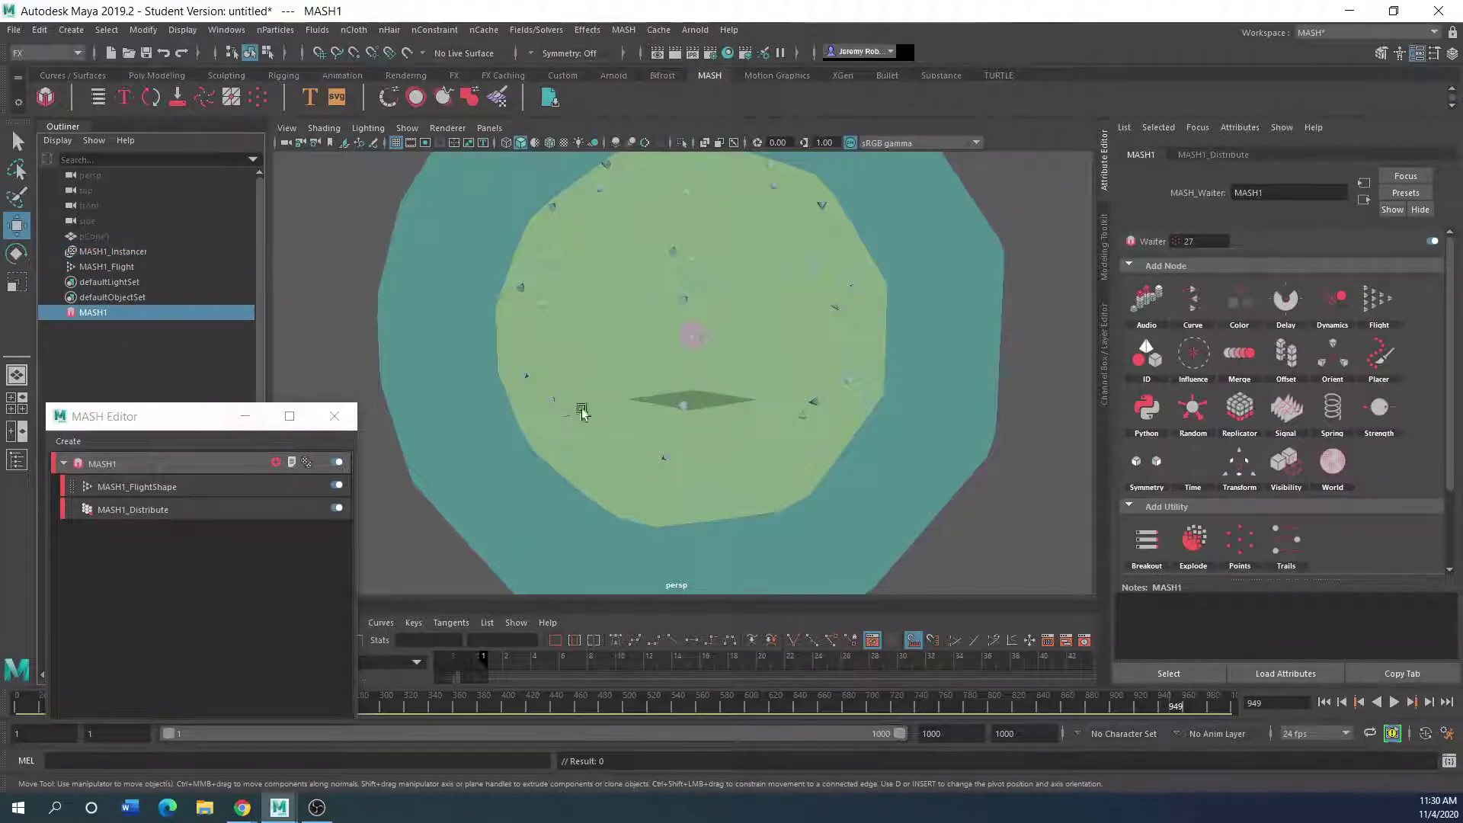
pyautogui.click(634, 32)
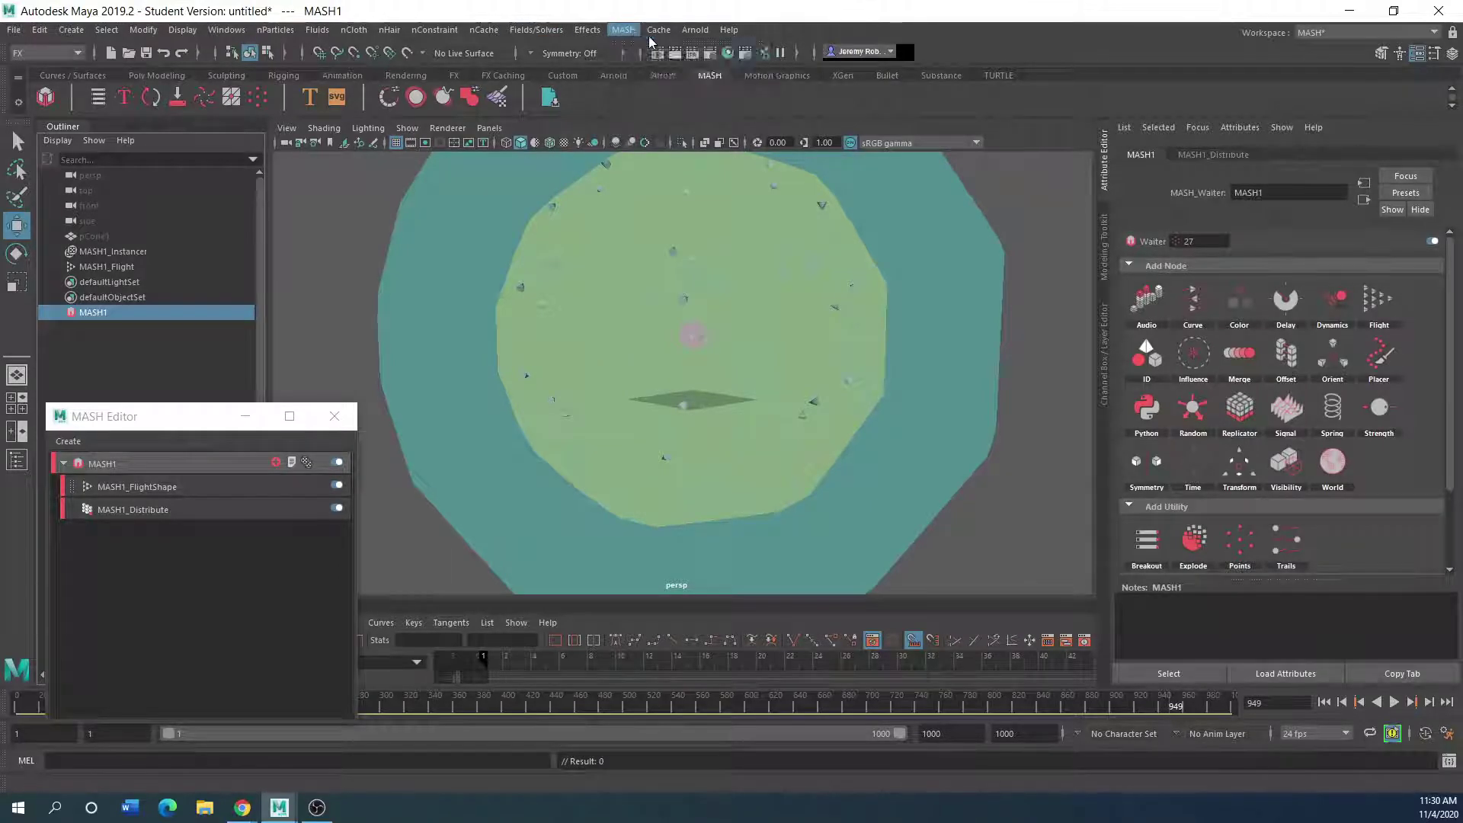
pyautogui.moveTo(649, 90)
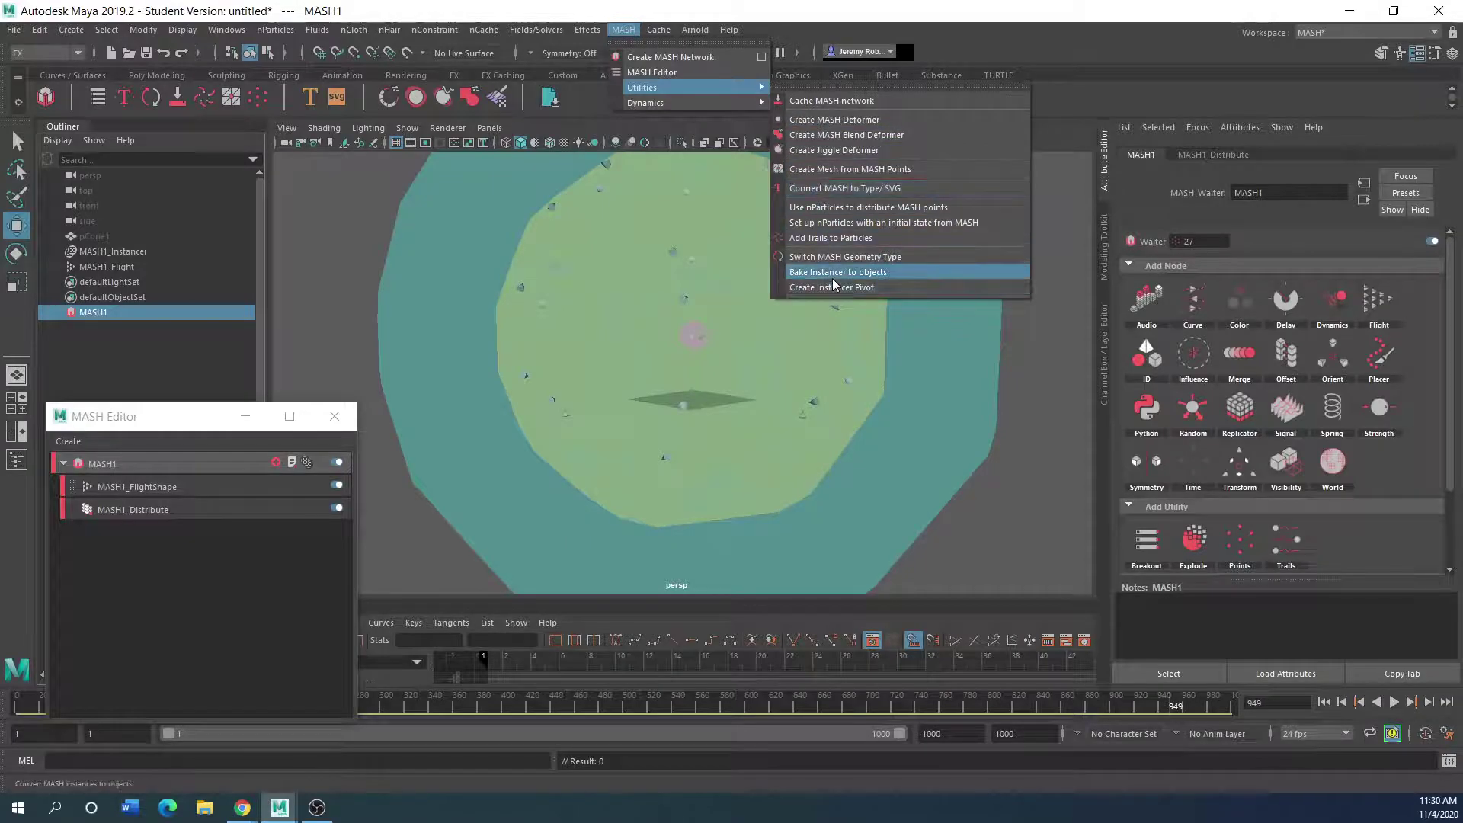
pyautogui.click(789, 273)
pyautogui.rightClick(125, 256)
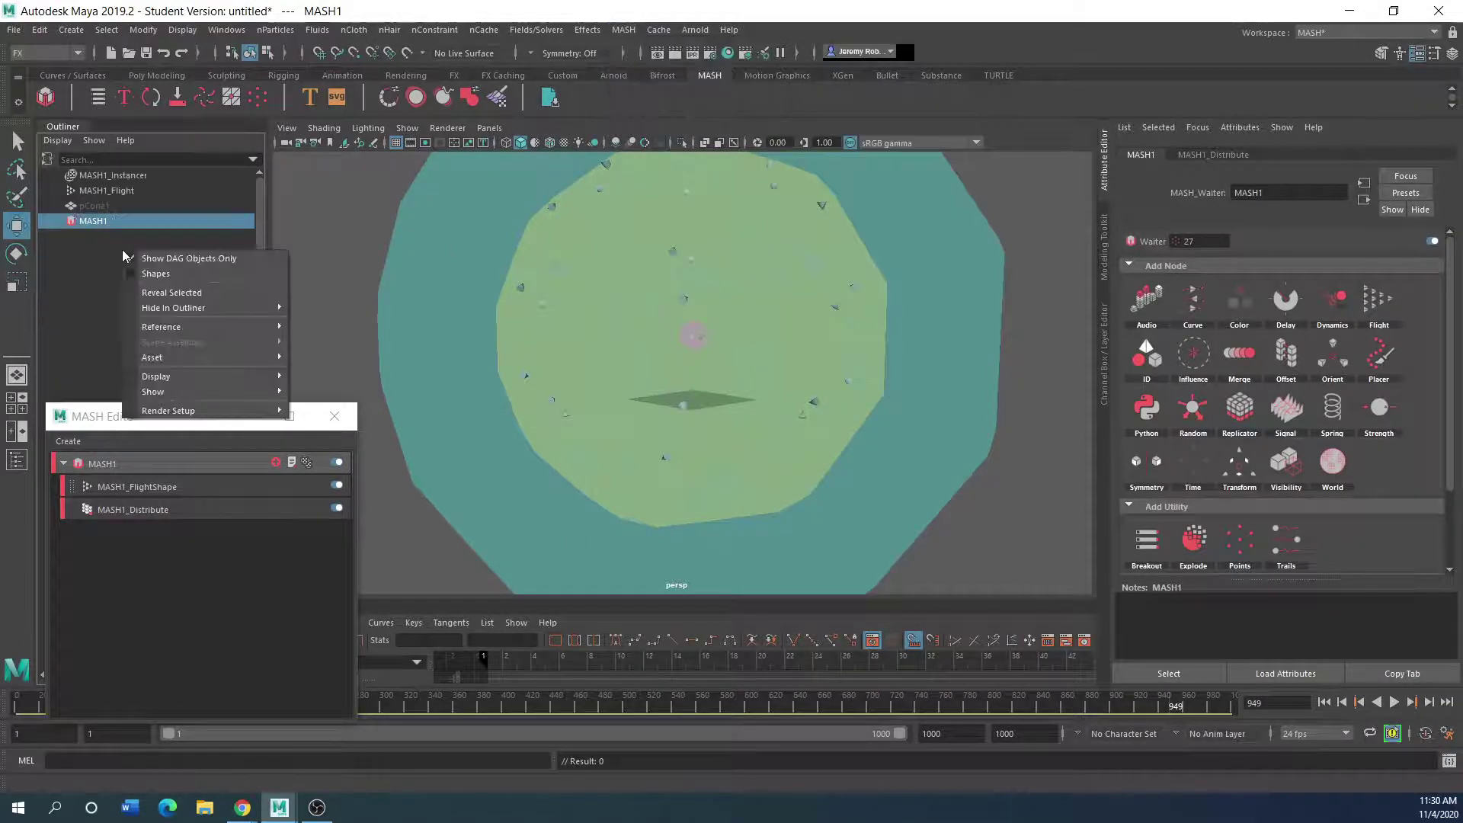
# Step: Open the Bake Instancer Tool for MASH1_Instancer and move the MASH Editor up beside the Outliner
pyautogui.click(108, 176)
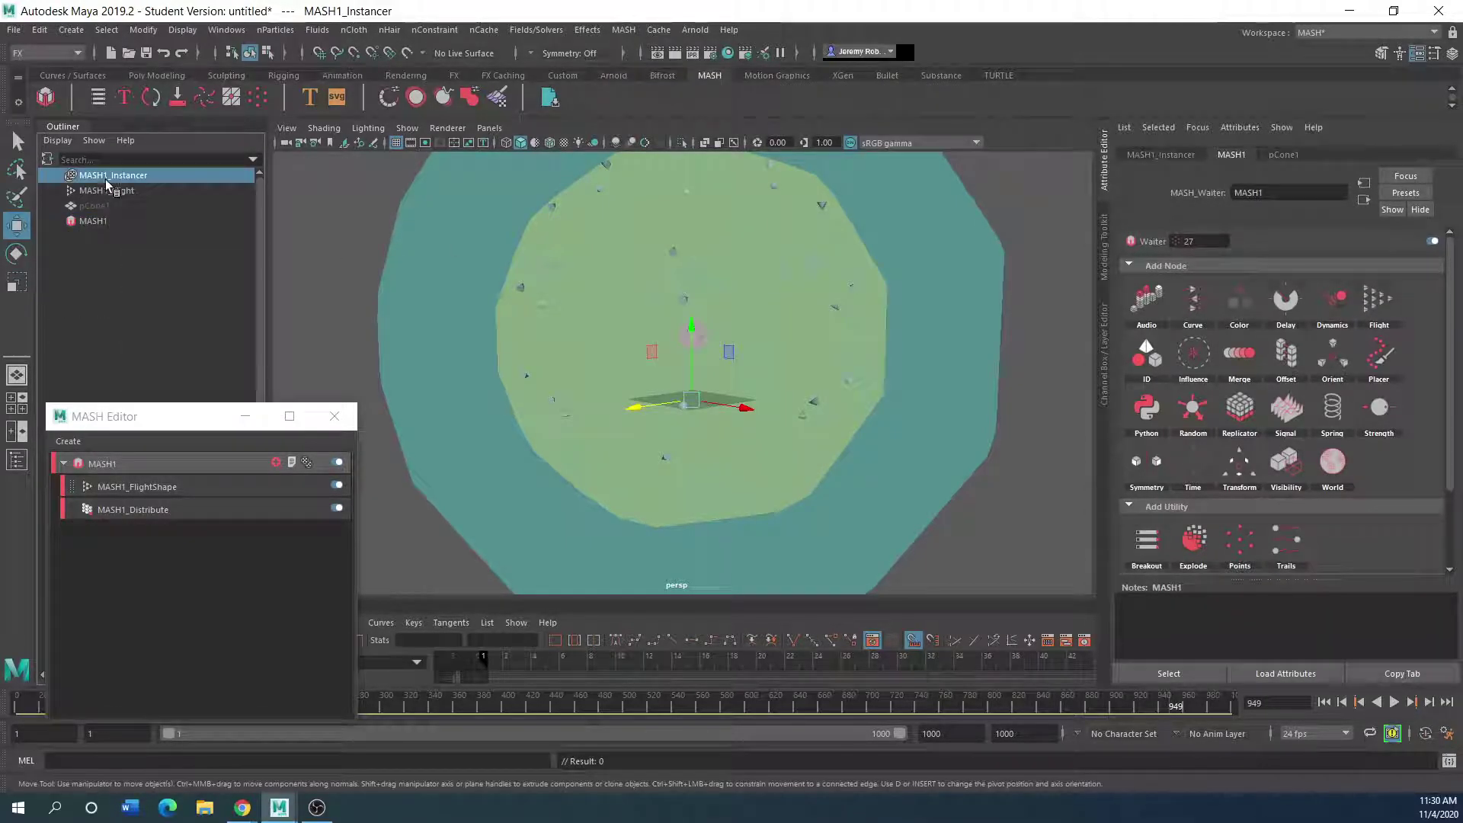
pyautogui.click(623, 29)
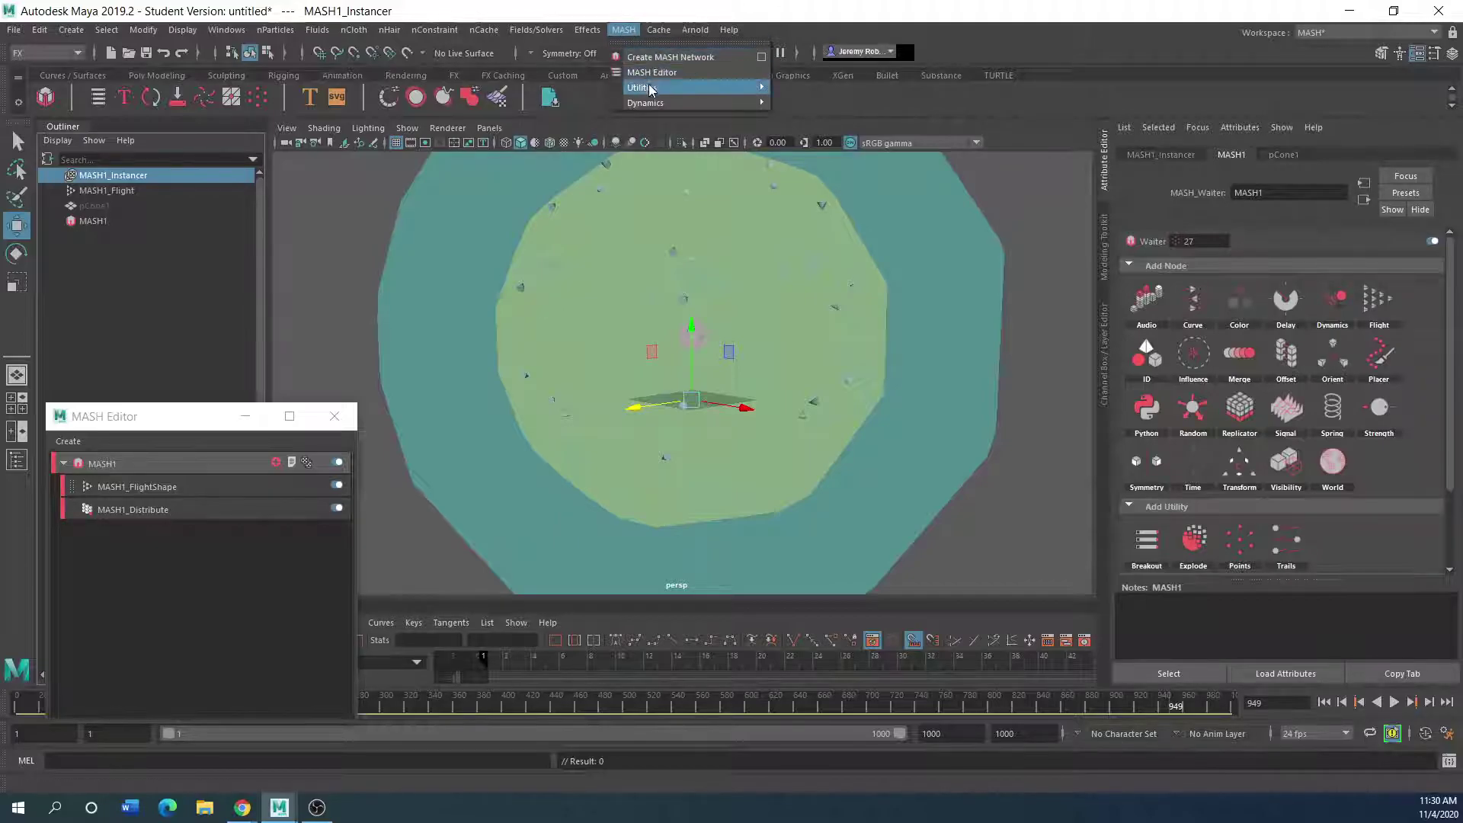
pyautogui.moveTo(644, 87)
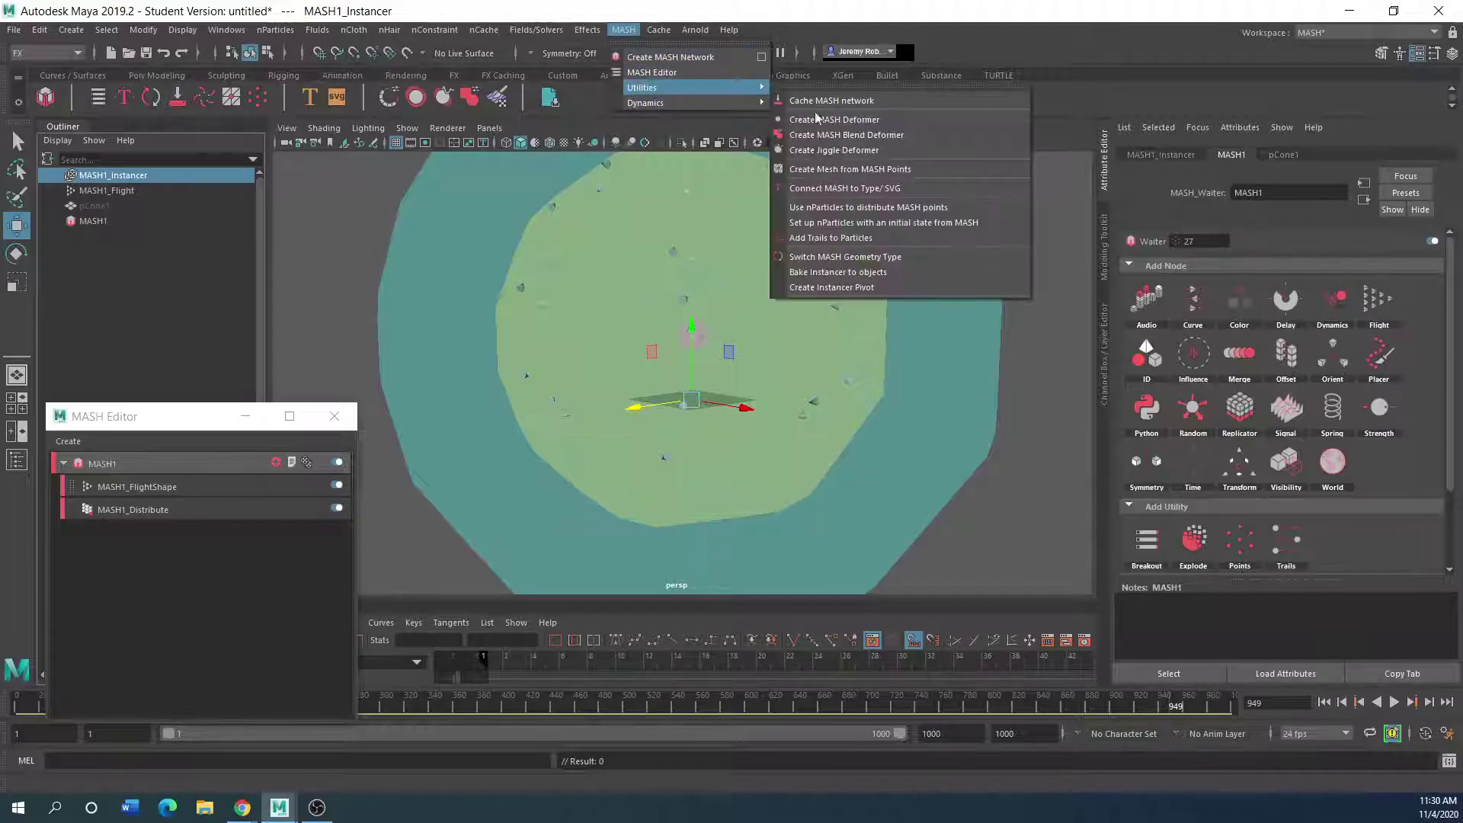
pyautogui.click(843, 272)
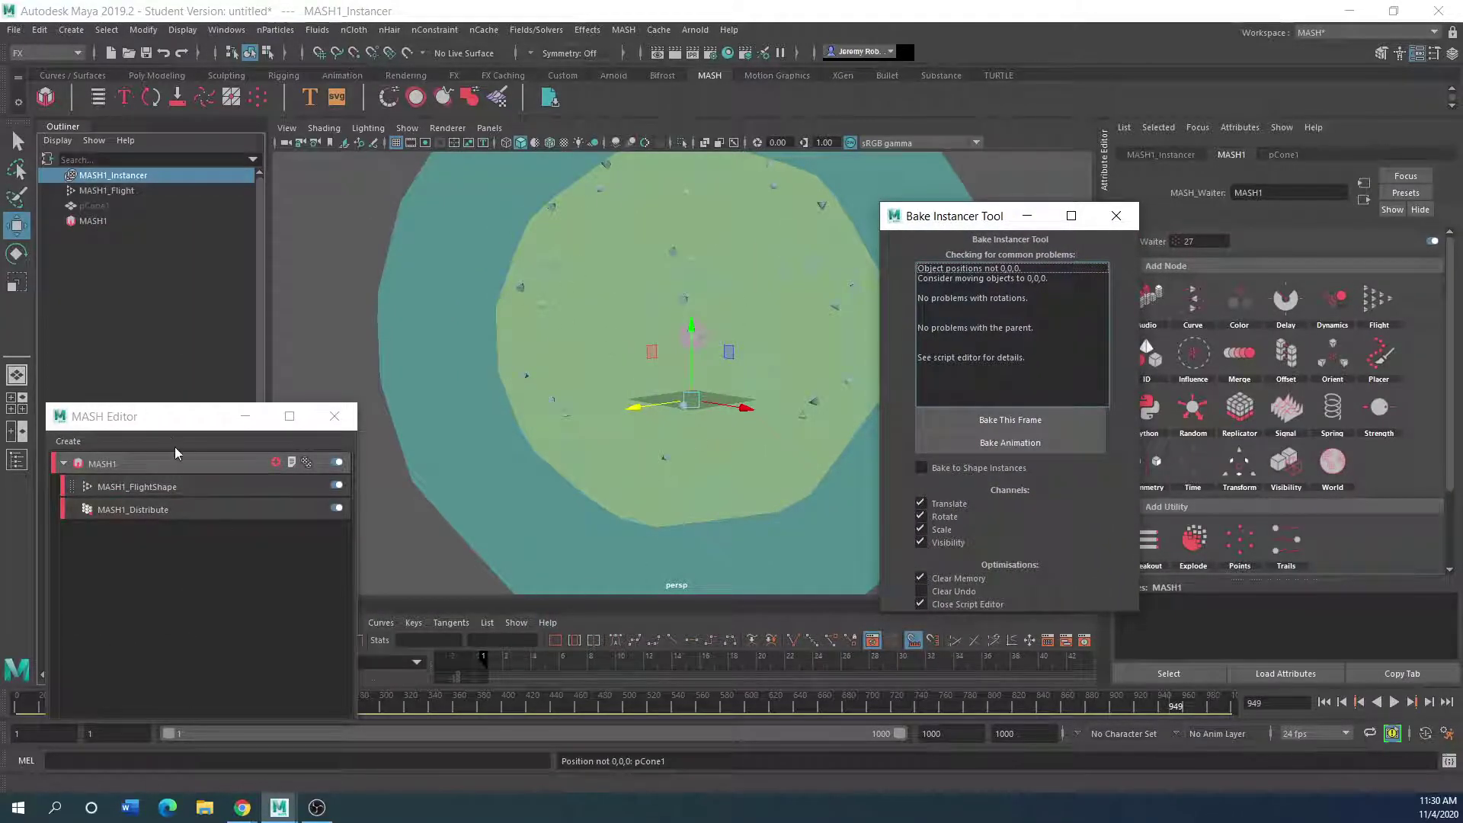
pyautogui.moveTo(175, 416); pyautogui.dragTo(321, 279)
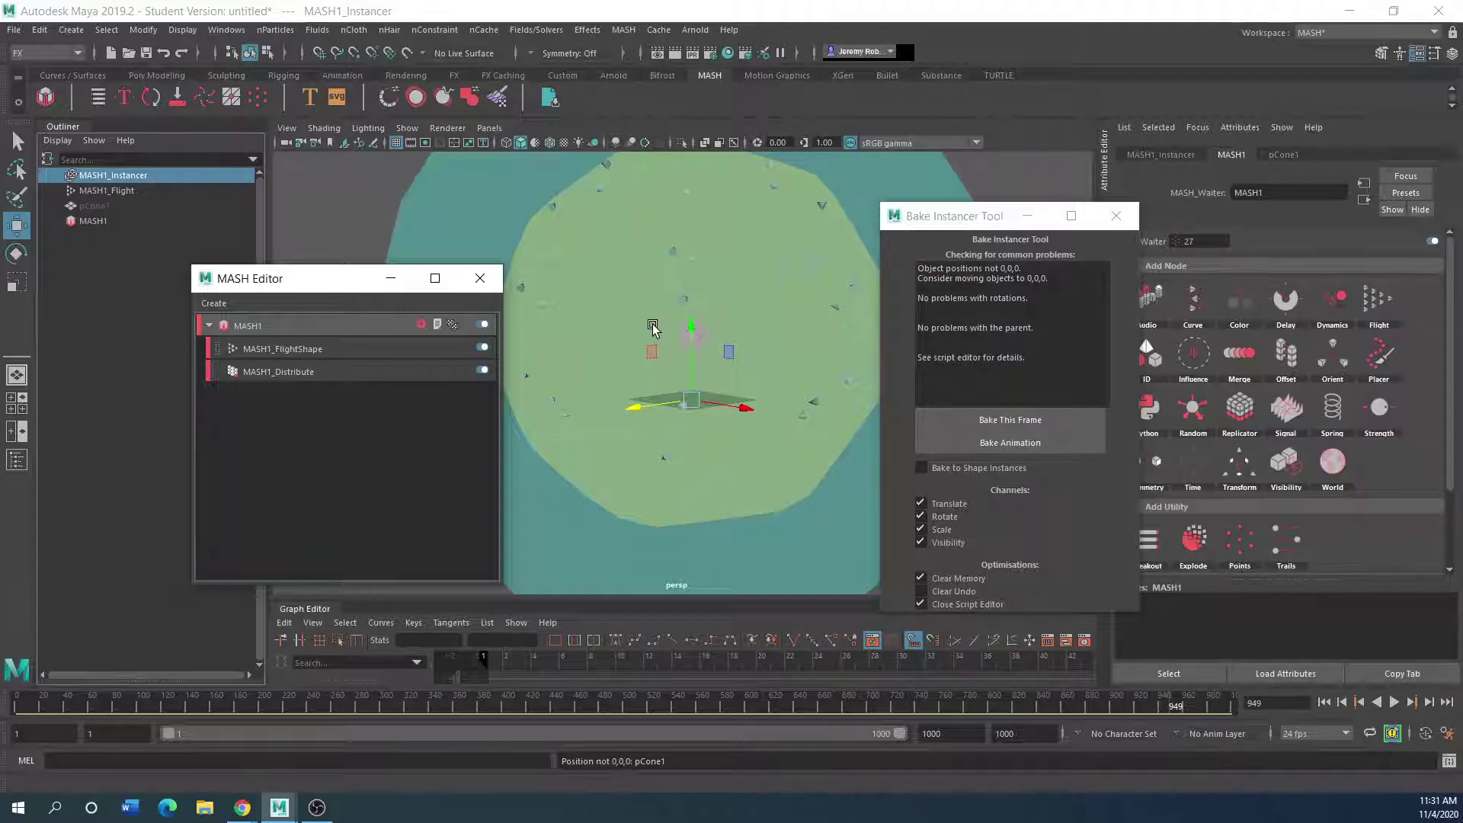
# Step: Bake the current frame of MASH1_Instancer to objects and select the baked MASH1_Instancer_objects group
pyautogui.click(1021, 422)
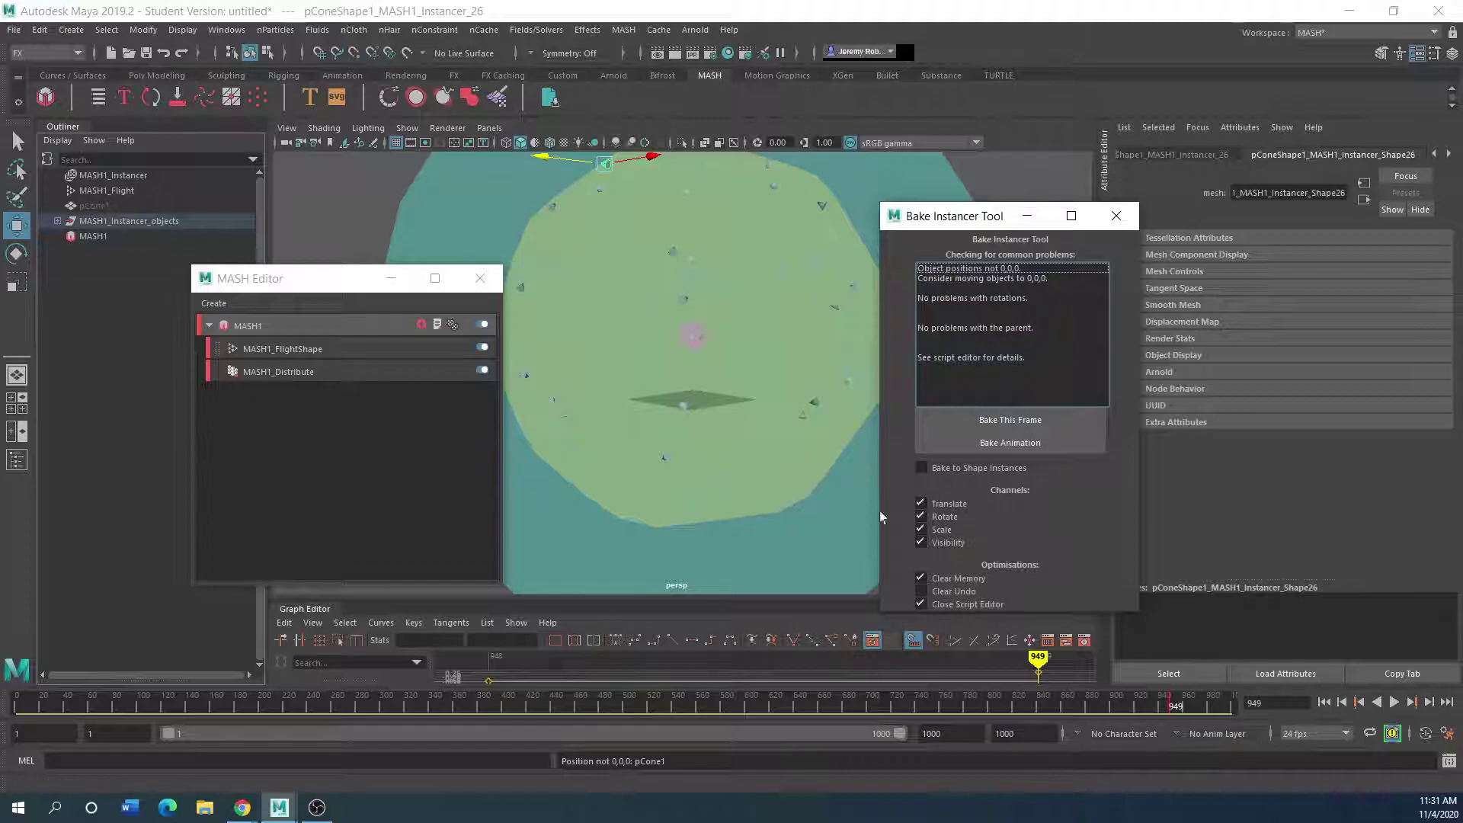
pyautogui.click(57, 221)
pyautogui.moveTo(288, 283); pyautogui.dragTo(550, 360)
pyautogui.click(57, 221)
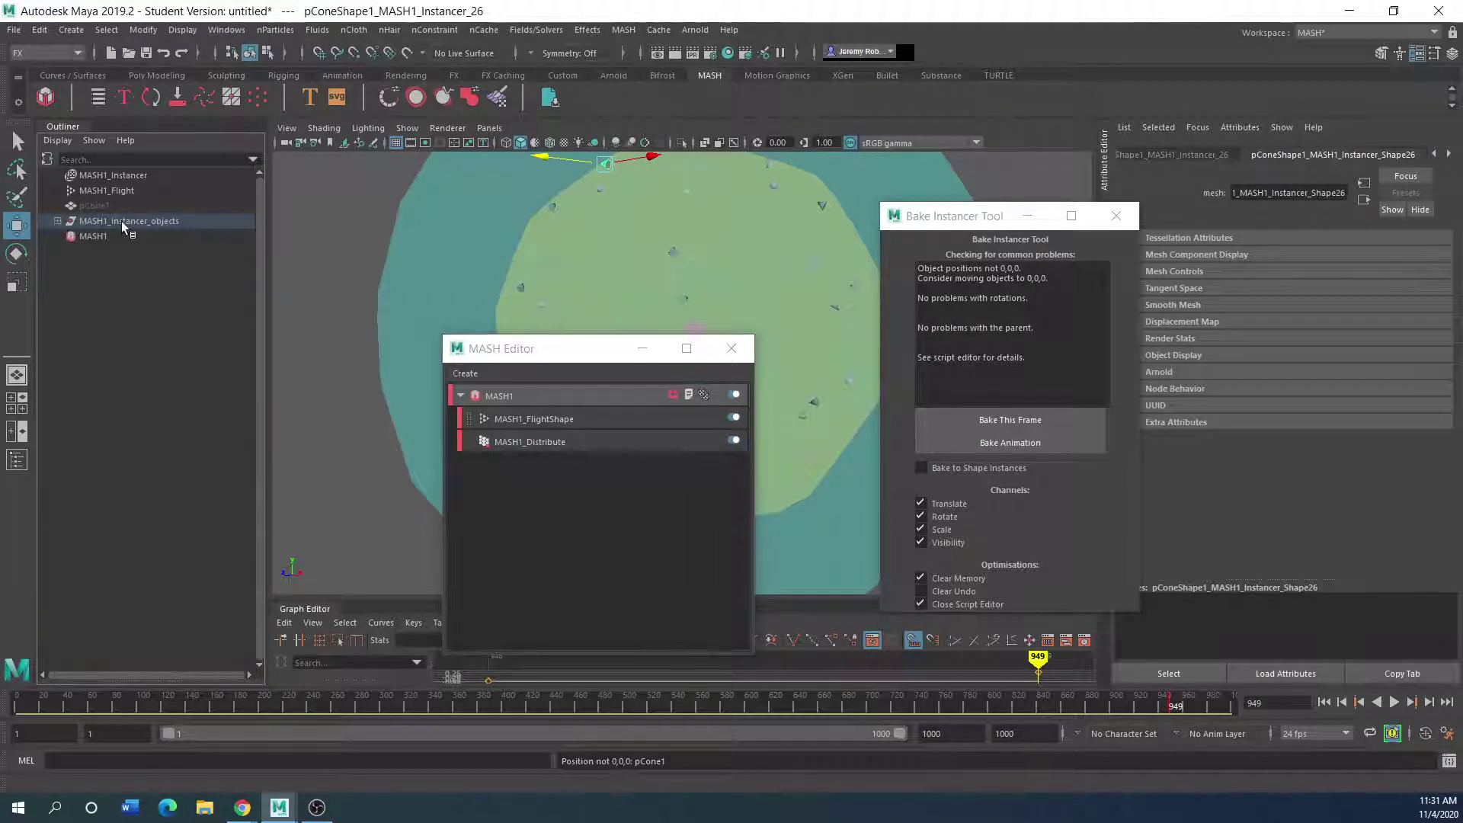
pyautogui.click(100, 222)
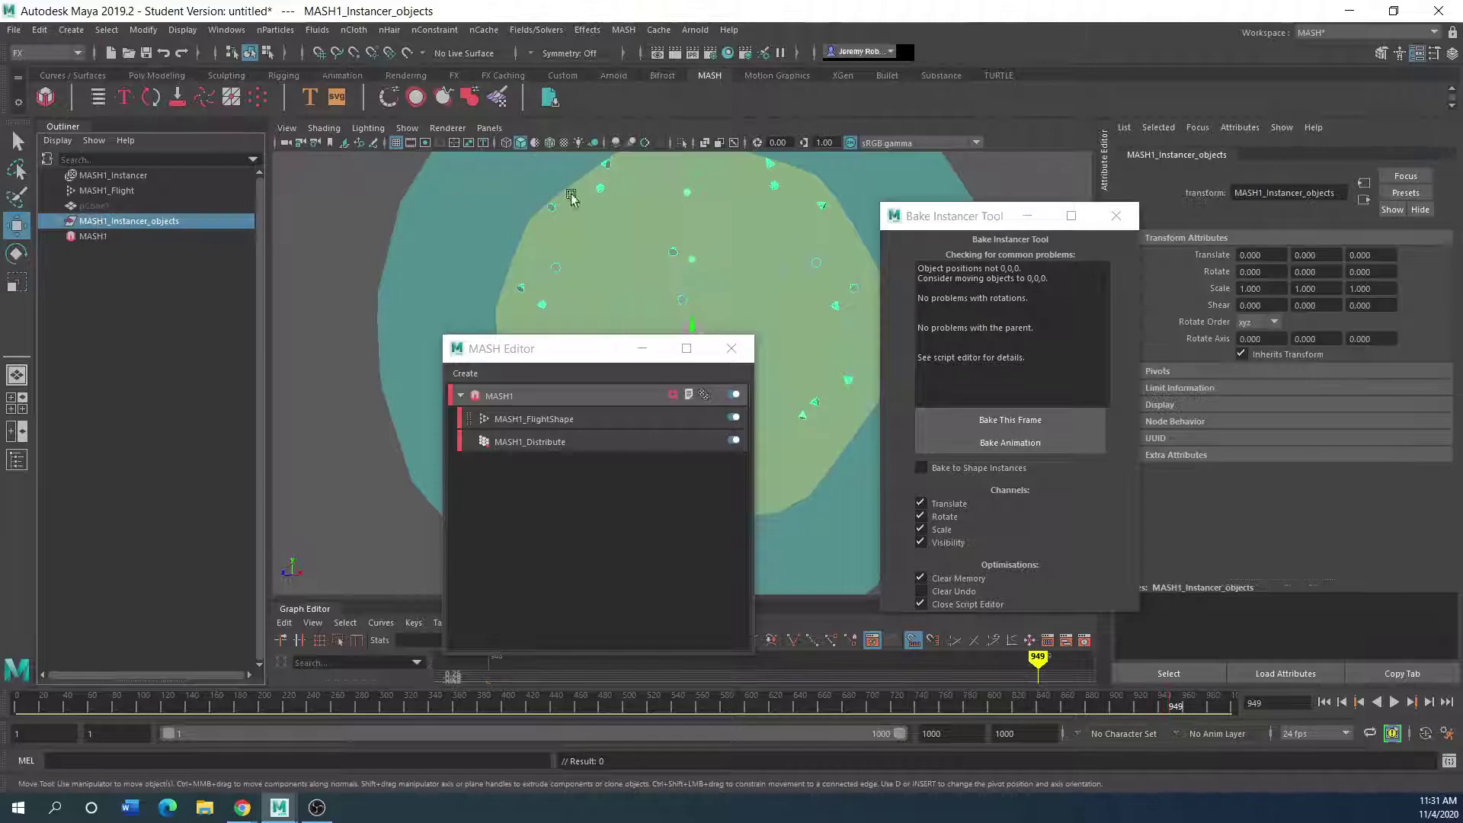
# Step: Move the MASH Editor and Bake Instancer Tool aside, and shift the baked objects group to about 101.3 in Translate Z
pyautogui.moveTo(598, 347); pyautogui.dragTo(1072, 331)
pyautogui.moveTo(637, 404); pyautogui.dragTo(359, 442)
pyautogui.scroll(-4, 417, 434)
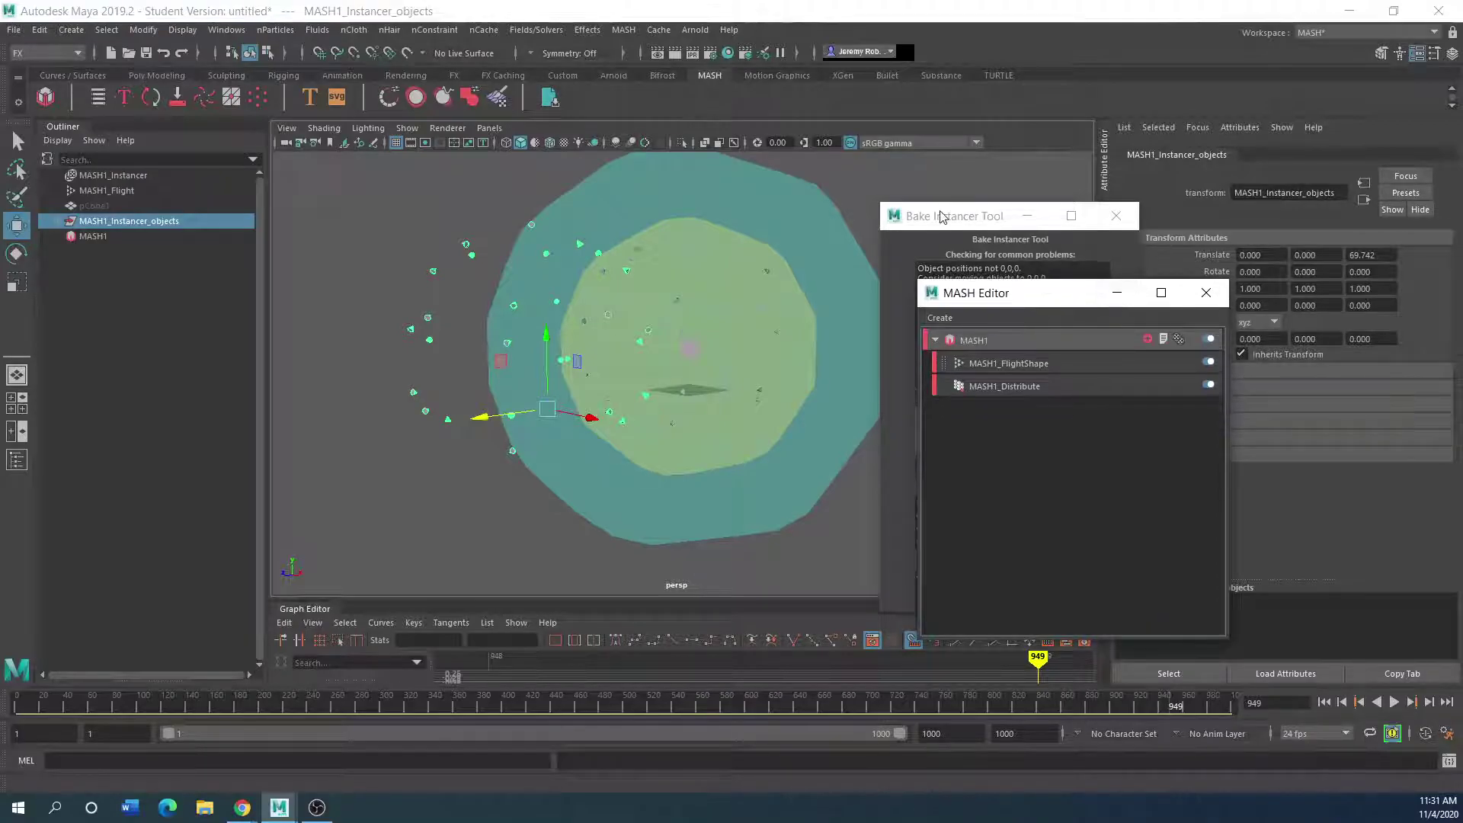
pyautogui.moveTo(990, 215); pyautogui.dragTo(1021, 212)
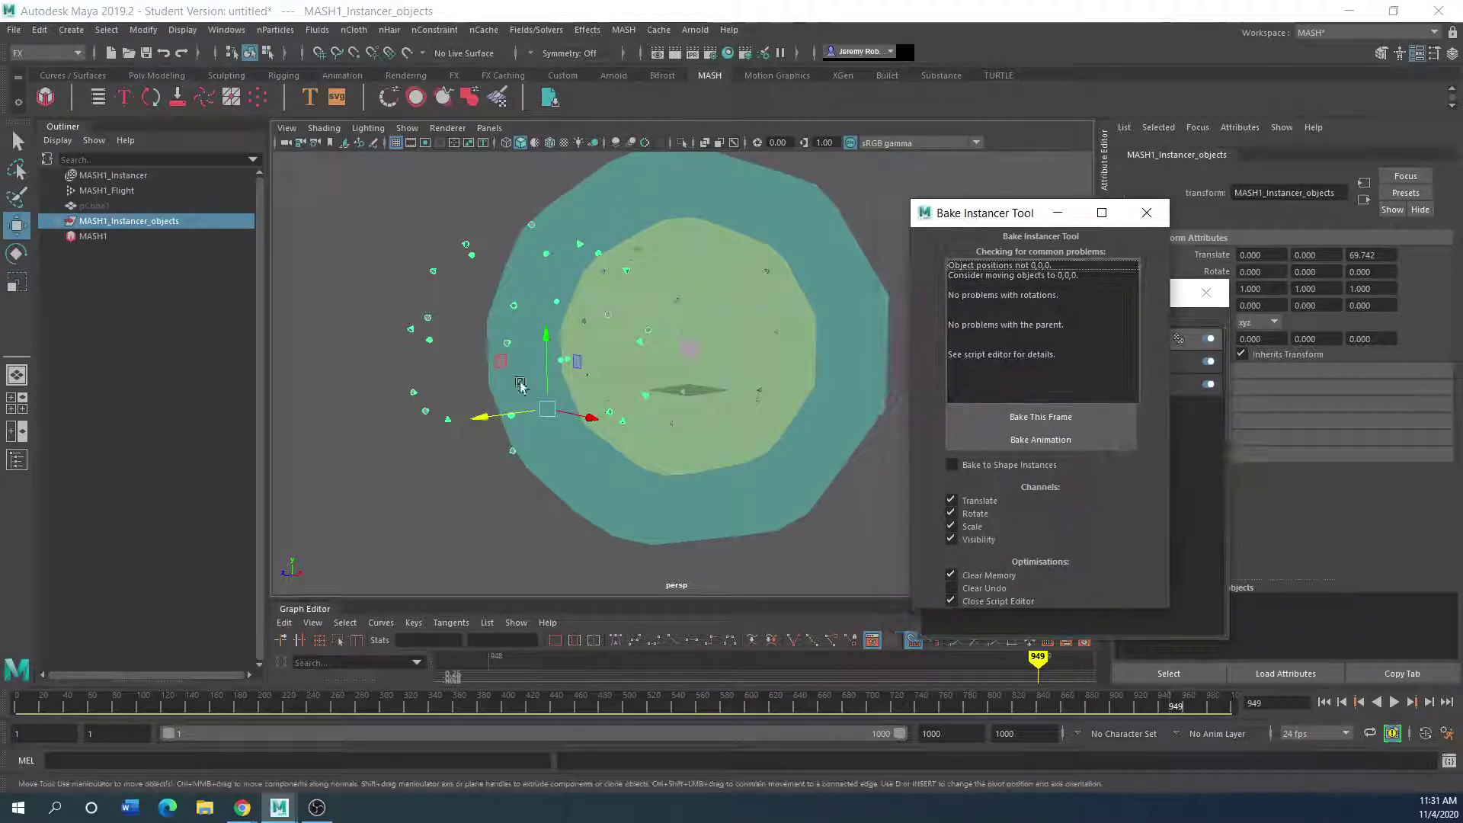
pyautogui.click(482, 417)
pyautogui.moveTo(482, 417); pyautogui.dragTo(403, 427)
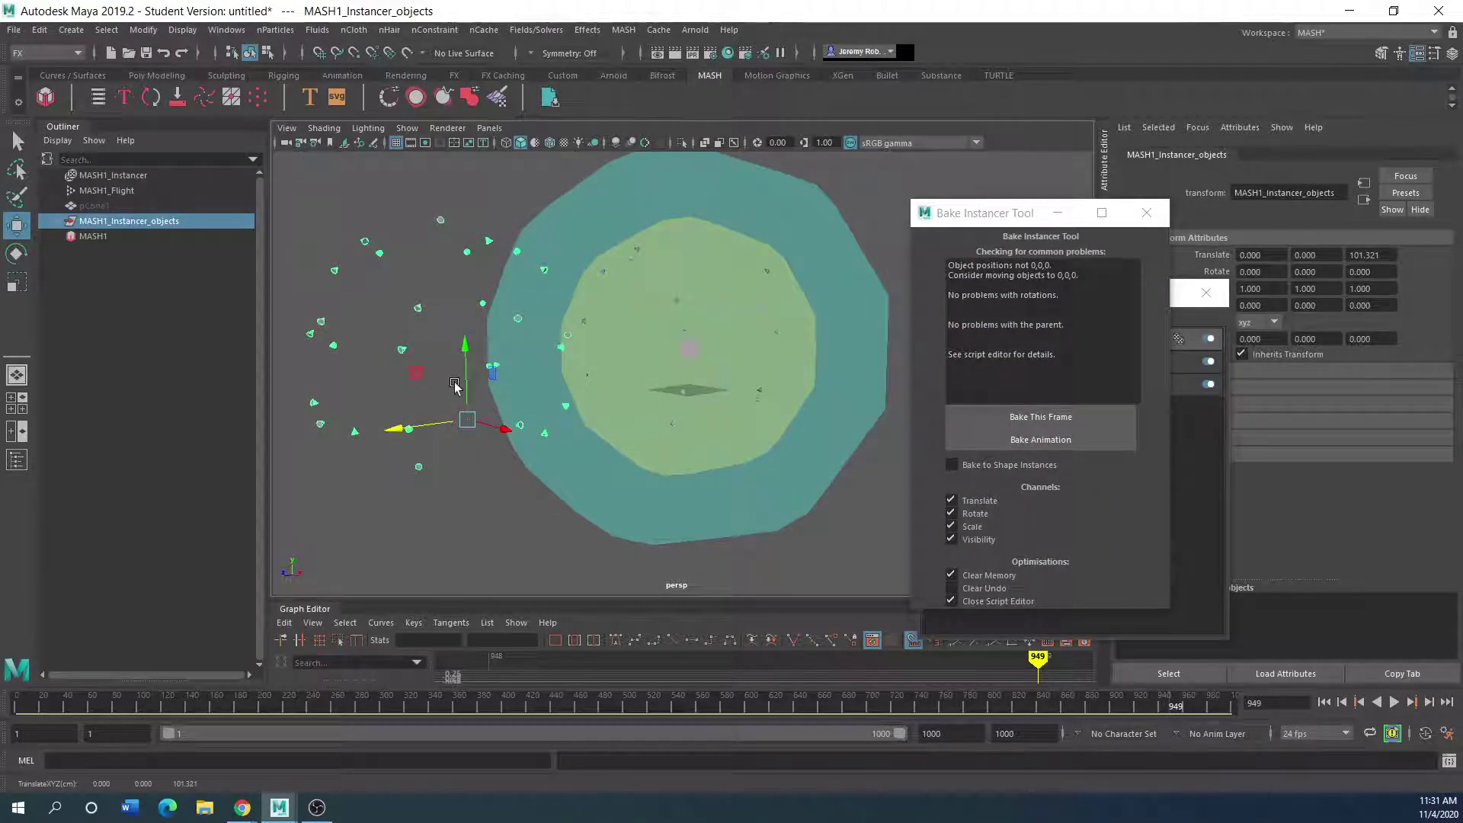
# Step: Close the Bake Instancer Tool, bring the MASH Editor over the viewport and make it wider
pyautogui.moveTo(1025, 213); pyautogui.dragTo(743, 226)
pyautogui.click(865, 226)
pyautogui.moveTo(1049, 294); pyautogui.dragTo(523, 213)
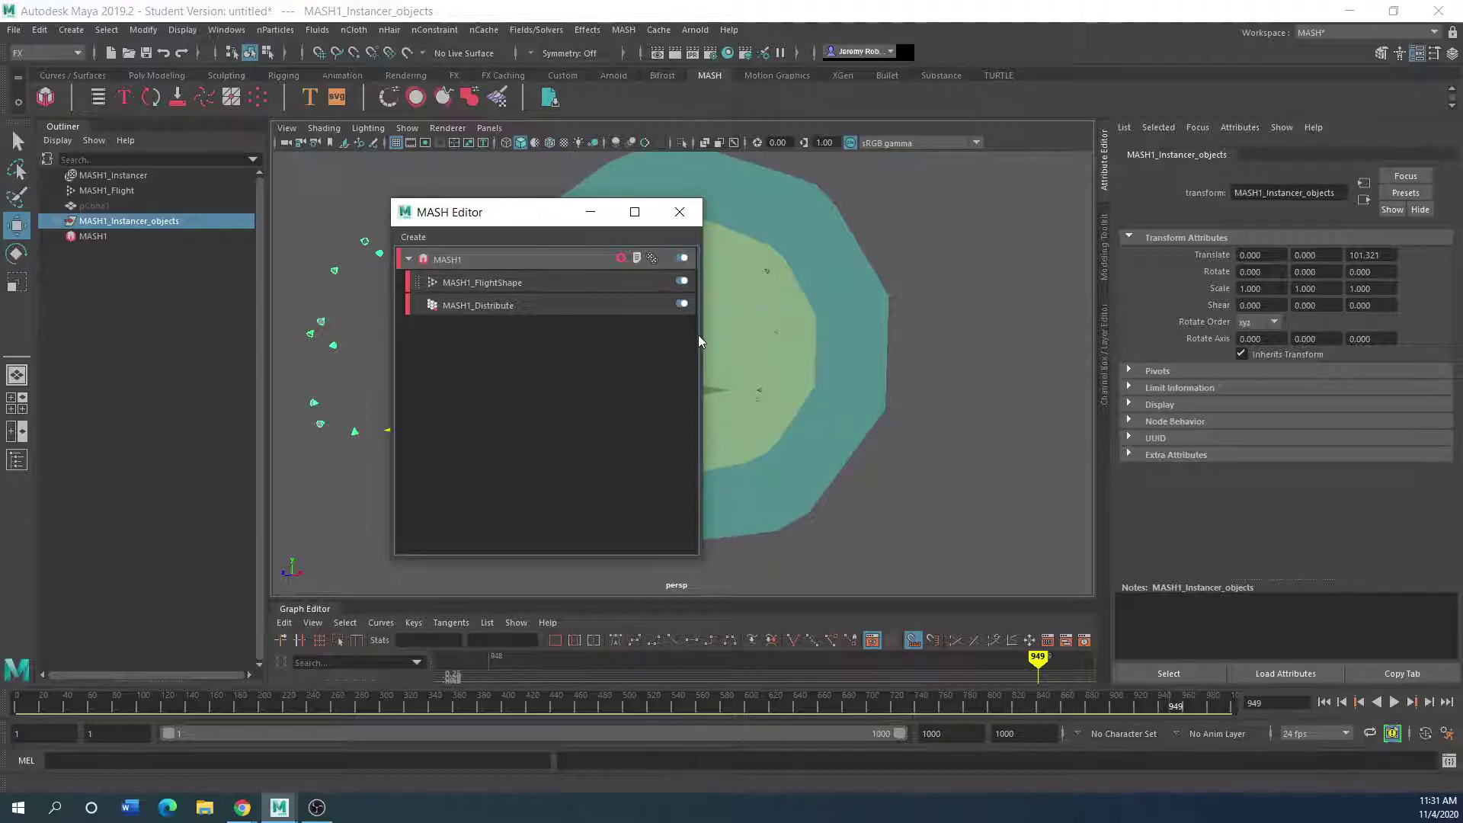
pyautogui.moveTo(699, 339); pyautogui.dragTo(852, 349)
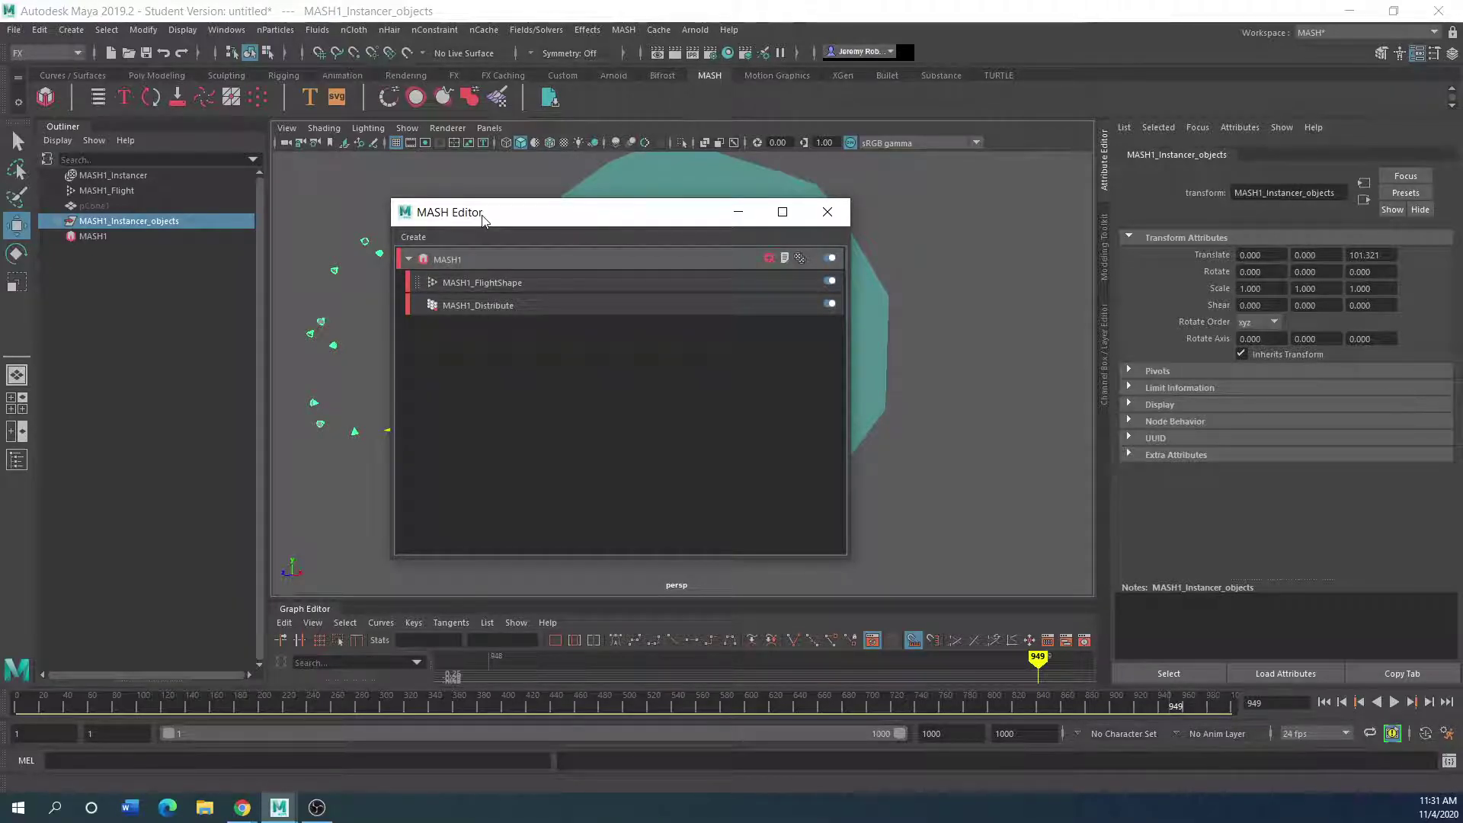
# Step: Reposition the widened MASH Editor over the viewport and view the available workspaces without switching
pyautogui.moveTo(500, 220); pyautogui.dragTo(983, 303)
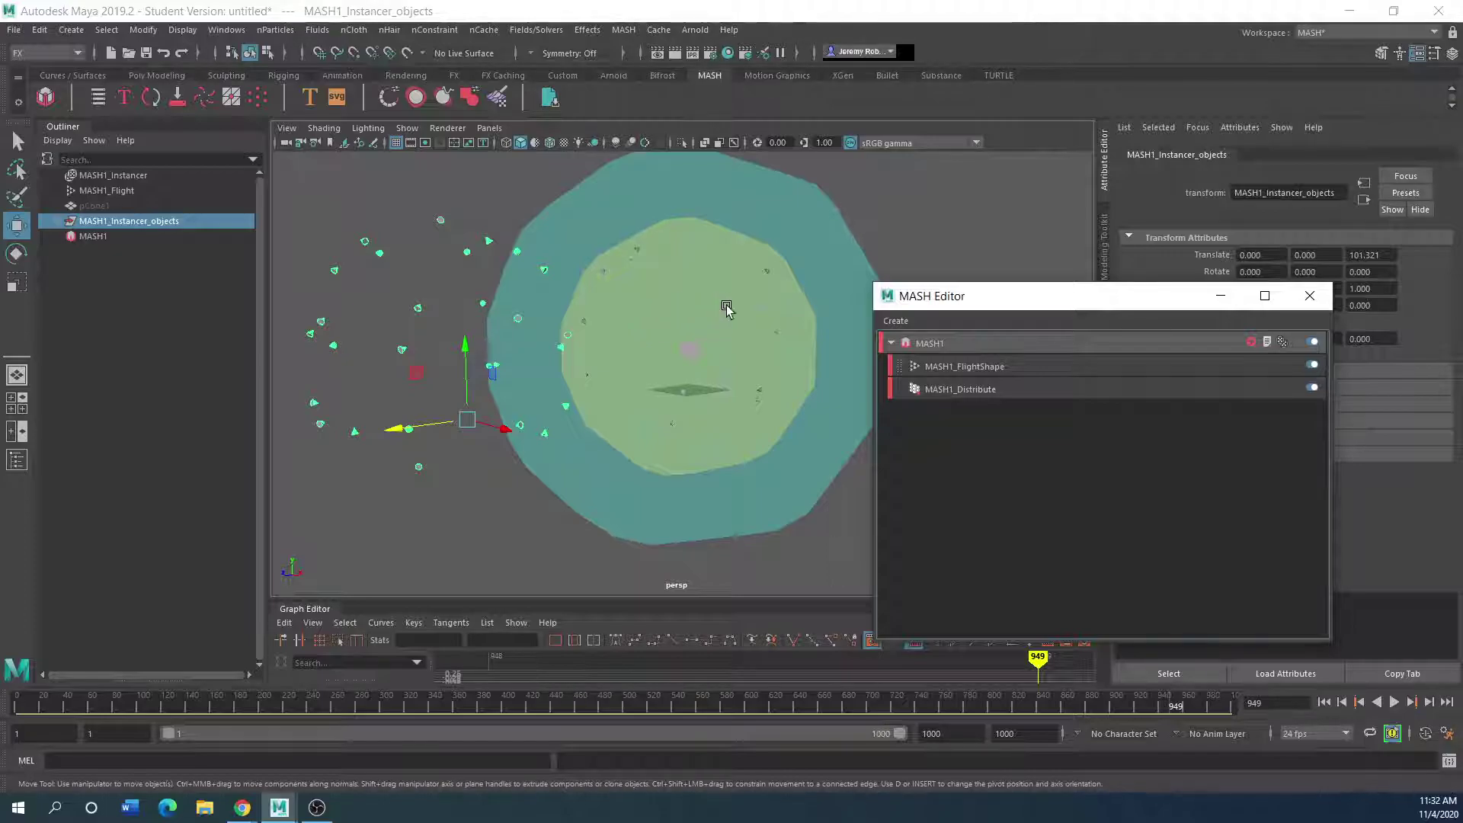
pyautogui.moveTo(1012, 301); pyautogui.dragTo(451, 247)
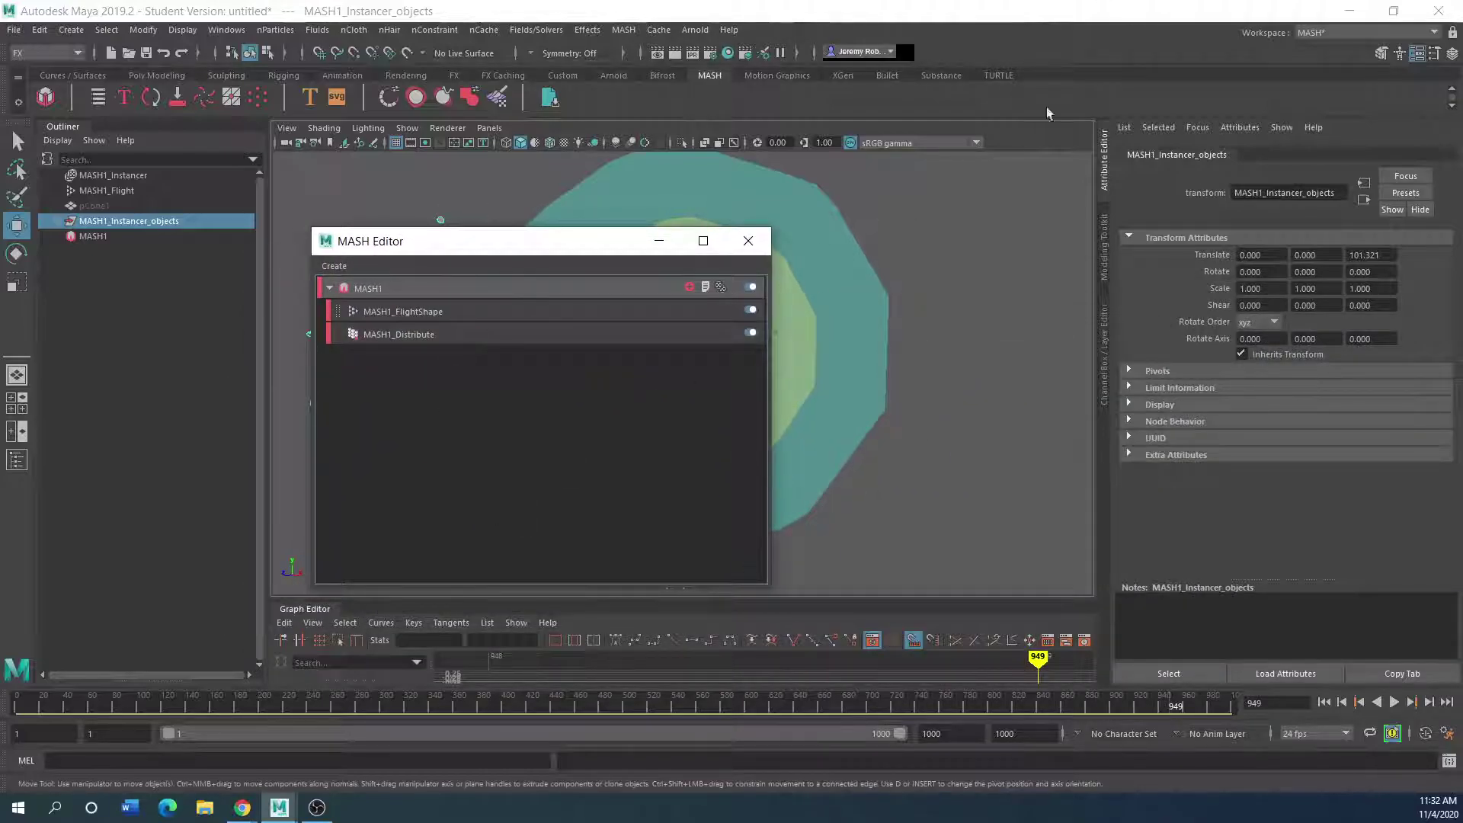
pyautogui.click(1433, 35)
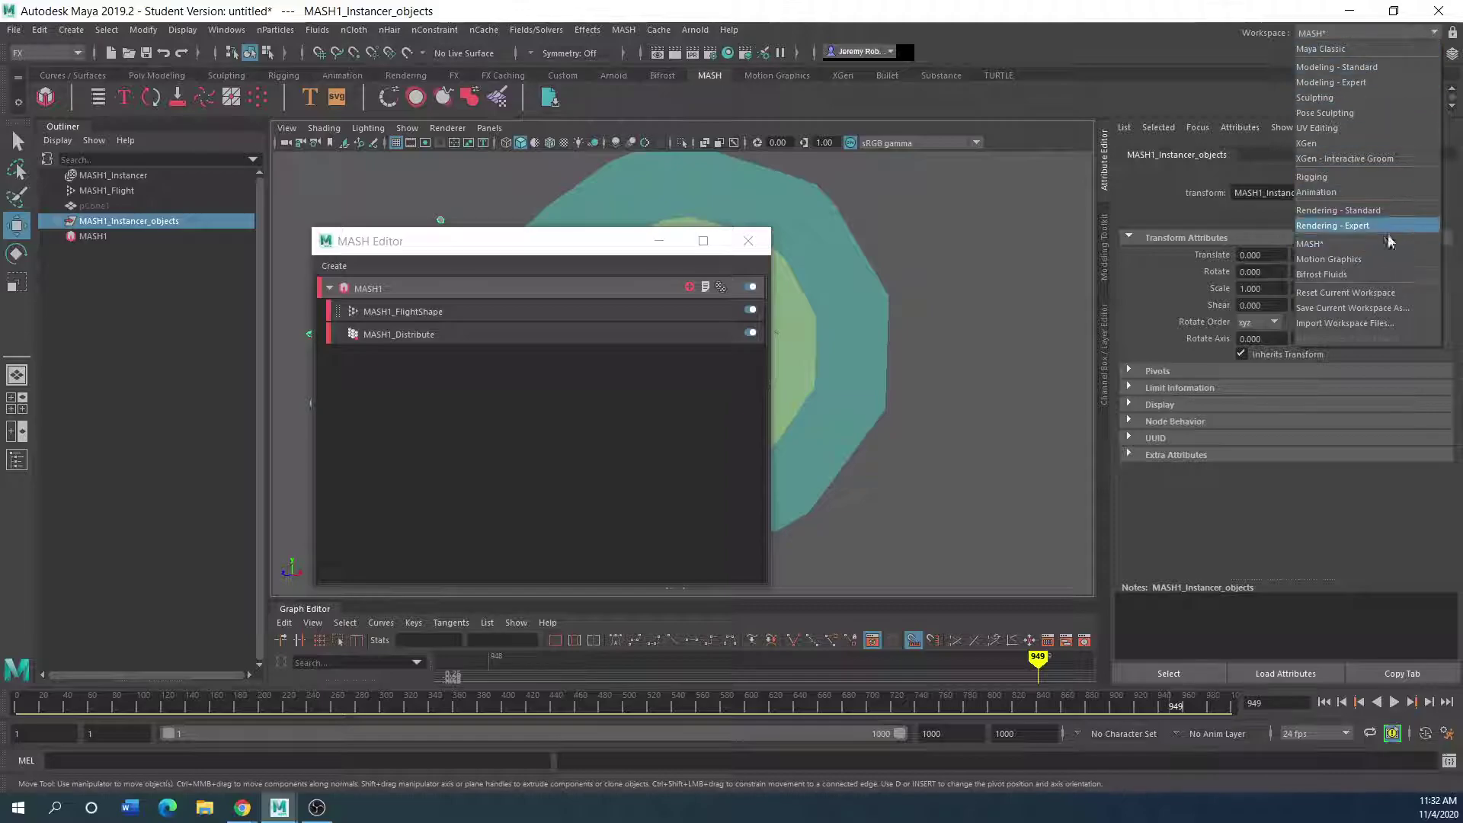
pyautogui.click(519, 248)
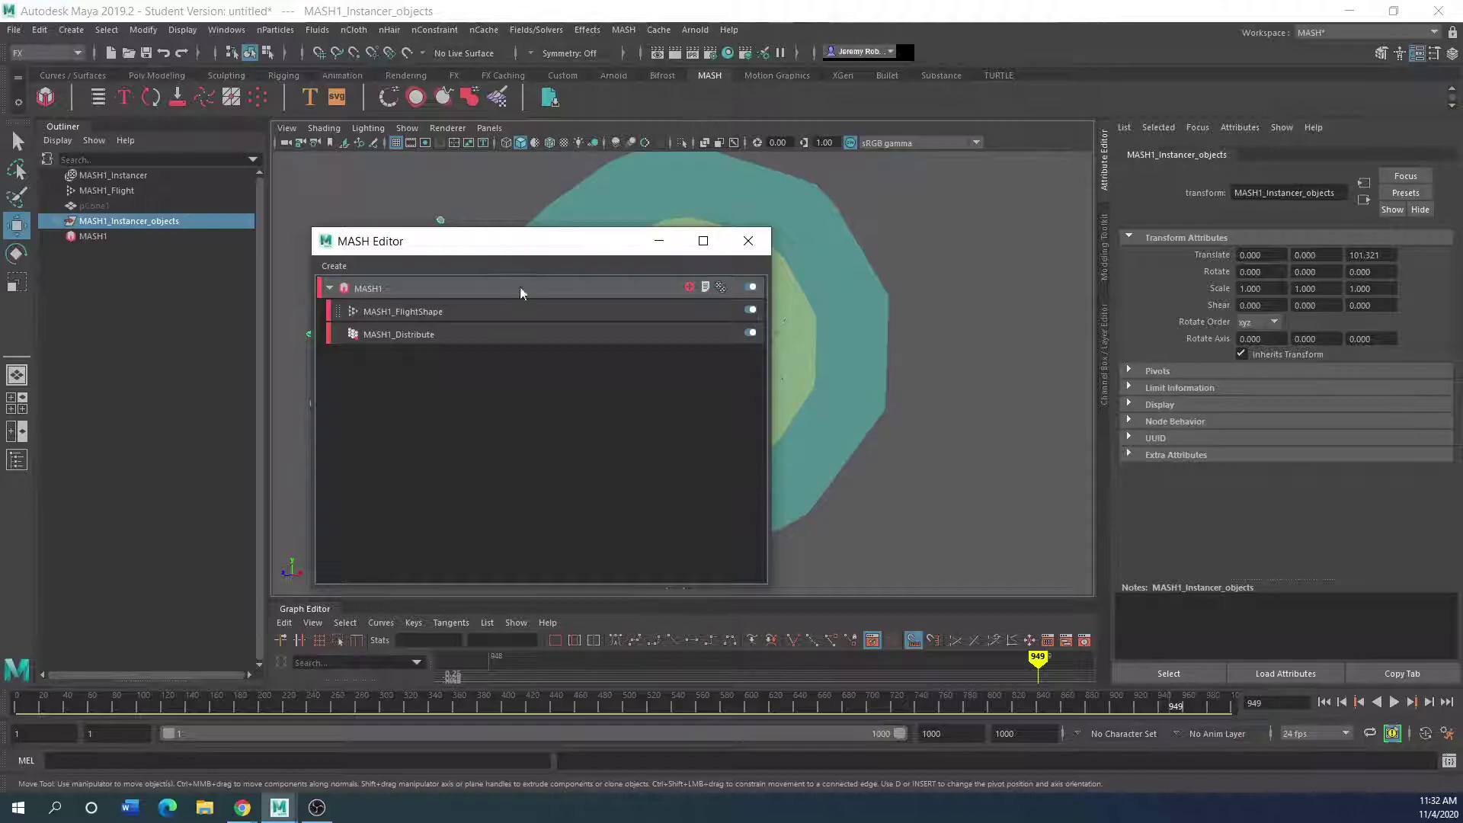
# Step: Disable the MASH1 network with its FlightShape and Distribute nodes, and move the MASH Editor clear of the baked objects
pyautogui.click(464, 314)
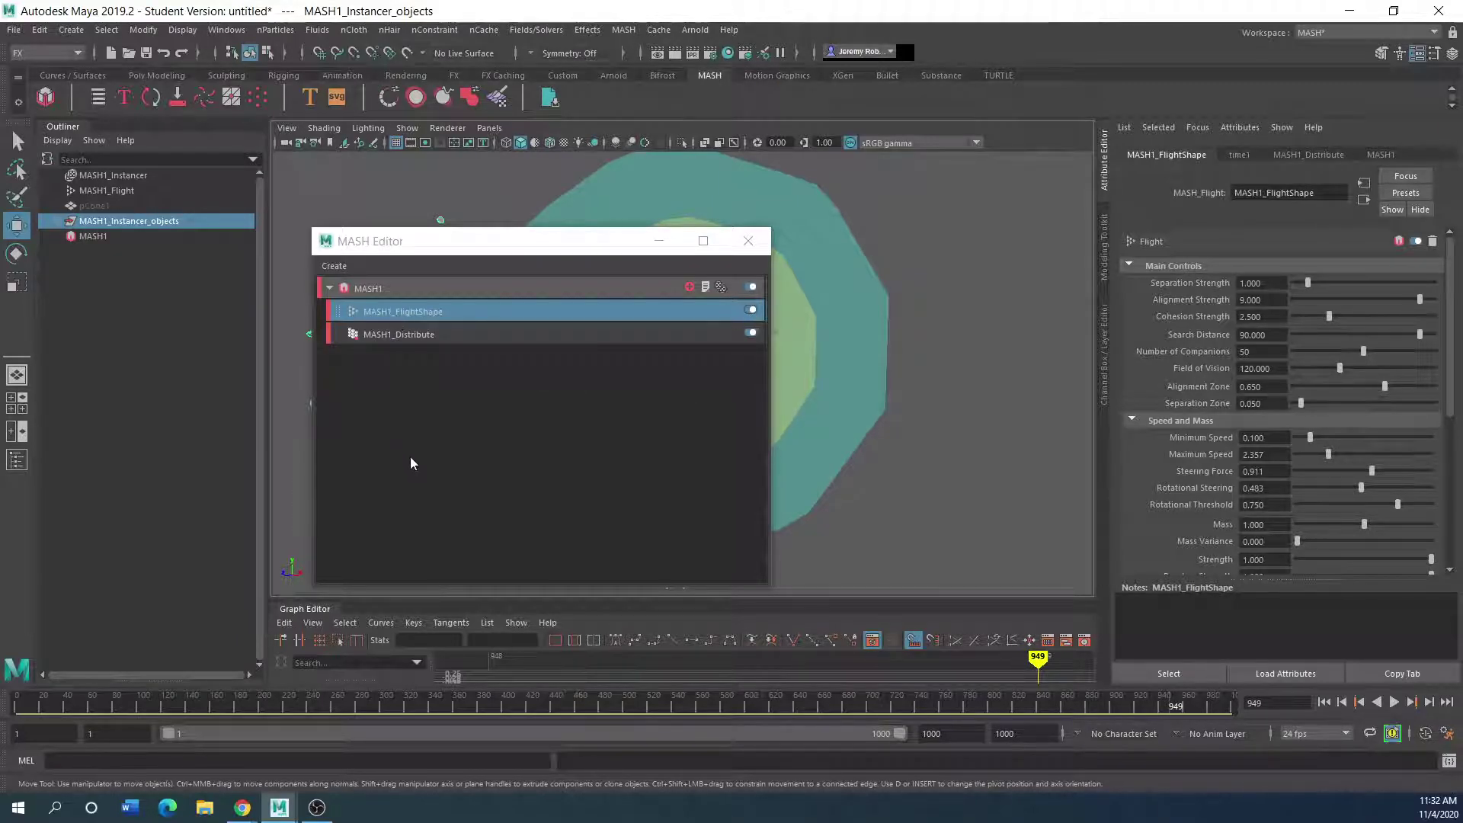
pyautogui.click(751, 310)
pyautogui.click(752, 333)
pyautogui.moveTo(462, 241); pyautogui.dragTo(720, 418)
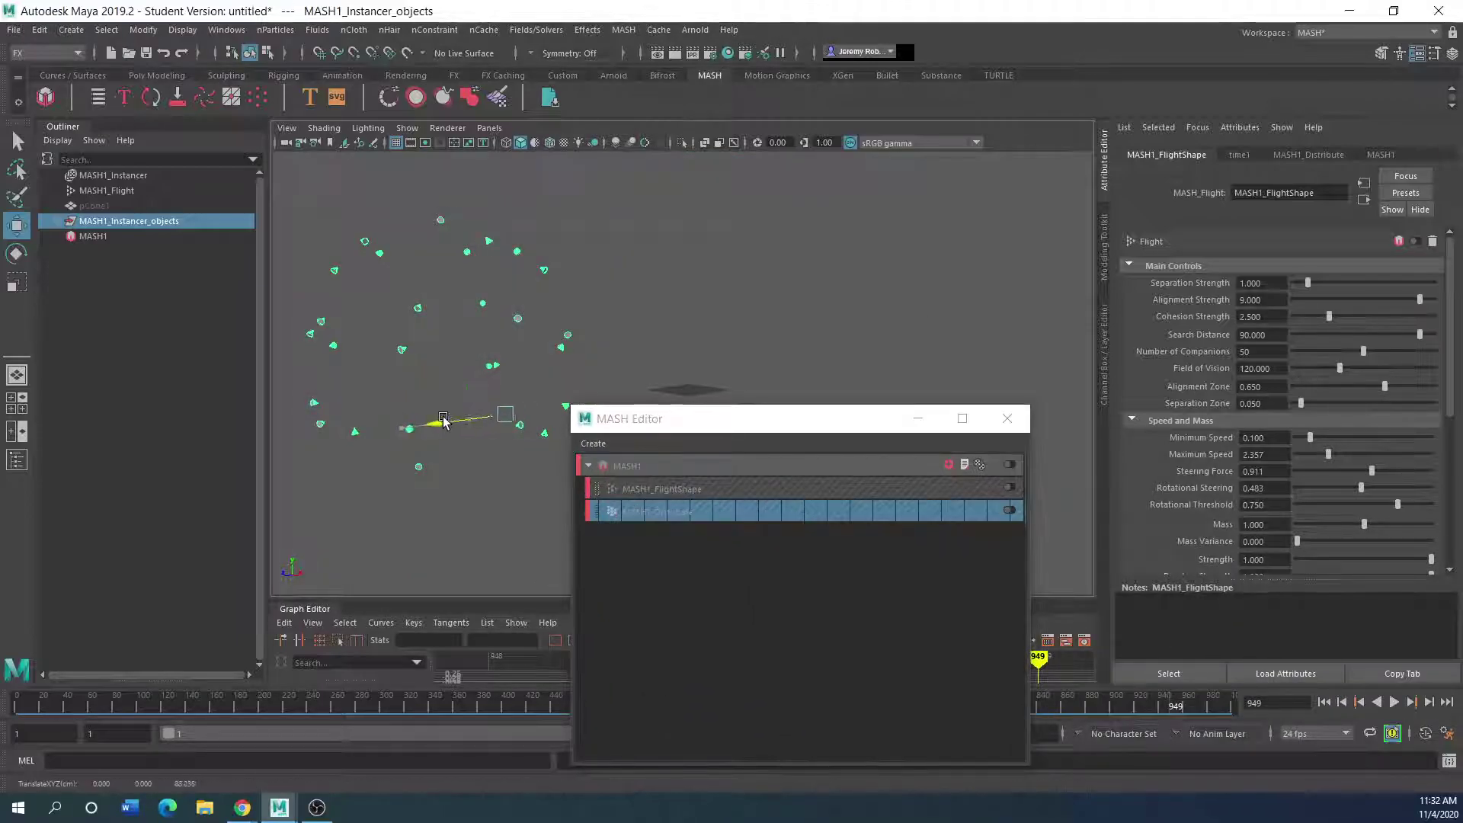
# Step: Shift the baked objects group along Z to about 101.4, select the MASH1 waiter and move the MASH Editor aside
pyautogui.click(549, 281)
pyautogui.click(107, 220)
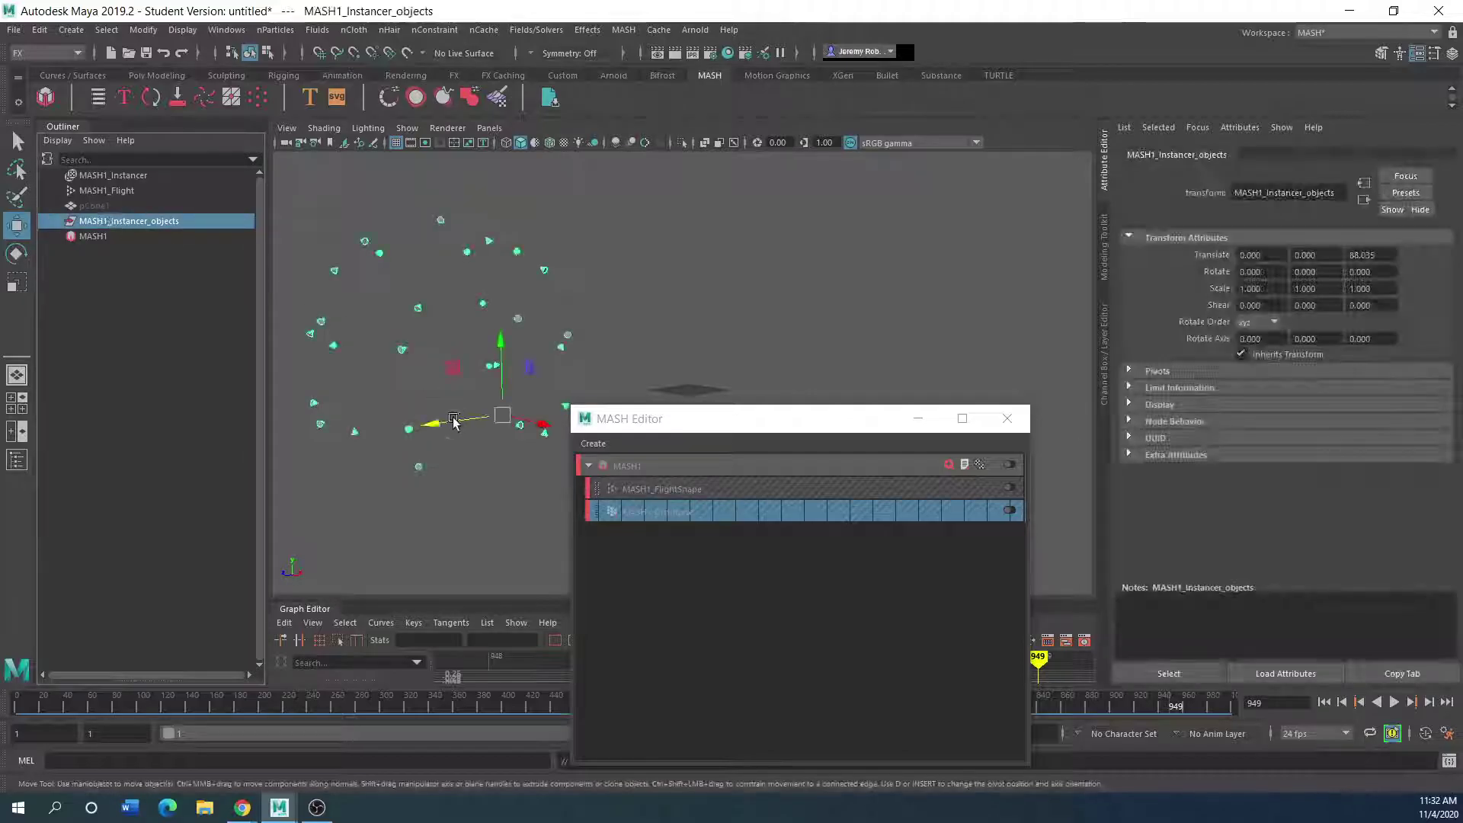
pyautogui.click(93, 236)
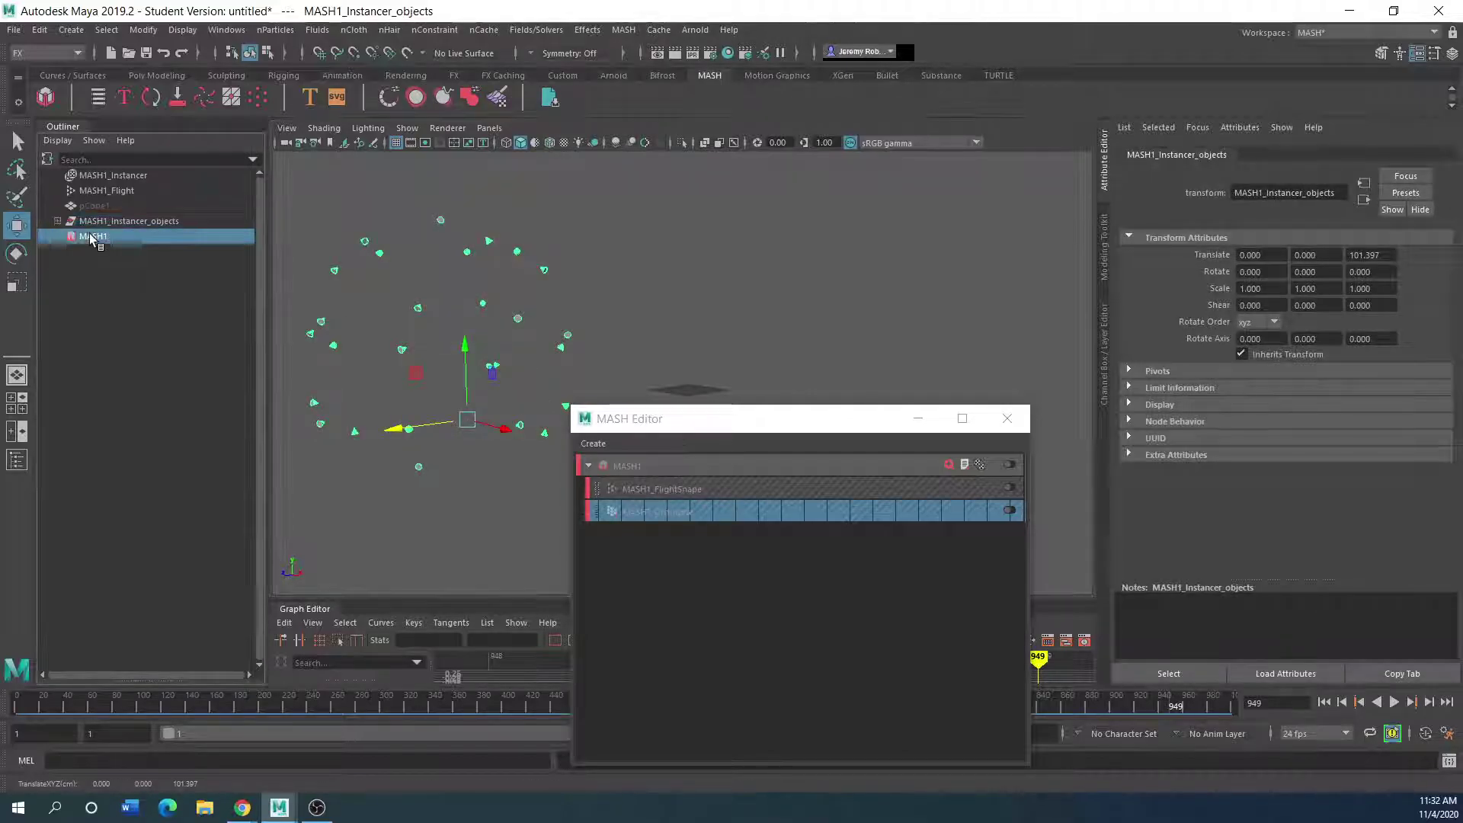
pyautogui.moveTo(770, 418); pyautogui.dragTo(989, 349)
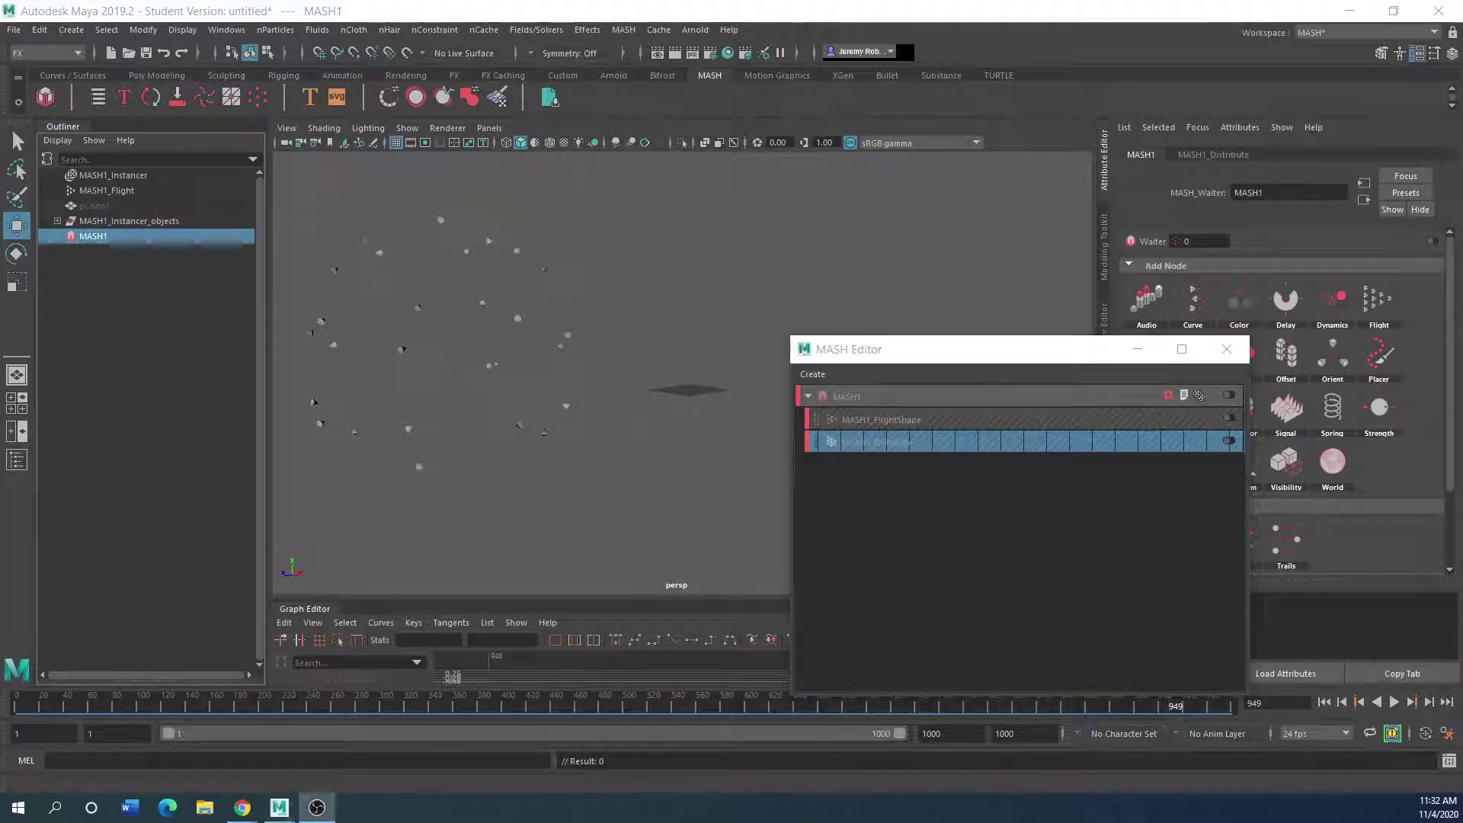